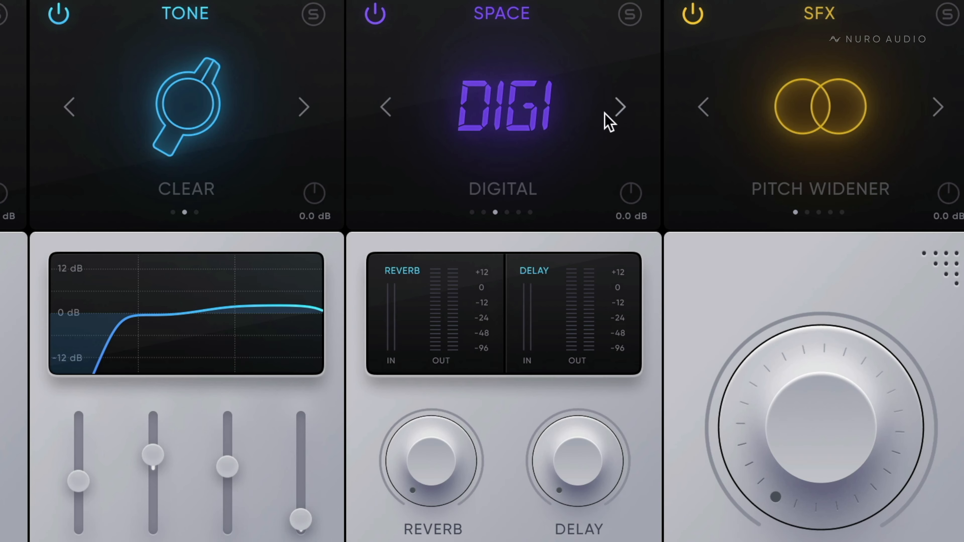
- Turn up the reverb in the Space module and readjust the Mid band in the Tone module
{"action": "left_click_drag", "start_coordinate": [447, 478], "coordinate": [440, 376]}
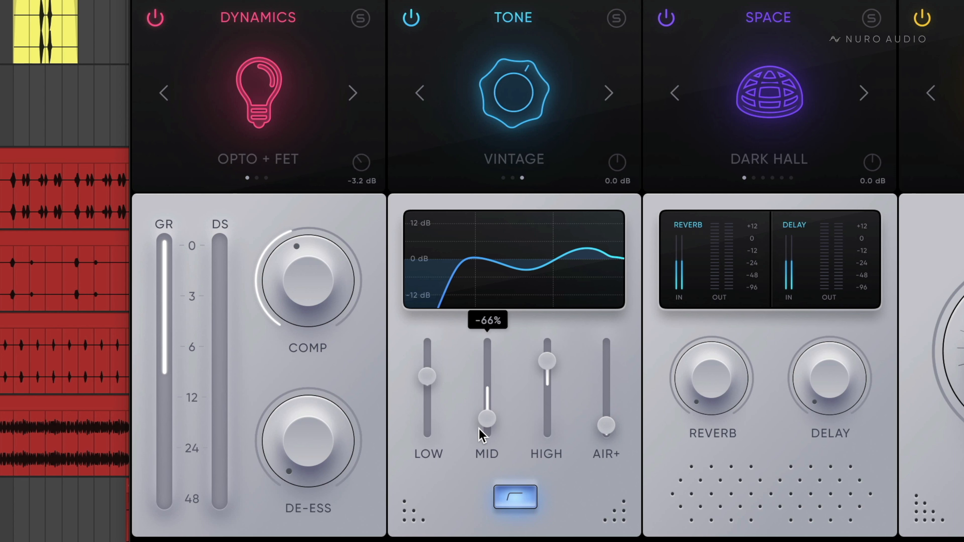
{"action": "left_click_drag", "start_coordinate": [479, 429], "coordinate": [488, 399]}
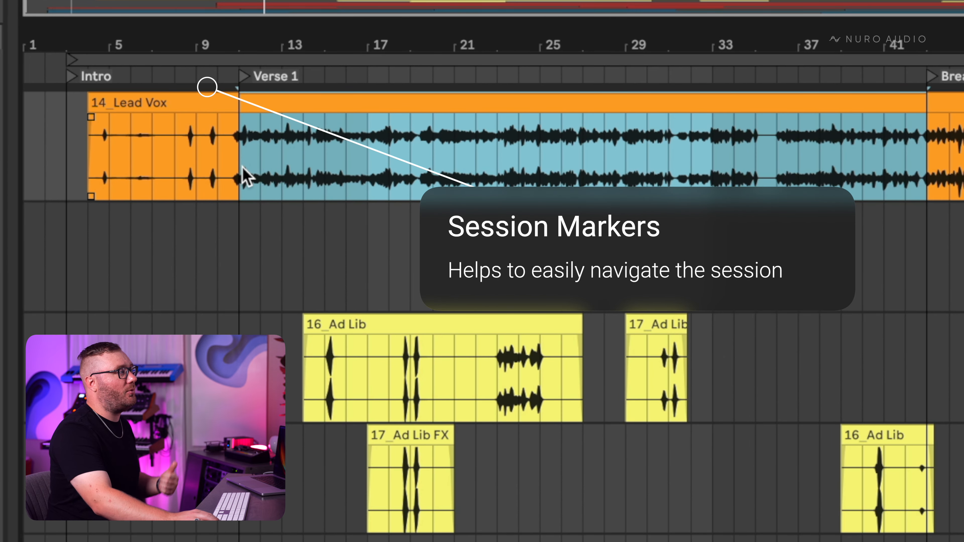
- Place the insert marker at the start of Verse 1 on the Lead Vox track and select across the verse
{"action": "left_click", "coordinate": [242, 168]}
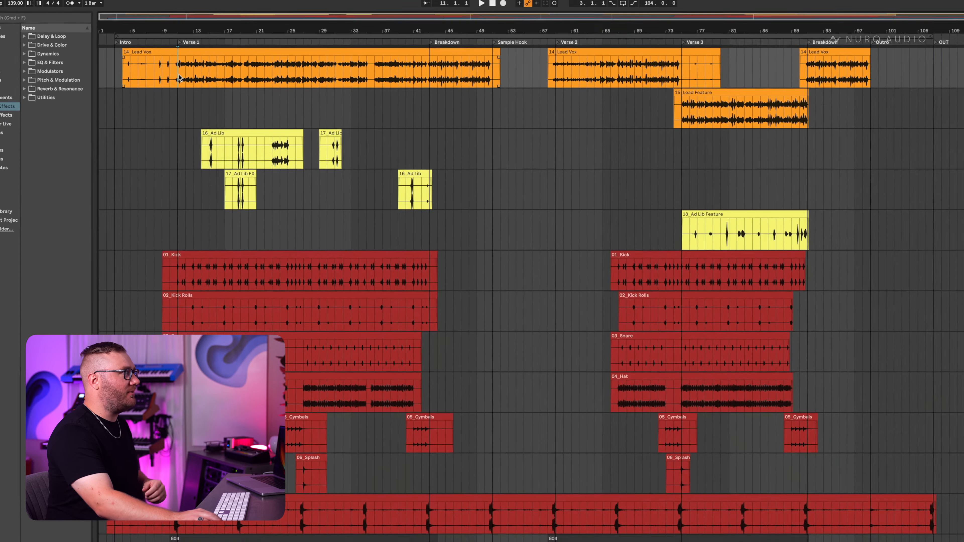
{"action": "left_click_drag", "start_coordinate": [178, 74], "coordinate": [403, 76]}
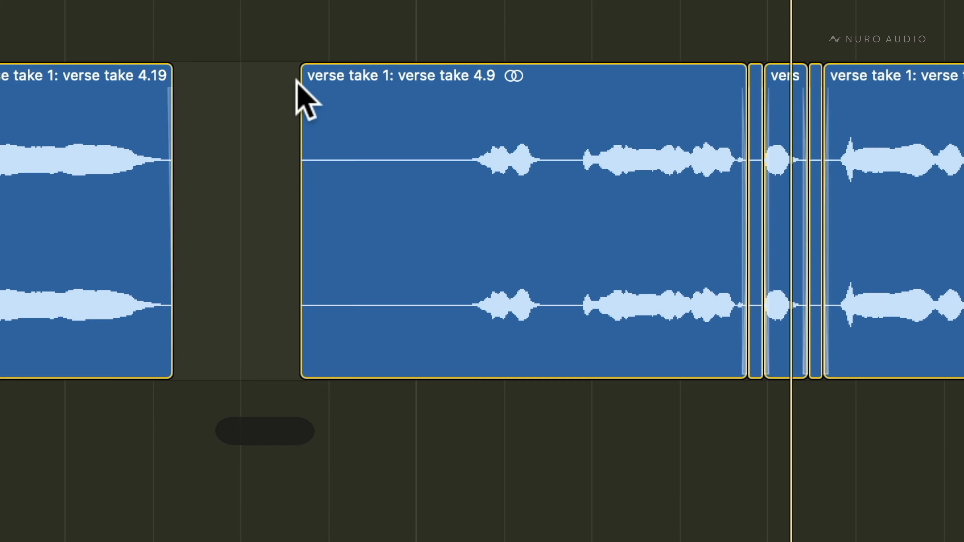
- Clean up the recorded vocal takes by trimming silent region edges and deleting the silent gap between phrases
{"action": "left_click", "coordinate": [314, 74]}
{"action": "left_click_drag", "start_coordinate": [314, 74], "coordinate": [403, 84]}
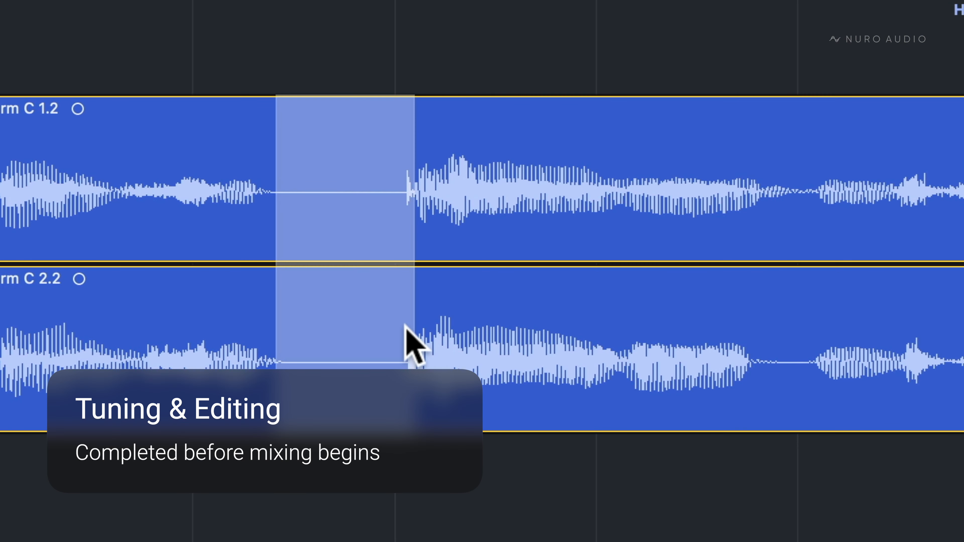
{"action": "key", "text": "Delete"}
{"action": "left_click_drag", "start_coordinate": [402, 161], "coordinate": [430, 323]}
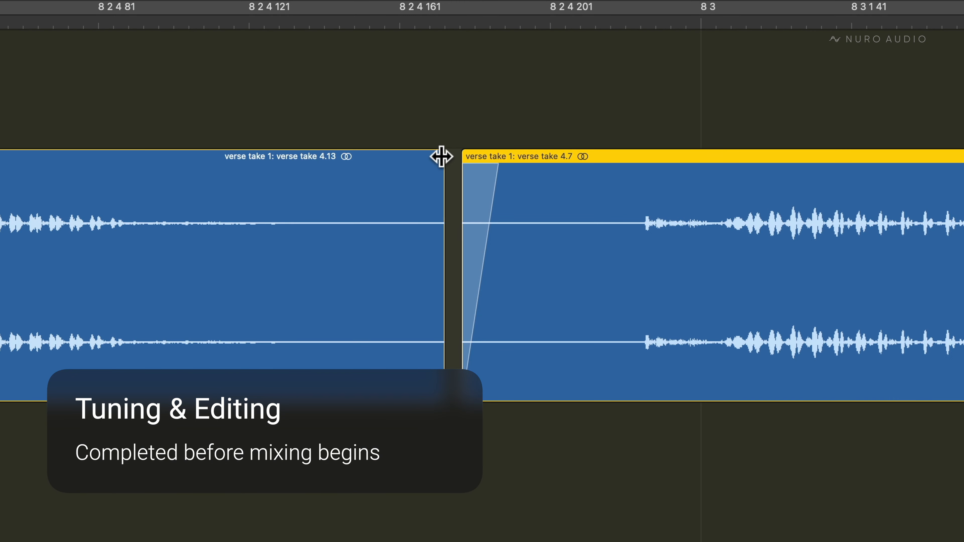
{"action": "left_click_drag", "start_coordinate": [441, 155], "coordinate": [400, 163]}
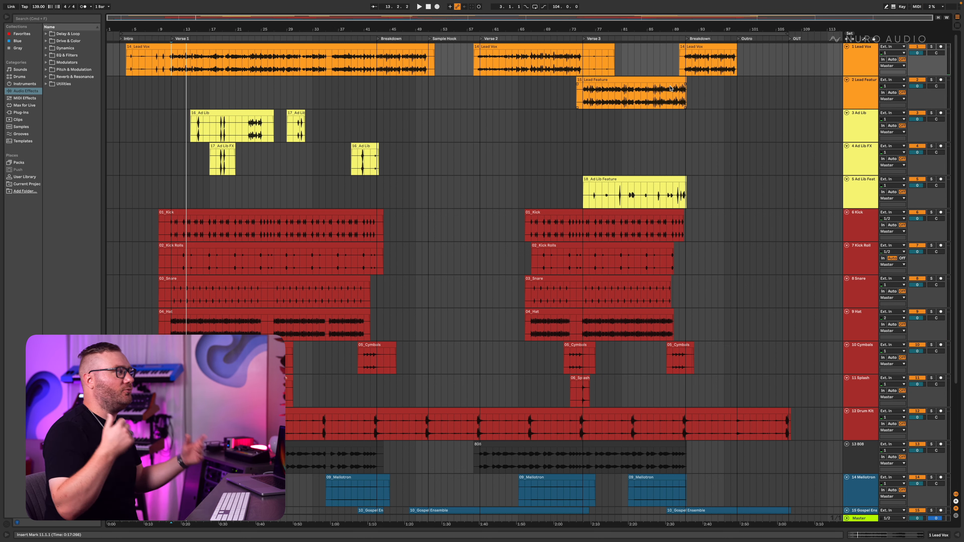
- Play the session from Verse 1 and look through all tracks, from the vocals to the sample chops
{"action": "key", "text": "space"}
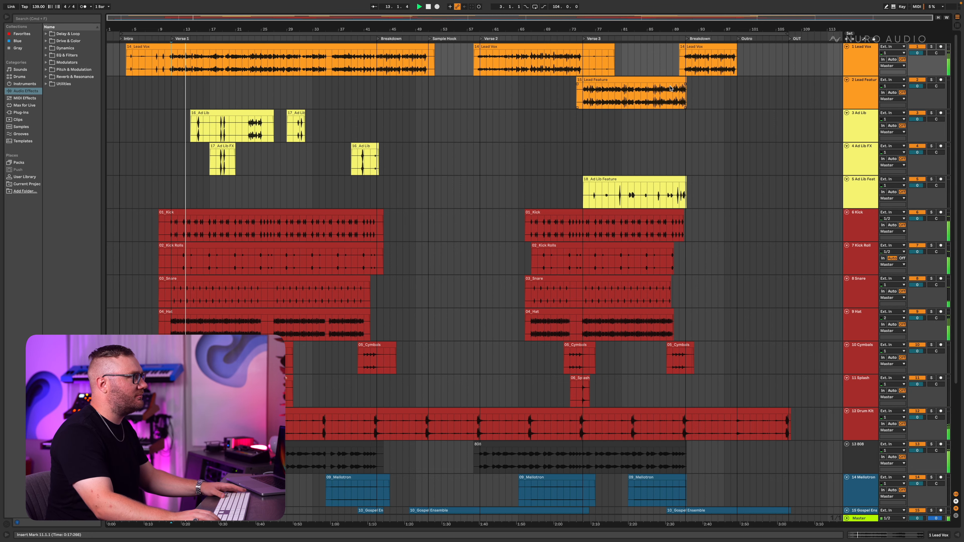
{"action": "scroll", "coordinate": [324, 299], "scroll_direction": "down", "scroll_amount": 5}
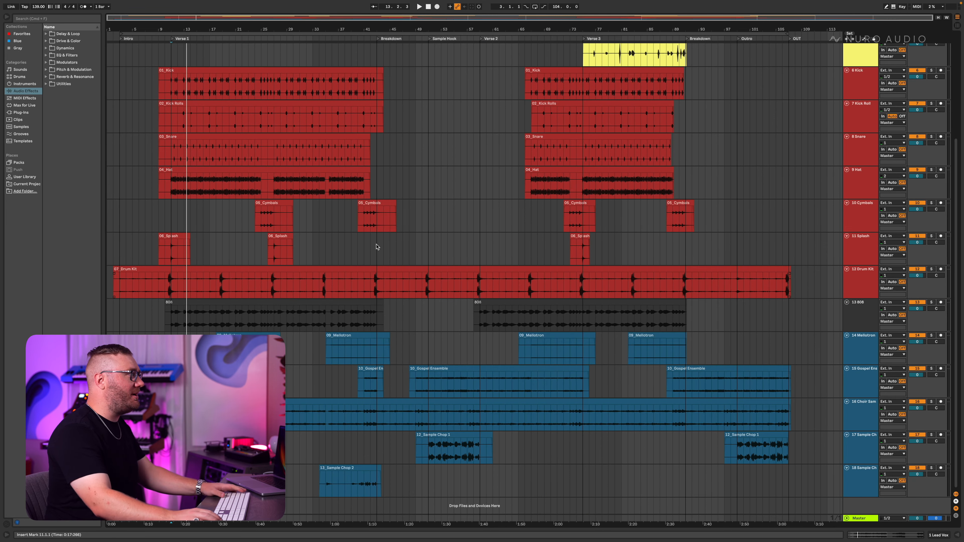
{"action": "scroll", "coordinate": [376, 246], "scroll_direction": "up", "scroll_amount": 5}
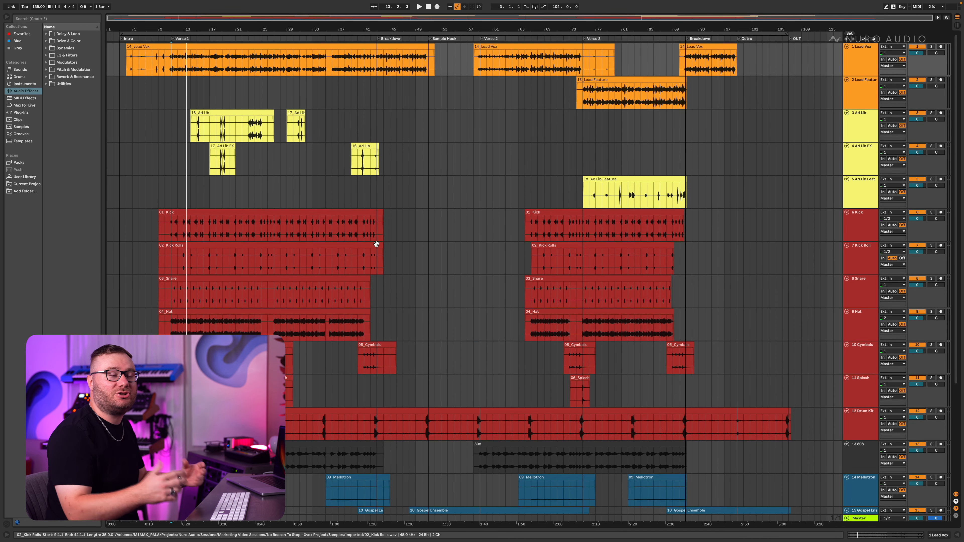
{"action": "key", "text": "space"}
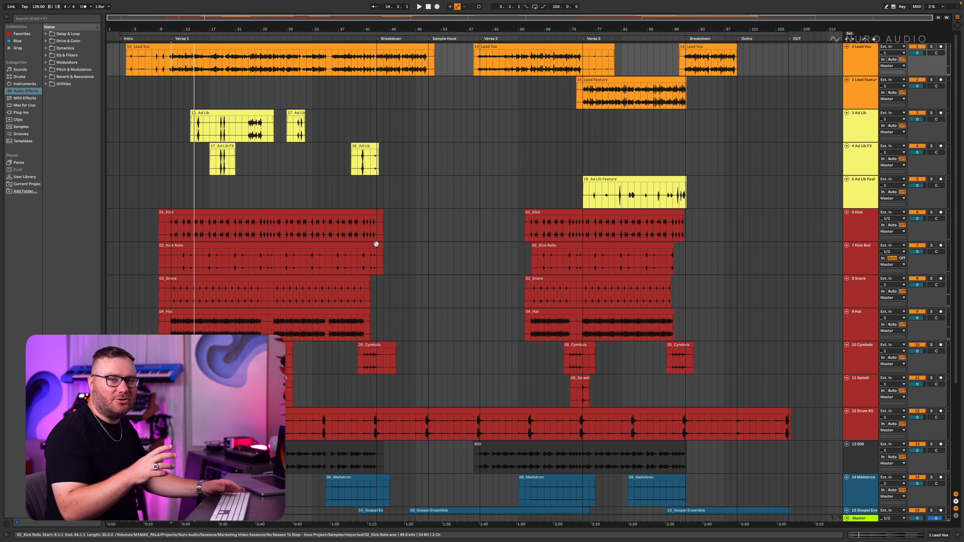
- Mute the five vocal tracks from Lead Vox to Ad Lib Feature
{"action": "left_click", "coordinate": [859, 53]}
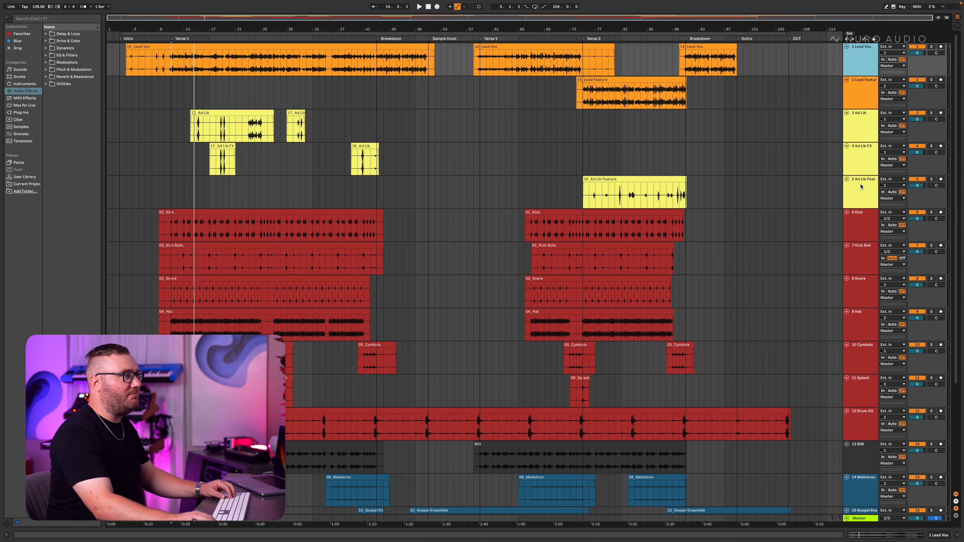
{"action": "left_click", "coordinate": [860, 187], "text": "shift"}
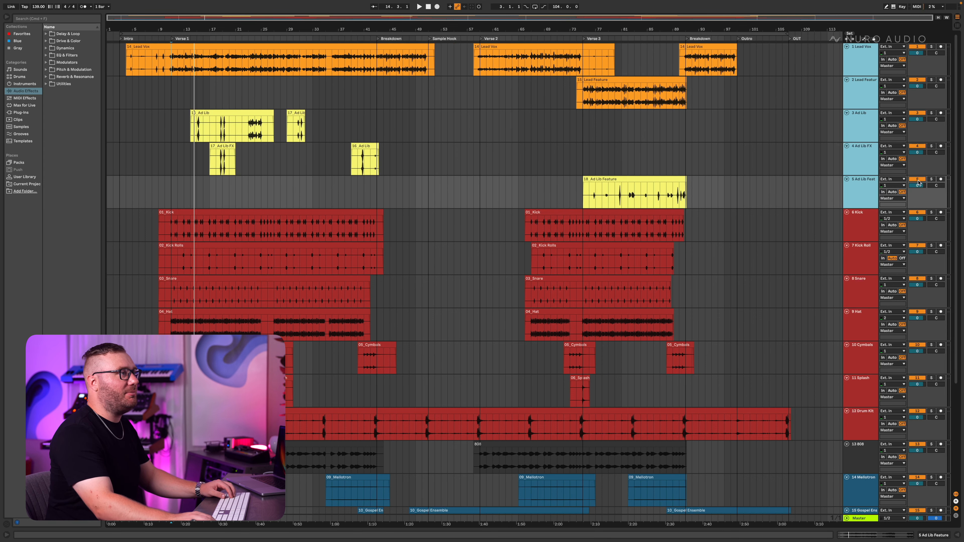
- Solo the drum tracks from Kick to Drum Kit and show them in the Session View mixer
{"action": "left_click", "coordinate": [864, 237]}
{"action": "left_click", "coordinate": [870, 419], "text": "shift"}
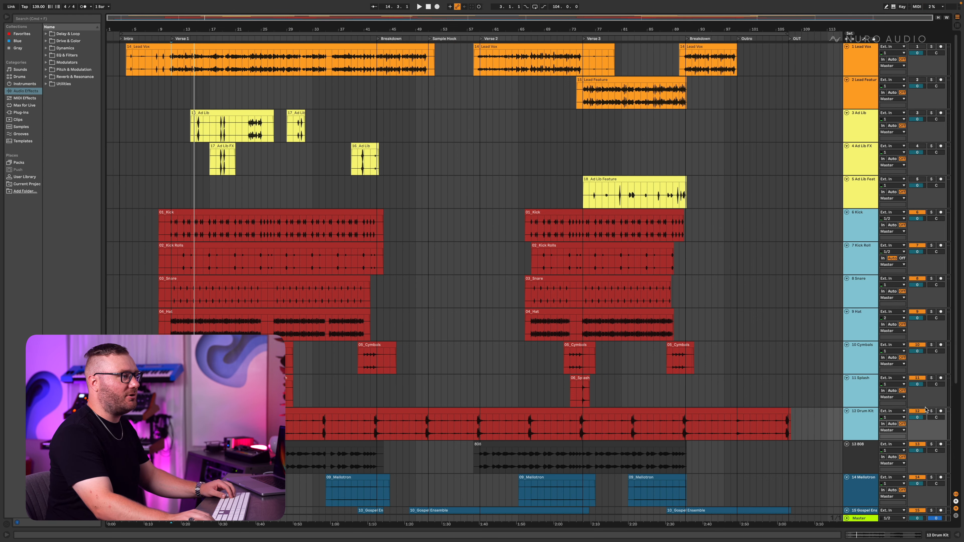
{"action": "key", "text": "Tab"}
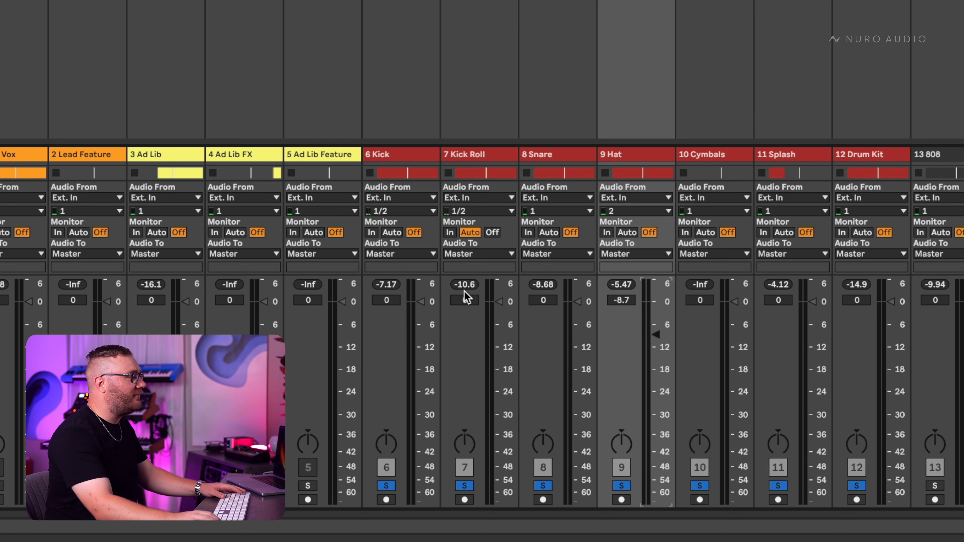
- While the drums play, set Cymbals to -4.3 dB, Drum Kit to -0.1 dB and Splash to -2.6 dB, and readjust the Hat level
{"action": "key", "text": "space"}
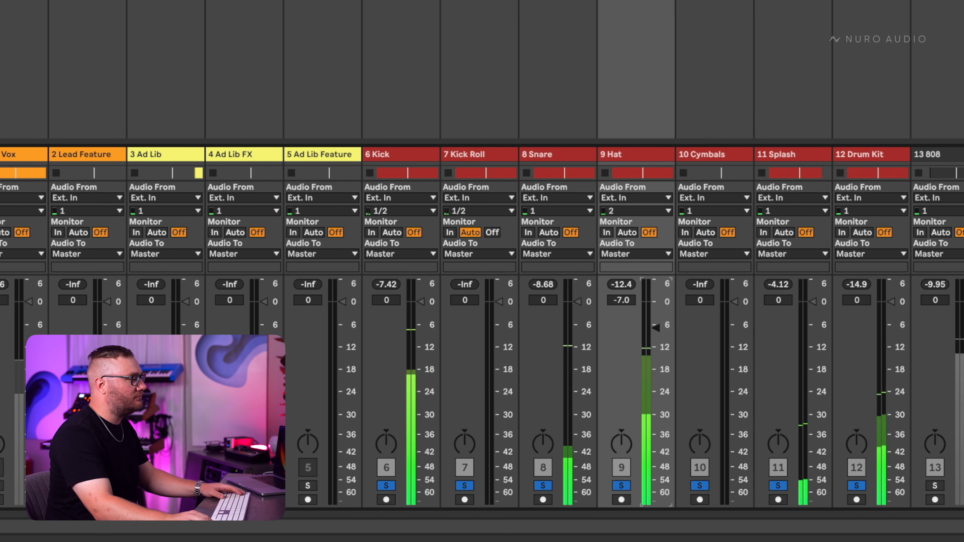
{"action": "left_click_drag", "start_coordinate": [731, 304], "coordinate": [734, 319]}
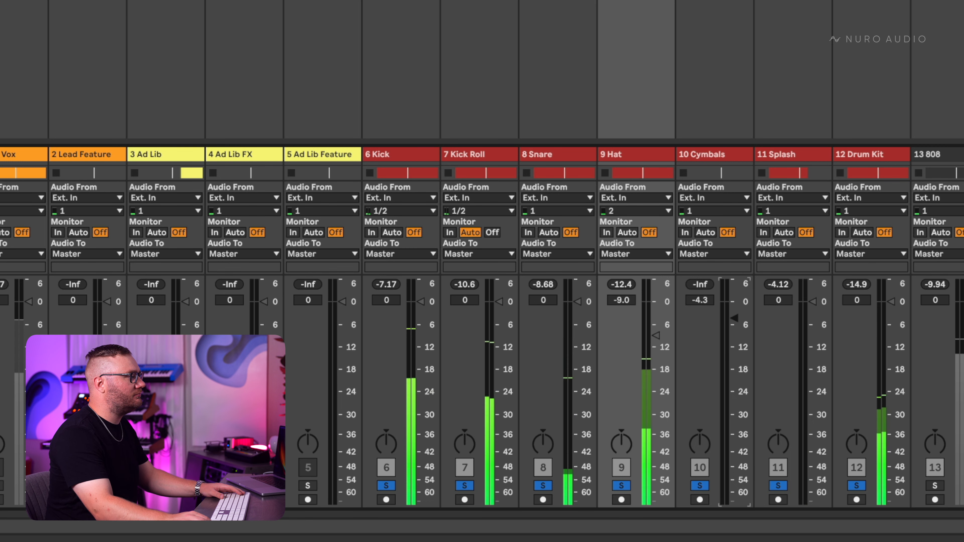
{"action": "left_click_drag", "start_coordinate": [890, 302], "coordinate": [891, 303]}
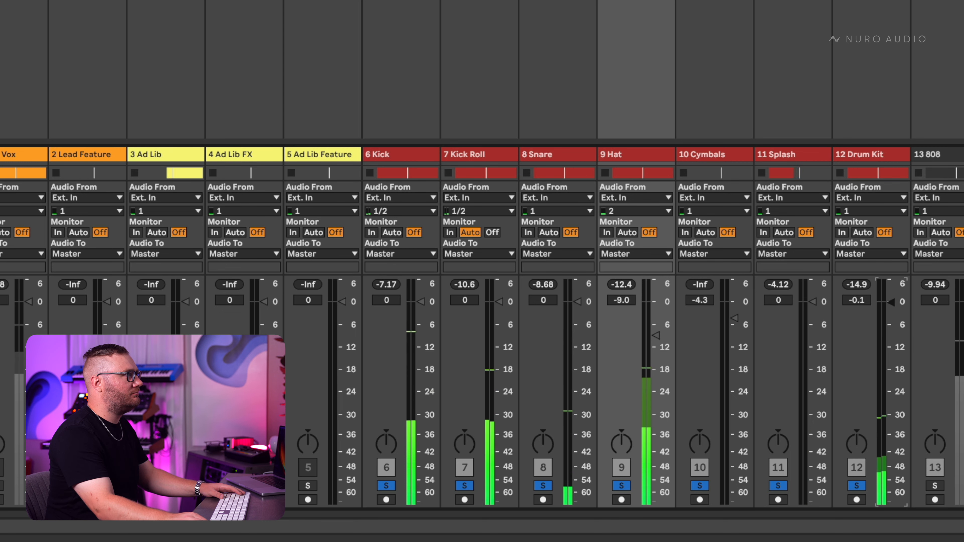
{"action": "left_click_drag", "start_coordinate": [811, 302], "coordinate": [812, 312]}
{"action": "left_click_drag", "start_coordinate": [656, 335], "coordinate": [659, 408]}
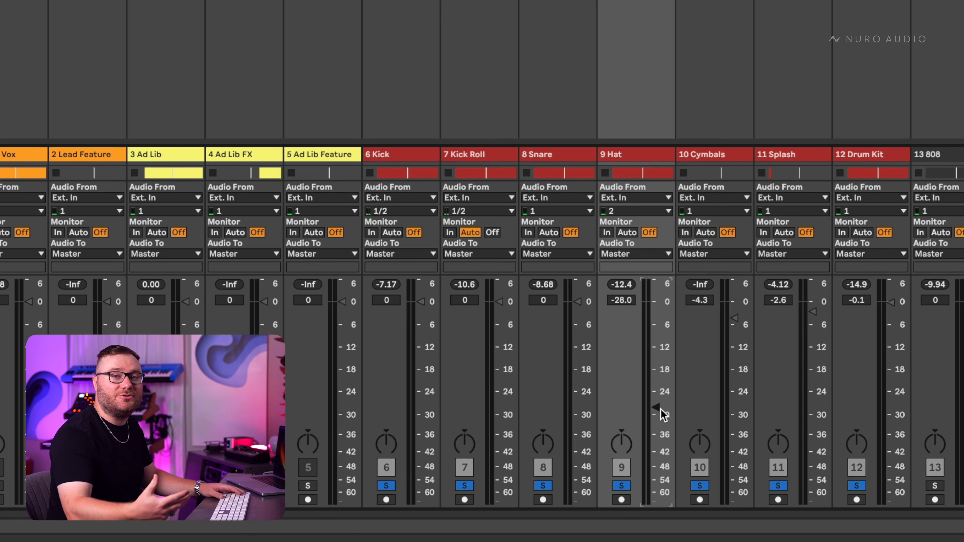
{"action": "left_click_drag", "start_coordinate": [661, 409], "coordinate": [655, 332]}
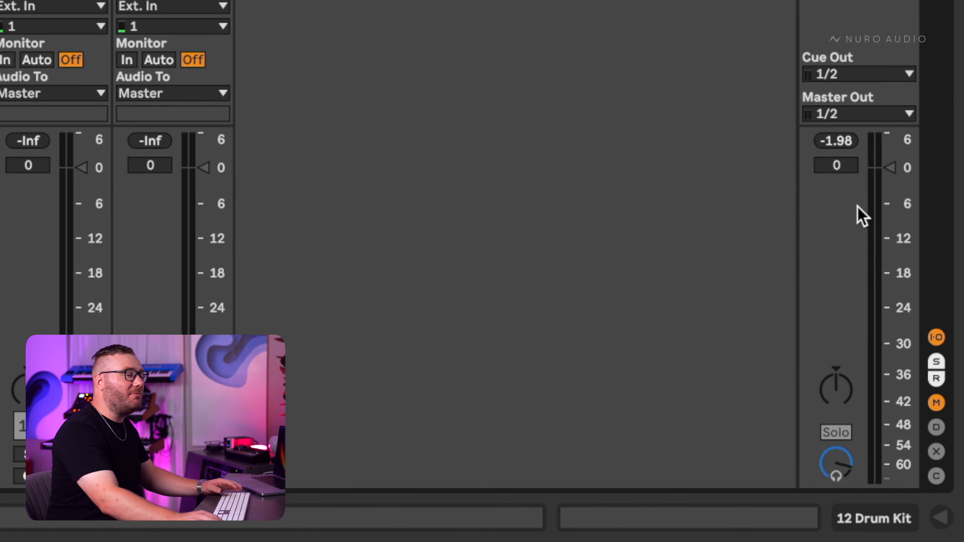
- Play the mix and lower the 808 track to -3.2 dB
{"action": "key", "text": "space"}
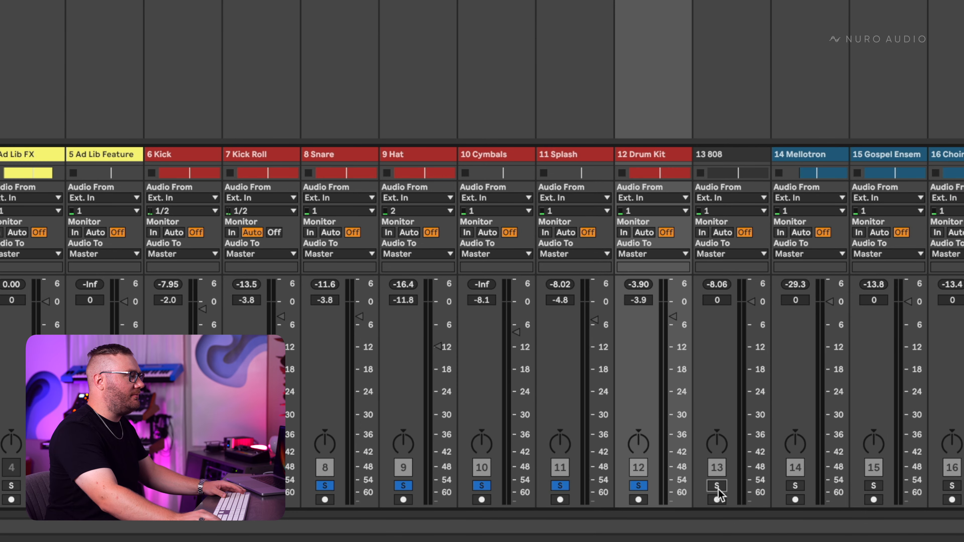
{"action": "left_click_drag", "start_coordinate": [752, 302], "coordinate": [746, 314]}
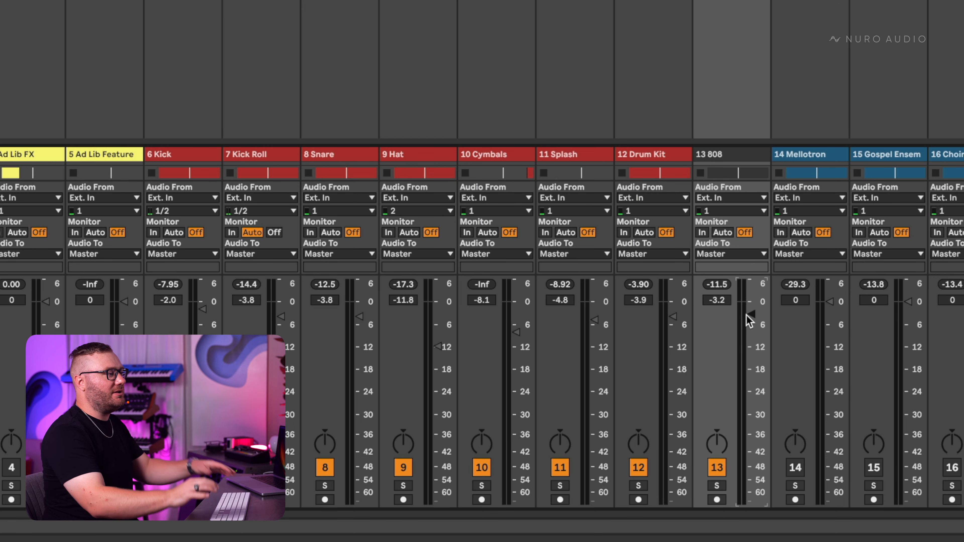
- Play the 808 together with the drums, compare it with the Kick and check the Master level
{"action": "key", "text": "space"}
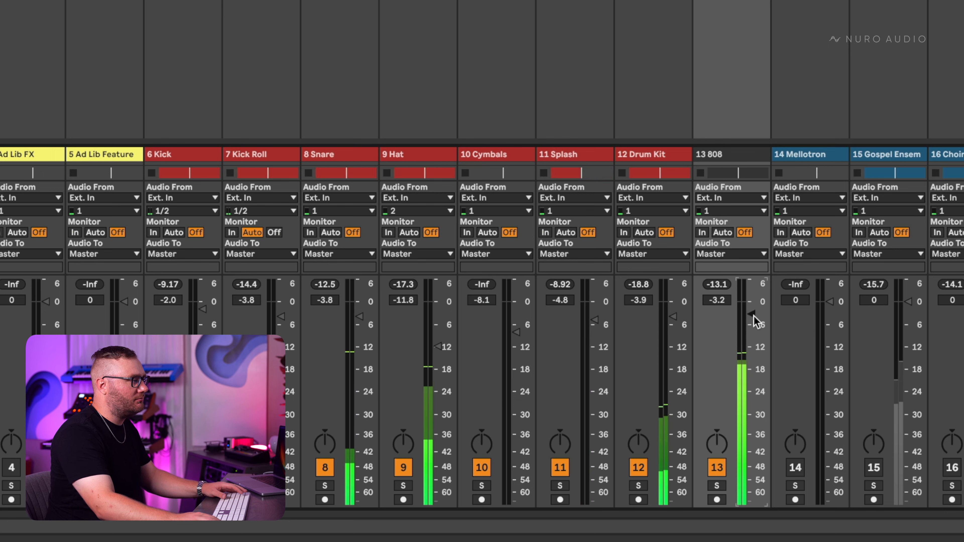
{"action": "left_click", "coordinate": [716, 486]}
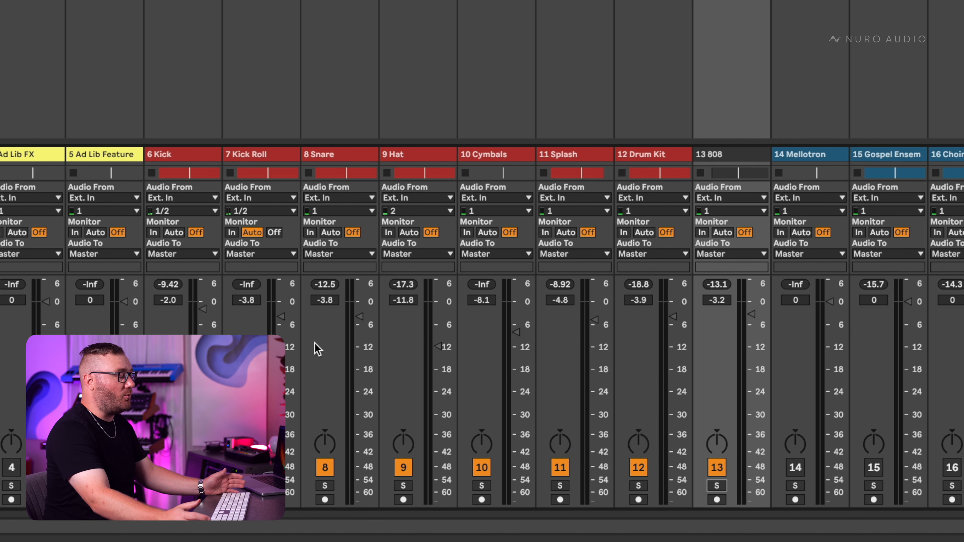
{"action": "left_click", "coordinate": [169, 349]}
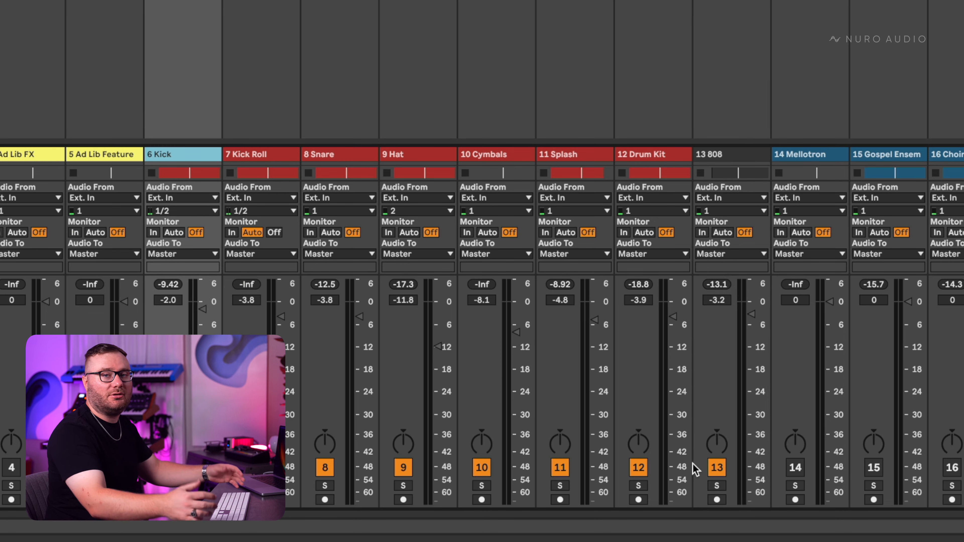
{"action": "key", "text": "space"}
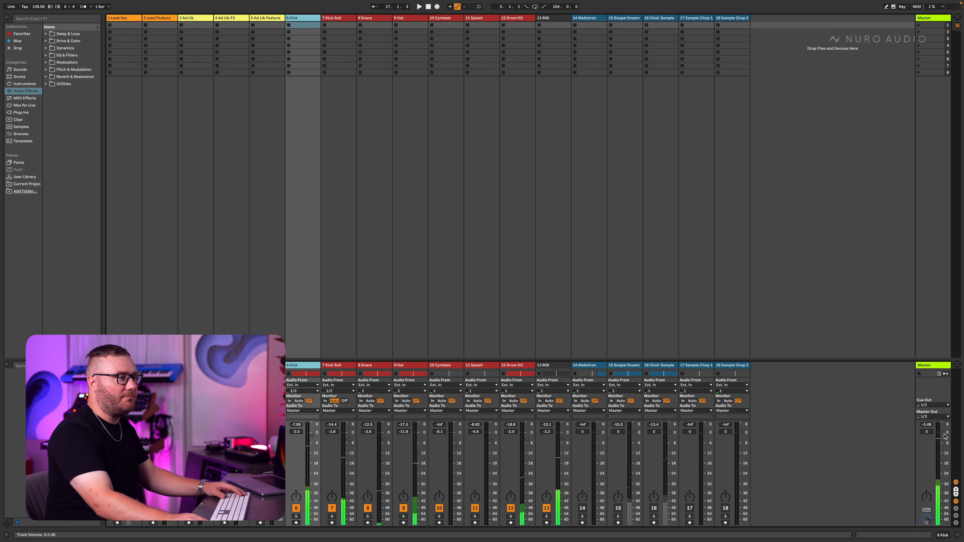
- Unmute the Mellotron and Gospel Ensemble tracks and set Gospel Ensemble to -12.5 dB
{"action": "left_click", "coordinate": [582, 508]}
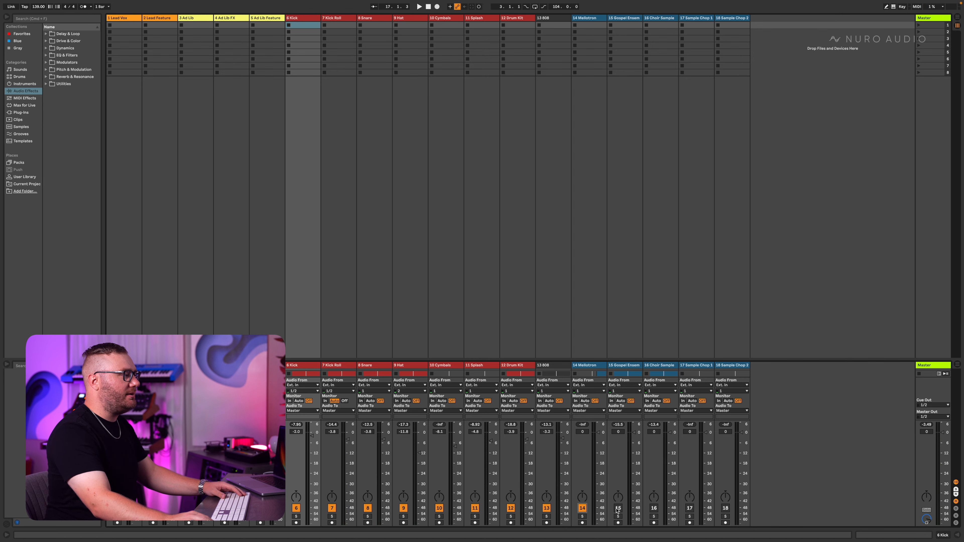
{"action": "left_click", "coordinate": [618, 508]}
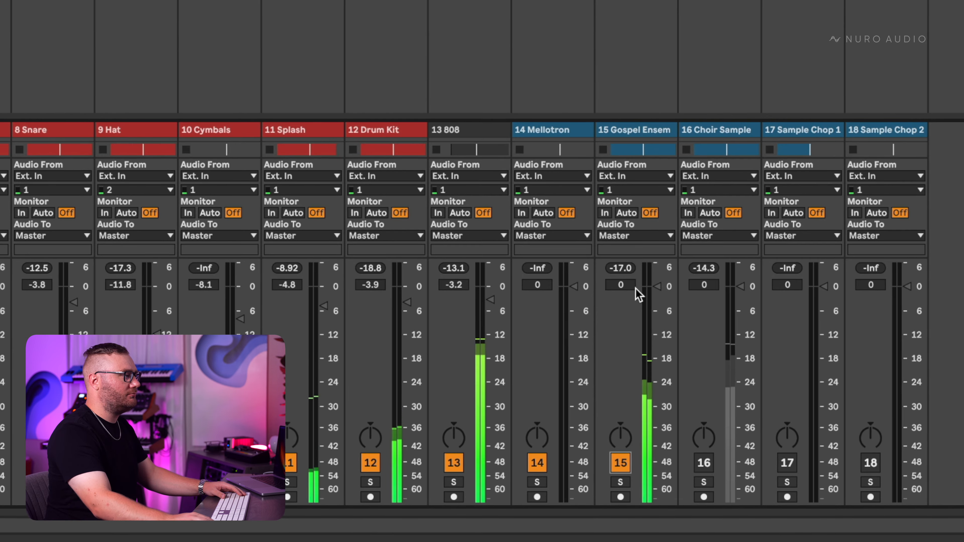
{"action": "left_click_drag", "start_coordinate": [654, 286], "coordinate": [657, 335]}
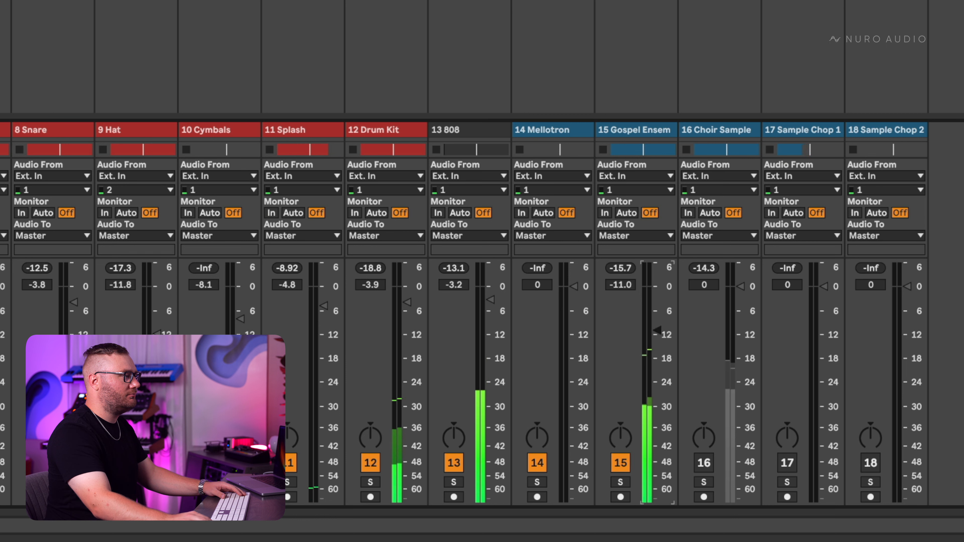
- Unmute Choir Sample and set it to -13.3 dB, lowering Gospel Ensemble to -16.4 dB to balance the two
{"action": "left_click", "coordinate": [703, 462]}
{"action": "left_click_drag", "start_coordinate": [740, 286], "coordinate": [740, 358]}
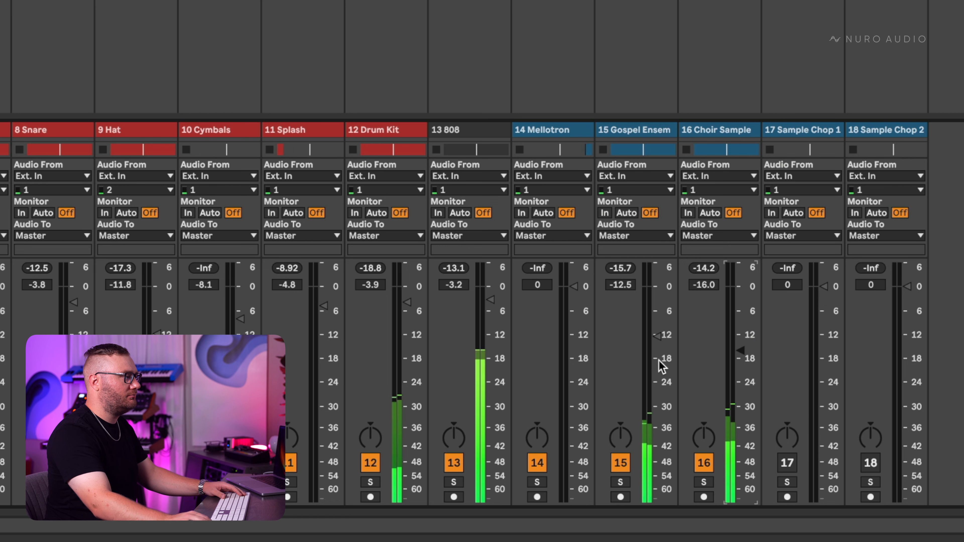
{"action": "left_click_drag", "start_coordinate": [657, 336], "coordinate": [687, 351]}
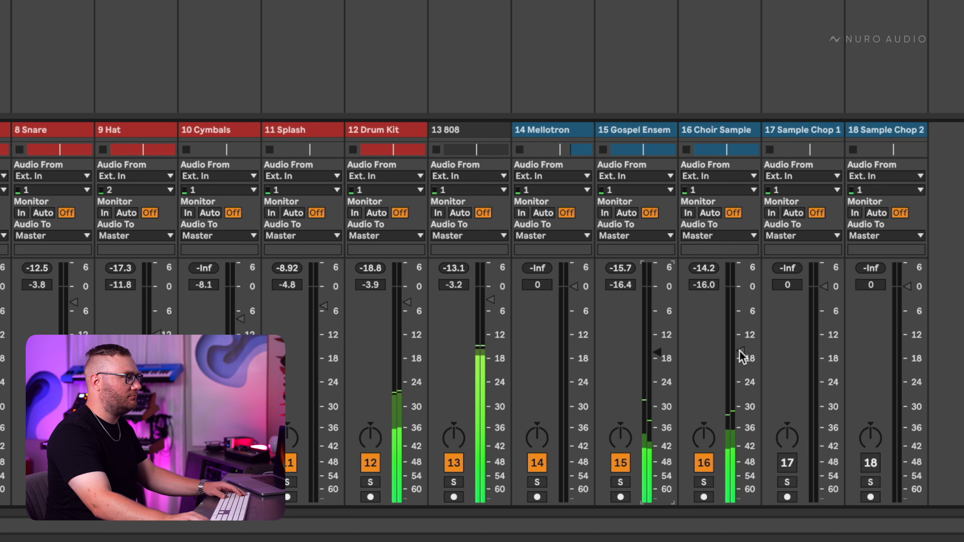
{"action": "left_click_drag", "start_coordinate": [740, 334], "coordinate": [741, 340]}
- Unmute the Sample Chop 1 and Sample Chop 2 tracks
{"action": "left_click", "coordinate": [786, 462]}
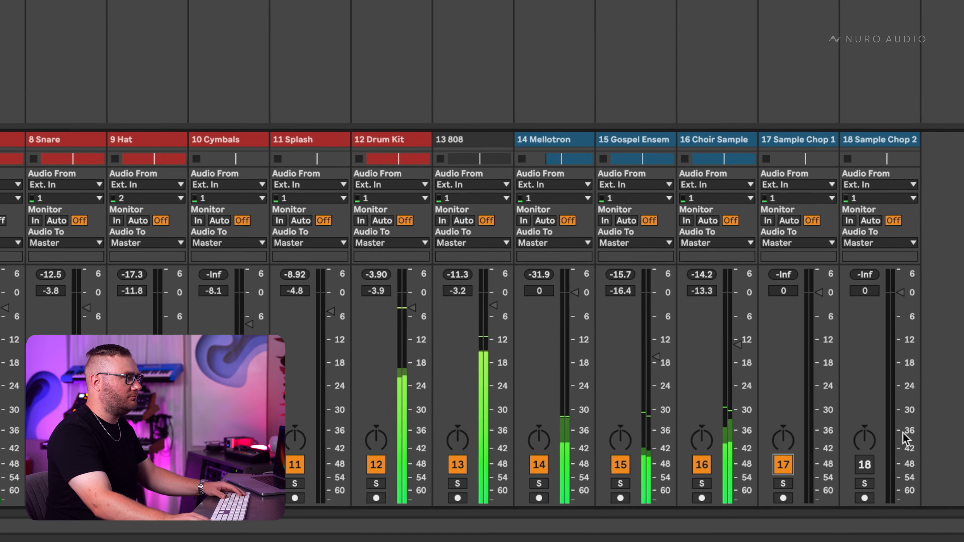
{"action": "left_click", "coordinate": [870, 462]}
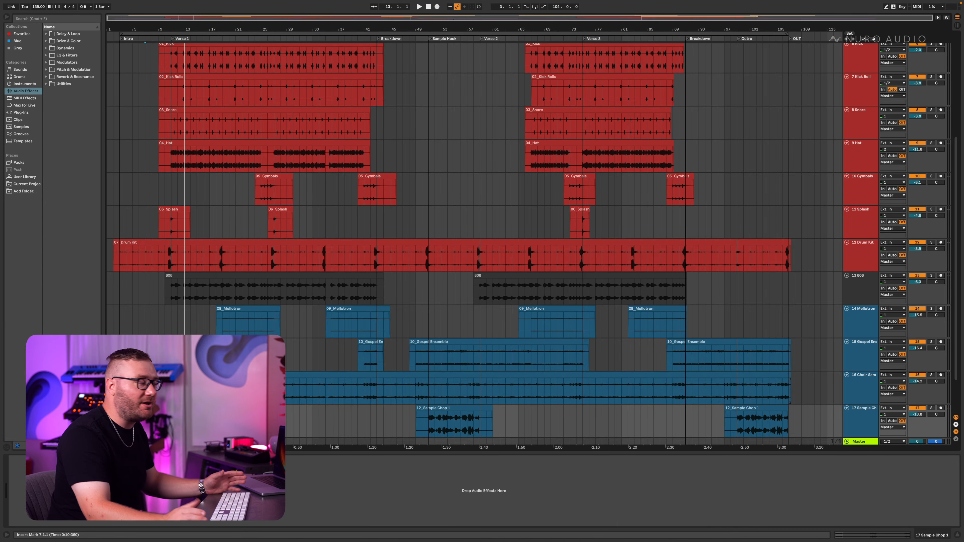
- Place the insert marker at bar 11, the start of Verse 1, on the Kick track in the arrangement
{"action": "scroll", "coordinate": [474, 227], "scroll_direction": "up", "scroll_amount": 5}
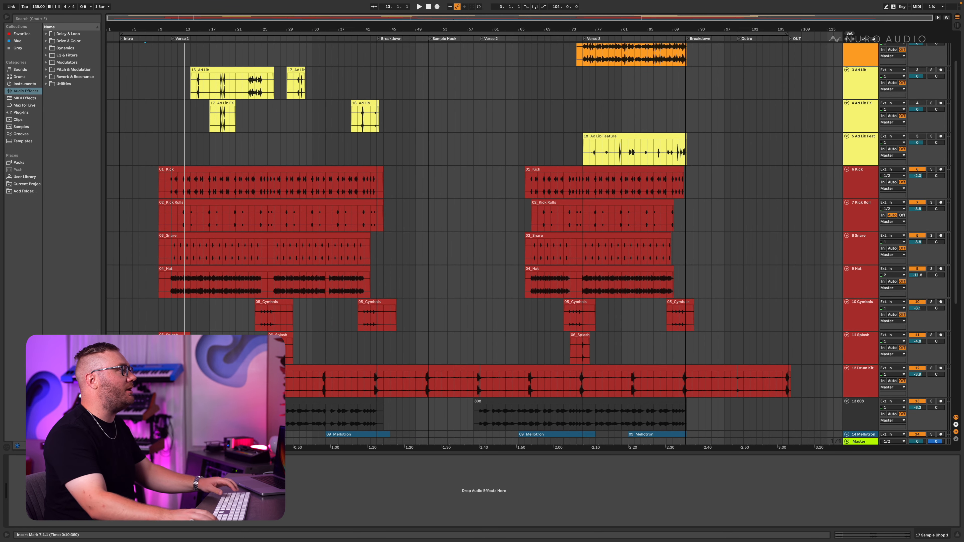
{"action": "left_click", "coordinate": [172, 180]}
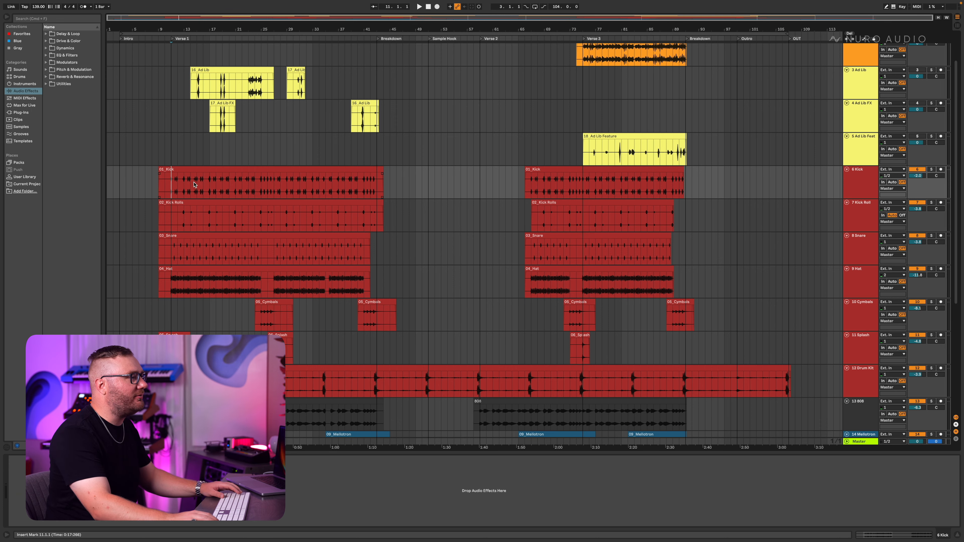
- Lower the Lead Vox level to -6.8 dB against the playing song and place the insert marker at the start of Verse 1
{"action": "key", "text": "Tab"}
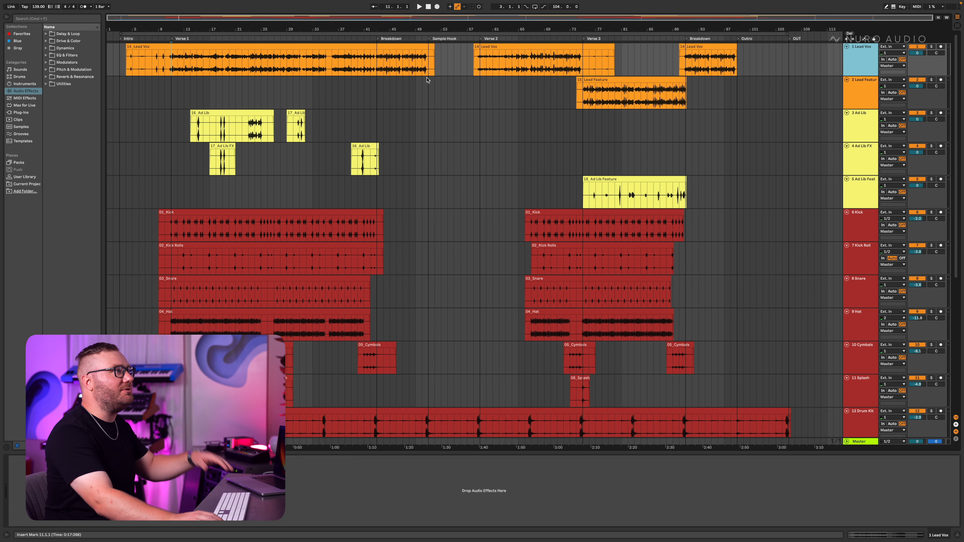
{"action": "key", "text": "space"}
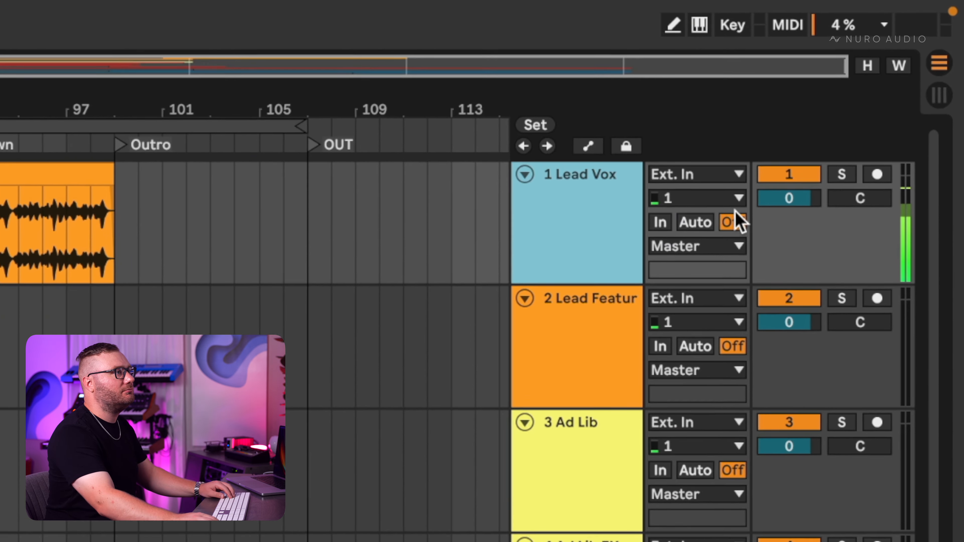
{"action": "left_click_drag", "start_coordinate": [917, 54], "coordinate": [917, 57]}
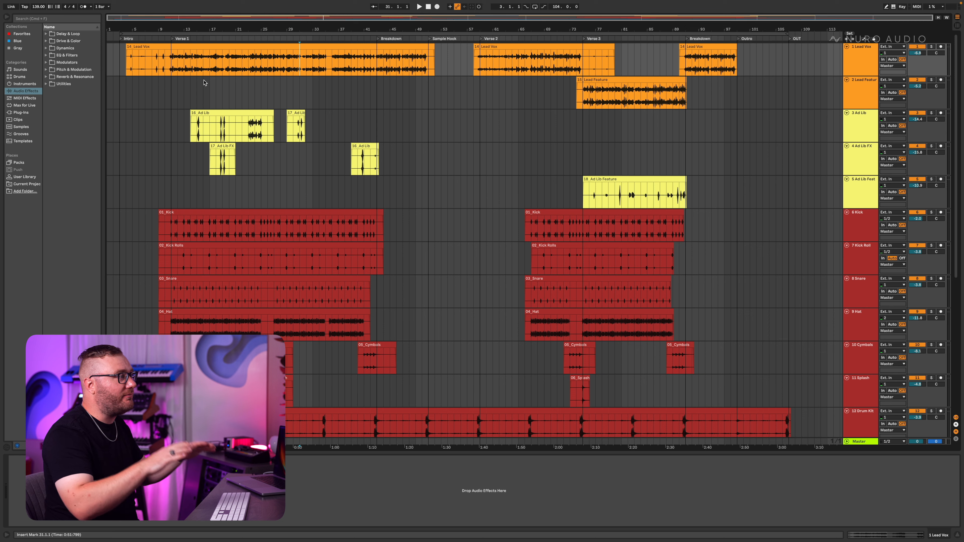
{"action": "left_click", "coordinate": [173, 64]}
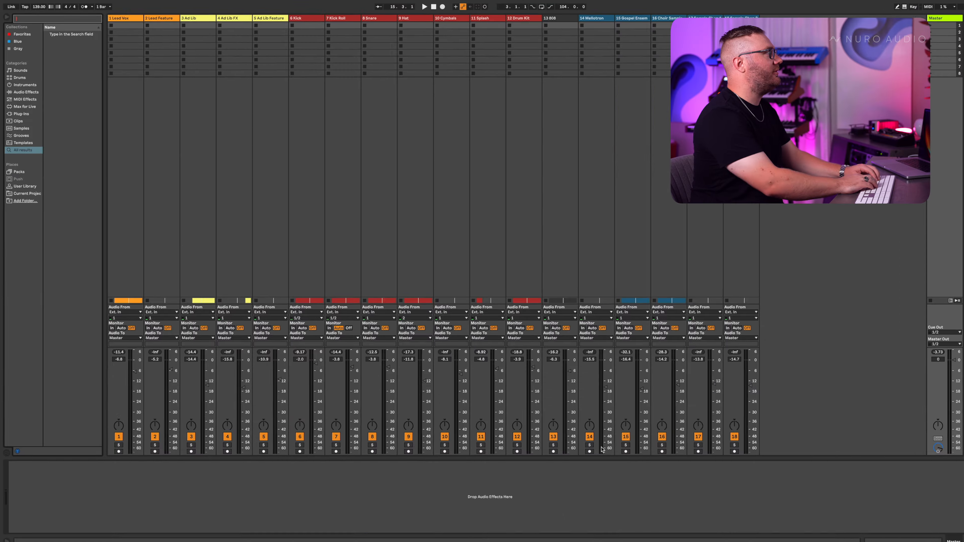
- Find the stock Limiter, add it to the Master track and raise its gain to 4 dB during playback
{"action": "key", "text": "super+f"}
{"action": "type", "text": "limiter"}
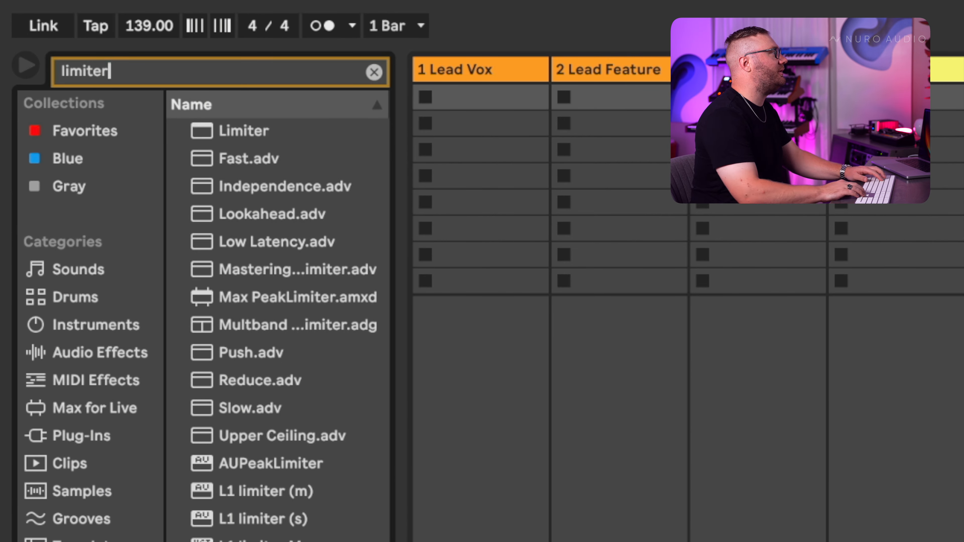
{"action": "key", "text": "Down"}
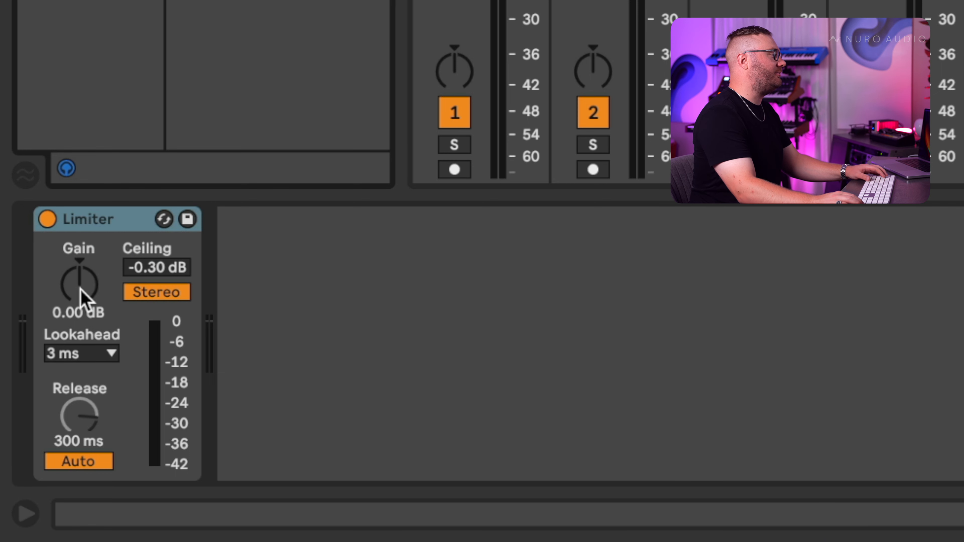
{"action": "key", "text": "space"}
{"action": "left_click_drag", "start_coordinate": [90, 290], "coordinate": [89, 281]}
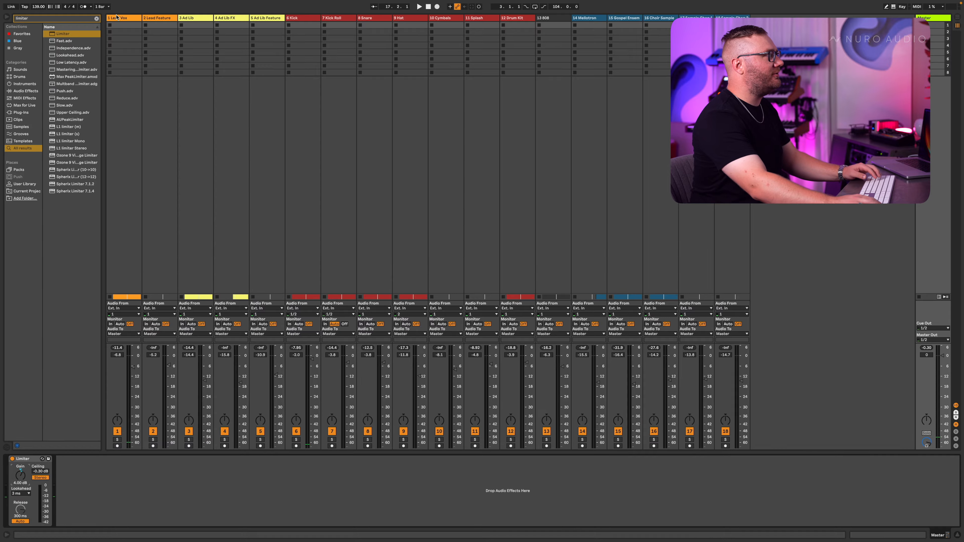
- Push the faders of all tracks up together, play the song to check the Master for clipping, and reset the Master's peak indicator
{"action": "left_click", "coordinate": [139, 18]}
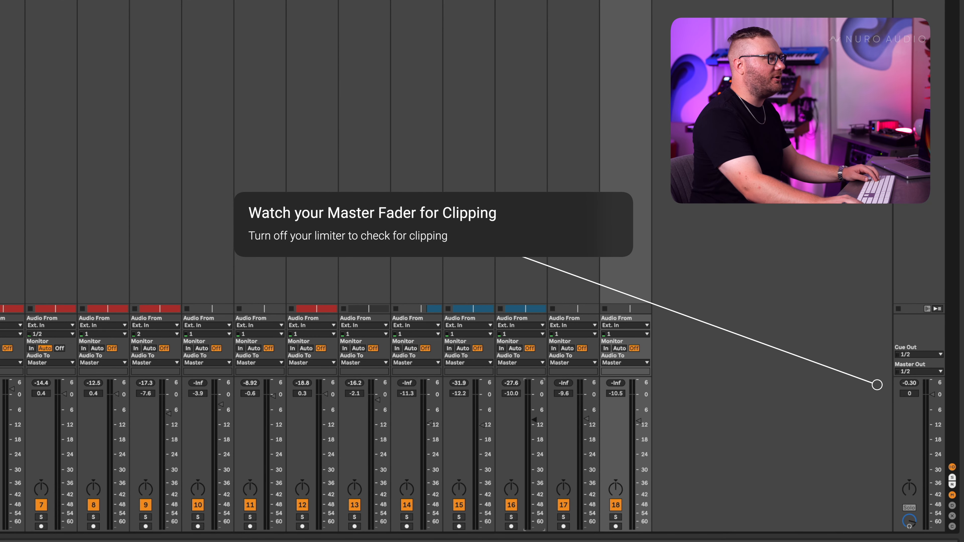
{"action": "key", "text": "space"}
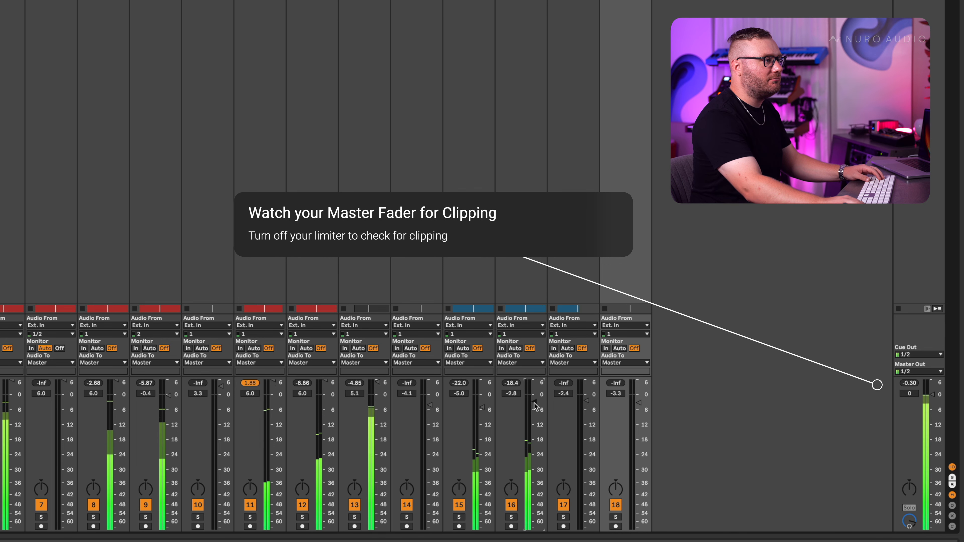
{"action": "key", "text": "space"}
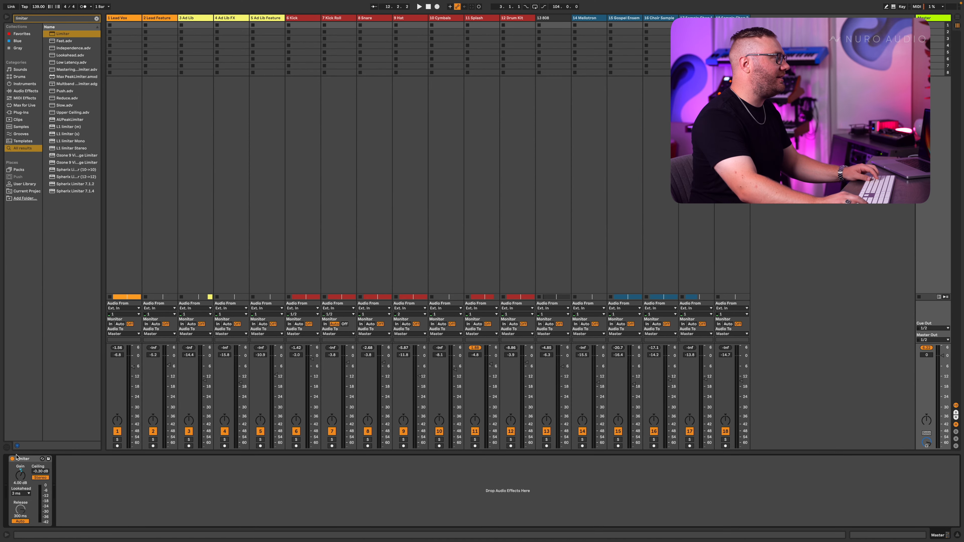
{"action": "left_click", "coordinate": [925, 349]}
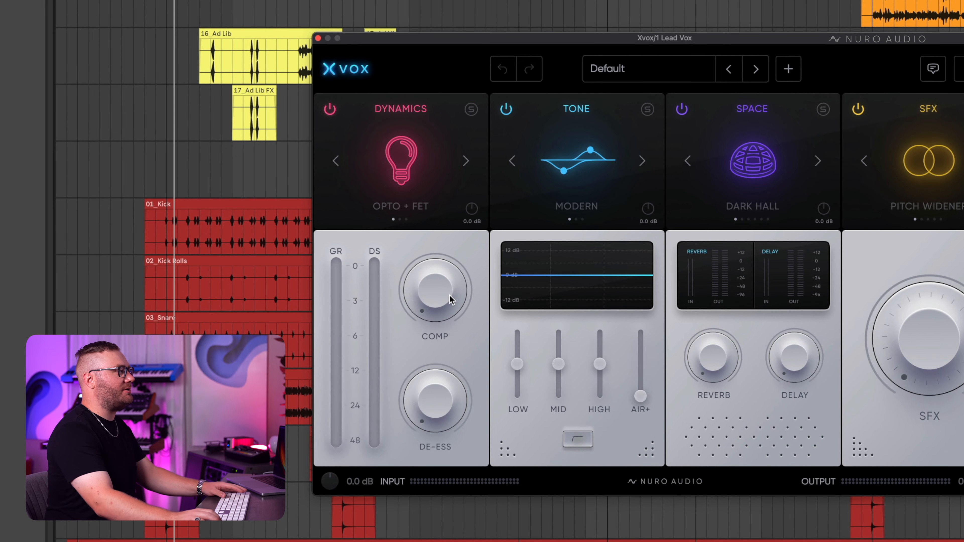
- Raise the Comp amount in the Xvox Dynamics module on Lead Vox and level-match it against bypass with a -3.0 dB module output
{"action": "left_click_drag", "start_coordinate": [450, 300], "coordinate": [470, 242]}
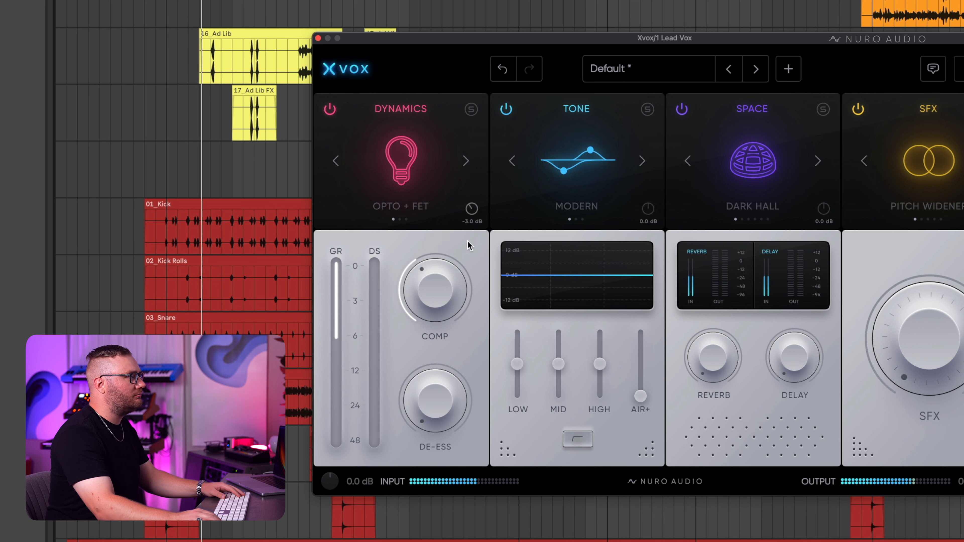
{"action": "left_click", "coordinate": [330, 109]}
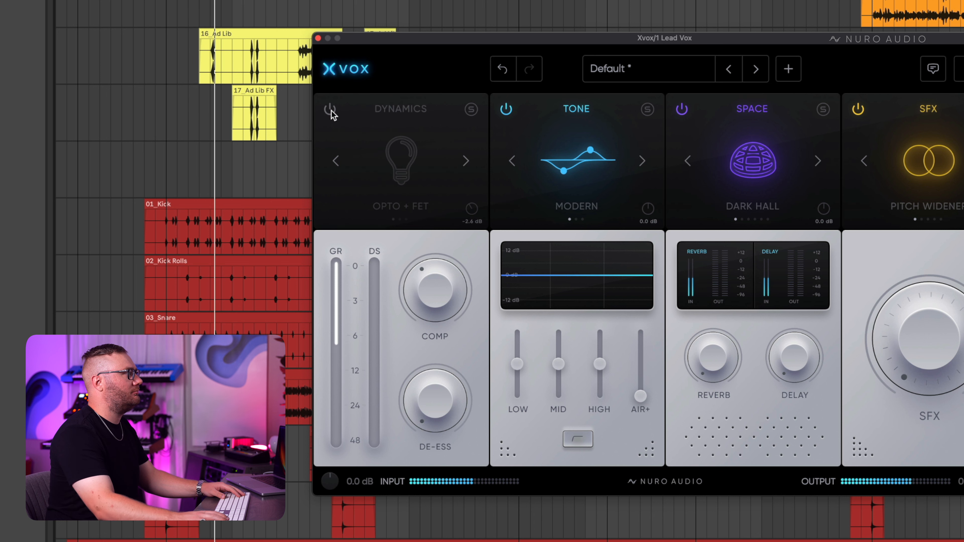
{"action": "left_click", "coordinate": [330, 109]}
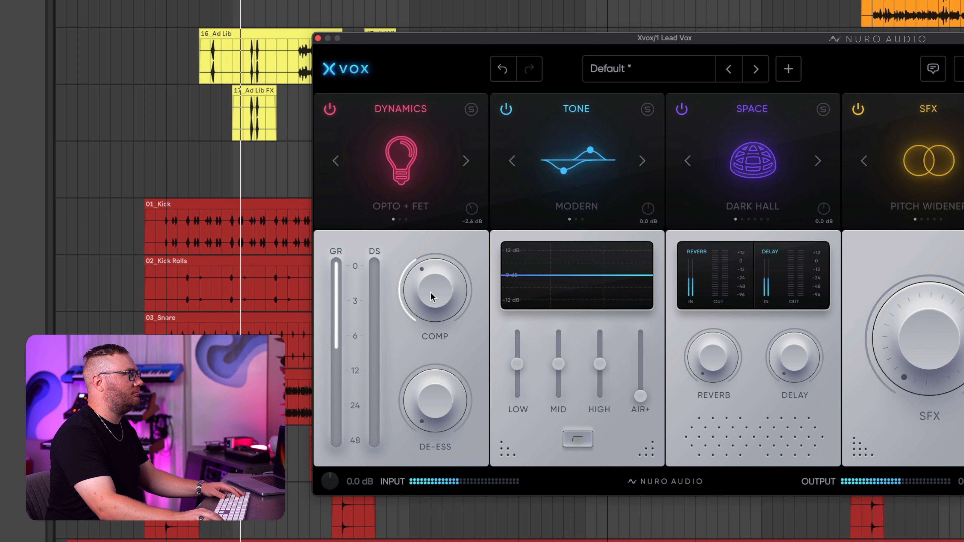
{"action": "left_click_drag", "start_coordinate": [436, 289], "coordinate": [437, 284]}
{"action": "left_click_drag", "start_coordinate": [473, 208], "coordinate": [475, 211]}
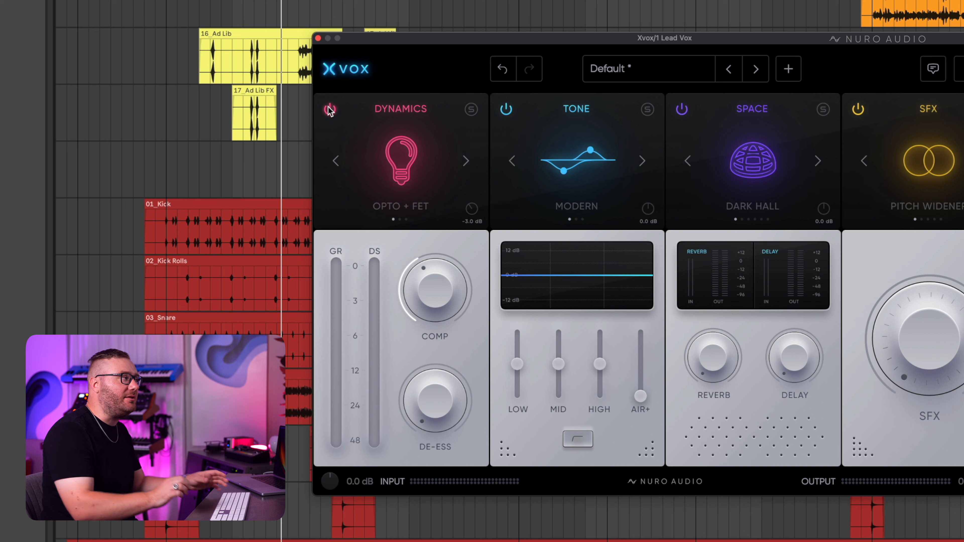
- Compare the lead vocal during playback with the Dynamics module bypassed and with it switched back on
{"action": "left_click", "coordinate": [329, 109]}
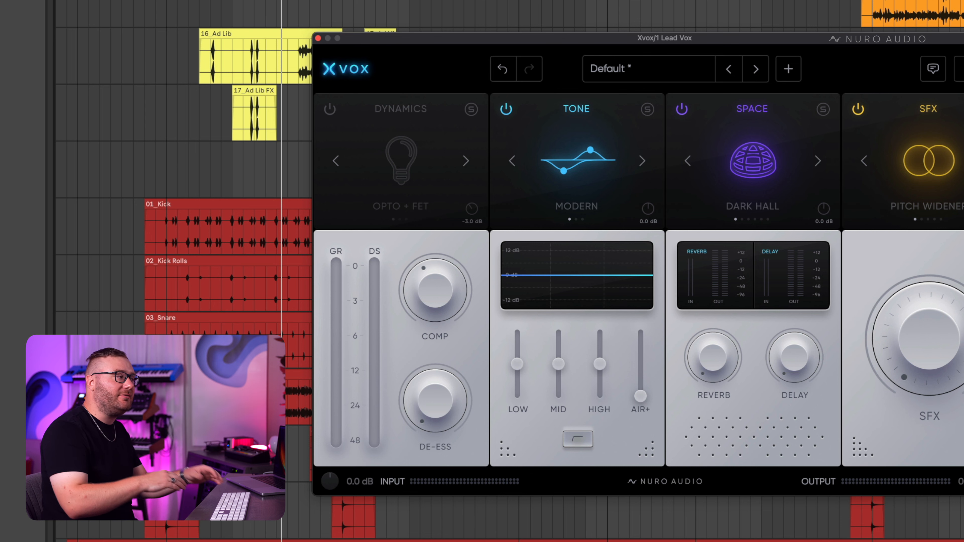
{"action": "key", "text": "space"}
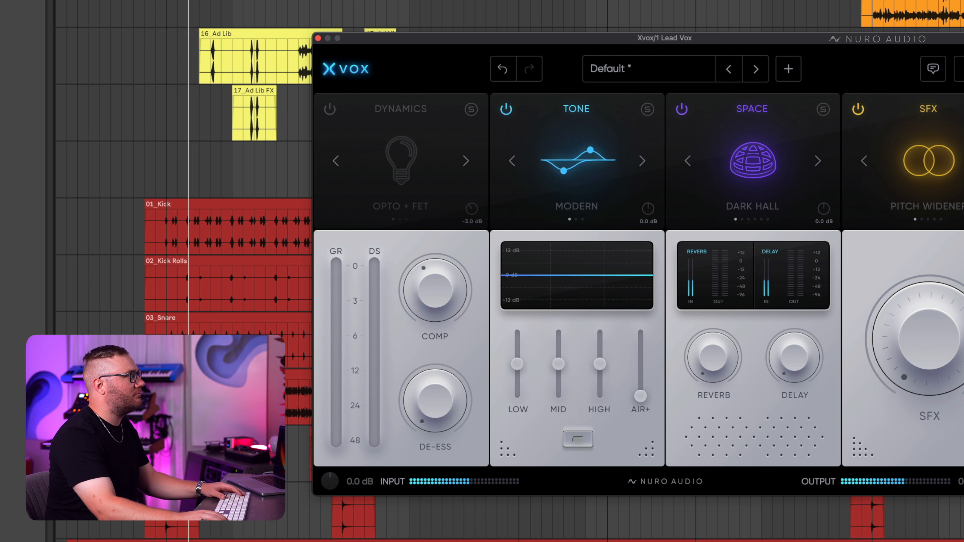
{"action": "key", "text": "space"}
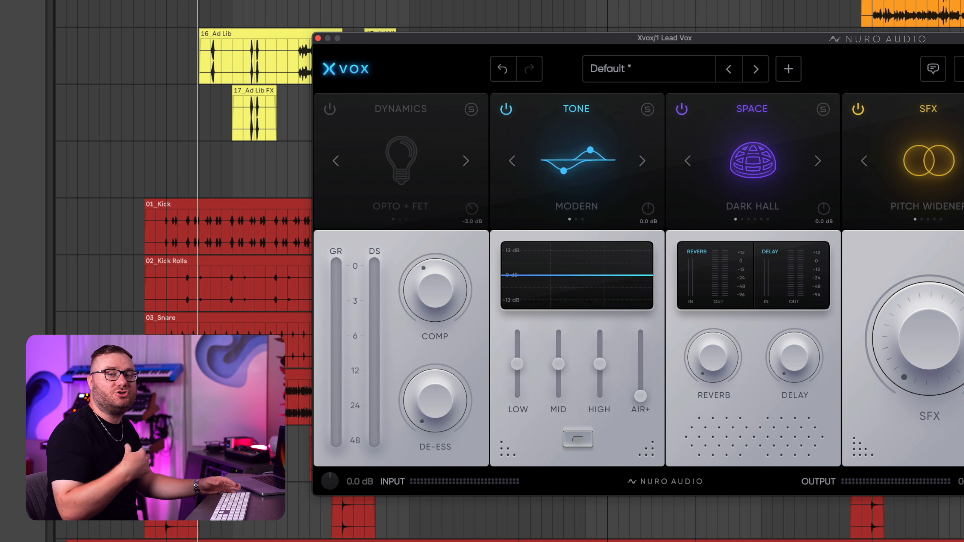
{"action": "key", "text": "space"}
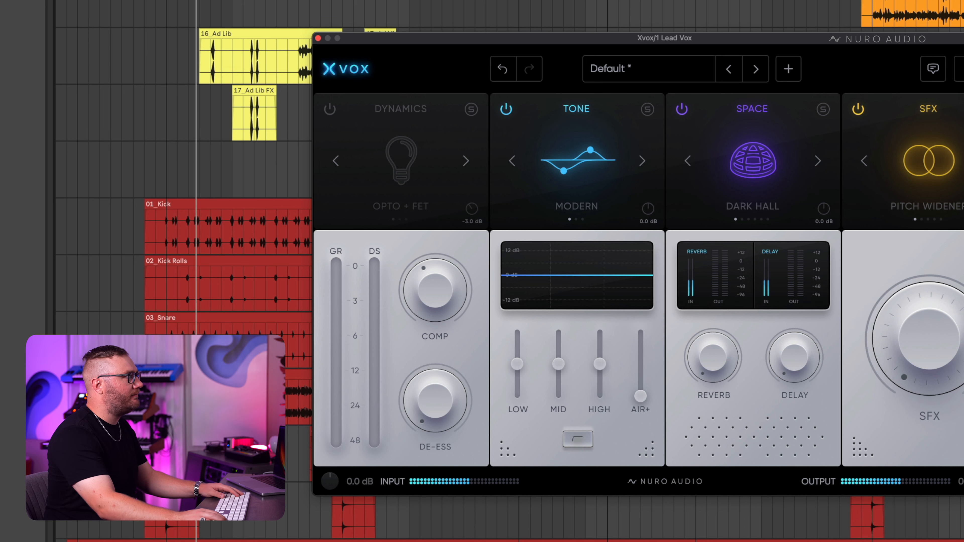
{"action": "key", "text": "space"}
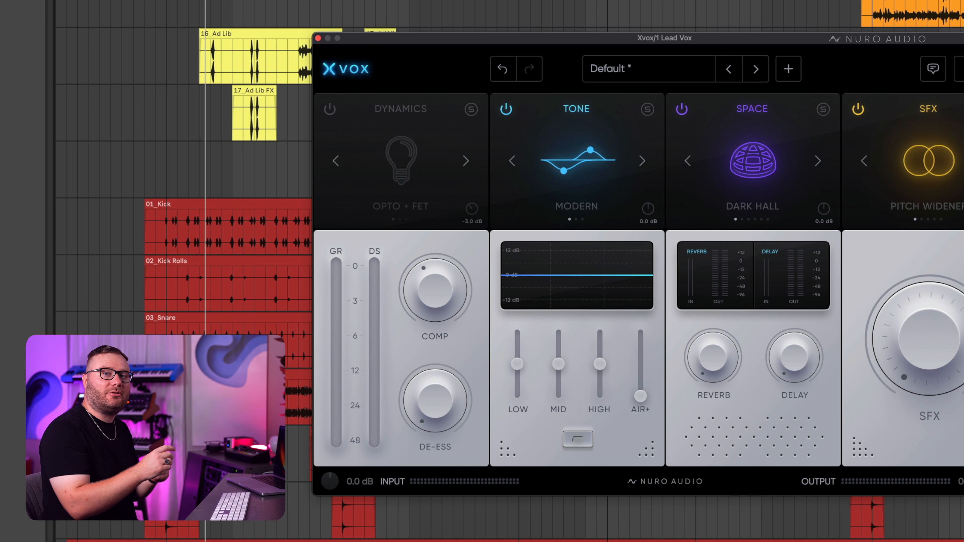
{"action": "left_click", "coordinate": [329, 109]}
{"action": "key", "text": "space"}
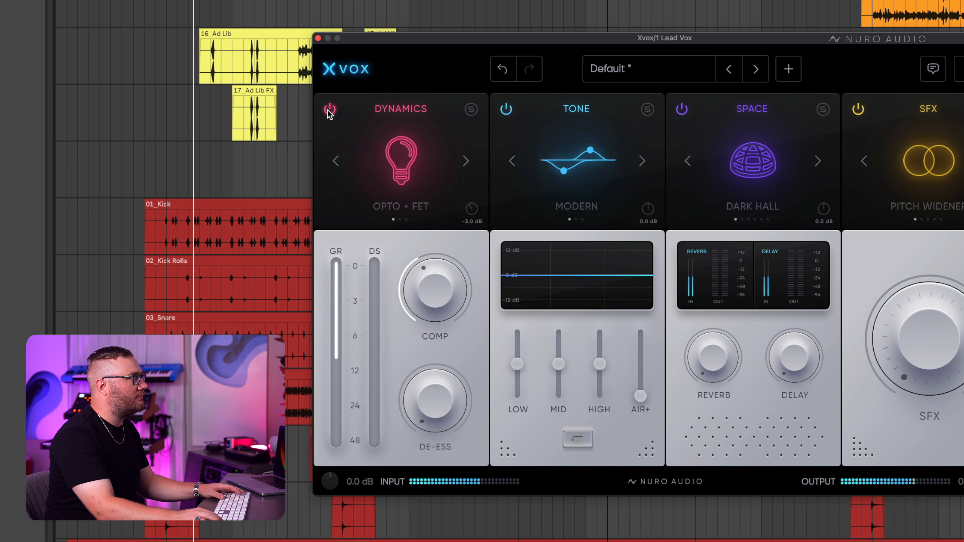
- Audition an overcompressed lead vocal with Comp turned far up and the Dynamics output at -9.3 dB
{"action": "key", "text": "space"}
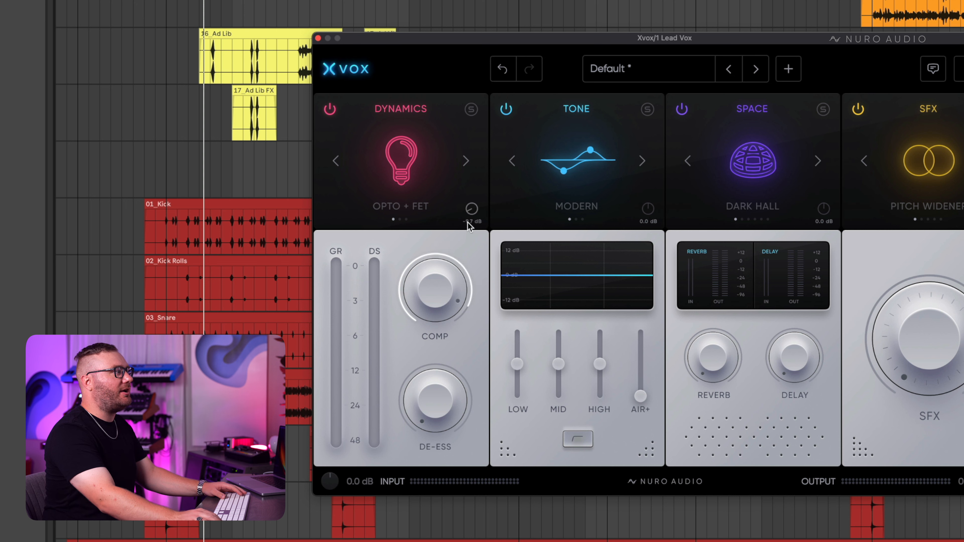
{"action": "key", "text": "space"}
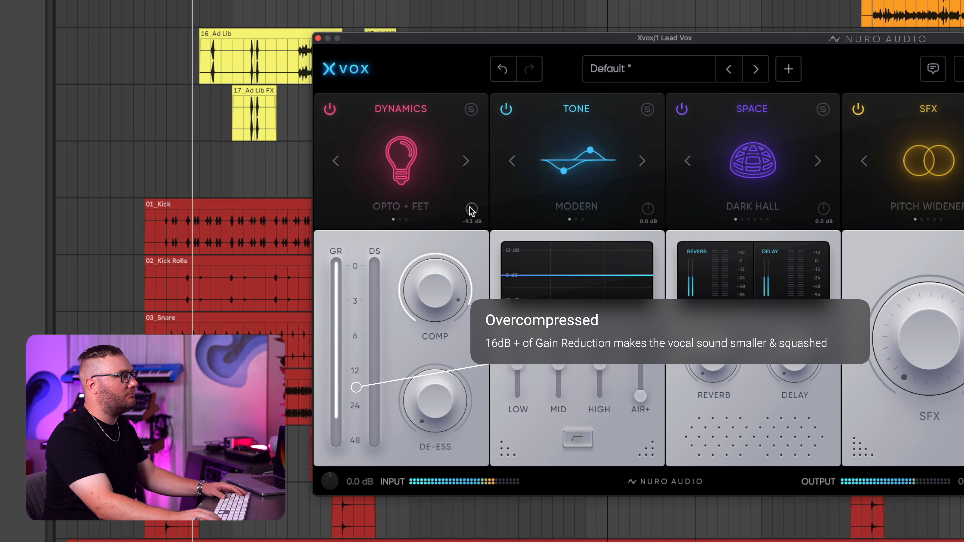
{"action": "key", "text": "space"}
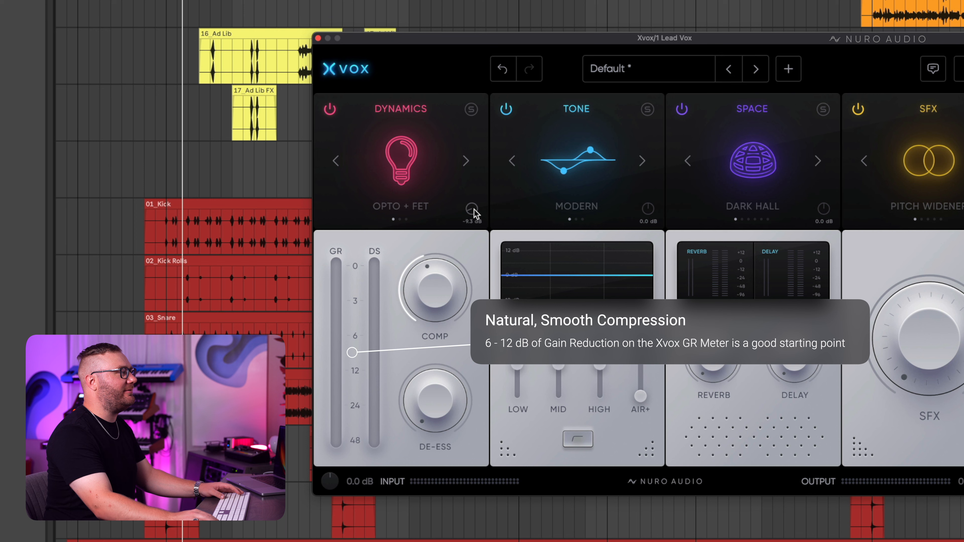
- Set the Dynamics output to -3.2 dB for the moderate Comp amount and compare the vocal with the module bypassed
{"action": "key", "text": "space"}
{"action": "left_click_drag", "start_coordinate": [474, 209], "coordinate": [478, 202]}
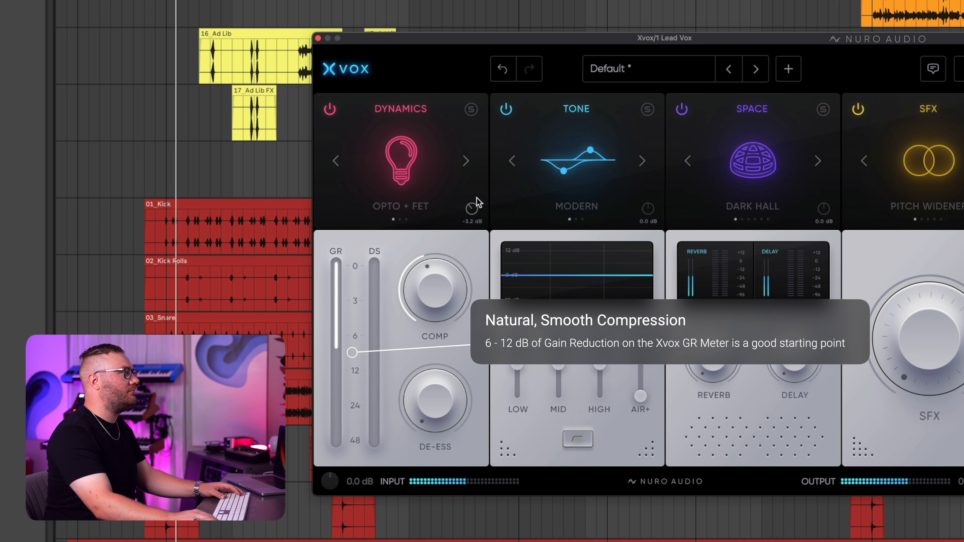
{"action": "left_click", "coordinate": [330, 110]}
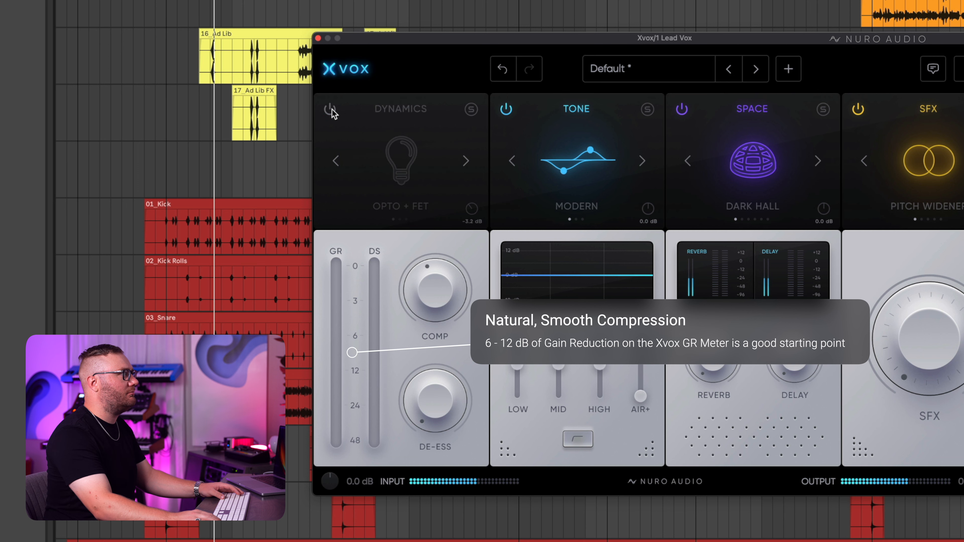
{"action": "left_click", "coordinate": [330, 109]}
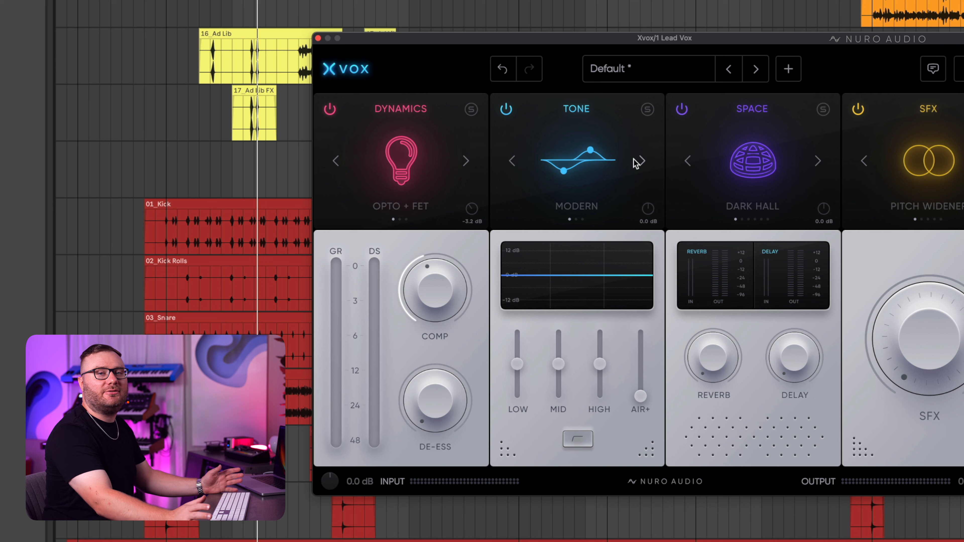
- Audition the VCA + FET and Tube + FET compressor models on the lead vocal, ending on Opto + FET
{"action": "left_click", "coordinate": [330, 163]}
{"action": "left_click", "coordinate": [331, 163]}
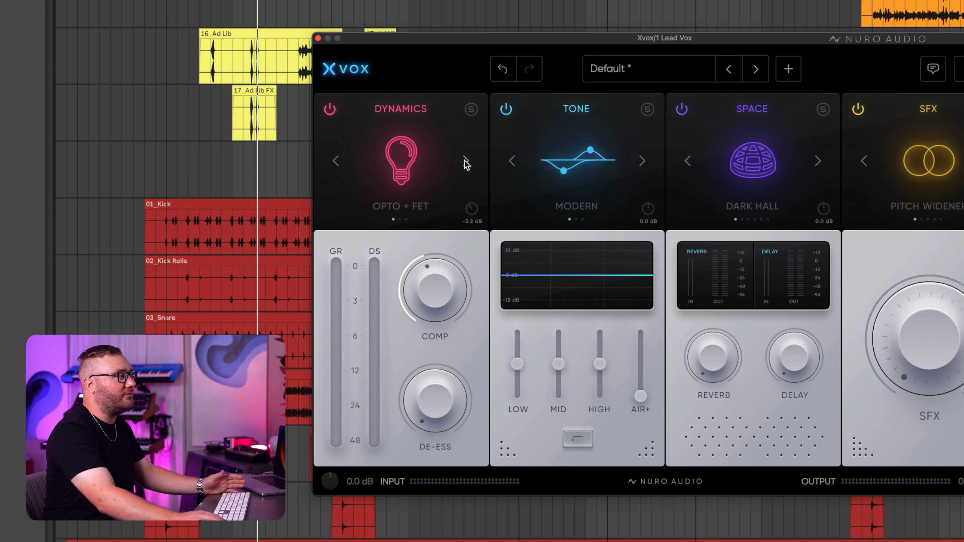
{"action": "key", "text": "space"}
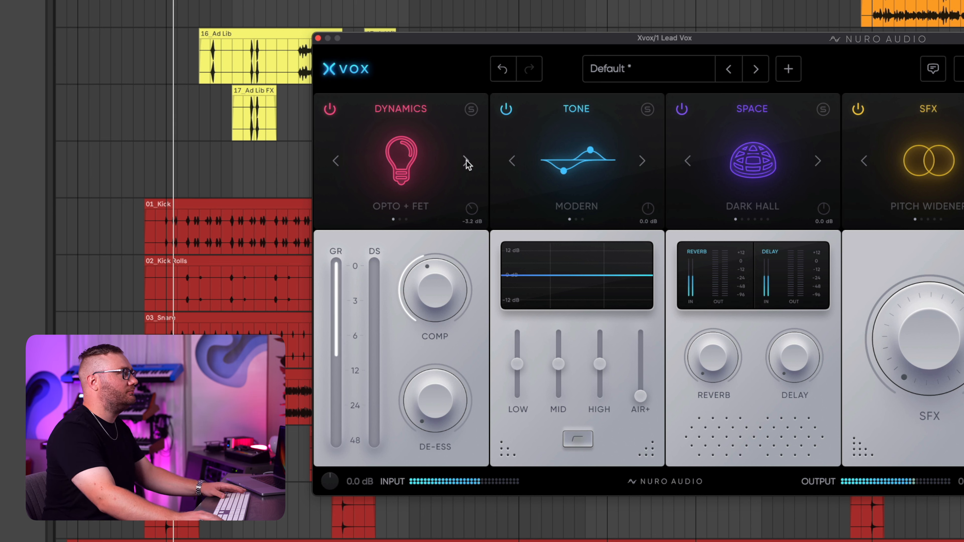
{"action": "left_click", "coordinate": [466, 162]}
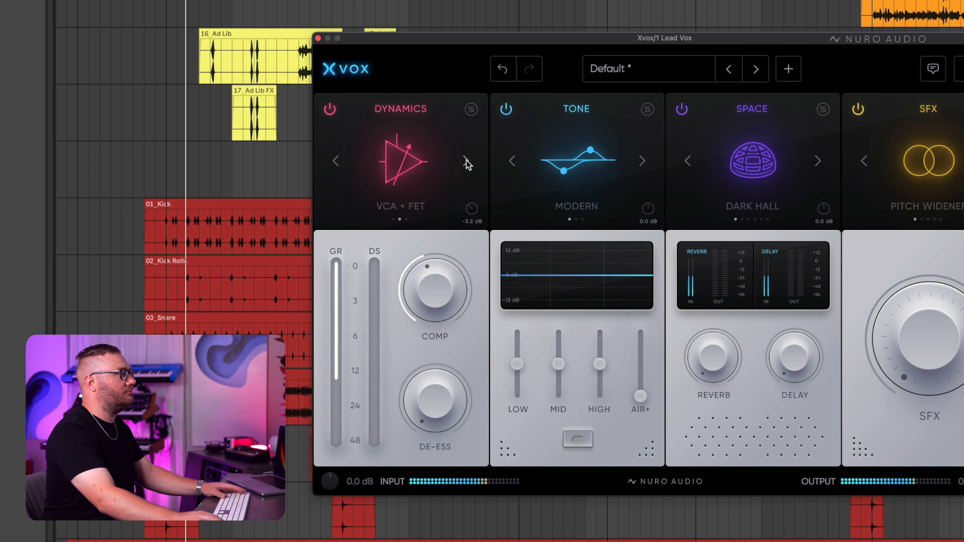
{"action": "left_click", "coordinate": [466, 161]}
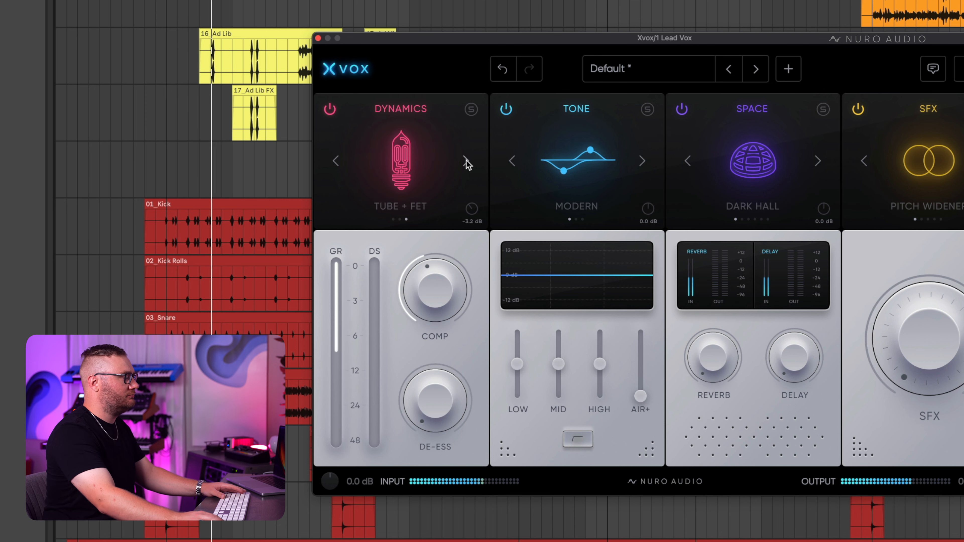
{"action": "left_click", "coordinate": [467, 161]}
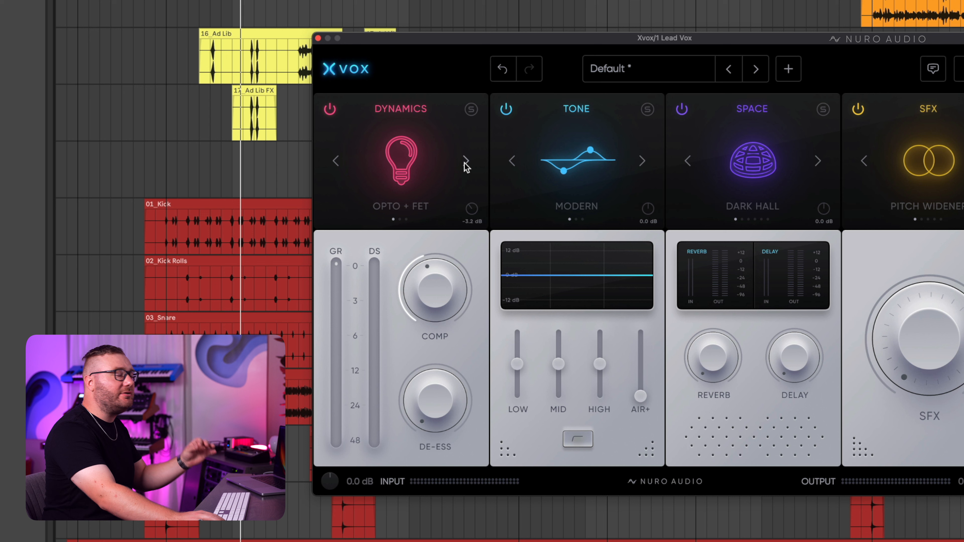
{"action": "left_click", "coordinate": [465, 164]}
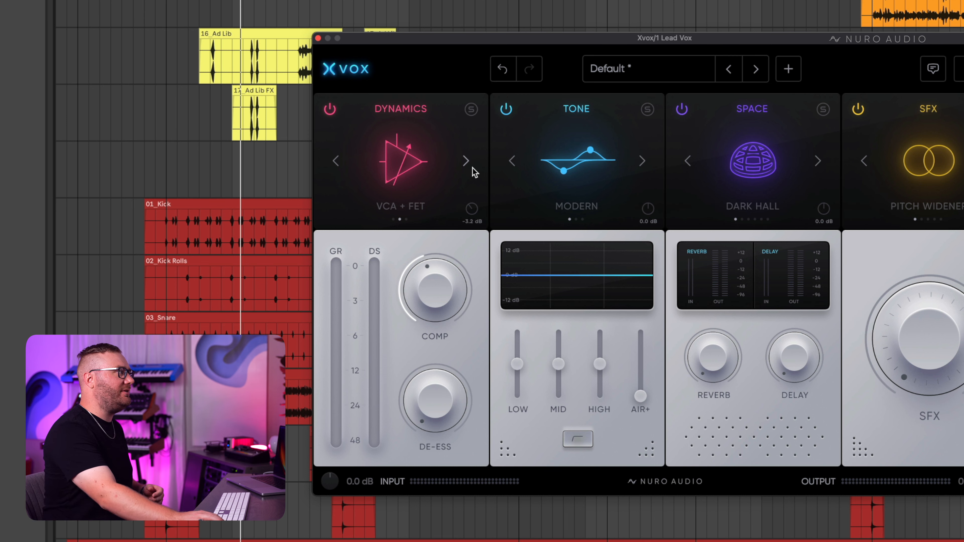
{"action": "left_click", "coordinate": [465, 163]}
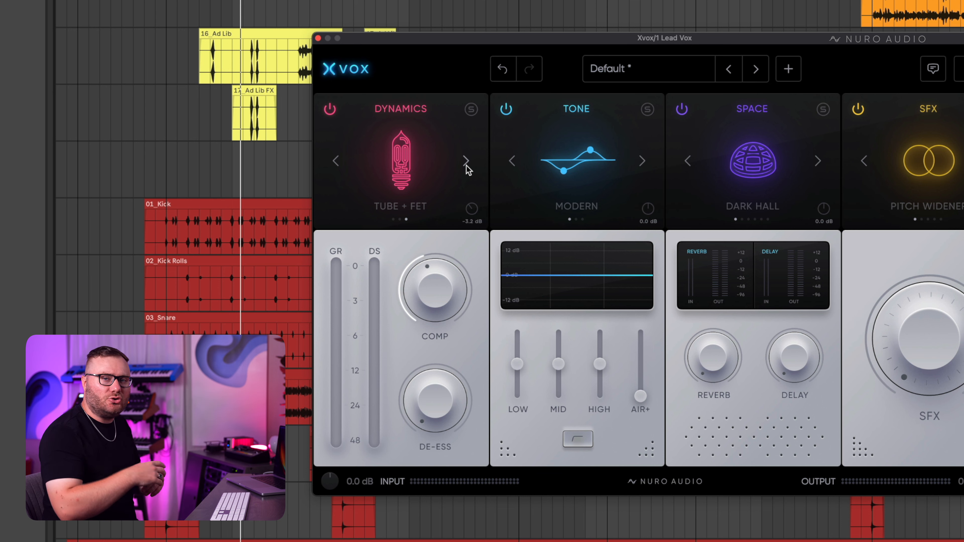
{"action": "left_click", "coordinate": [467, 166]}
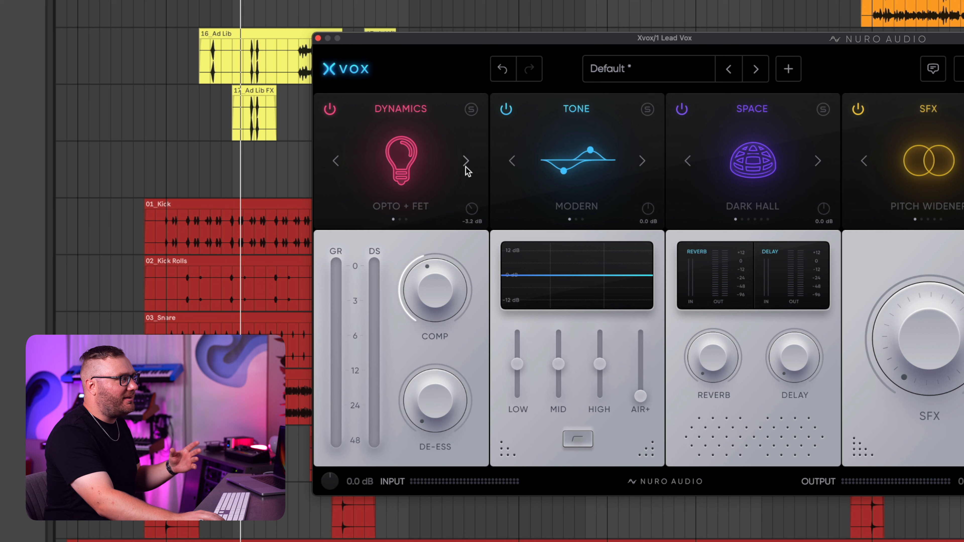
- Play the lead vocal and cycle the Dynamics model through VCA + FET and Tube + FET, returning to Opto + FET
{"action": "key", "text": "space"}
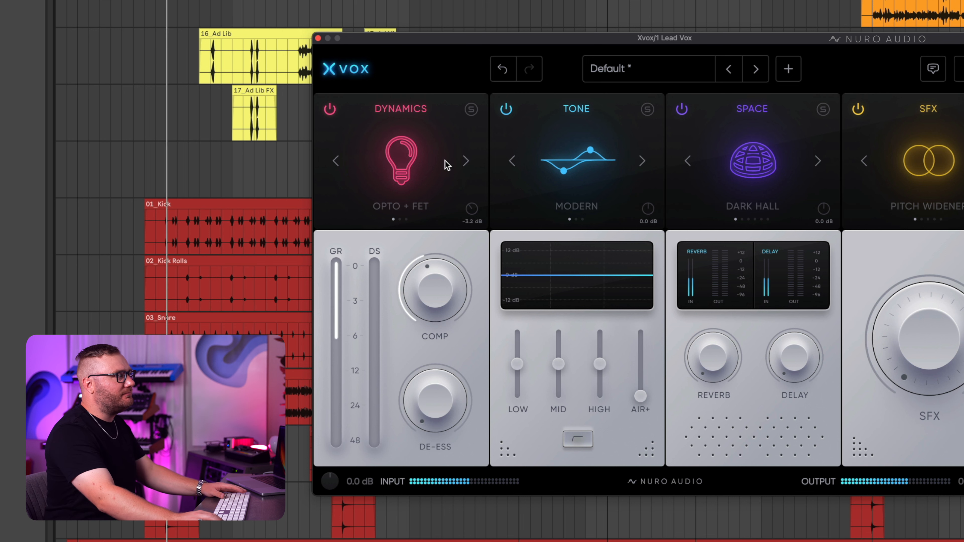
{"action": "left_click", "coordinate": [466, 163]}
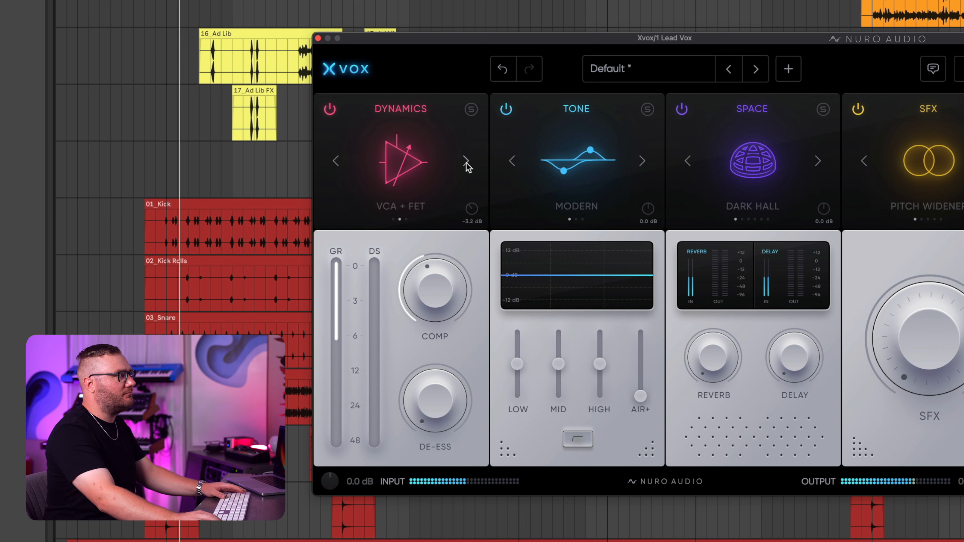
{"action": "left_click", "coordinate": [466, 162]}
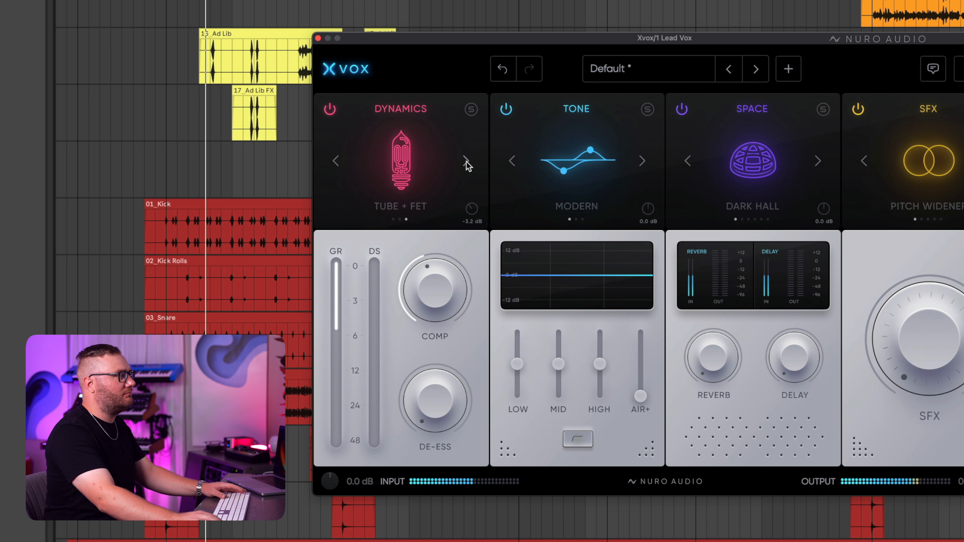
{"action": "left_click", "coordinate": [466, 161]}
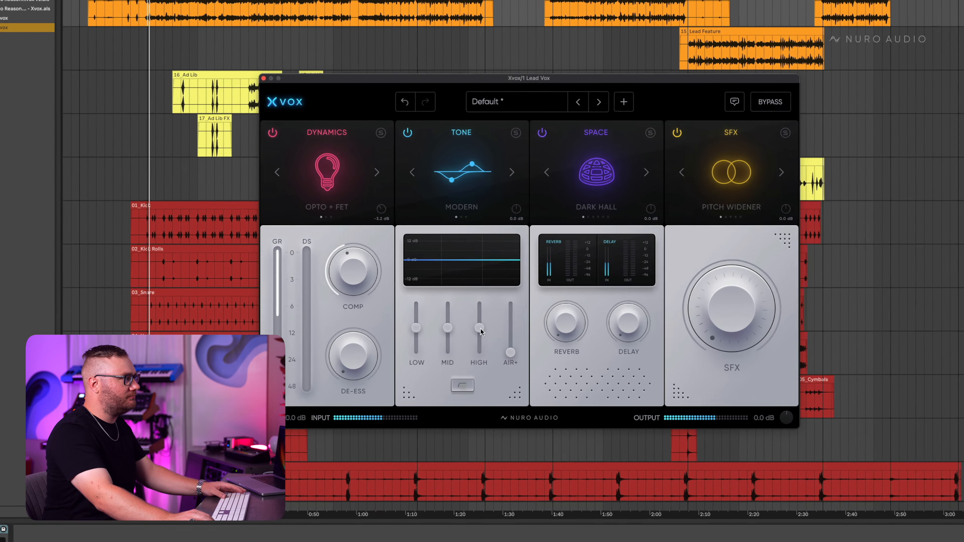
- Shape the vocal with the Modern Tone EQ: enable the low-cut filter, cut Low slightly, boost Mid to +33%, and add some High and Air+
{"action": "left_click_drag", "start_coordinate": [423, 305], "coordinate": [425, 294]}
{"action": "left_click_drag", "start_coordinate": [608, 363], "coordinate": [608, 370]}
{"action": "mouse_move", "coordinate": [655, 416]}
{"action": "left_mouse_down"}
{"action": "mouse_move", "coordinate": [655, 406]}
{"action": "mouse_move", "coordinate": [656, 420]}
{"action": "left_mouse_up"}
{"action": "left_click_drag", "start_coordinate": [564, 393], "coordinate": [507, 388]}
{"action": "left_click", "coordinate": [580, 468]}
{"action": "left_click_drag", "start_coordinate": [606, 368], "coordinate": [606, 380]}
{"action": "left_click_drag", "start_coordinate": [651, 406], "coordinate": [650, 421]}
{"action": "mouse_move", "coordinate": [557, 365]}
{"action": "left_mouse_down"}
{"action": "mouse_move", "coordinate": [558, 352]}
{"action": "mouse_move", "coordinate": [556, 368]}
{"action": "left_mouse_up"}
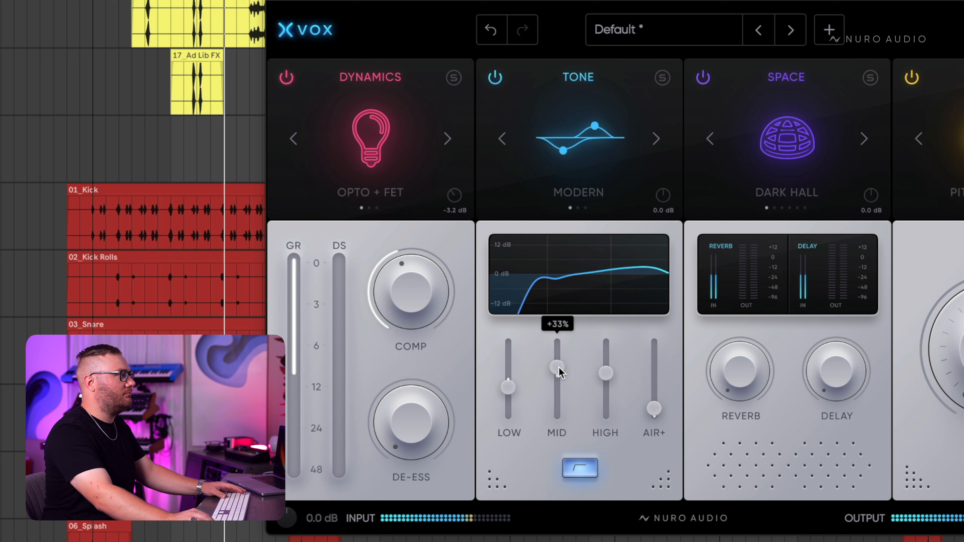
- Compare the lead vocal with the Tone module bypassed and switched back on, and stop playback
{"action": "left_click", "coordinate": [495, 77]}
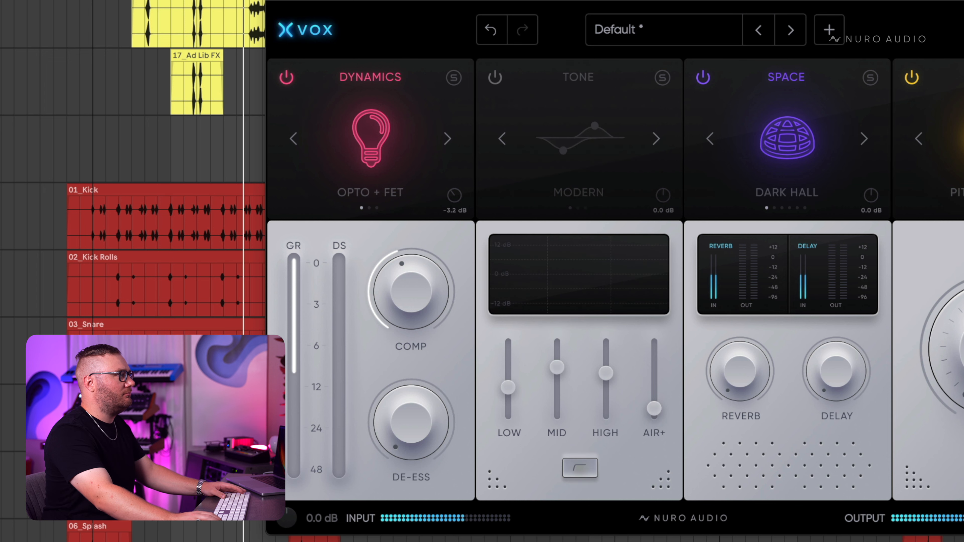
{"action": "left_click", "coordinate": [494, 78]}
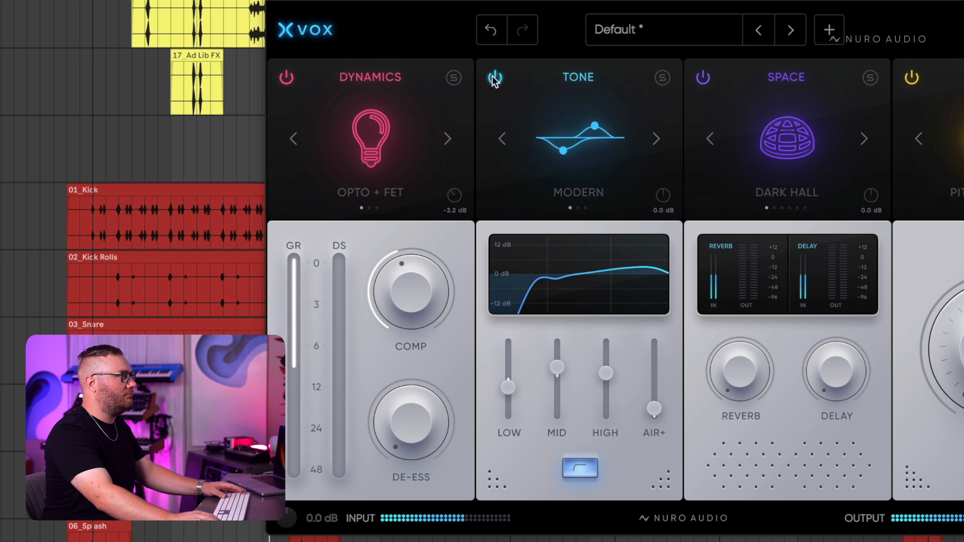
{"action": "key", "text": "space"}
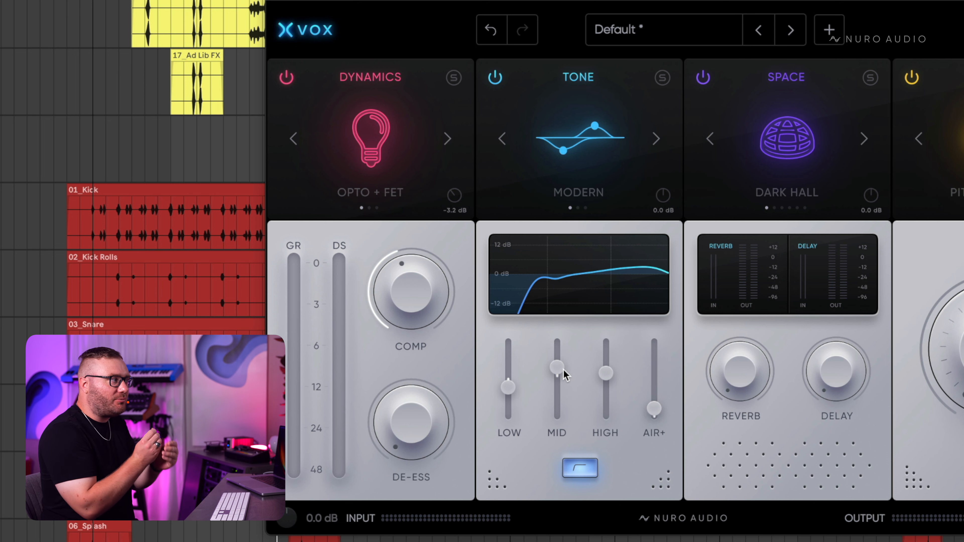
- Refine the Modern EQ during playback: set Air+ to 11%, ease High back slightly and set Mid to +30%
{"action": "left_click_drag", "start_coordinate": [606, 373], "coordinate": [606, 373]}
{"action": "left_click_drag", "start_coordinate": [655, 416], "coordinate": [657, 411]}
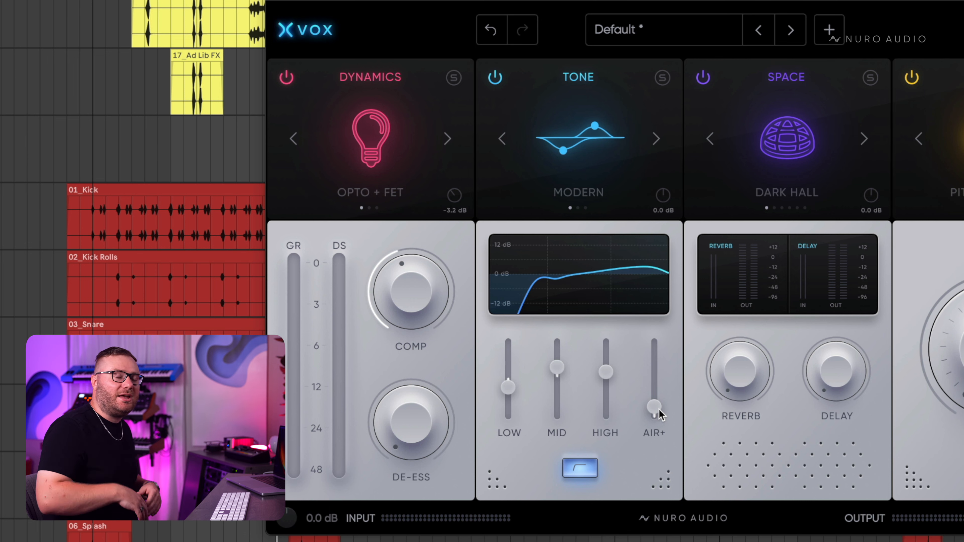
{"action": "key", "text": "space"}
{"action": "left_click_drag", "start_coordinate": [658, 413], "coordinate": [659, 424]}
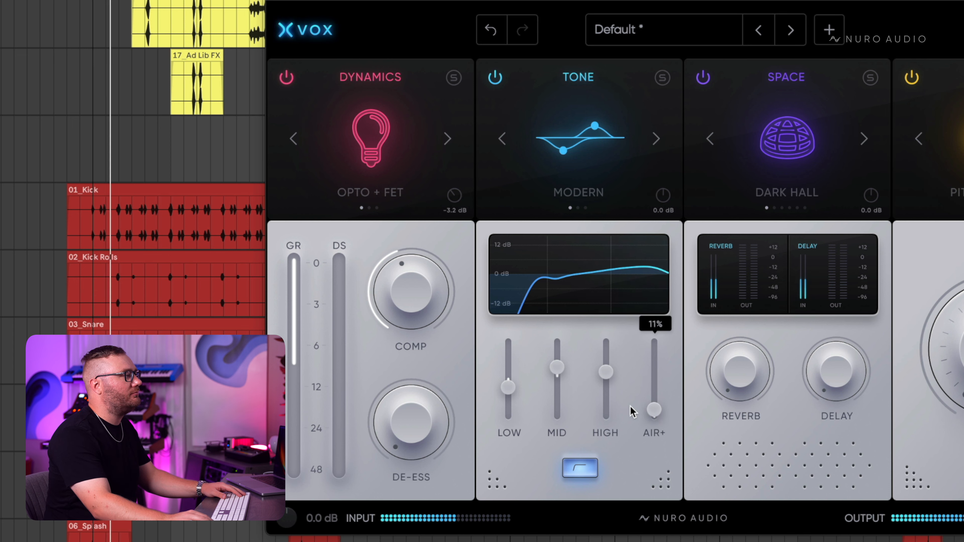
{"action": "left_click_drag", "start_coordinate": [604, 371], "coordinate": [558, 375]}
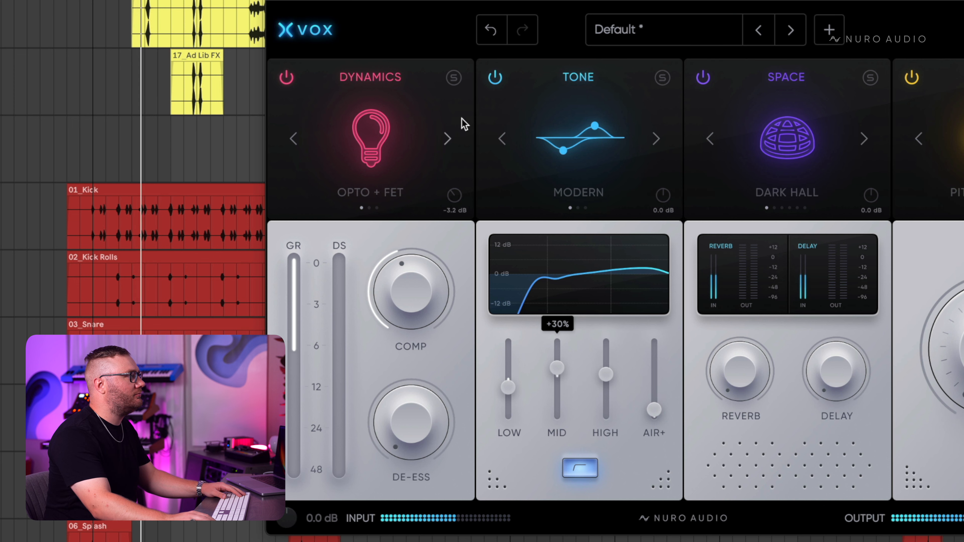
- Check the vocal with the Tone module bypassed and back on, and raise Low slightly
{"action": "left_click", "coordinate": [495, 78]}
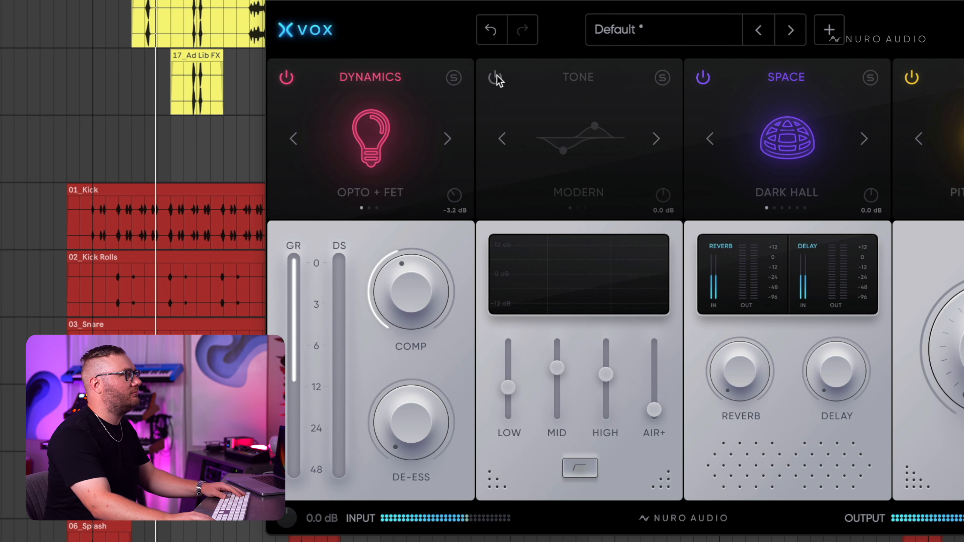
{"action": "left_click", "coordinate": [495, 78]}
{"action": "left_click_drag", "start_coordinate": [505, 397], "coordinate": [508, 391]}
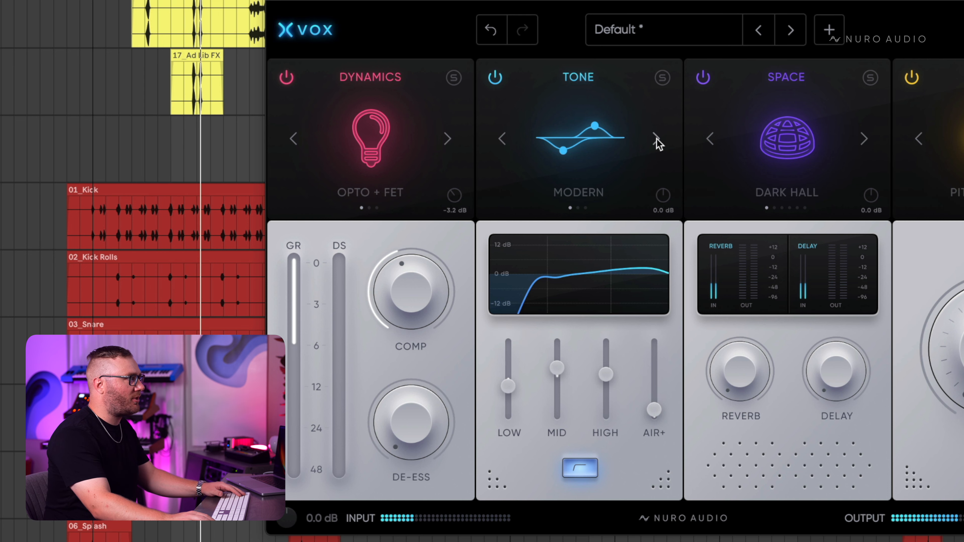
- Try the Vintage Tone model on the vocal with Low at +11%, Mid at -31% and a boosted High
{"action": "left_click", "coordinate": [656, 140]}
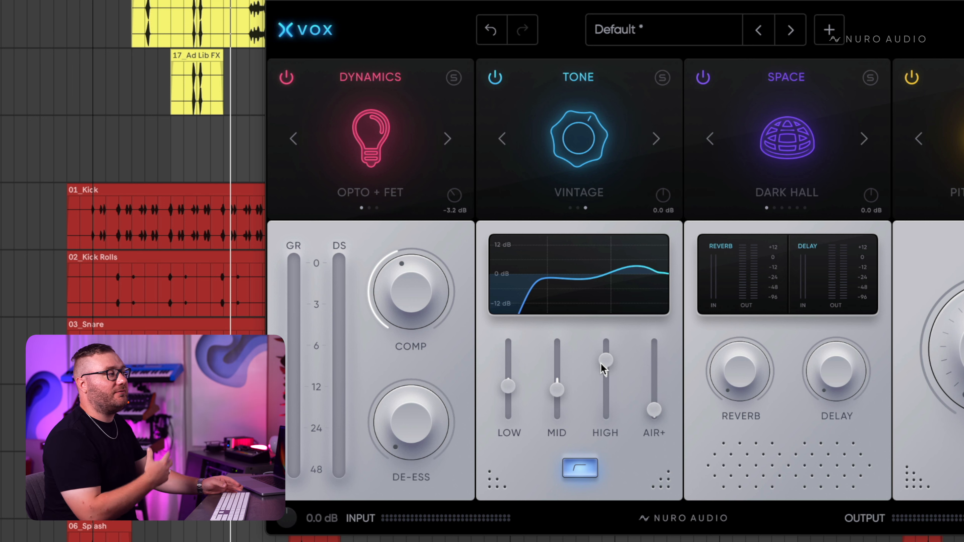
{"action": "left_click_drag", "start_coordinate": [508, 386], "coordinate": [509, 377]}
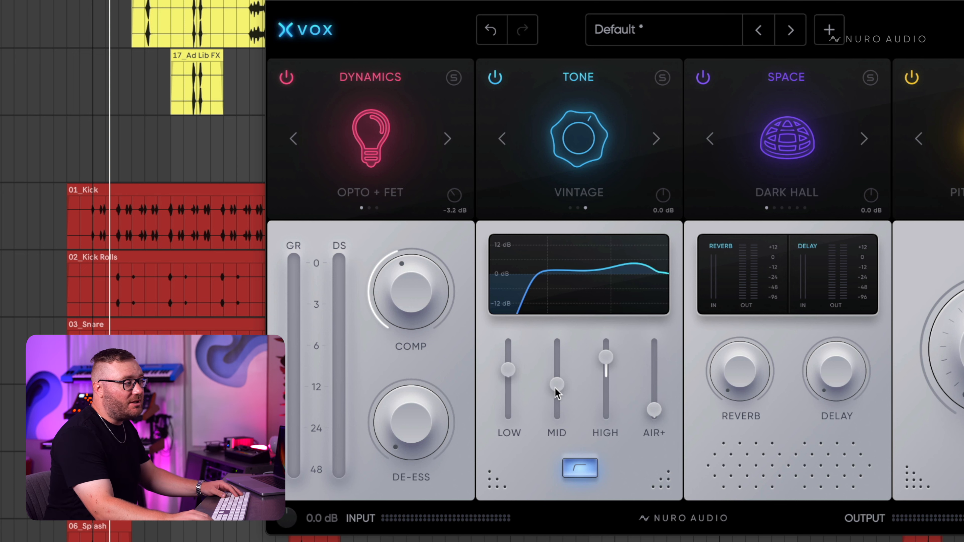
{"action": "left_click_drag", "start_coordinate": [556, 383], "coordinate": [556, 400]}
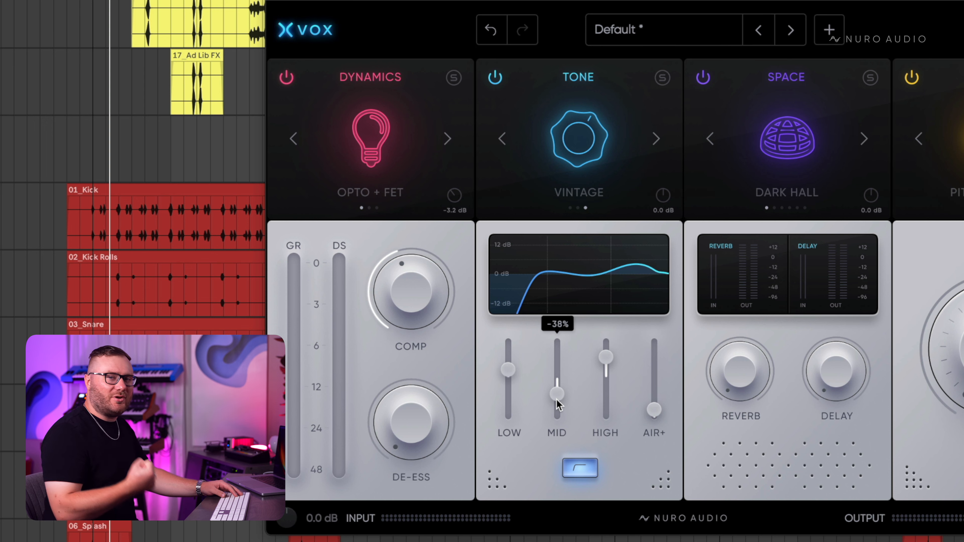
{"action": "key", "text": "space"}
{"action": "mouse_move", "coordinate": [556, 399]}
{"action": "left_mouse_down"}
{"action": "mouse_move", "coordinate": [550, 412]}
{"action": "mouse_move", "coordinate": [557, 377]}
{"action": "mouse_move", "coordinate": [557, 409]}
{"action": "mouse_move", "coordinate": [557, 396]}
{"action": "left_mouse_up"}
{"action": "left_click_drag", "start_coordinate": [508, 370], "coordinate": [504, 377]}
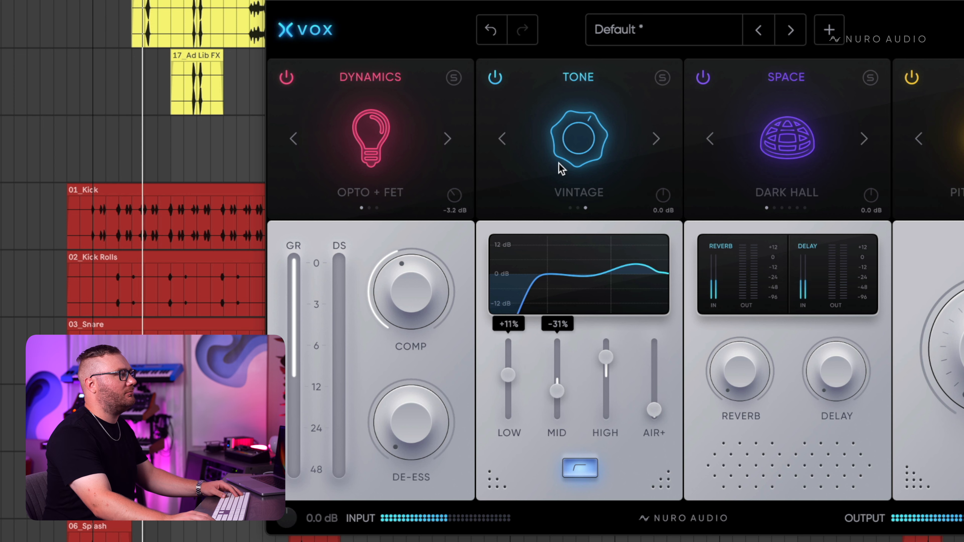
- Return the Tone module to Modern and rebalance it with Low cut slightly, Mid at +30% and High near the centre
{"action": "left_click", "coordinate": [502, 139]}
{"action": "left_click_drag", "start_coordinate": [557, 393], "coordinate": [560, 383]}
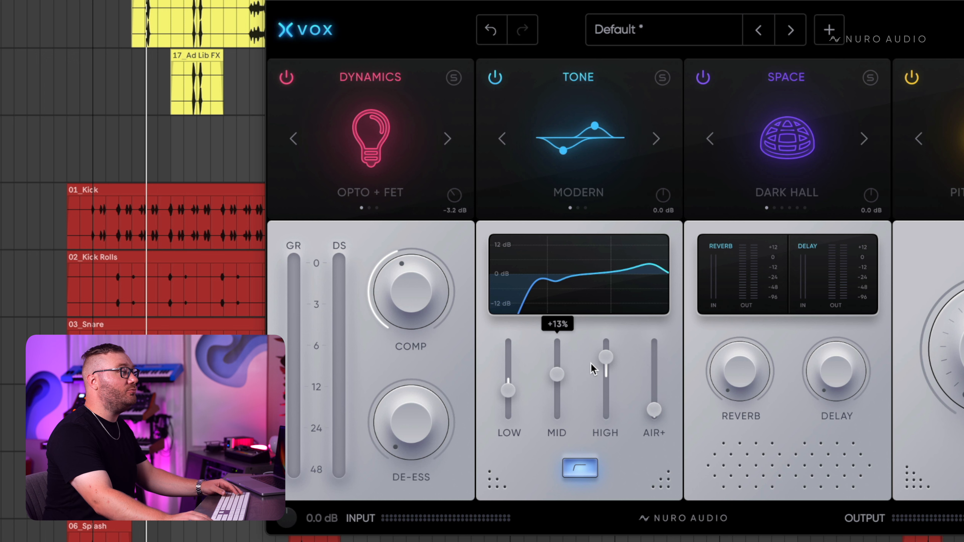
{"action": "mouse_move", "coordinate": [560, 381]}
{"action": "left_mouse_down"}
{"action": "mouse_move", "coordinate": [606, 386]}
{"action": "mouse_move", "coordinate": [558, 381]}
{"action": "mouse_move", "coordinate": [556, 369]}
{"action": "left_mouse_up"}
{"action": "left_click_drag", "start_coordinate": [509, 393], "coordinate": [556, 367]}
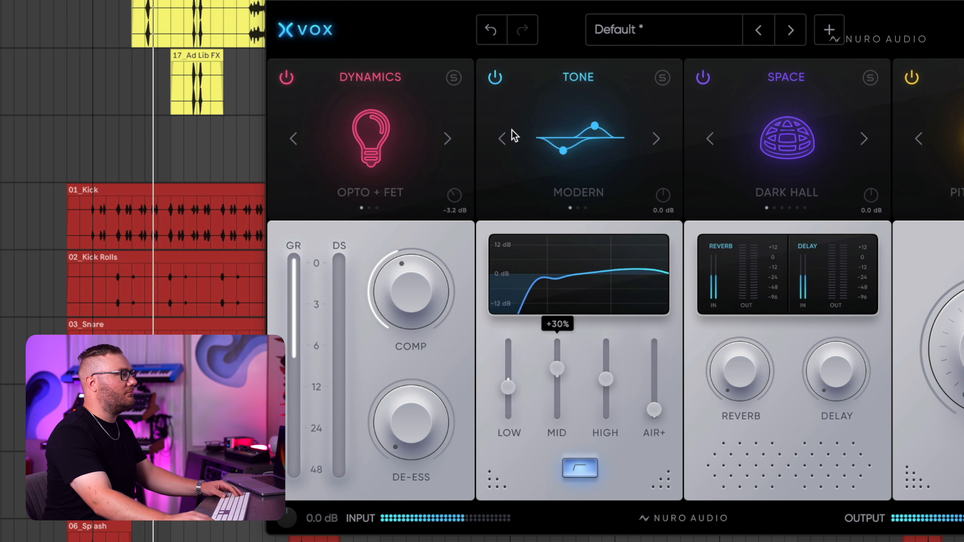
- Switch the Tone module to Clear and rebalance it with Low cut slightly, Mid at about +30% and High raised slightly
{"action": "left_click", "coordinate": [656, 139]}
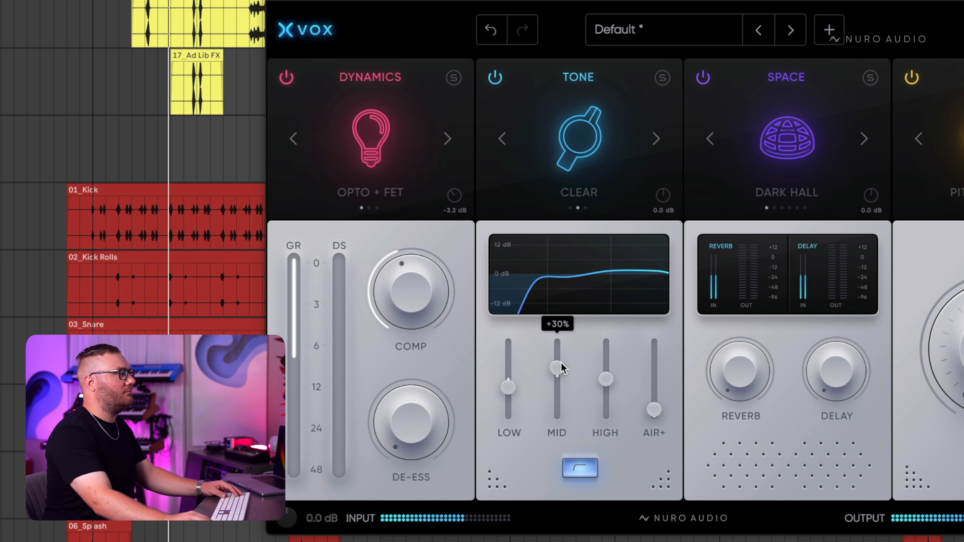
{"action": "left_click_drag", "start_coordinate": [561, 368], "coordinate": [564, 360]}
{"action": "mouse_move", "coordinate": [509, 388]}
{"action": "left_mouse_down"}
{"action": "mouse_move", "coordinate": [510, 398]}
{"action": "mouse_move", "coordinate": [516, 385]}
{"action": "left_mouse_up"}
{"action": "left_click_drag", "start_coordinate": [557, 359], "coordinate": [556, 367]}
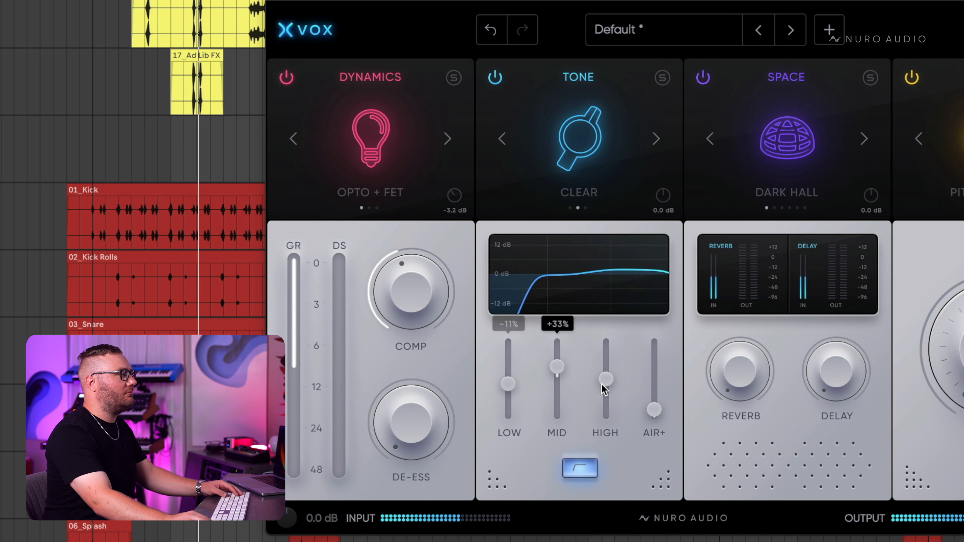
{"action": "left_click_drag", "start_coordinate": [508, 386], "coordinate": [512, 401]}
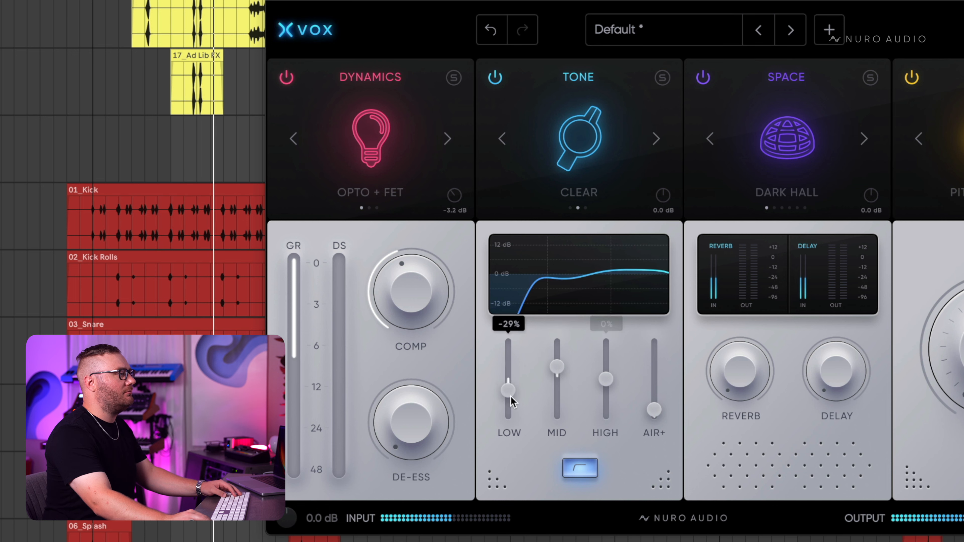
{"action": "left_click_drag", "start_coordinate": [556, 367], "coordinate": [604, 373]}
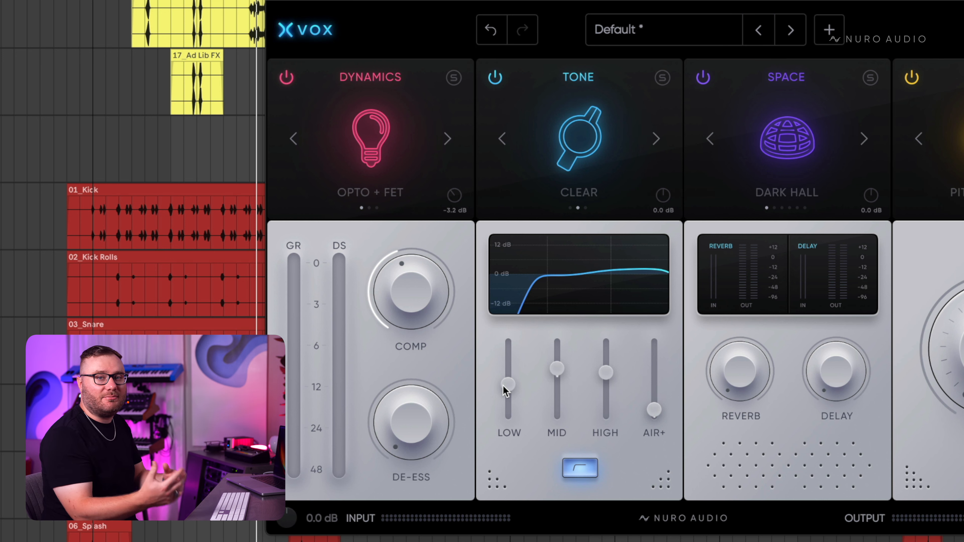
- Boost Mid to +58% during playback and compare the Modern and Clear Tone models, ending on Clear
{"action": "key", "text": "space"}
{"action": "left_click_drag", "start_coordinate": [556, 369], "coordinate": [556, 361]}
{"action": "left_click", "coordinate": [502, 139]}
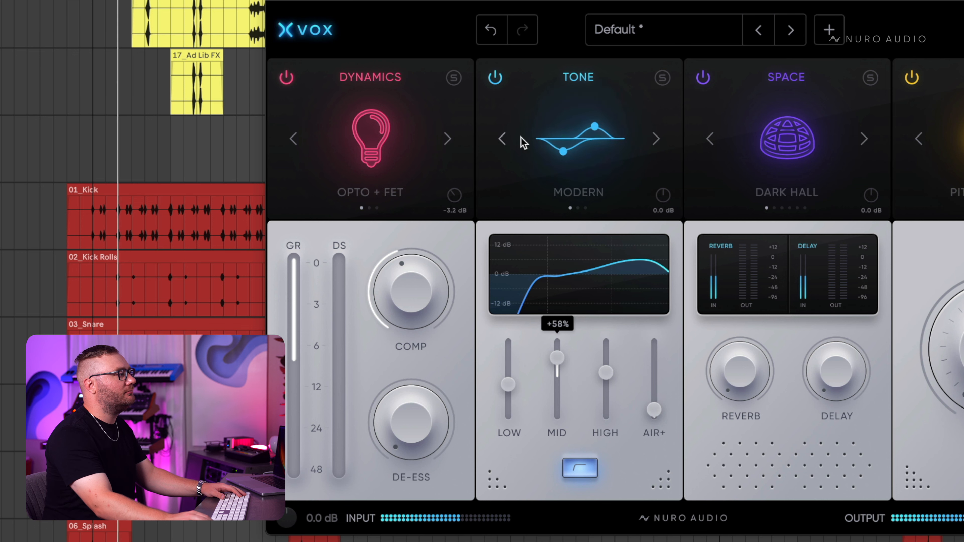
{"action": "left_click", "coordinate": [655, 139]}
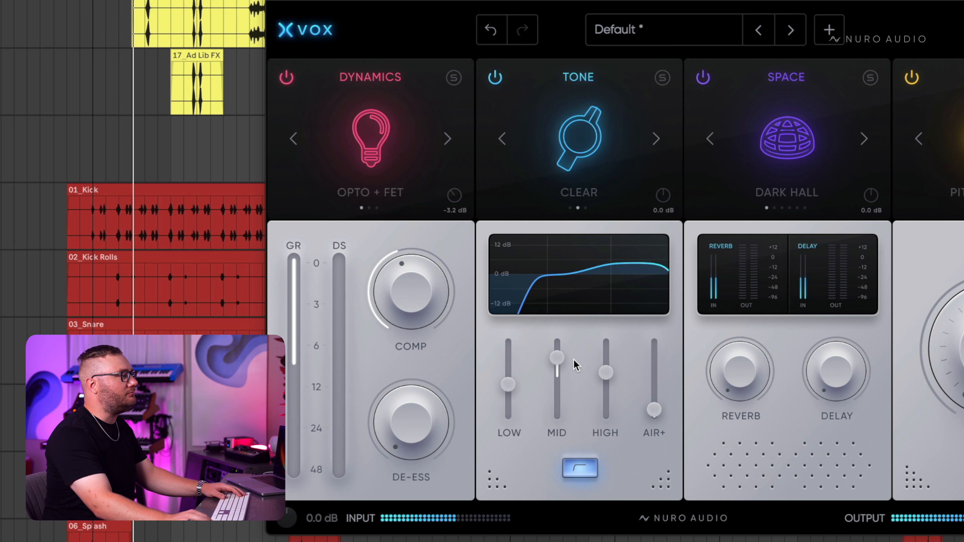
- Set Mid to +27%, compare the Modern and Clear curves, and fine-tune Mid and High on Clear during playback
{"action": "left_click_drag", "start_coordinate": [557, 361], "coordinate": [562, 366]}
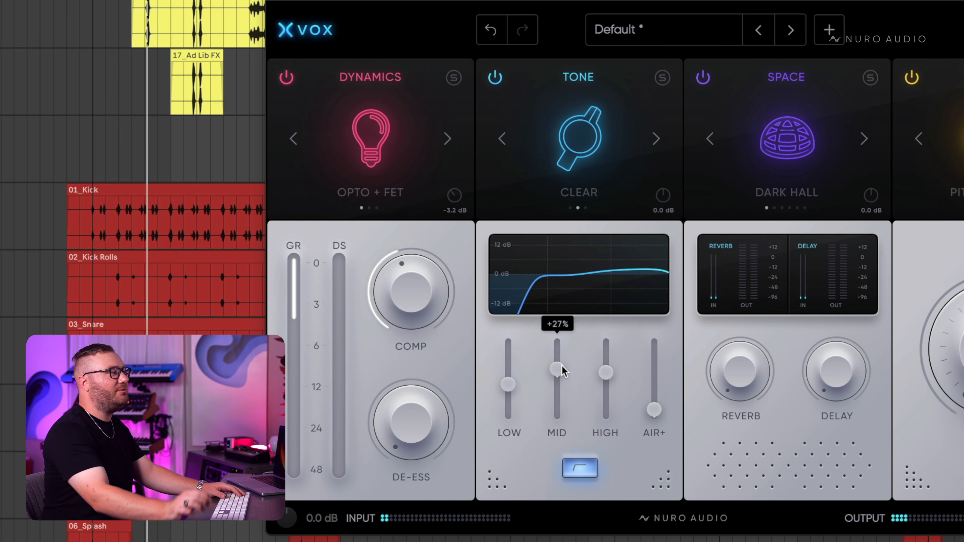
{"action": "left_click", "coordinate": [503, 140]}
{"action": "left_click", "coordinate": [655, 141]}
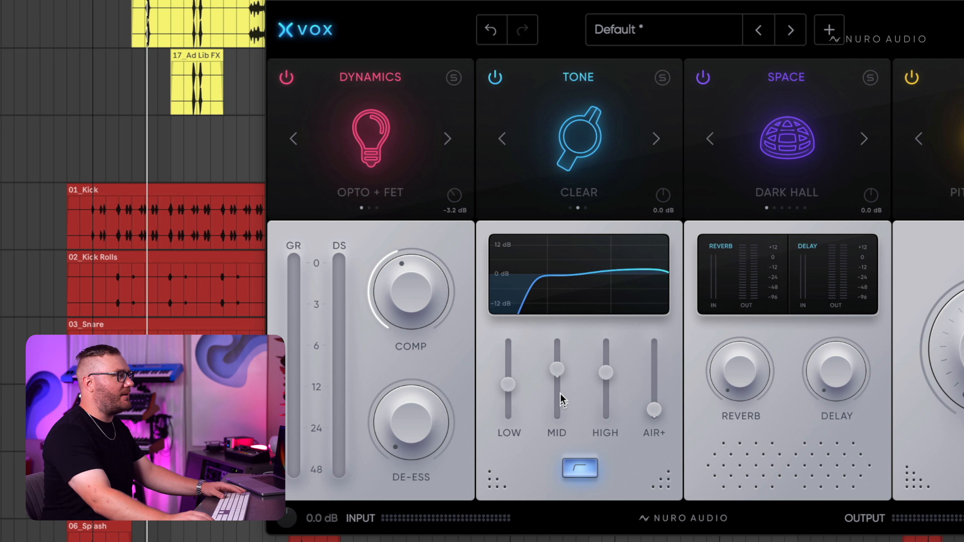
{"action": "left_click_drag", "start_coordinate": [556, 370], "coordinate": [606, 379]}
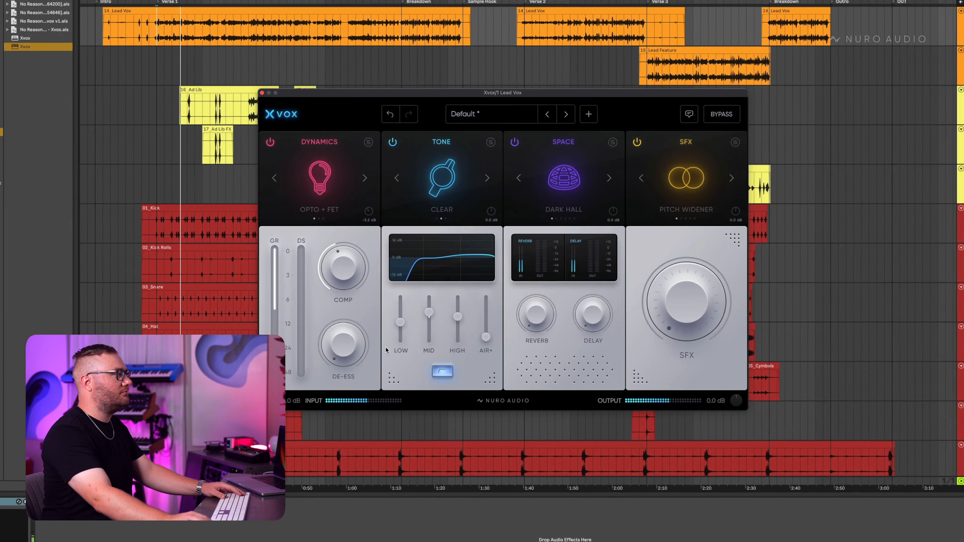
{"action": "key", "text": "space"}
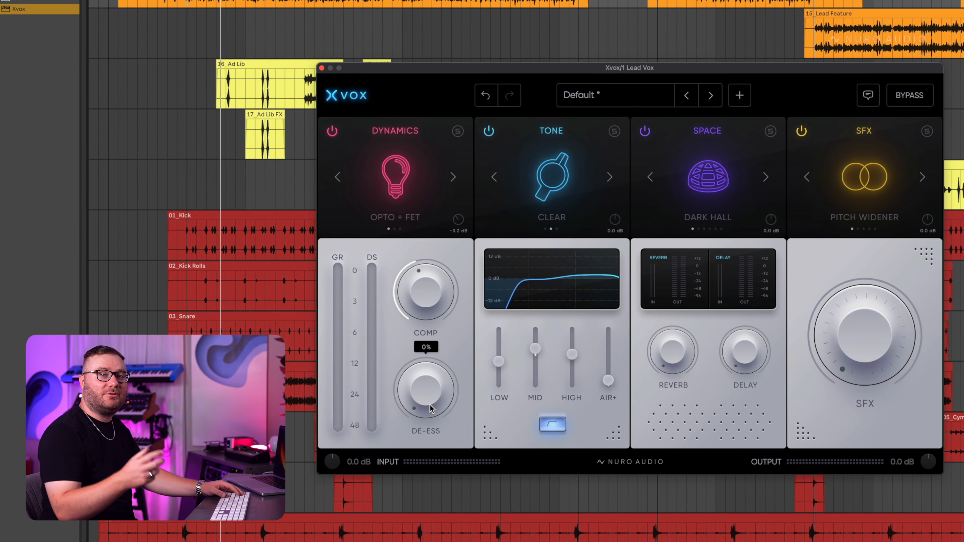
- Turn the Dynamics module's De-Ess up to 44% while the lead vocal plays, and stop playback
{"action": "key", "text": "space"}
{"action": "left_click_drag", "start_coordinate": [429, 404], "coordinate": [439, 310]}
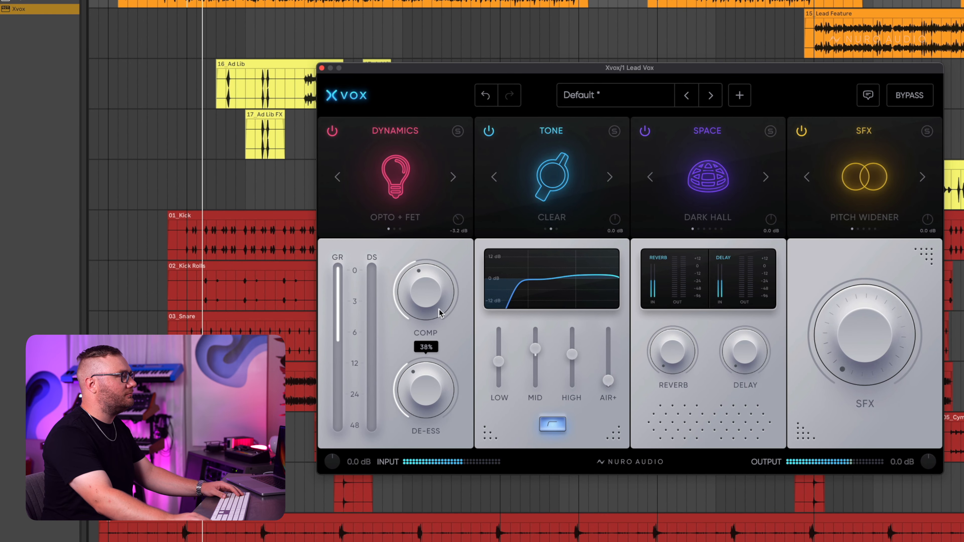
{"action": "left_click_drag", "start_coordinate": [439, 385], "coordinate": [440, 378]}
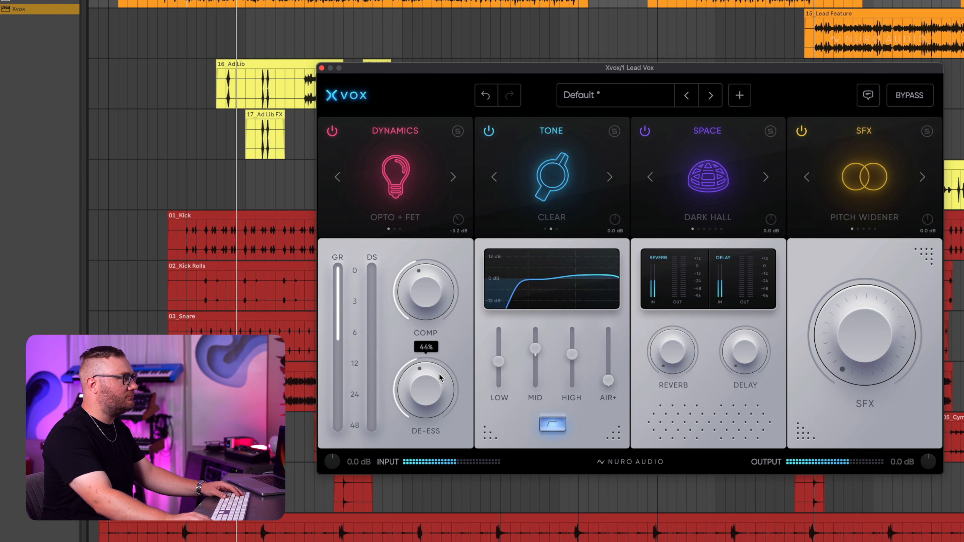
{"action": "key", "text": "space"}
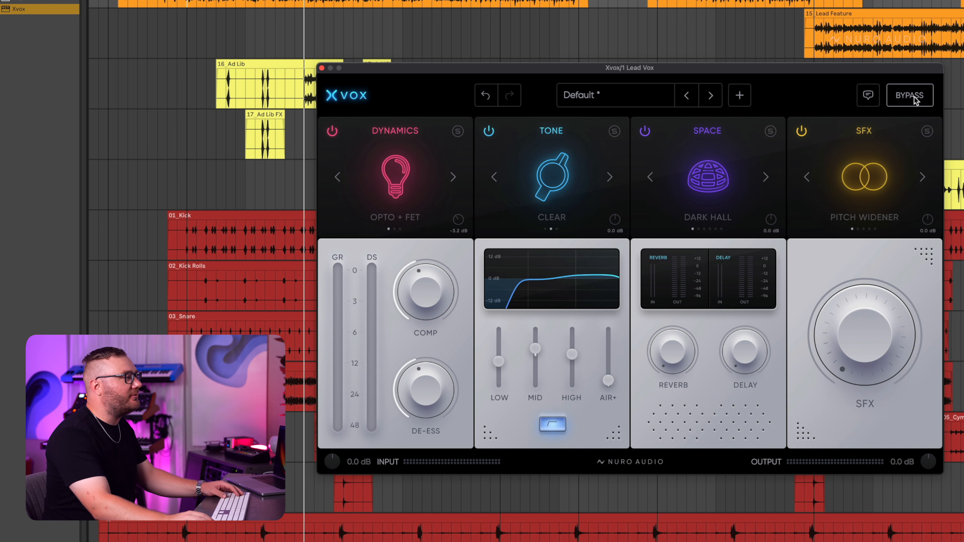
- Compare the playing lead vocal with the whole Xvox plugin bypassed and with it active again
{"action": "key", "text": "space"}
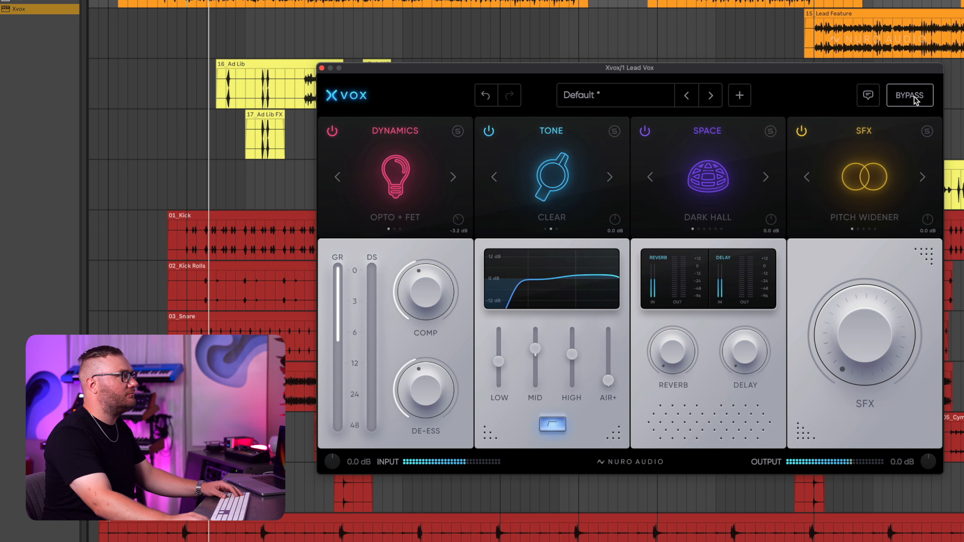
{"action": "left_click", "coordinate": [915, 100]}
{"action": "key", "text": "space"}
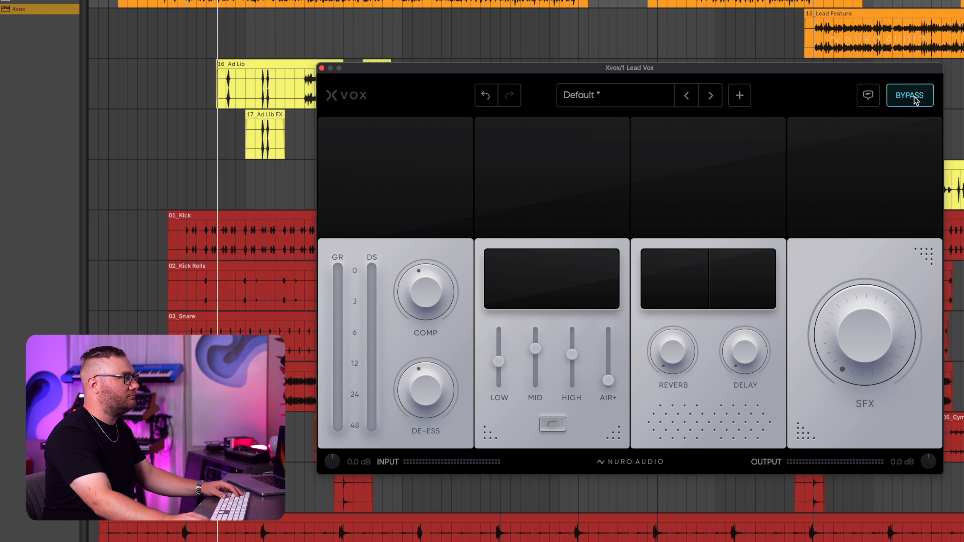
{"action": "left_click", "coordinate": [913, 96]}
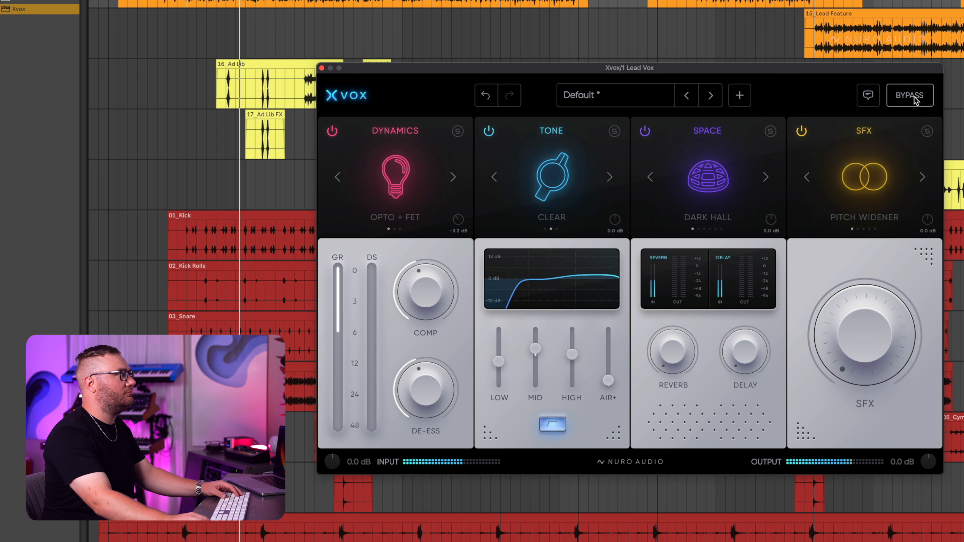
- Check the processed lead vocal against one more full Xvox bypass, reactivate the plugin, and stop playback
{"action": "left_click", "coordinate": [914, 98]}
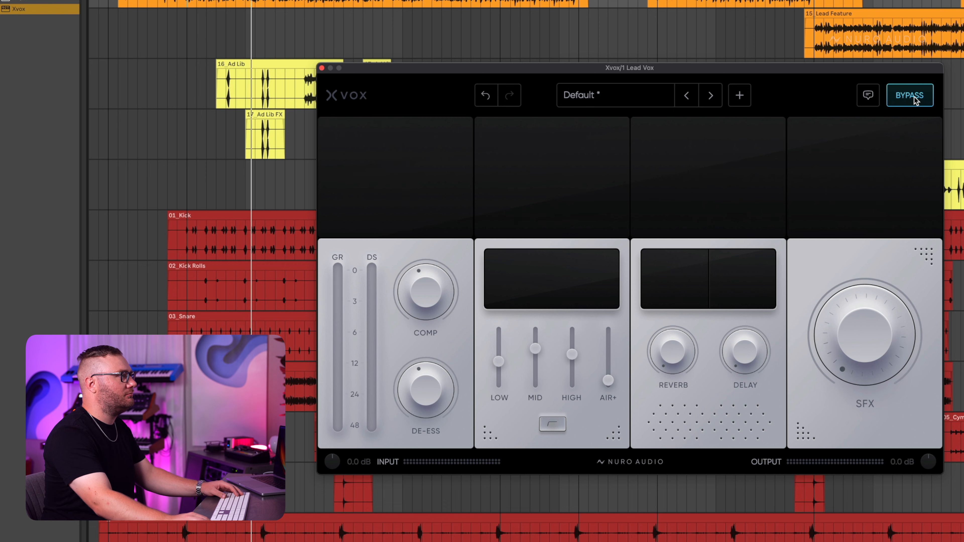
{"action": "left_click", "coordinate": [915, 98]}
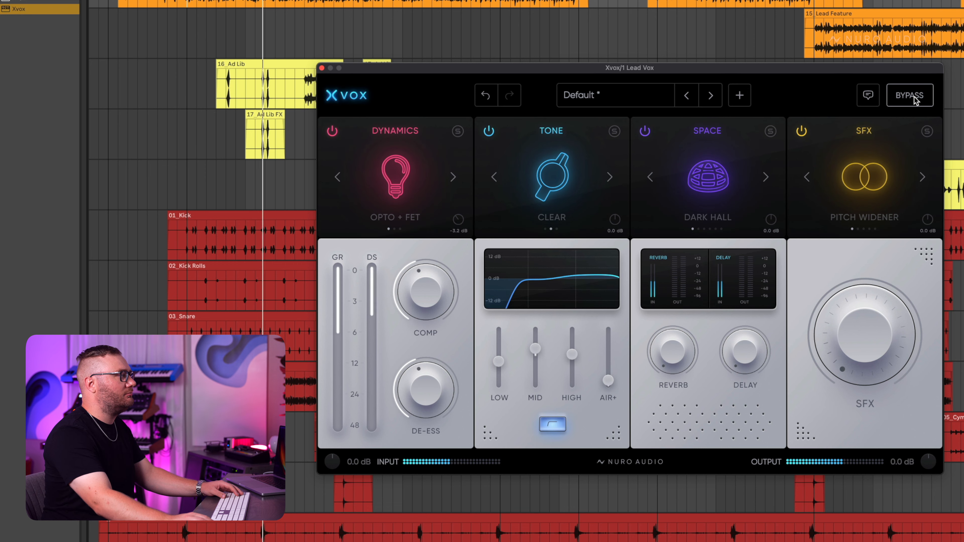
{"action": "key", "text": "space"}
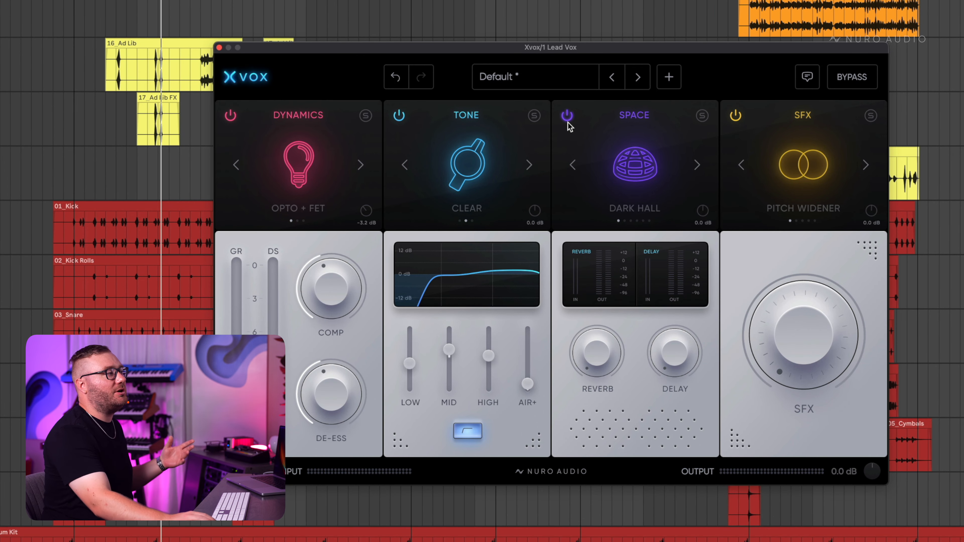
- Browse the Space module's reverb models, select Digital, and raise Reverb to about 17% while the lead vocal plays
{"action": "left_click", "coordinate": [696, 165]}
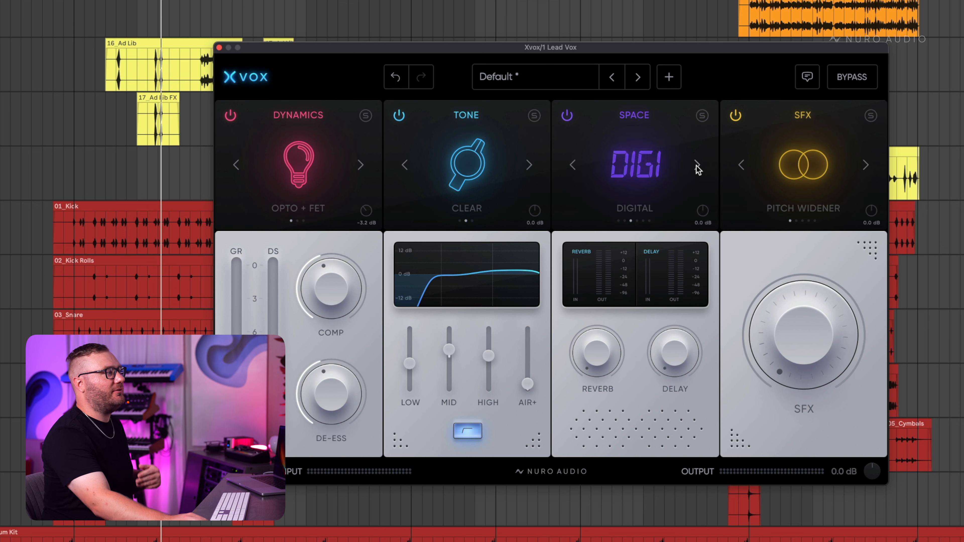
{"action": "left_click", "coordinate": [697, 165]}
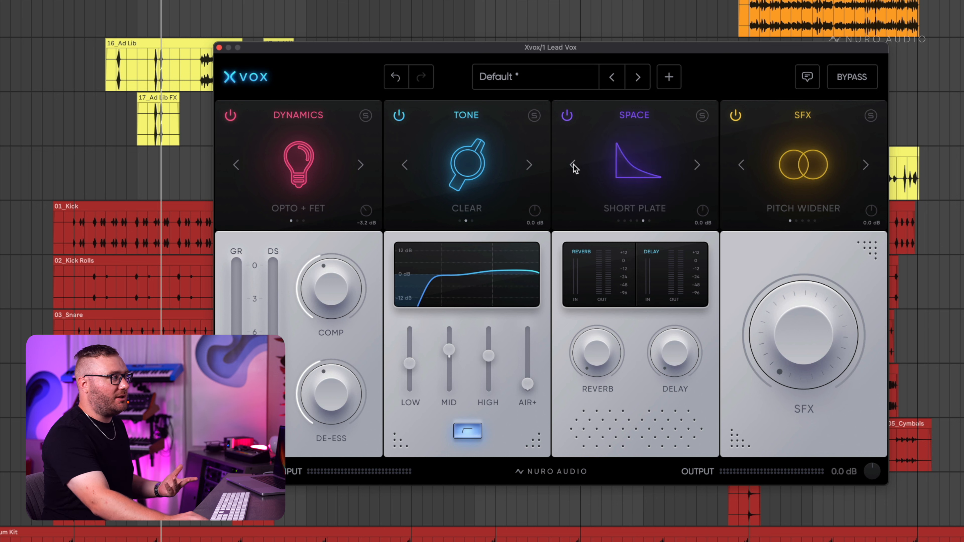
{"action": "left_click", "coordinate": [573, 166]}
{"action": "left_click", "coordinate": [573, 166]}
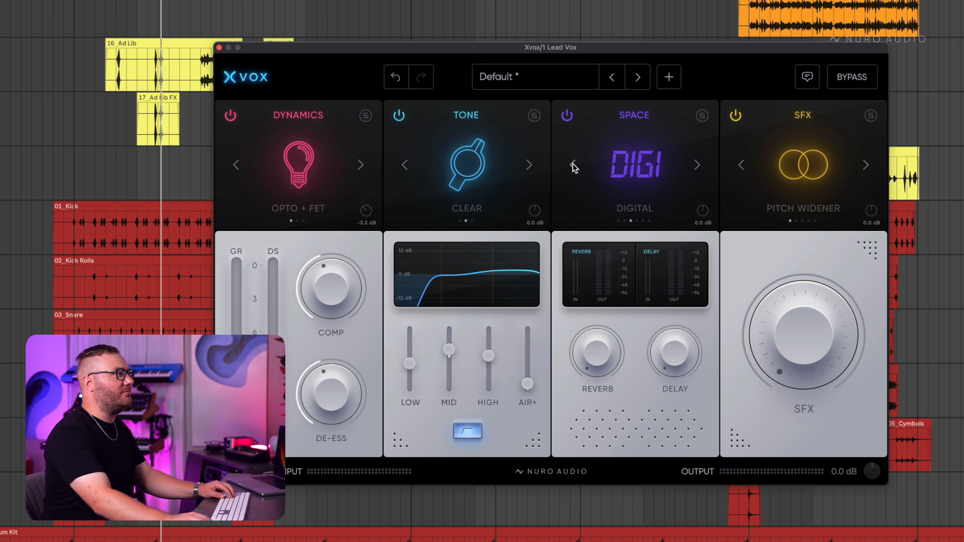
{"action": "key", "text": "space"}
{"action": "left_click_drag", "start_coordinate": [604, 358], "coordinate": [609, 320]}
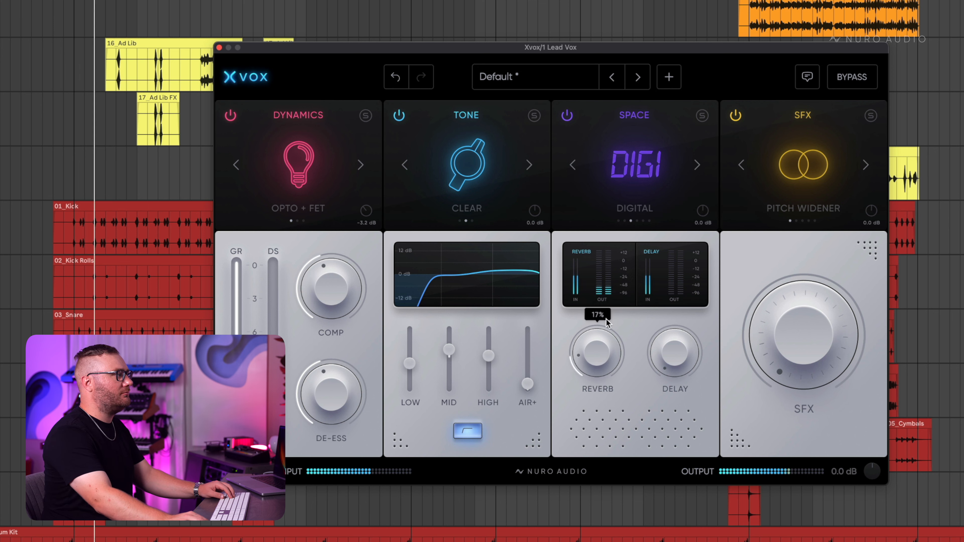
- Audition the Room, Short Plate and Digital reverb models on the playing lead vocal, ending on Room
{"action": "left_click", "coordinate": [697, 165]}
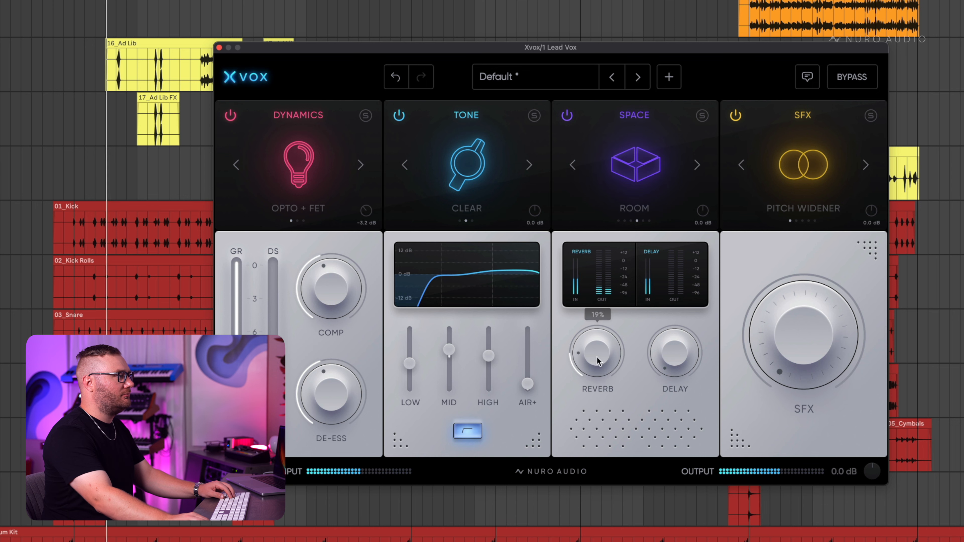
{"action": "left_click", "coordinate": [698, 163]}
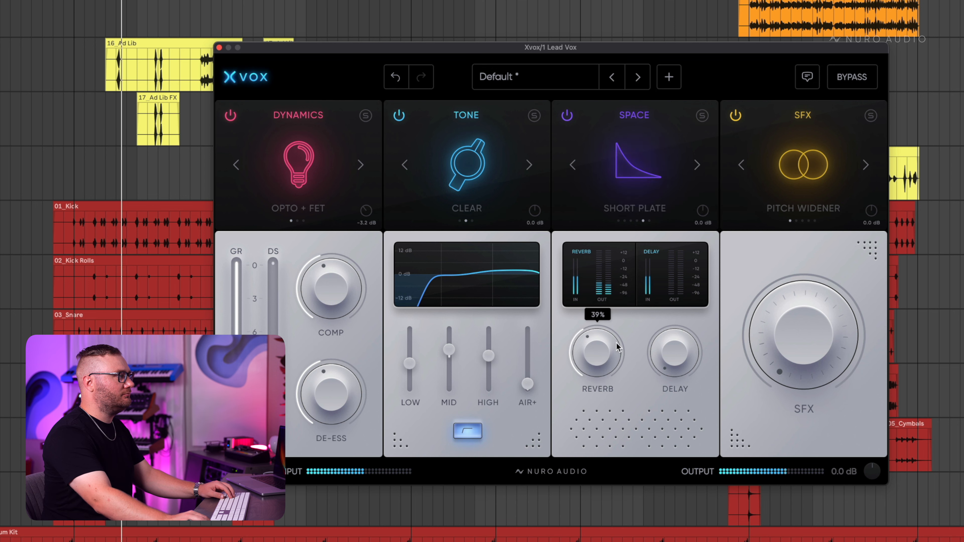
{"action": "left_click", "coordinate": [572, 165]}
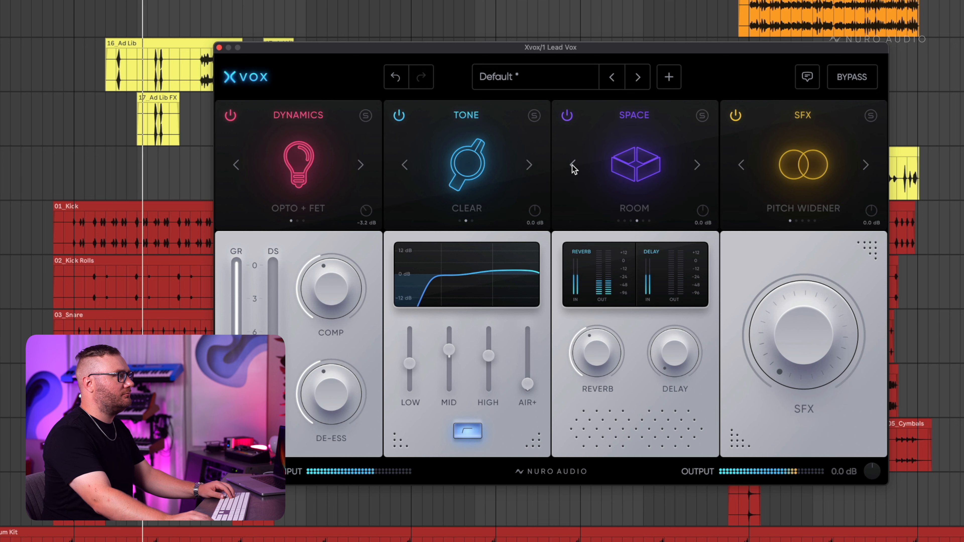
{"action": "left_click", "coordinate": [573, 164]}
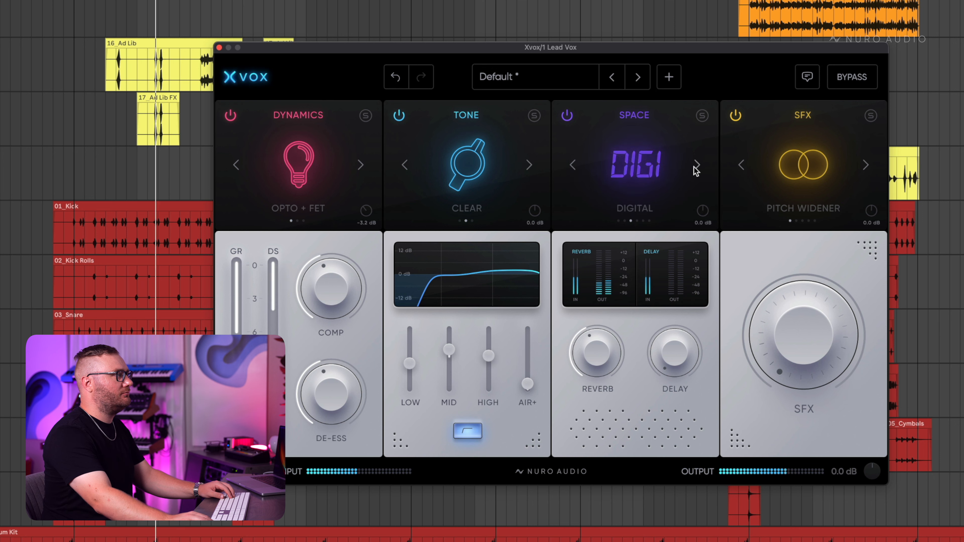
{"action": "left_click", "coordinate": [697, 166]}
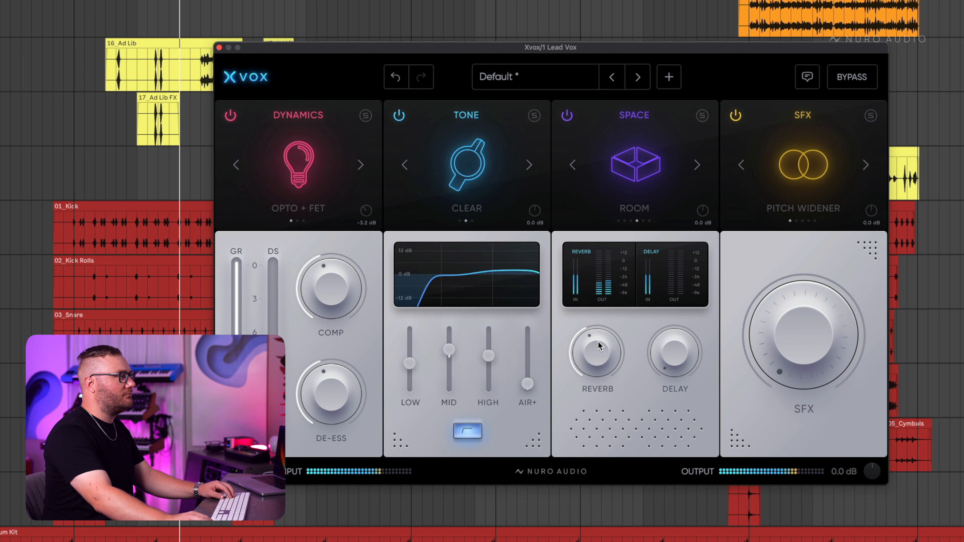
- Lower the Room reverb amount to about 10% and compare the playing lead vocal with the Space module off and on
{"action": "left_click_drag", "start_coordinate": [599, 346], "coordinate": [595, 365]}
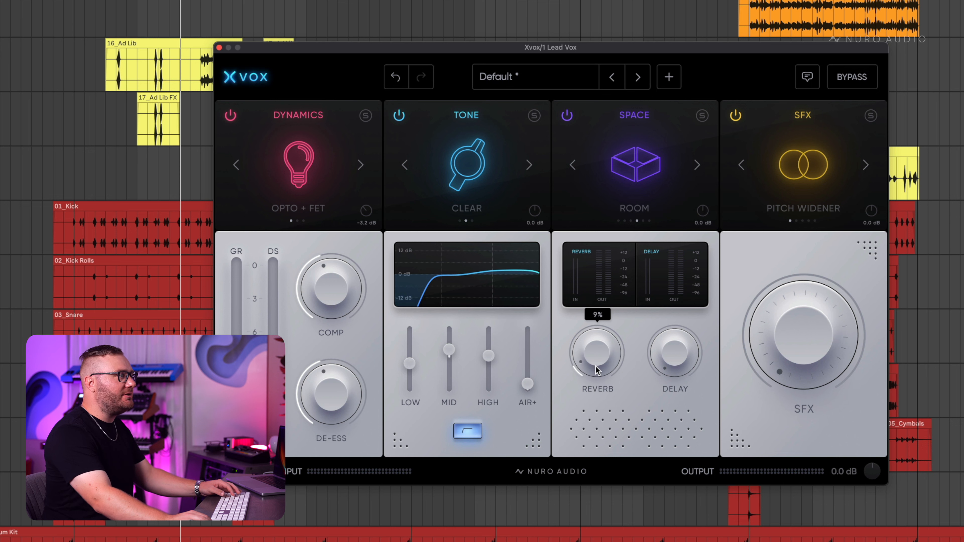
{"action": "mouse_move", "coordinate": [603, 378]}
{"action": "left_mouse_down"}
{"action": "mouse_move", "coordinate": [604, 329]}
{"action": "mouse_move", "coordinate": [603, 368]}
{"action": "left_mouse_up"}
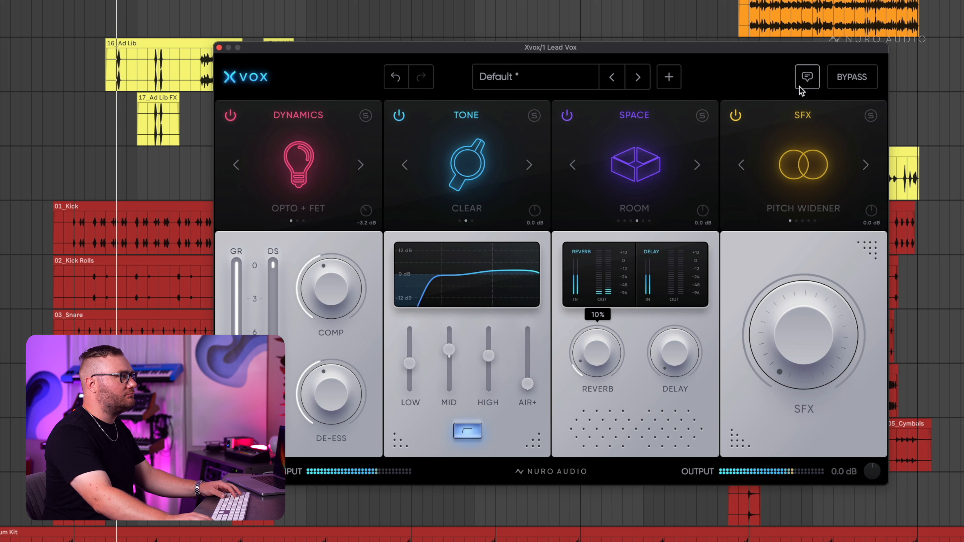
{"action": "left_click", "coordinate": [567, 116]}
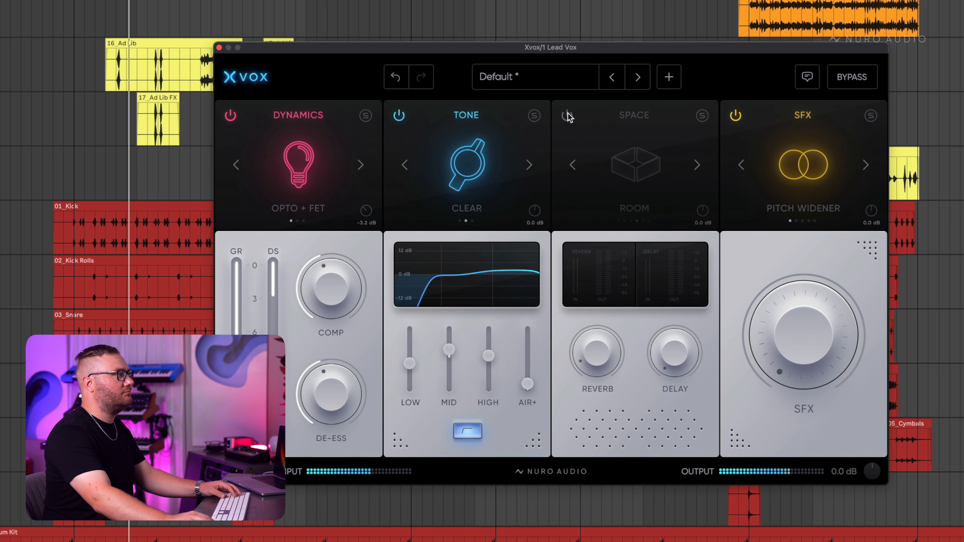
{"action": "left_click", "coordinate": [568, 116]}
{"action": "mouse_move", "coordinate": [591, 349]}
{"action": "left_click_drag", "start_coordinate": [591, 350], "coordinate": [597, 353]}
{"action": "key", "text": "space"}
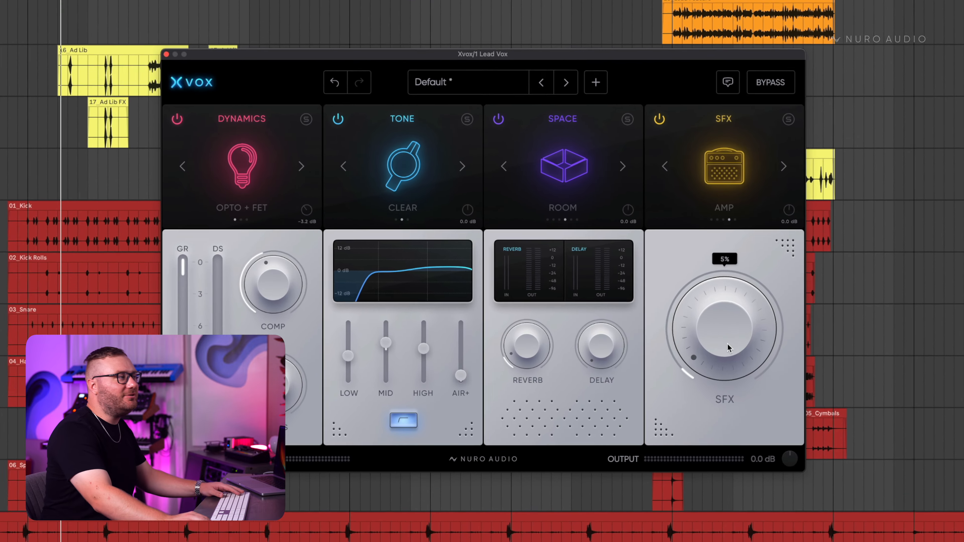
- Fine-tune the Amp effect amount on the lead vocal and lower the Tone module's Low to -23% during playback
{"action": "left_click_drag", "start_coordinate": [643, 315], "coordinate": [644, 307]}
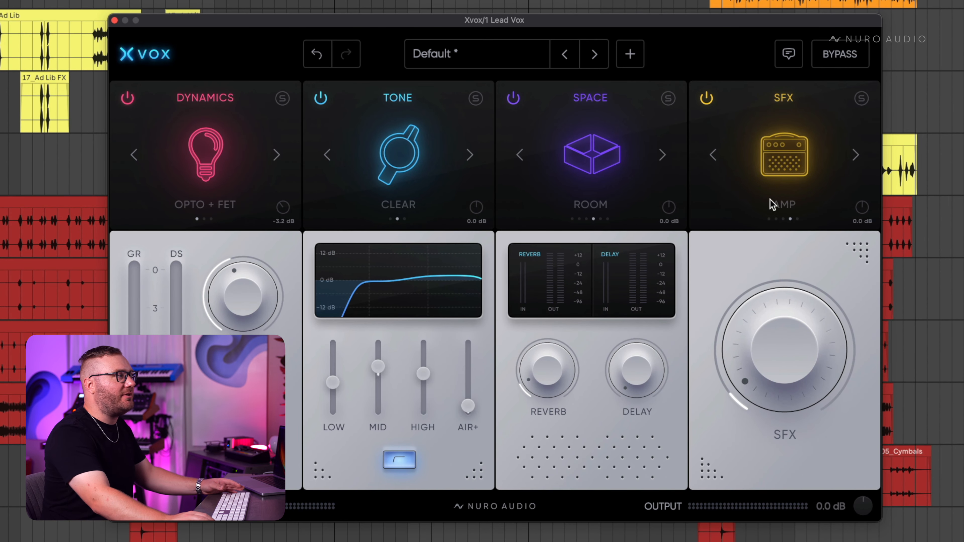
{"action": "left_click_drag", "start_coordinate": [779, 369], "coordinate": [786, 301]}
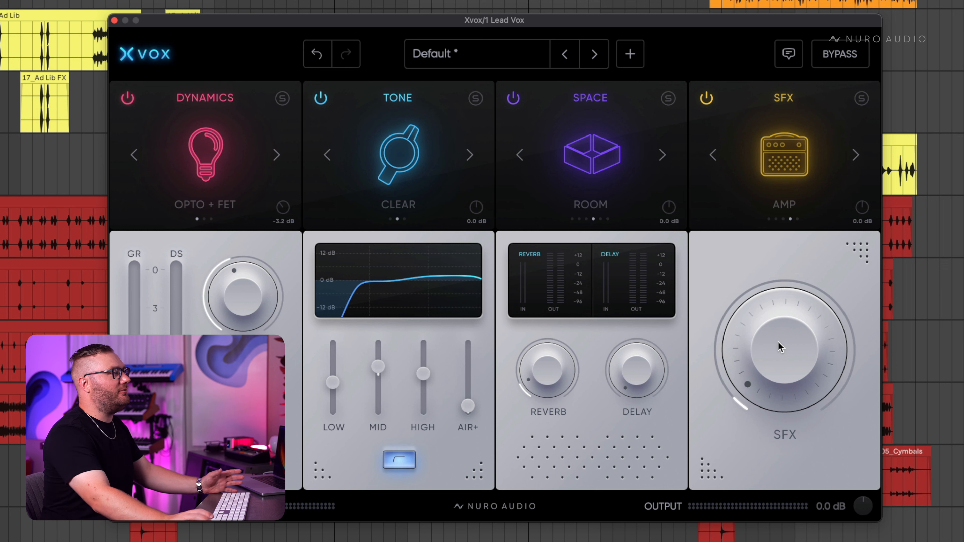
{"action": "left_click_drag", "start_coordinate": [330, 391], "coordinate": [331, 394]}
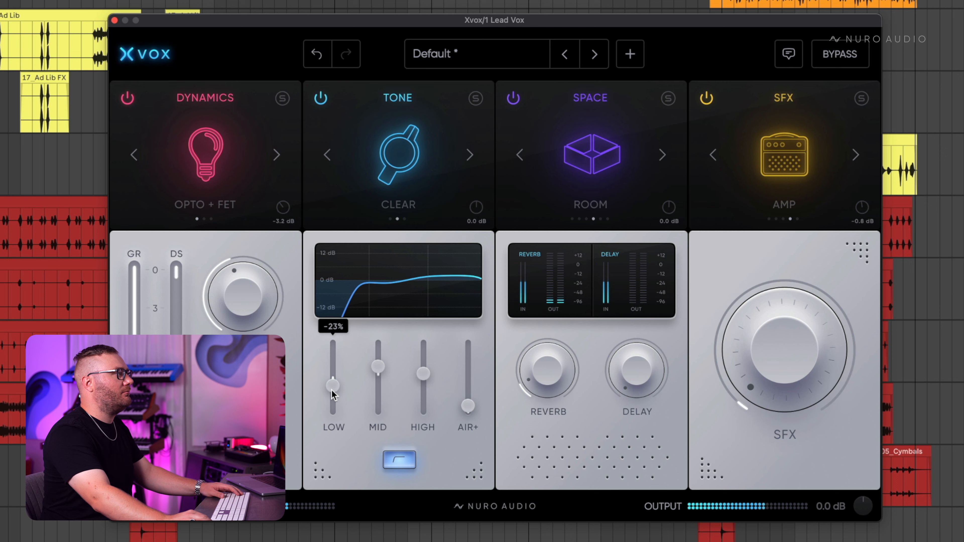
- Compare the complete lead vocal chain with Xvox bypassed and active during playback
{"action": "left_click", "coordinate": [855, 63]}
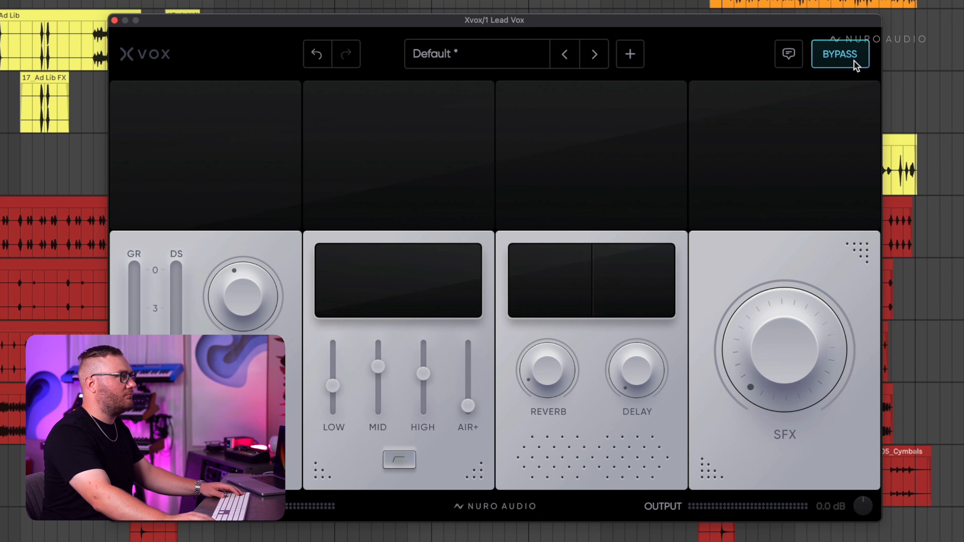
{"action": "left_click", "coordinate": [856, 64]}
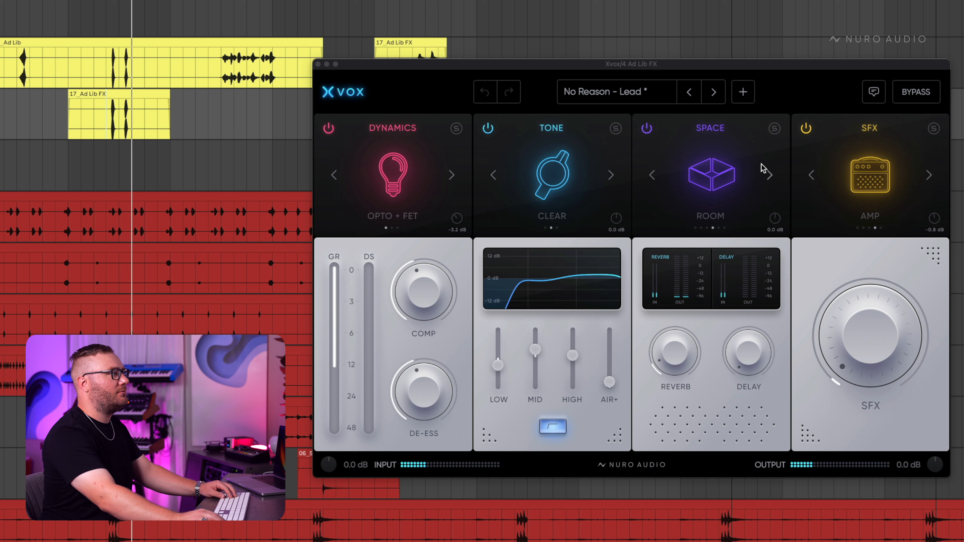
- On the Ad Lib FX track's Xvox, switch the Space model to Infiniverb and set Delay to 22% during playback
{"action": "left_click", "coordinate": [769, 175]}
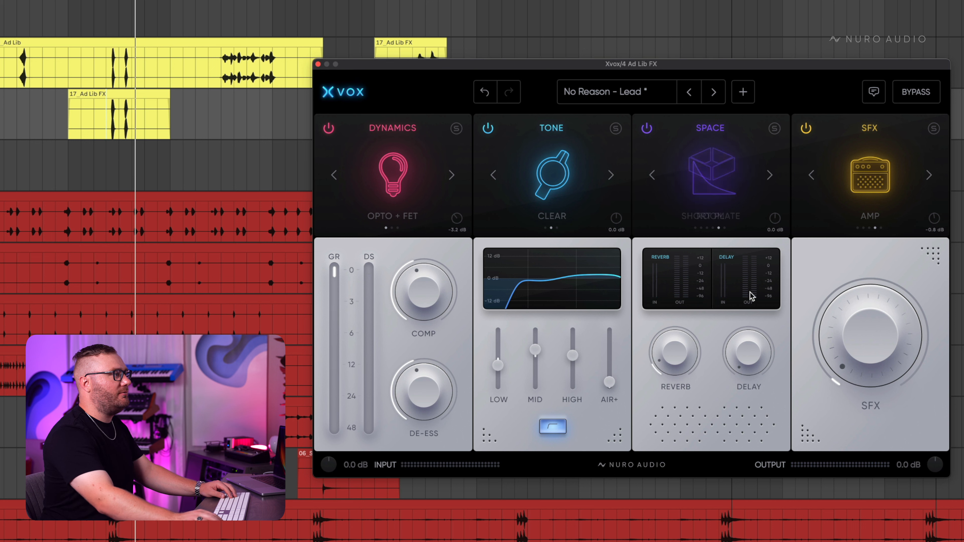
{"action": "left_click", "coordinate": [769, 175]}
{"action": "left_click_drag", "start_coordinate": [753, 360], "coordinate": [764, 336]}
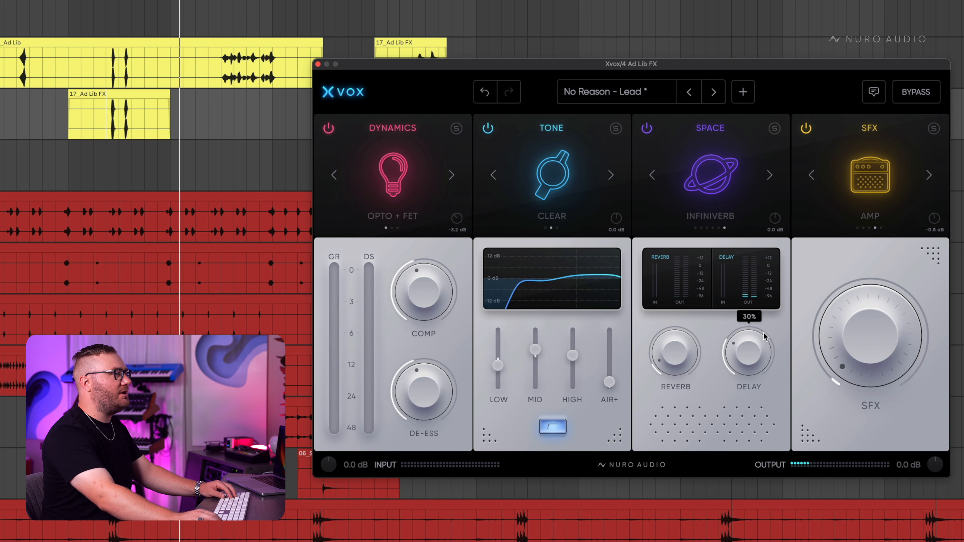
{"action": "key", "text": "space"}
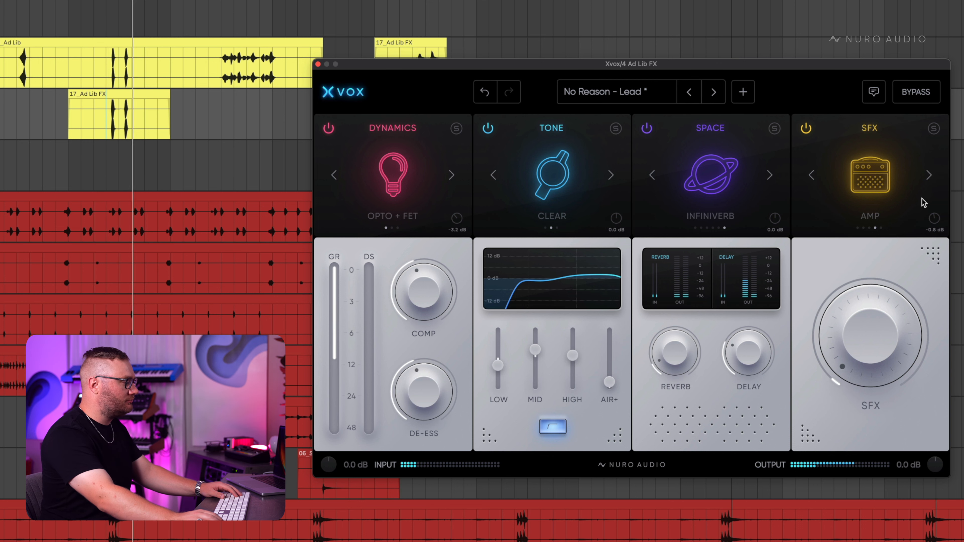
{"action": "left_click_drag", "start_coordinate": [749, 355], "coordinate": [744, 385]}
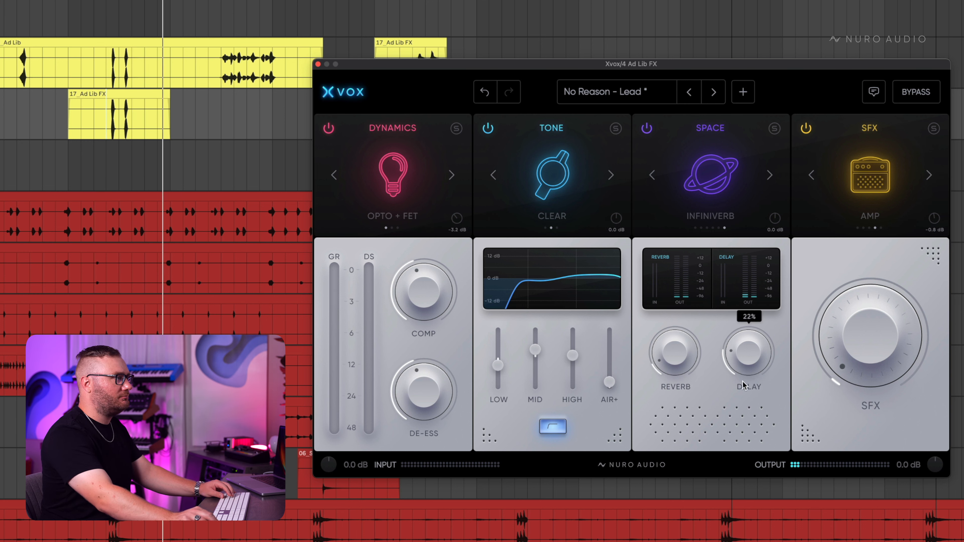
- Switch the Ad Lib FX track's SFX model to Telephone, turn its amount up well past 30%, and play the result
{"action": "left_click", "coordinate": [928, 175]}
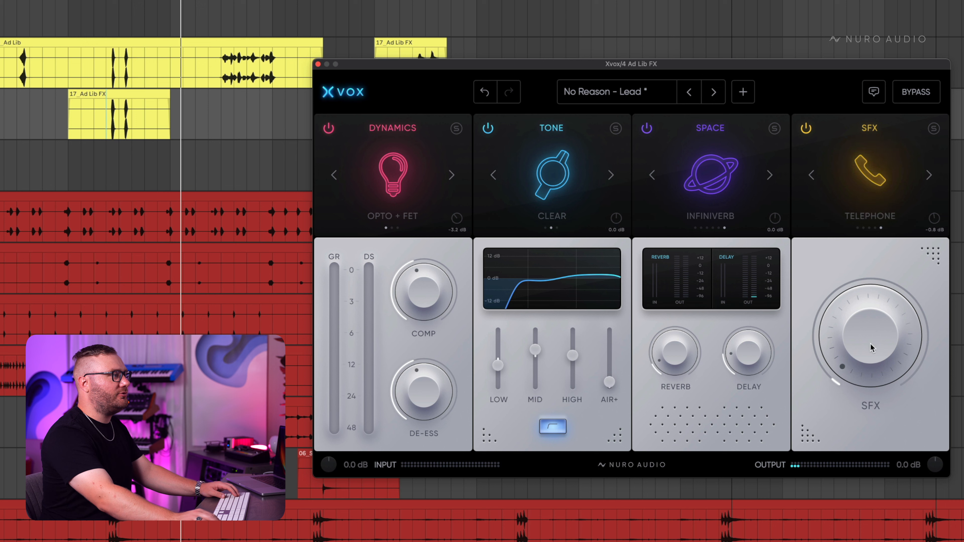
{"action": "left_click_drag", "start_coordinate": [871, 348], "coordinate": [876, 282]}
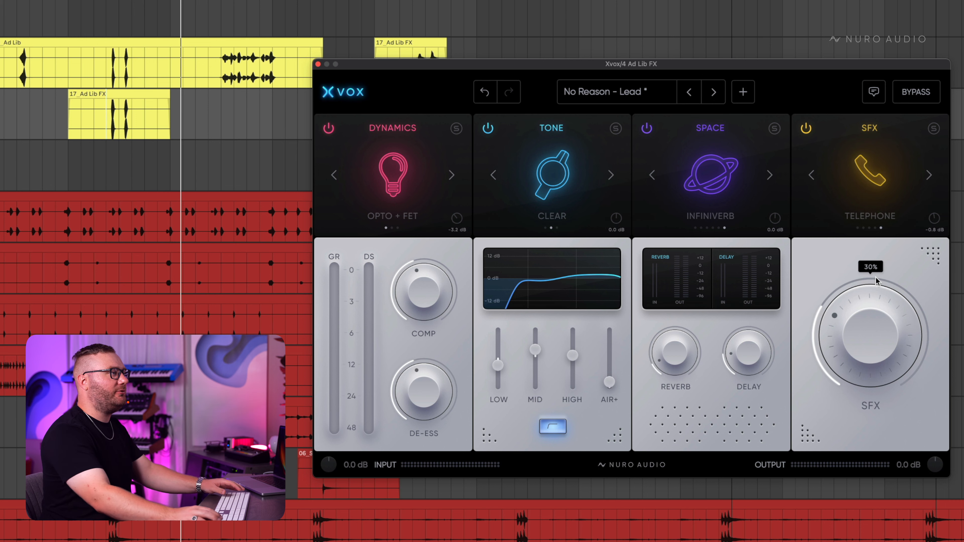
{"action": "left_click_drag", "start_coordinate": [866, 359], "coordinate": [869, 300]}
{"action": "key", "text": "space"}
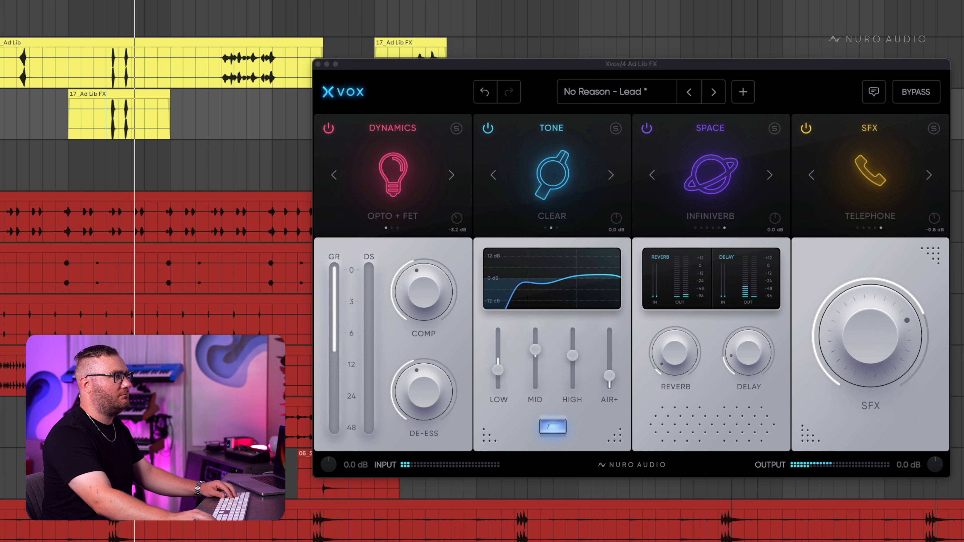
- Bring up the Ad Lib track's Xvox window, move it clear of the ad-lib clips, and play the later ad-lib phrase
{"action": "left_click", "coordinate": [761, 350]}
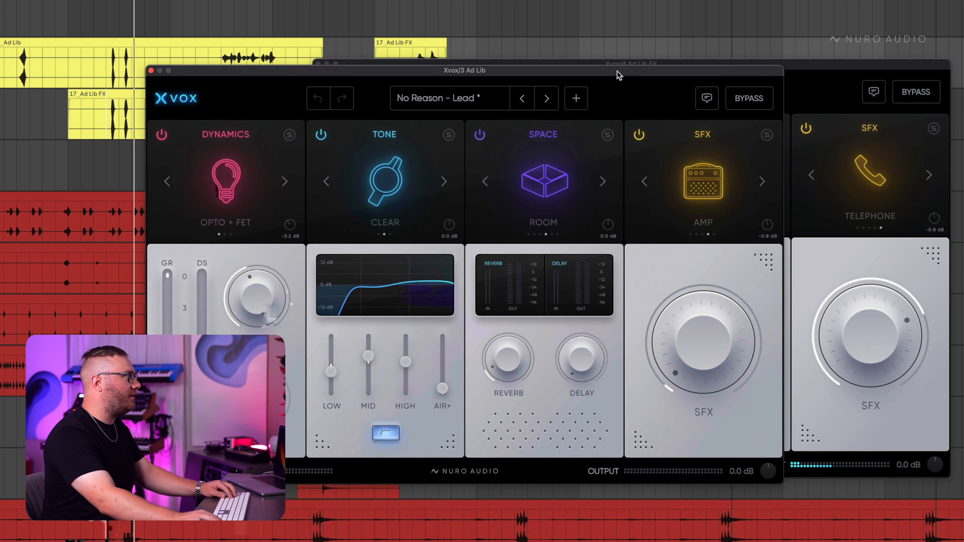
{"action": "left_click_drag", "start_coordinate": [608, 80], "coordinate": [702, 151]}
{"action": "left_click", "coordinate": [197, 90]}
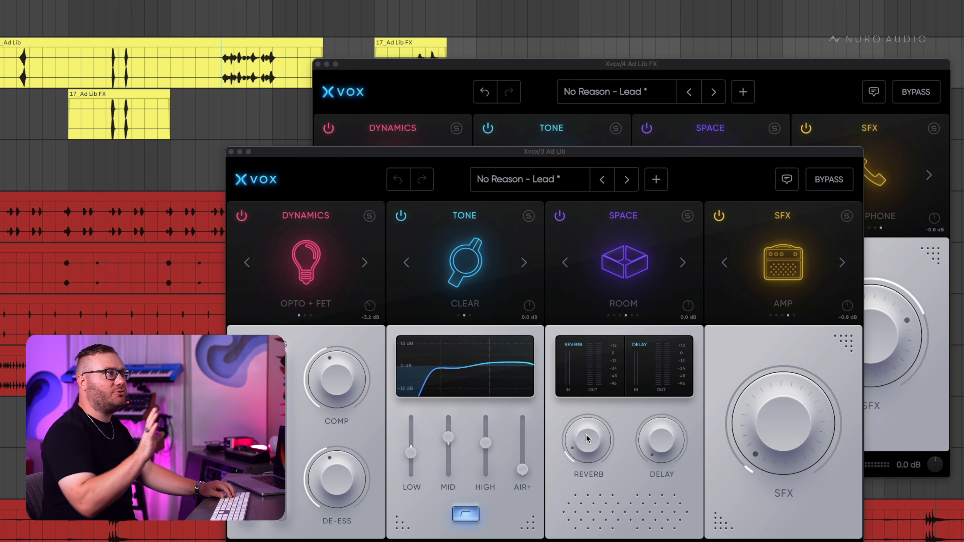
{"action": "key", "text": "space"}
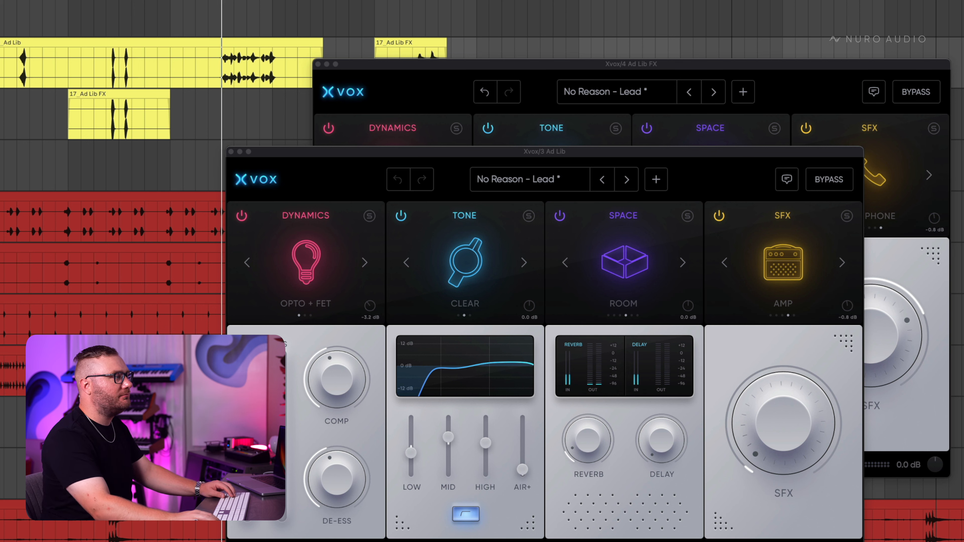
- Raise the Ad Lib track's Room Reverb to 31% and lower the Tone module's Air+ during playback
{"action": "left_click", "coordinate": [586, 439]}
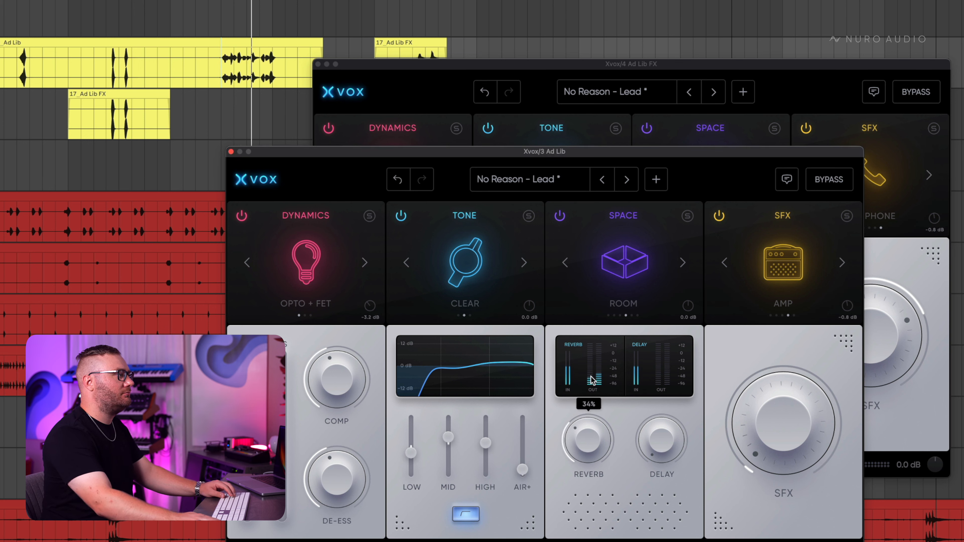
{"action": "left_click_drag", "start_coordinate": [586, 438], "coordinate": [591, 387]}
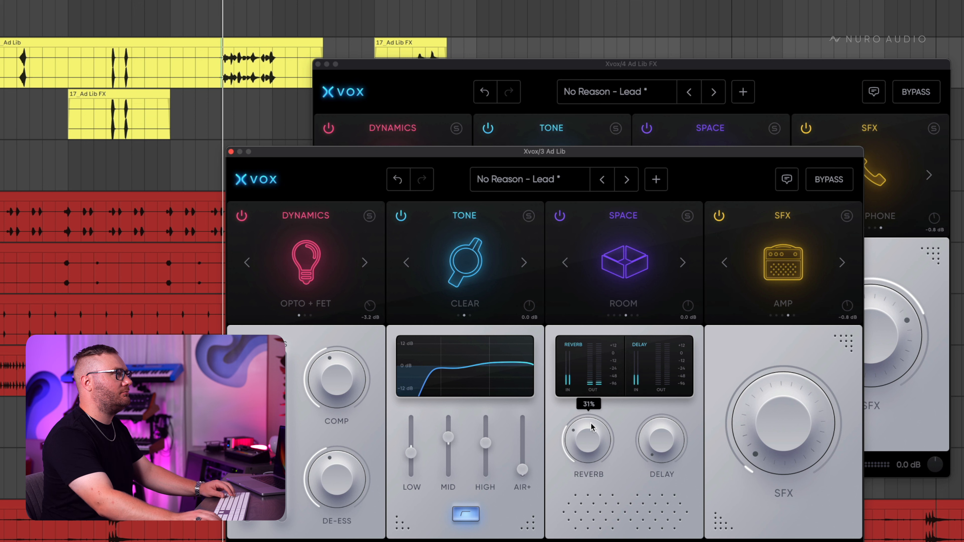
{"action": "left_click_drag", "start_coordinate": [588, 439], "coordinate": [588, 432]}
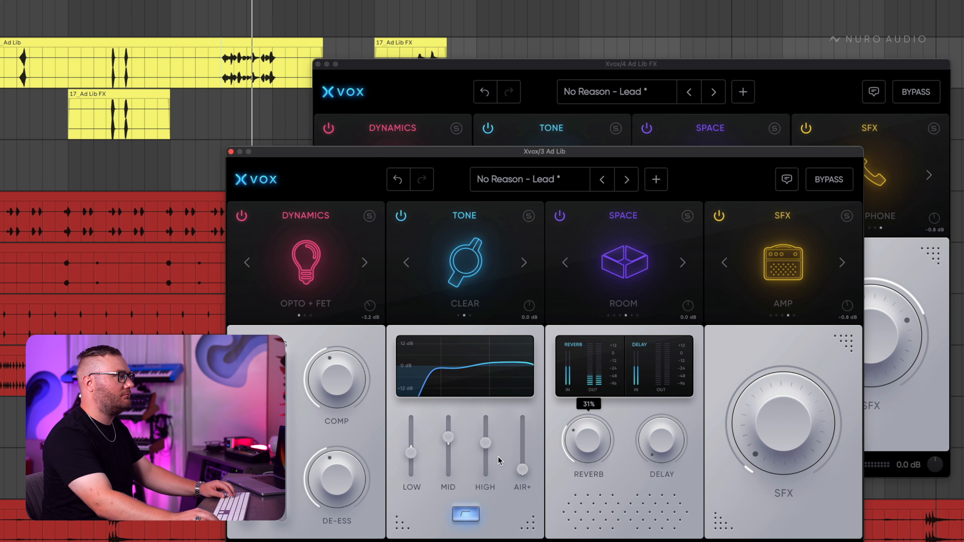
{"action": "left_click_drag", "start_coordinate": [522, 469], "coordinate": [523, 488]}
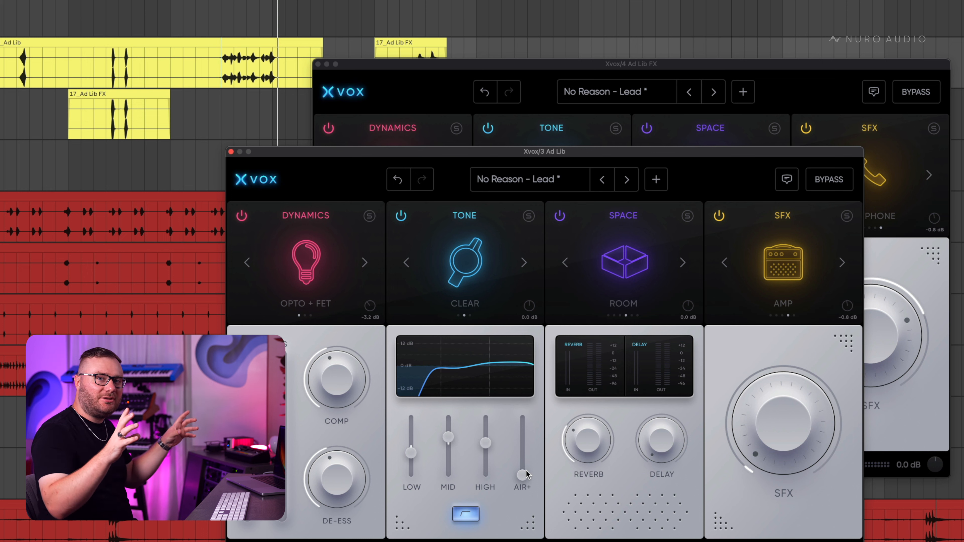
- Try the Ad Lib track's Tone Air+ at 18%, return it to its minimum, and play the later ad-lib phrase
{"action": "scroll", "coordinate": [525, 471], "scroll_direction": "up", "scroll_amount": 2}
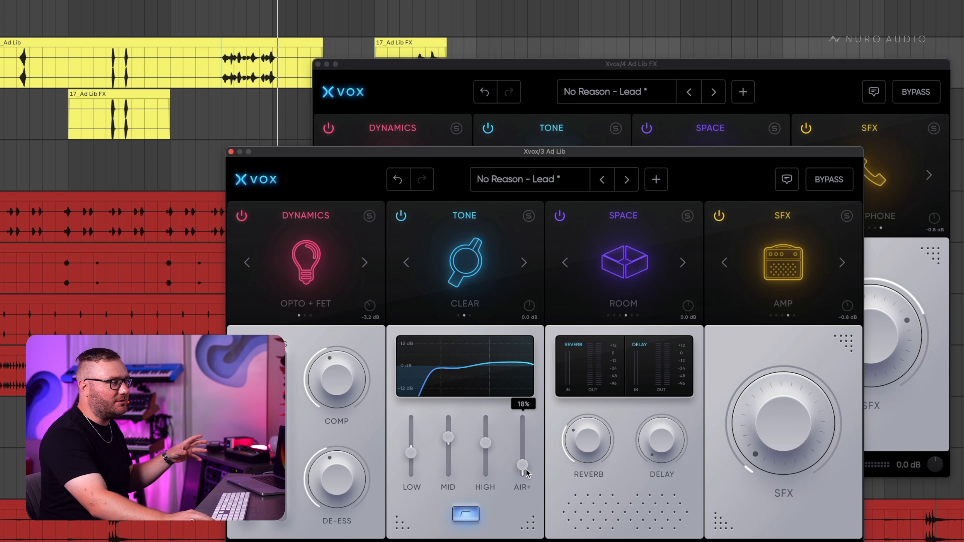
{"action": "scroll", "coordinate": [526, 484], "scroll_direction": "down", "scroll_amount": 1}
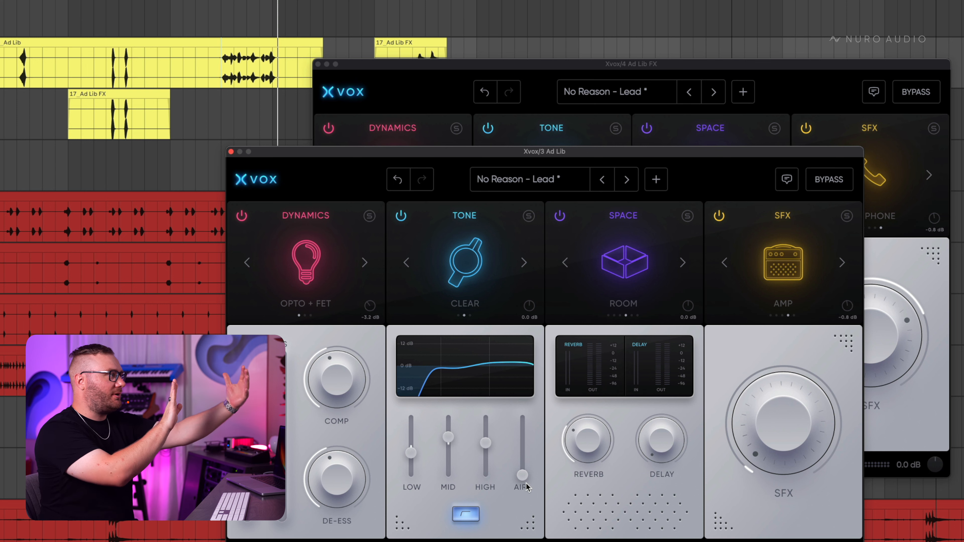
{"action": "key", "text": "space"}
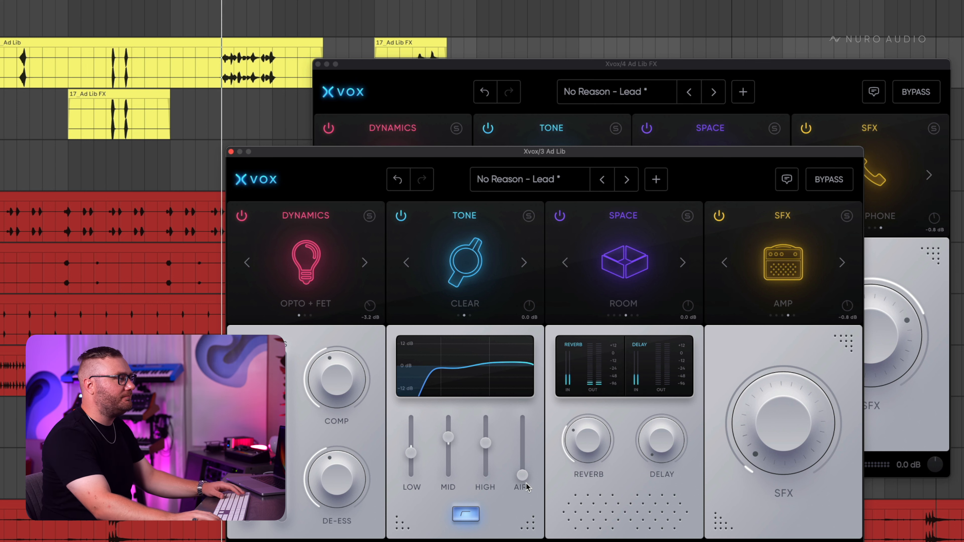
{"action": "left_click", "coordinate": [960, 35]}
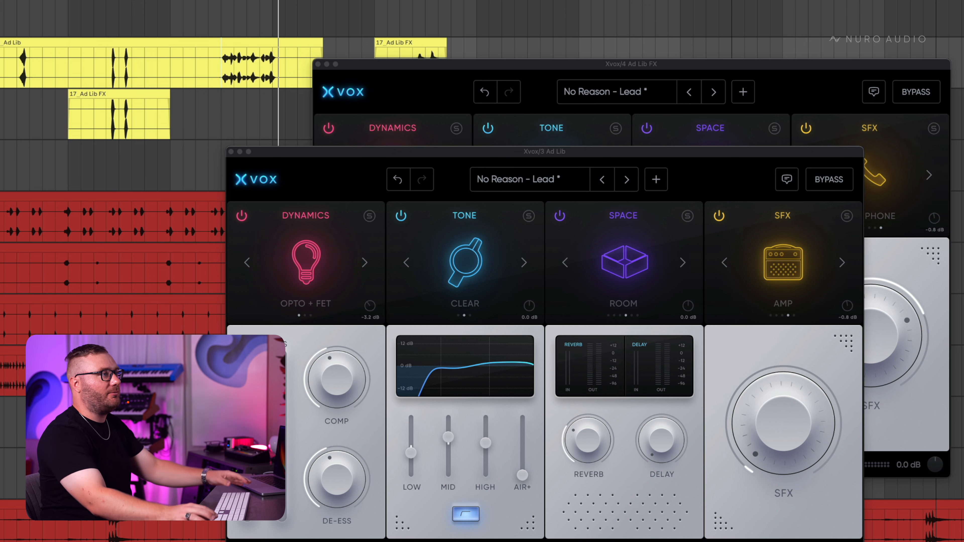
- Replay the later ad-lib phrase and close the Xvox windows of the Ad Lib FX and Ad Lib tracks
{"action": "key", "text": "space"}
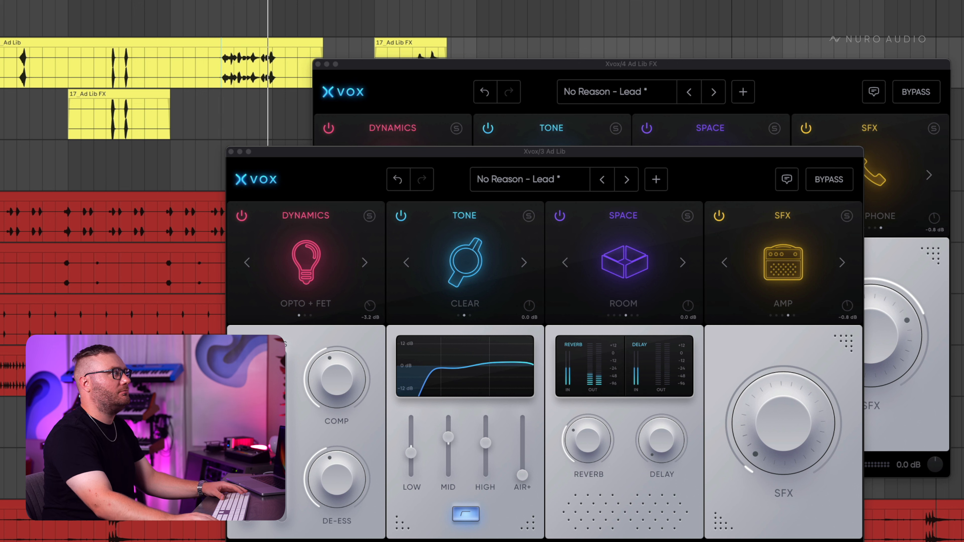
{"action": "key", "text": "space"}
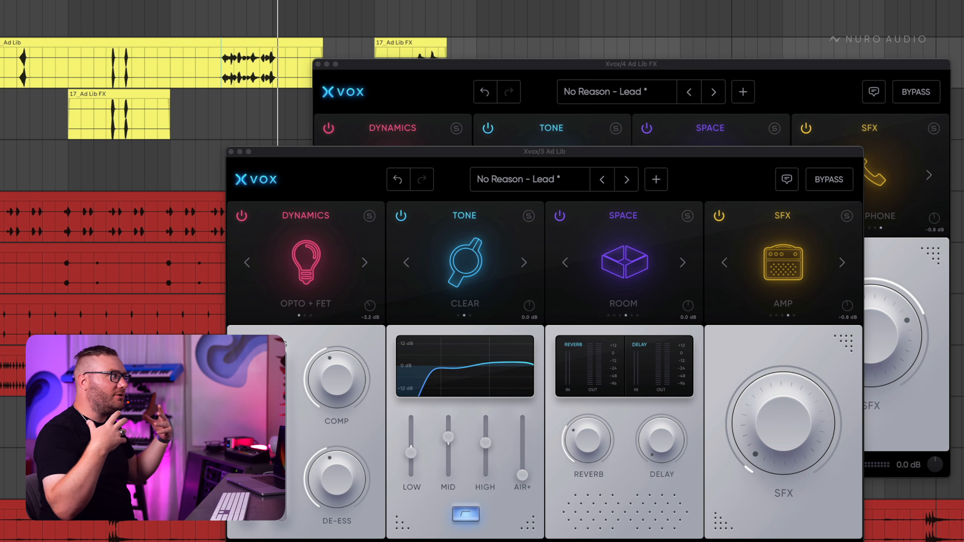
{"action": "key", "text": "space"}
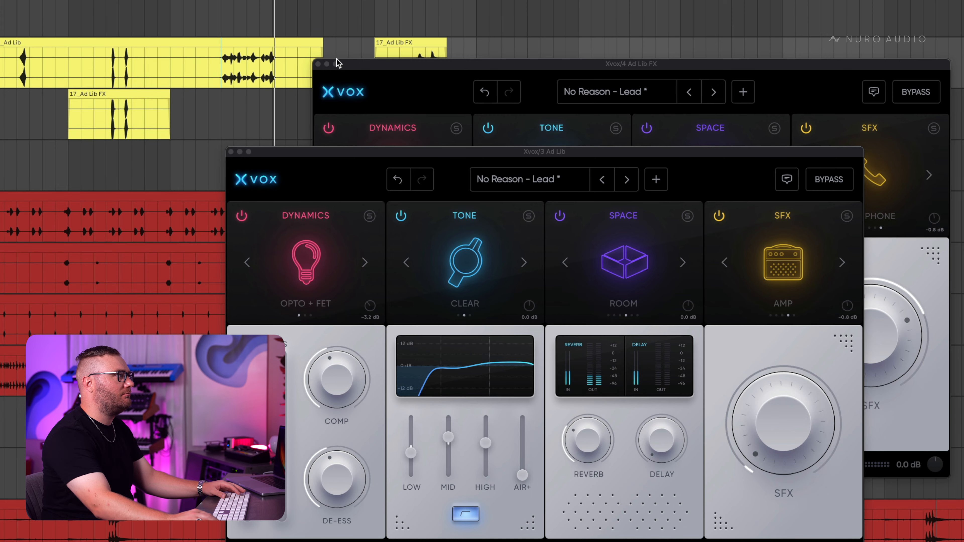
{"action": "left_click", "coordinate": [318, 64]}
{"action": "left_click", "coordinate": [231, 152]}
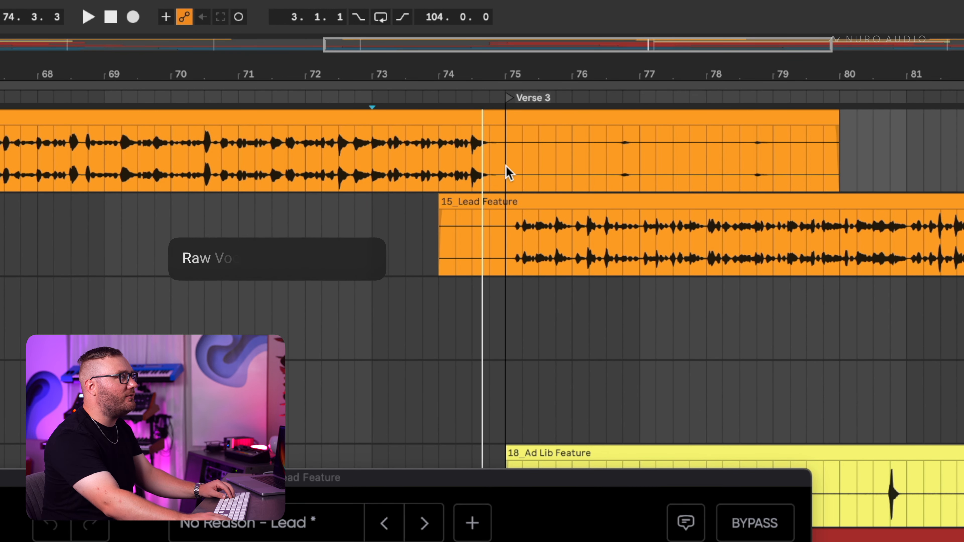
- Play the raw vocals from 72.3 across the transition from the main lead into the 15_Lead Feature clip
{"action": "left_click", "coordinate": [446, 159]}
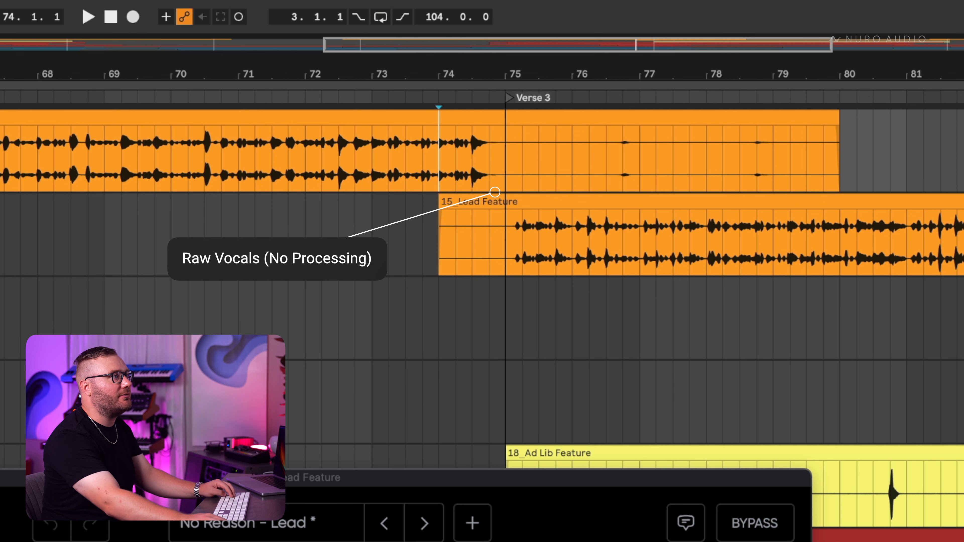
{"action": "left_click", "coordinate": [339, 159]}
{"action": "key", "text": "space"}
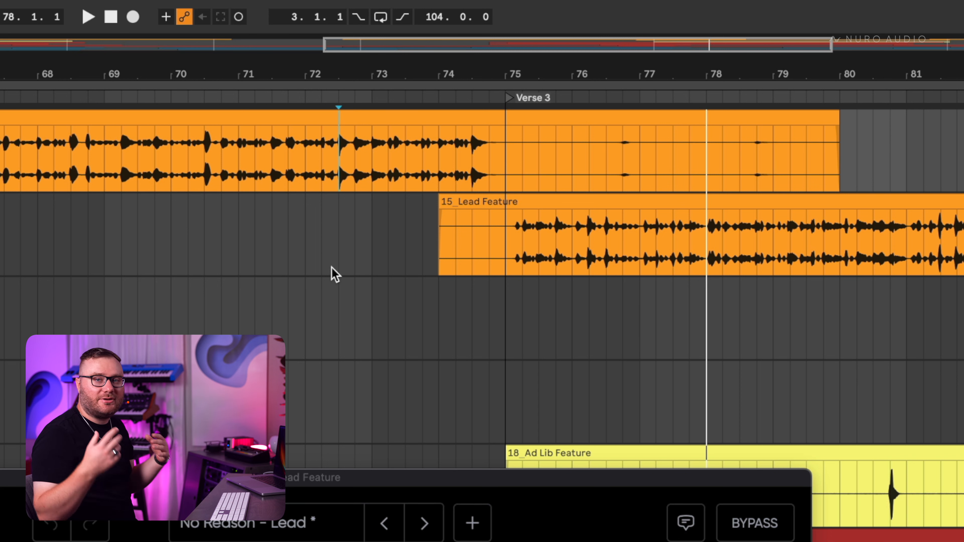
- Mark the main lead's phrase from 71.3 to Verse 3 and the feature's entrance, and replay the handover from 72.3
{"action": "left_click_drag", "start_coordinate": [272, 160], "coordinate": [506, 161]}
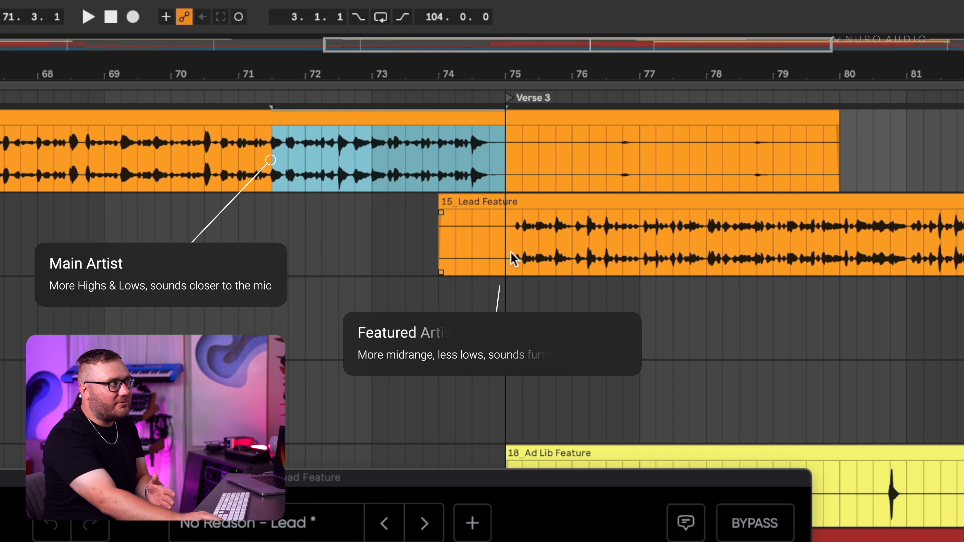
{"action": "left_click", "coordinate": [505, 259]}
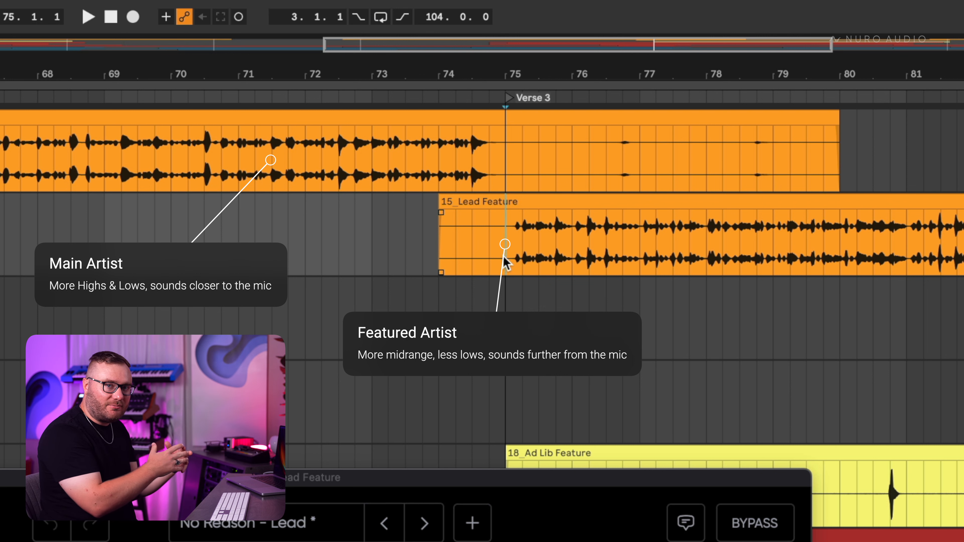
{"action": "left_click", "coordinate": [340, 245]}
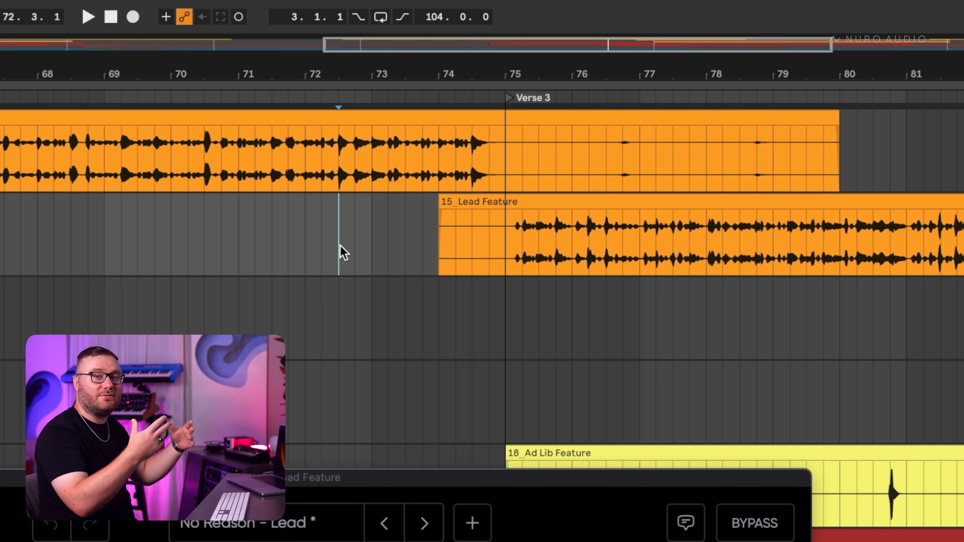
{"action": "key", "text": "space"}
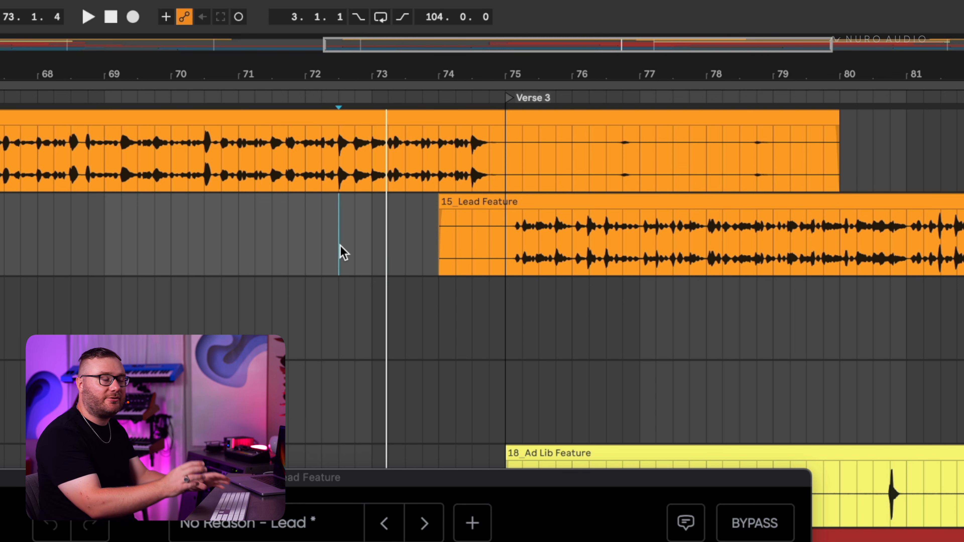
{"action": "key", "text": "space"}
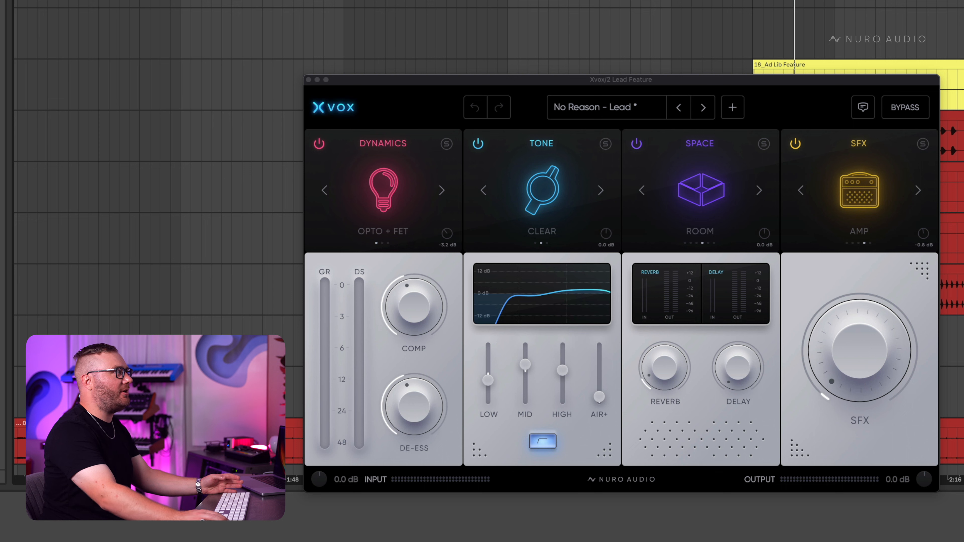
- Reset Low, Mid, High and Air+ to 0% in the Lead Feature track's Tone module and turn off its low-cut filter
{"action": "double_click", "coordinate": [488, 380]}
{"action": "double_click", "coordinate": [525, 364]}
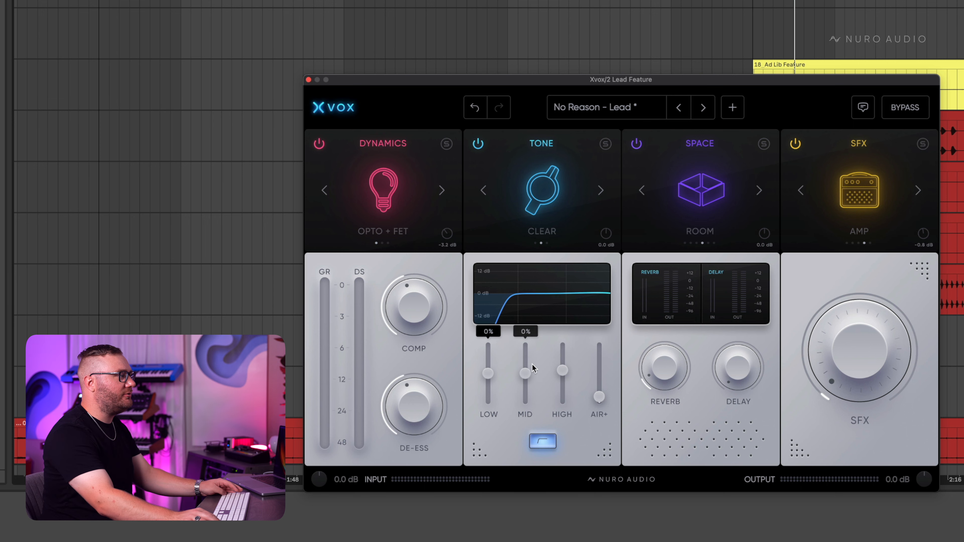
{"action": "double_click", "coordinate": [561, 371]}
{"action": "double_click", "coordinate": [599, 397]}
{"action": "left_click", "coordinate": [542, 441]}
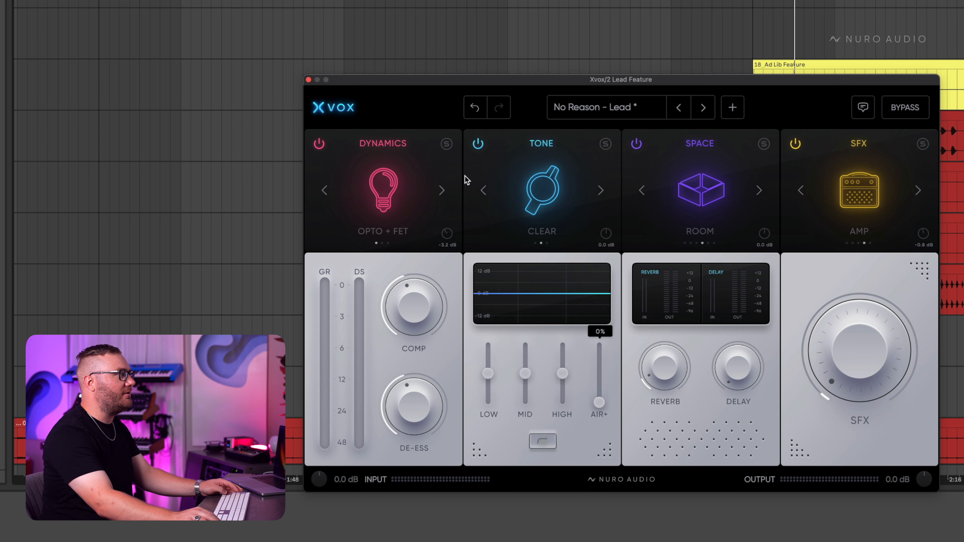
- Switch the Lead Feature Tone model to Modern and, during playback, boost High, set Low to -22% and Air+ to 20%
{"action": "left_click", "coordinate": [479, 189]}
{"action": "key", "text": "space"}
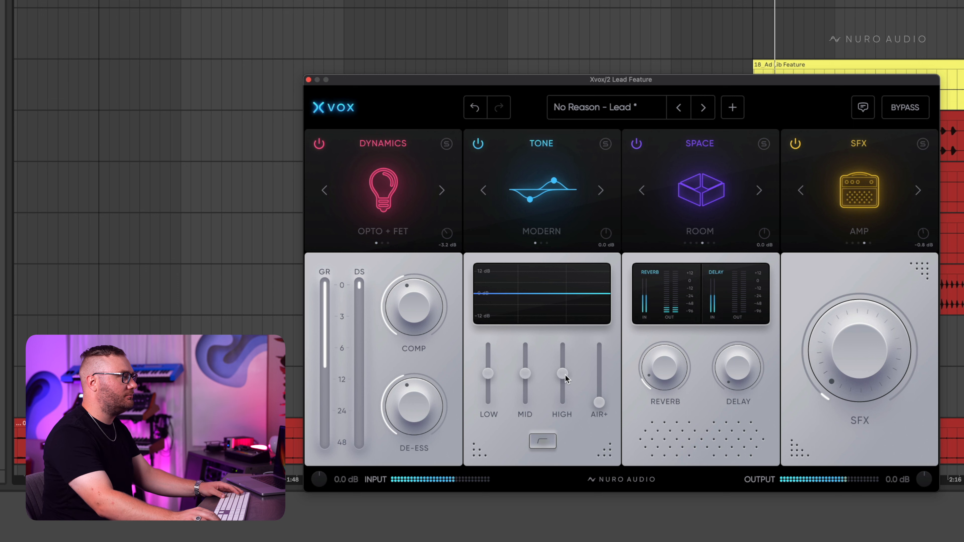
{"action": "left_click_drag", "start_coordinate": [525, 373], "coordinate": [562, 363]}
{"action": "double_click", "coordinate": [526, 371]}
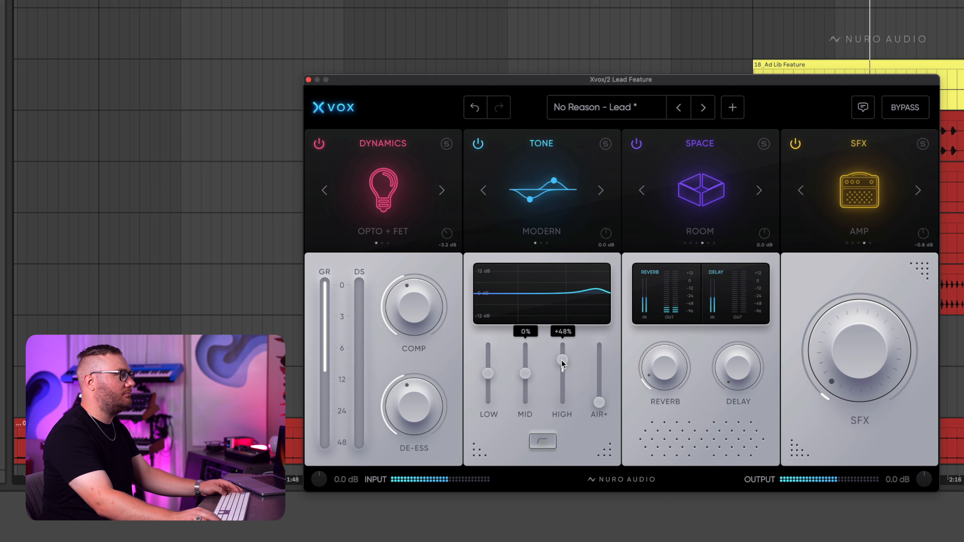
{"action": "left_click_drag", "start_coordinate": [488, 373], "coordinate": [488, 380]}
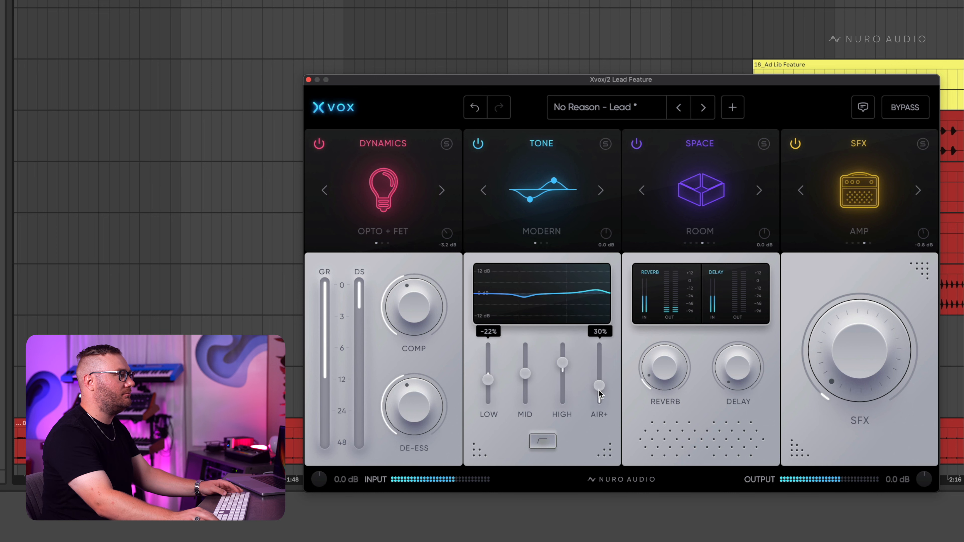
{"action": "left_click_drag", "start_coordinate": [599, 402], "coordinate": [599, 396]}
- Change the Lead Feature Tone model to Vintage, cut Mid slightly, and ease back the Low cut and High boost
{"action": "left_click", "coordinate": [484, 191]}
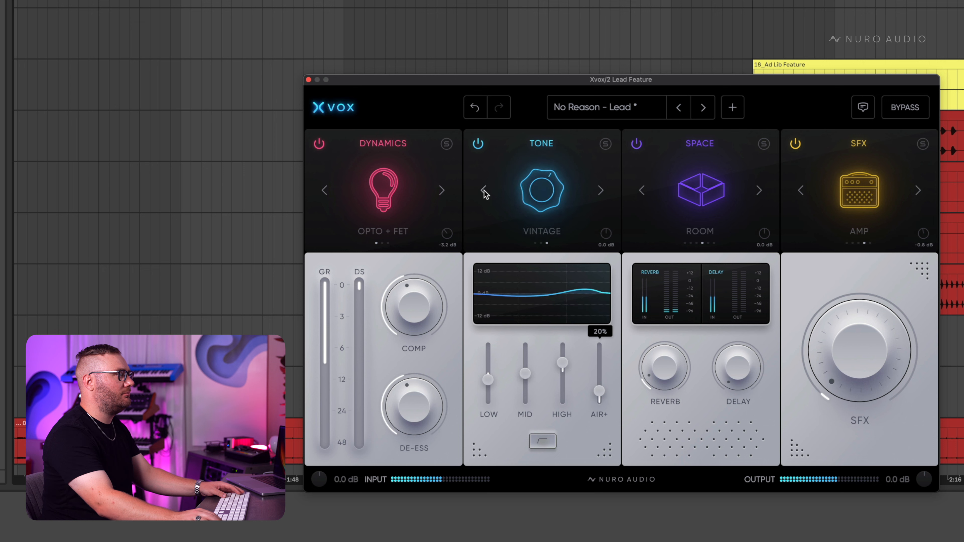
{"action": "left_click_drag", "start_coordinate": [525, 373], "coordinate": [492, 380]}
{"action": "left_click_drag", "start_coordinate": [562, 363], "coordinate": [565, 368]}
{"action": "key", "text": "space"}
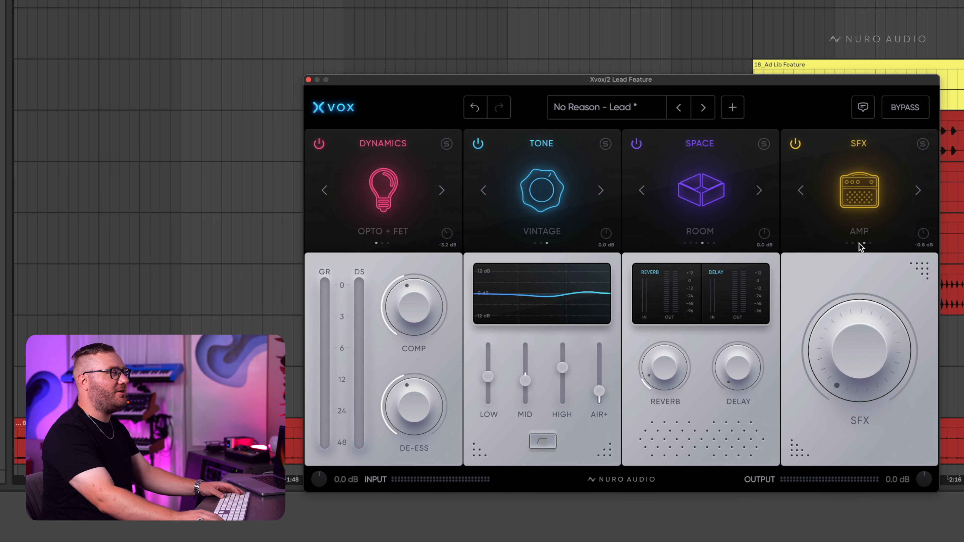
- Turn off the Lead Feature track's SFX module and lower the Tone module's Air+ to 17% during playback
{"action": "left_click", "coordinate": [795, 146]}
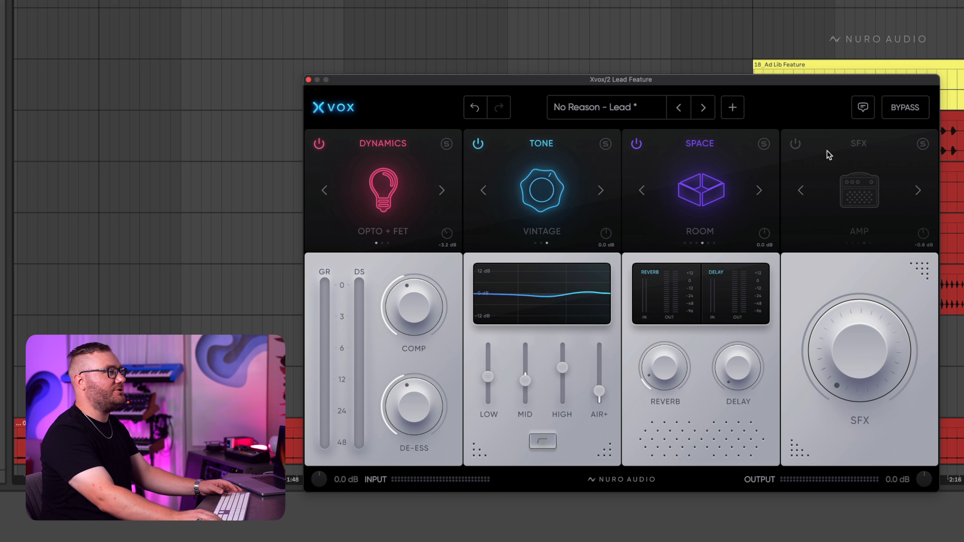
{"action": "key", "text": "space"}
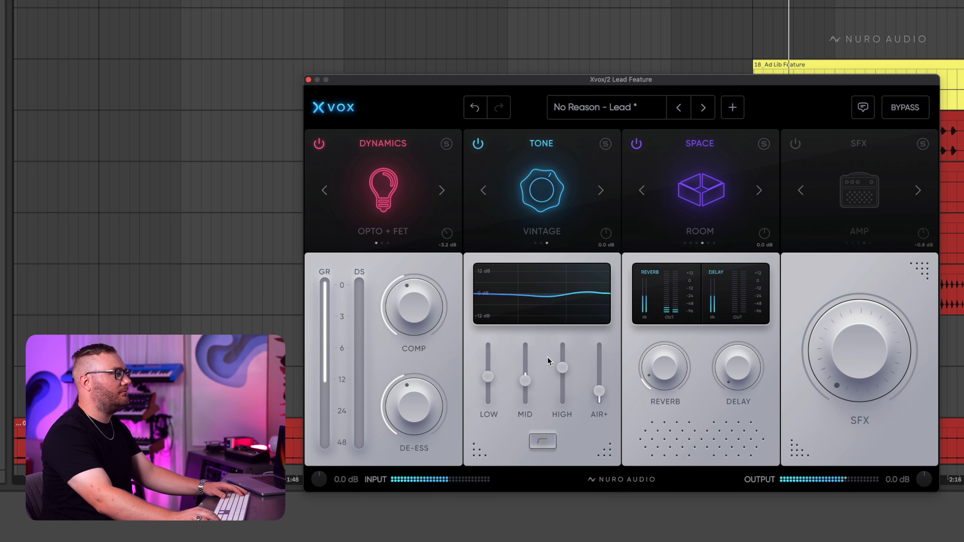
{"action": "left_click_drag", "start_coordinate": [523, 381], "coordinate": [525, 386]}
{"action": "left_click_drag", "start_coordinate": [599, 396], "coordinate": [599, 403]}
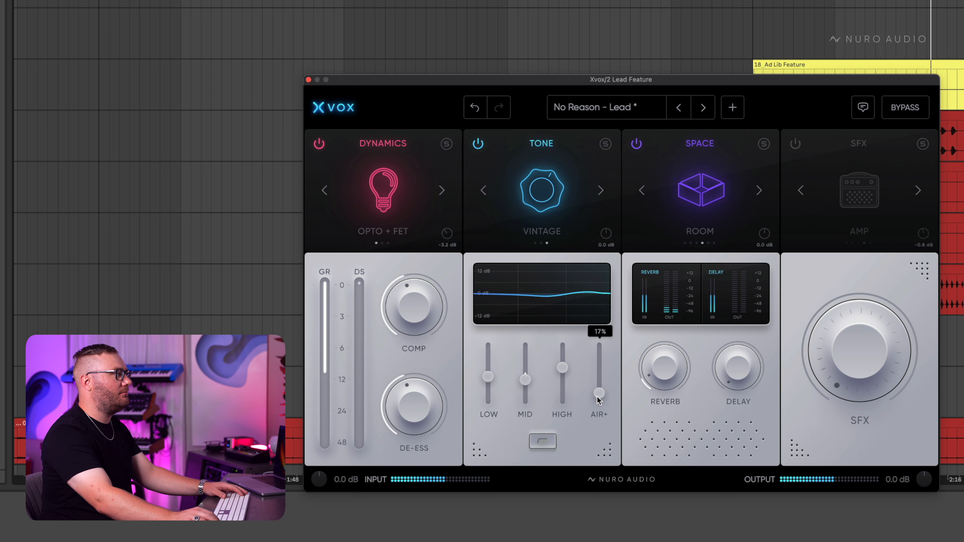
- Set the Lead Feature's Comp to 42% and Xvox Output to -0.6 dB while replaying the feature's entrance
{"action": "left_click", "coordinate": [679, 2]}
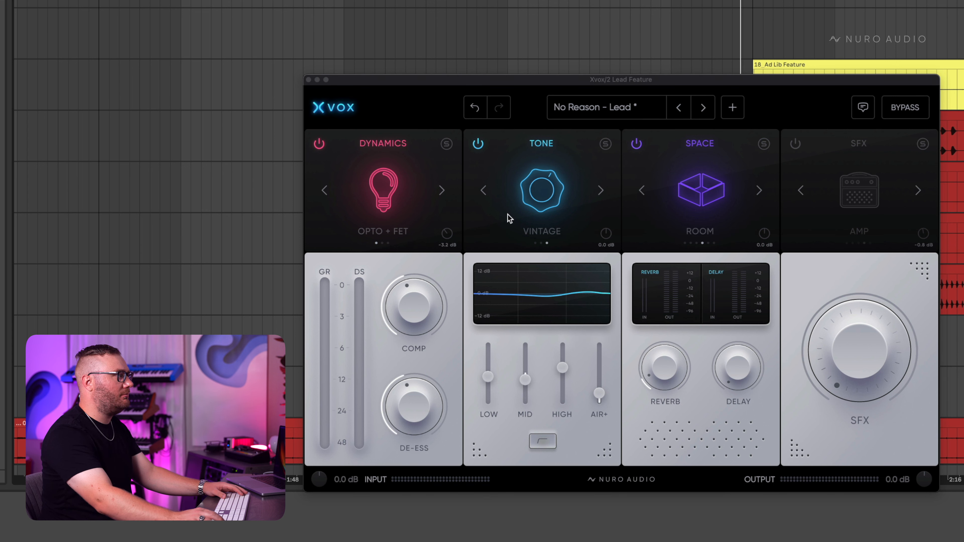
{"action": "left_click", "coordinate": [449, 235]}
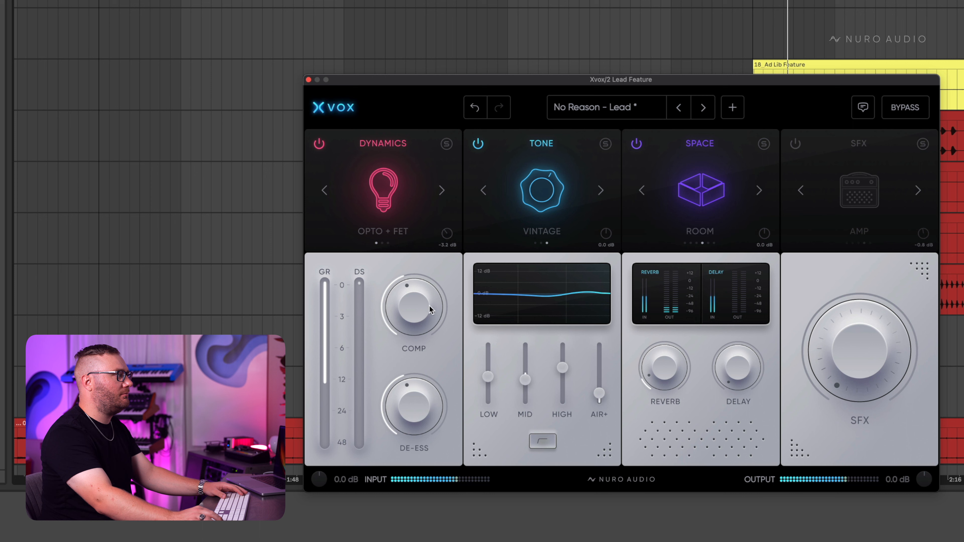
{"action": "left_click_drag", "start_coordinate": [428, 307], "coordinate": [428, 312]}
{"action": "left_click_drag", "start_coordinate": [439, 311], "coordinate": [439, 314]}
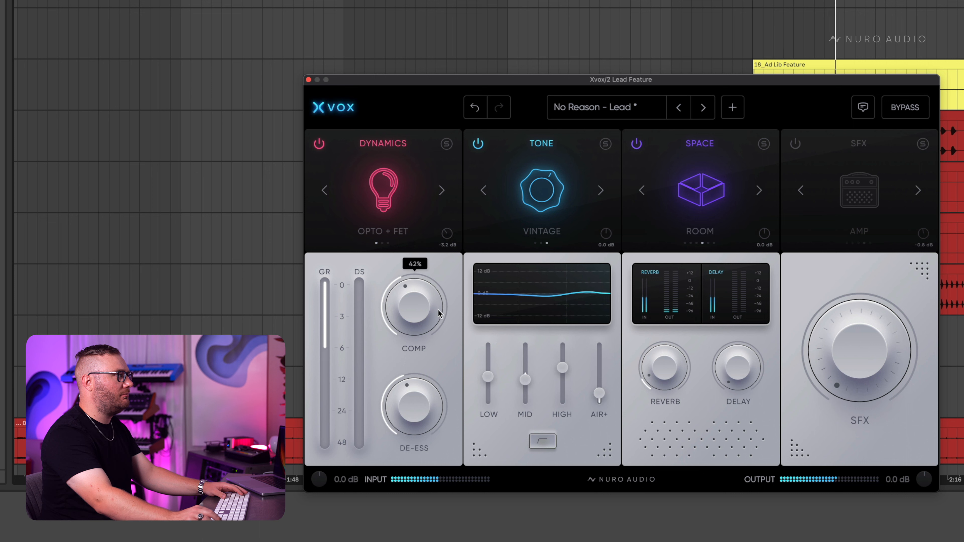
{"action": "left_click_drag", "start_coordinate": [923, 485], "coordinate": [922, 486]}
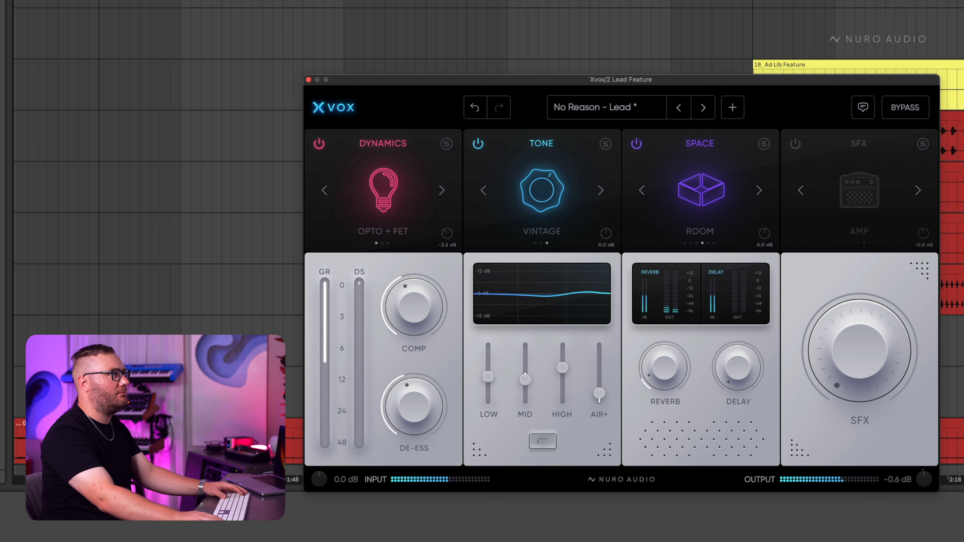
{"action": "key", "text": "space"}
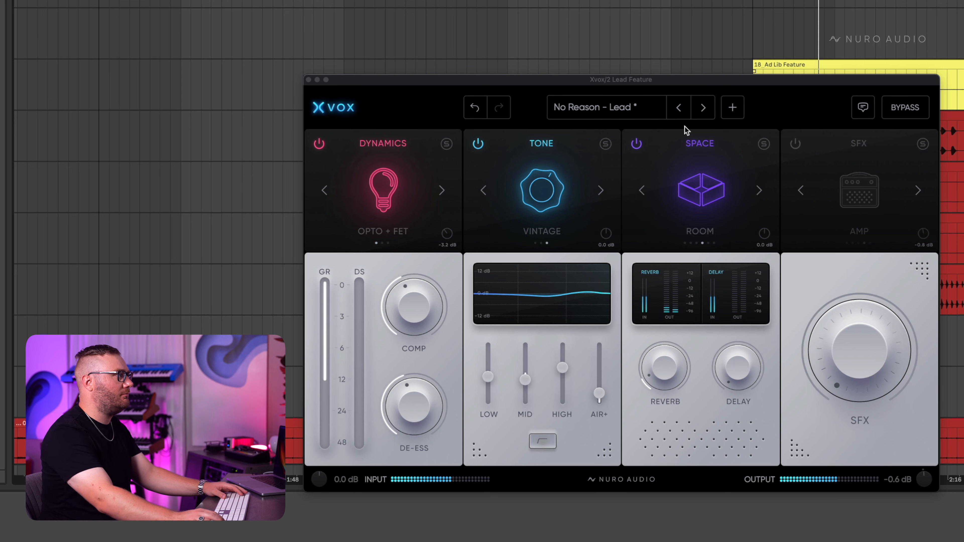
{"action": "key", "text": "space"}
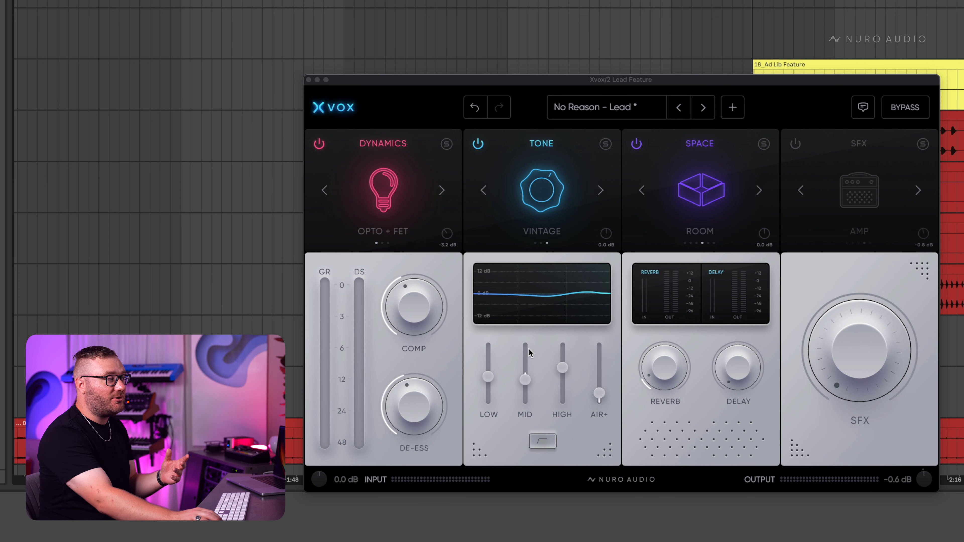
- Return the Vintage Tone module's Low to 0% and set High to +28%
{"action": "left_click", "coordinate": [536, 373]}
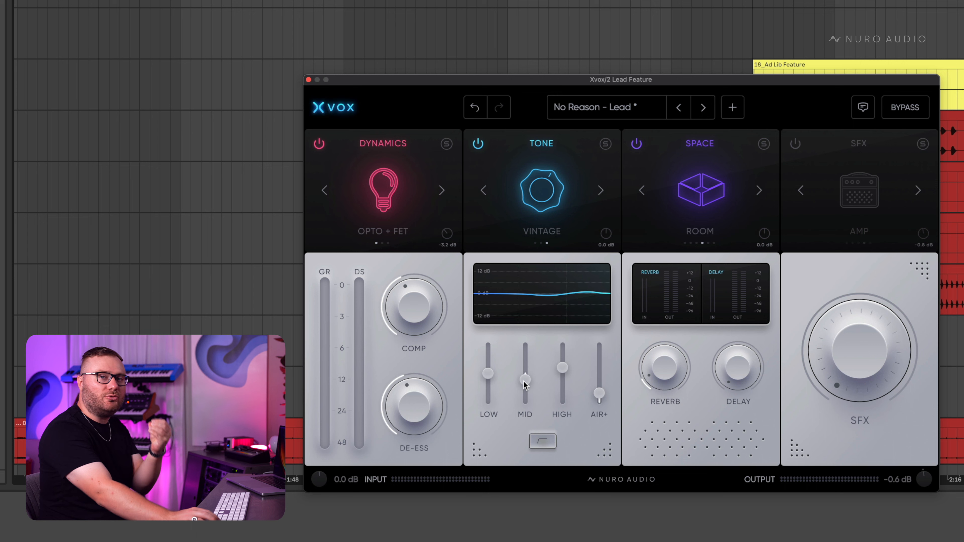
{"action": "left_click_drag", "start_coordinate": [561, 373], "coordinate": [562, 371]}
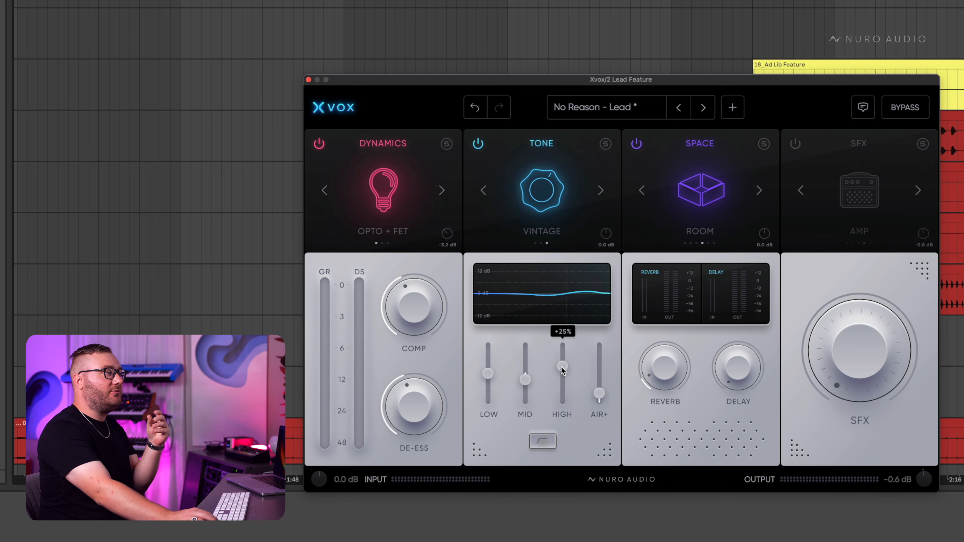
{"action": "left_click", "coordinate": [492, 379]}
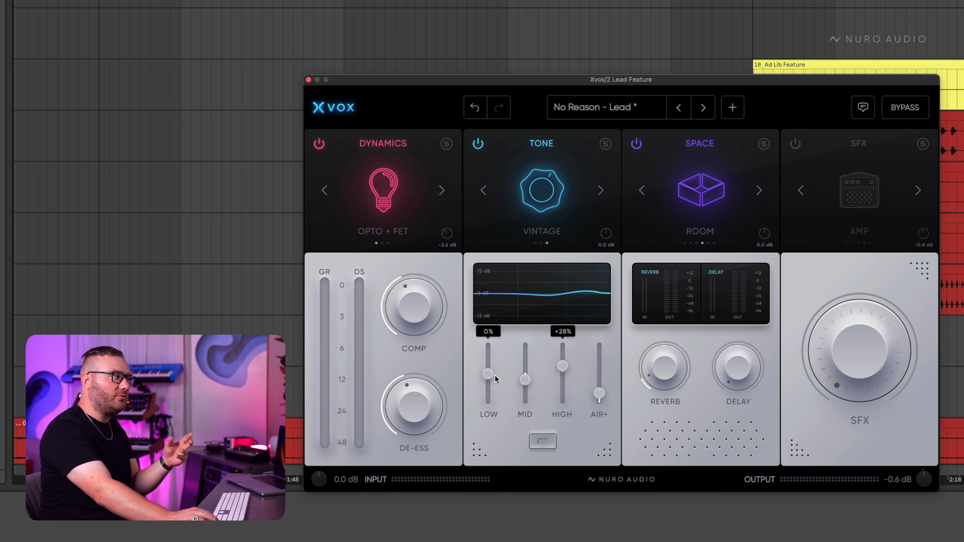
- Compare the Lead Feature vocal during playback with the Tone module switched off and back on
{"action": "left_click", "coordinate": [477, 143]}
{"action": "key", "text": "space"}
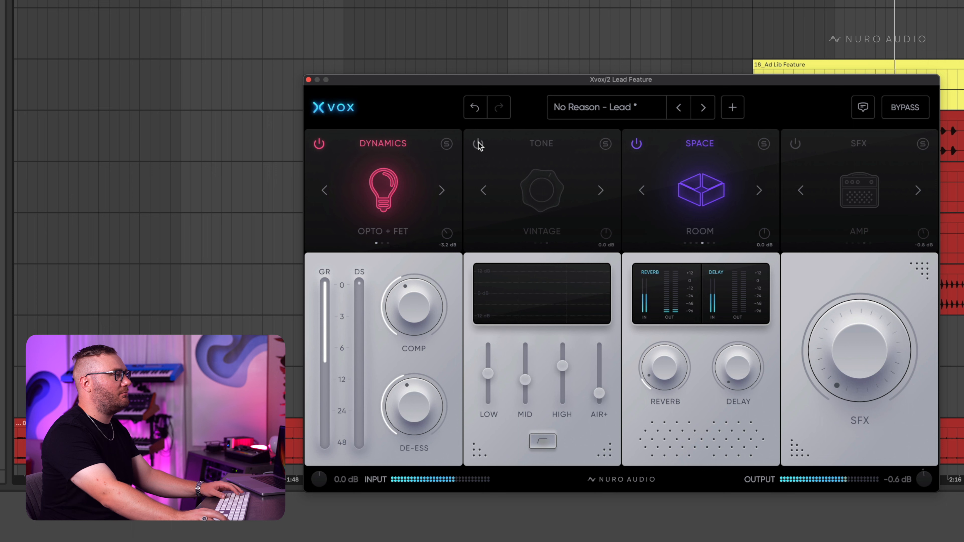
{"action": "left_click", "coordinate": [478, 143]}
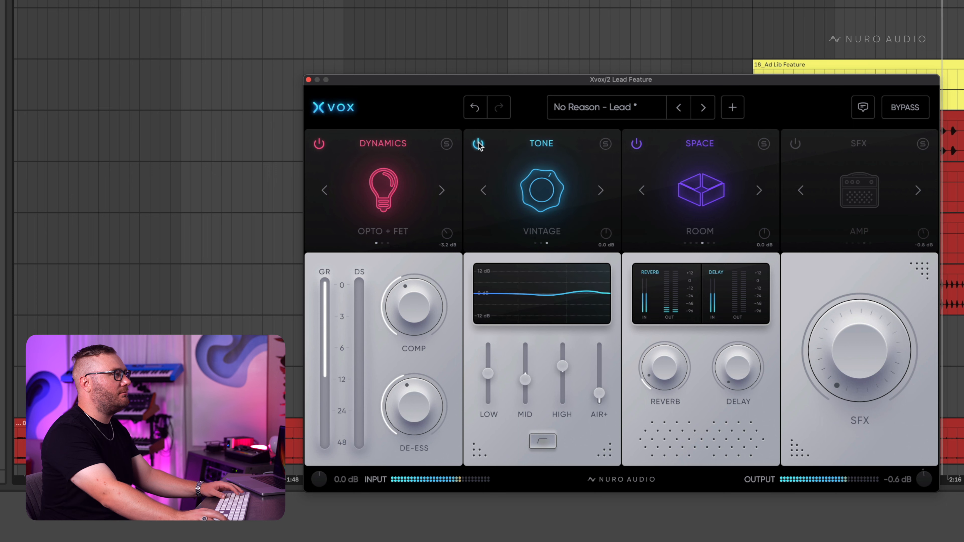
{"action": "left_click", "coordinate": [478, 144]}
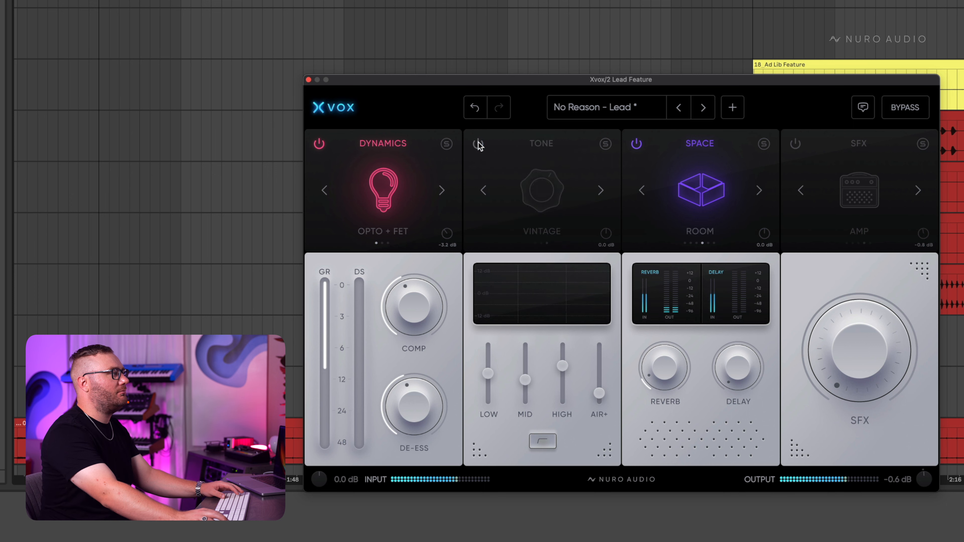
{"action": "left_click", "coordinate": [478, 144]}
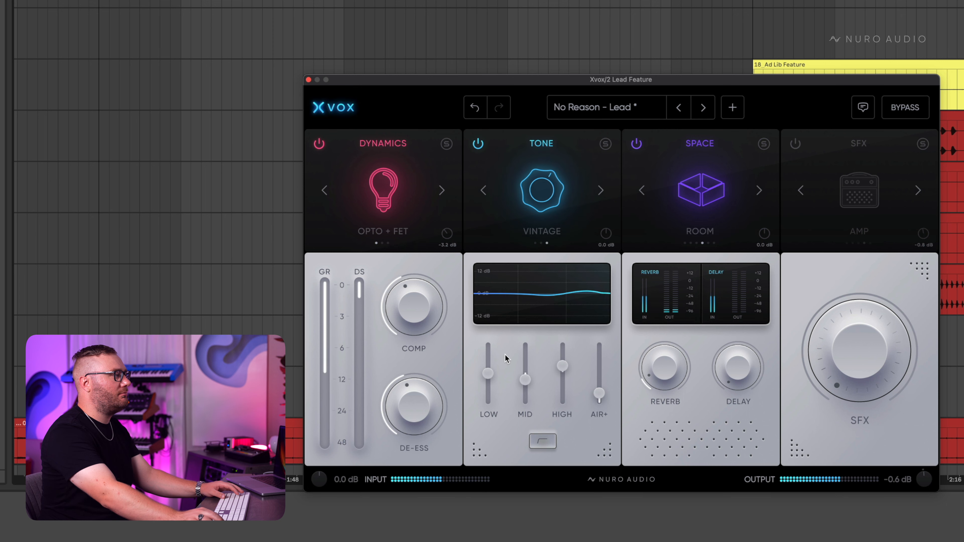
- Lower the Lead Feature Tone module's Mid slightly and raise its Air+ a little
{"action": "left_click_drag", "start_coordinate": [526, 385], "coordinate": [526, 390]}
{"action": "left_click_drag", "start_coordinate": [600, 395], "coordinate": [601, 389]}
{"action": "key", "text": "space"}
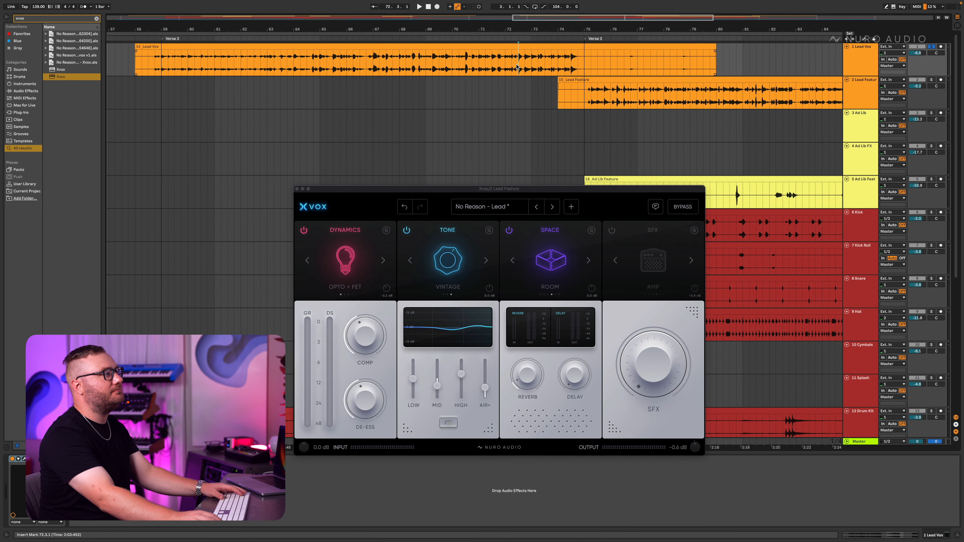
- Play the handover into Verse 3 with Lead Feature soloed alongside Lead Vox
{"action": "key", "text": "space"}
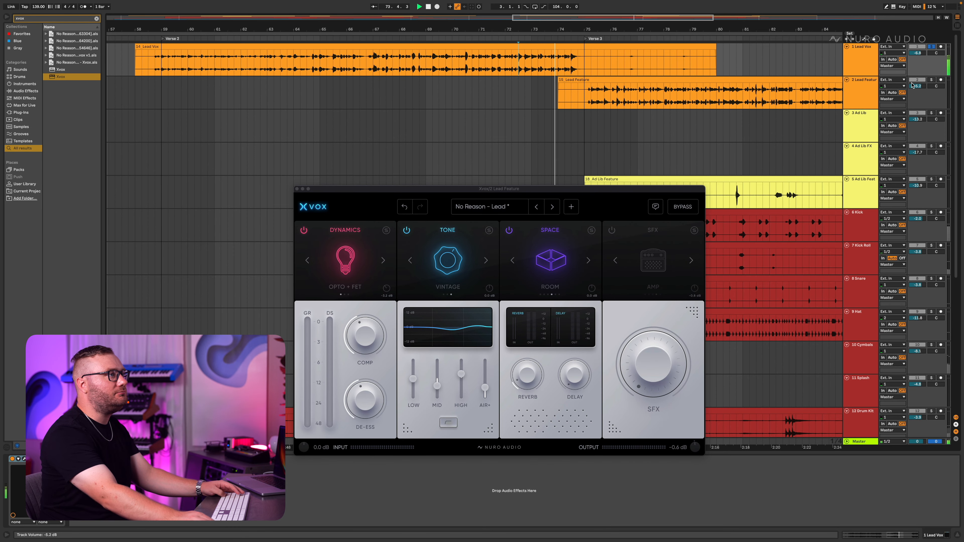
{"action": "left_click", "coordinate": [932, 80]}
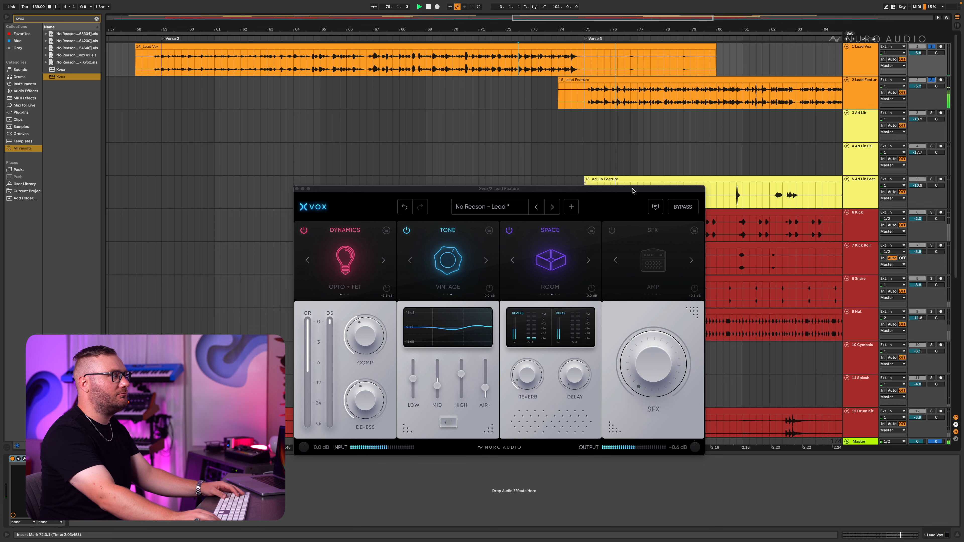
{"action": "left_click_drag", "start_coordinate": [368, 194], "coordinate": [356, 140]}
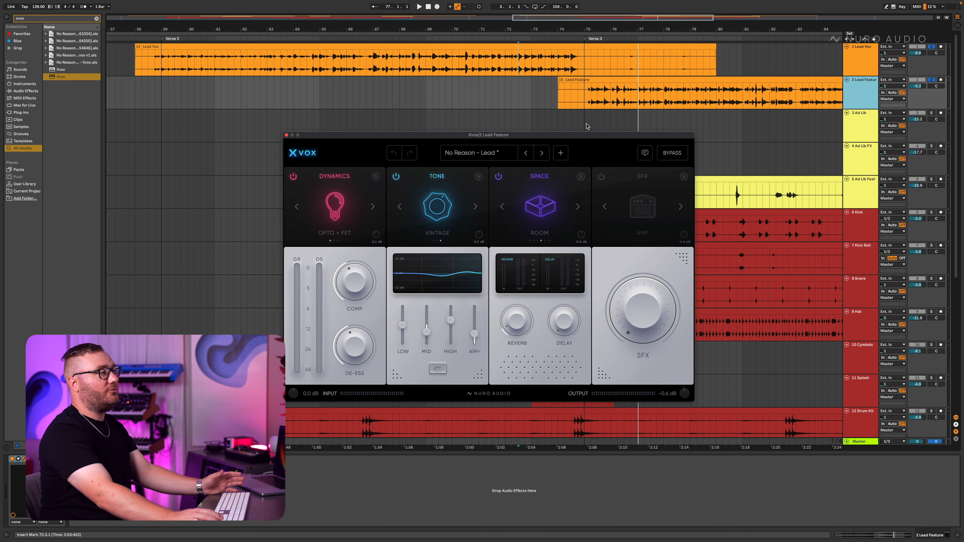
{"action": "left_click", "coordinate": [584, 100]}
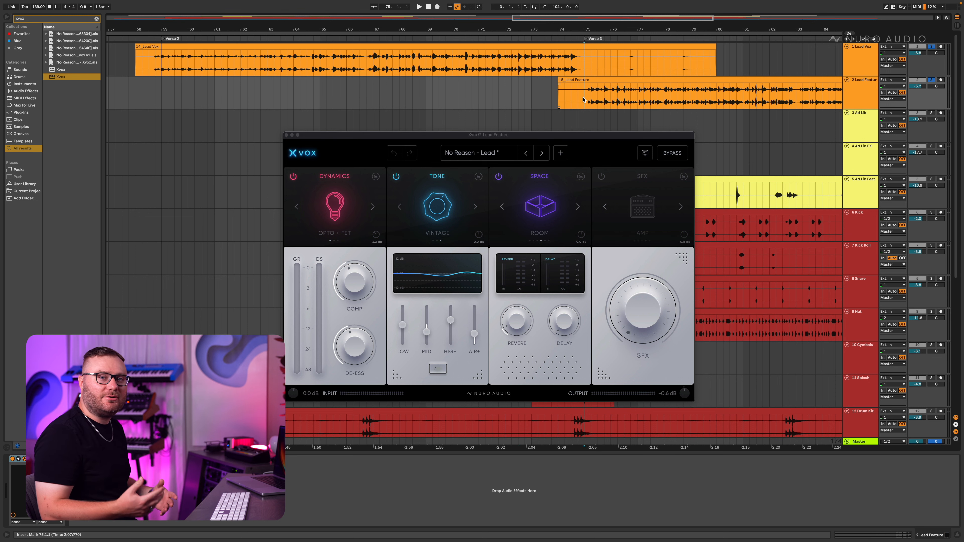
- Audition the handover from Lead Vox to Lead Feature with the Space module off, and switch Space back on
{"action": "left_click", "coordinate": [499, 178]}
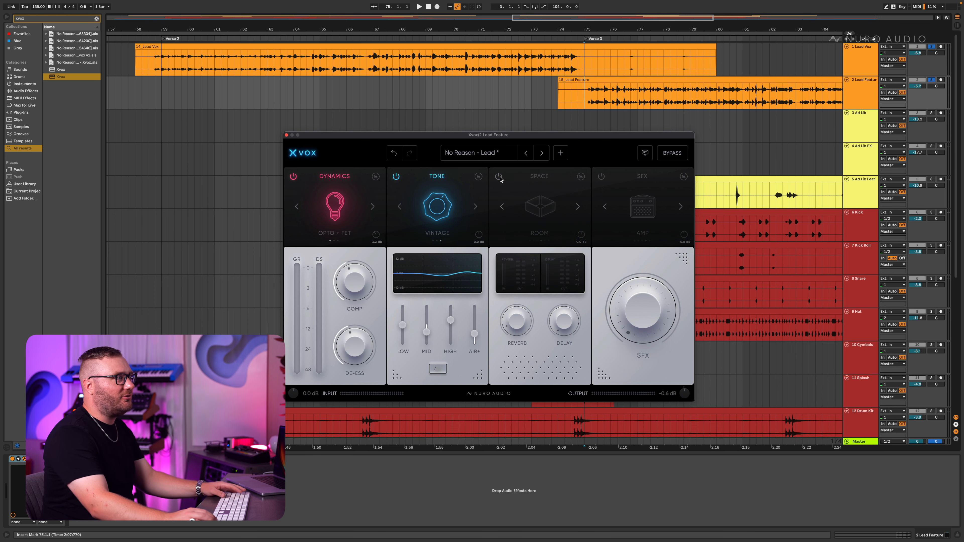
{"action": "left_click", "coordinate": [540, 65]}
{"action": "key", "text": "space"}
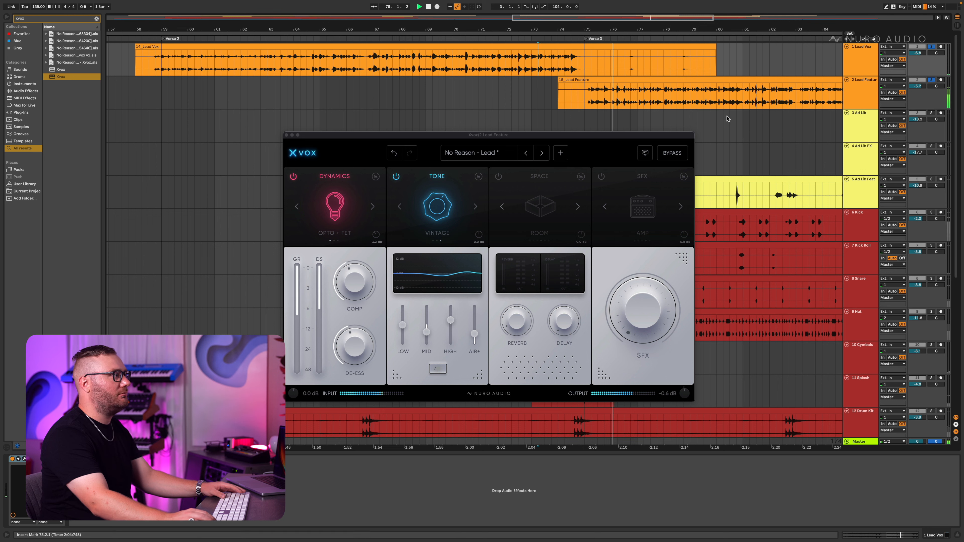
{"action": "left_click", "coordinate": [537, 174]}
{"action": "mouse_move", "coordinate": [517, 336]}
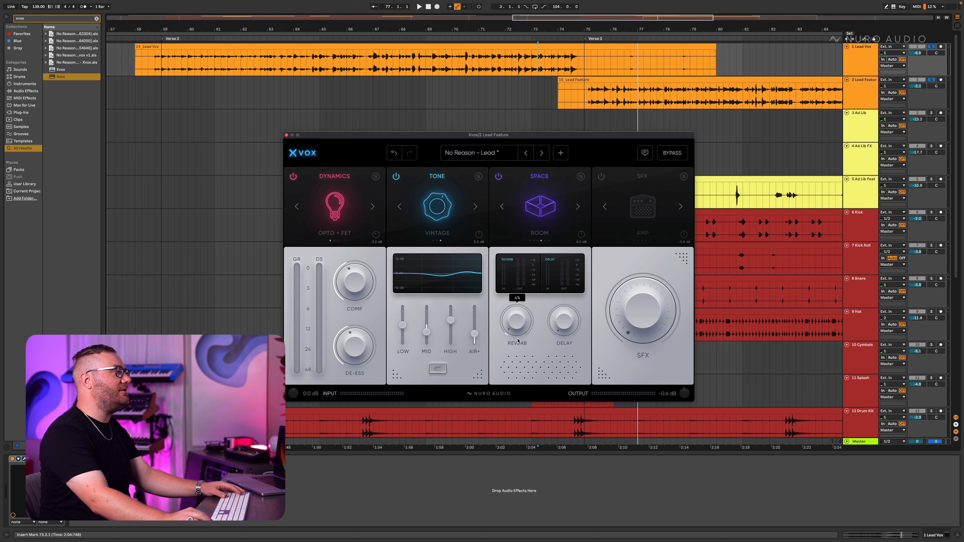
{"action": "key", "text": "space"}
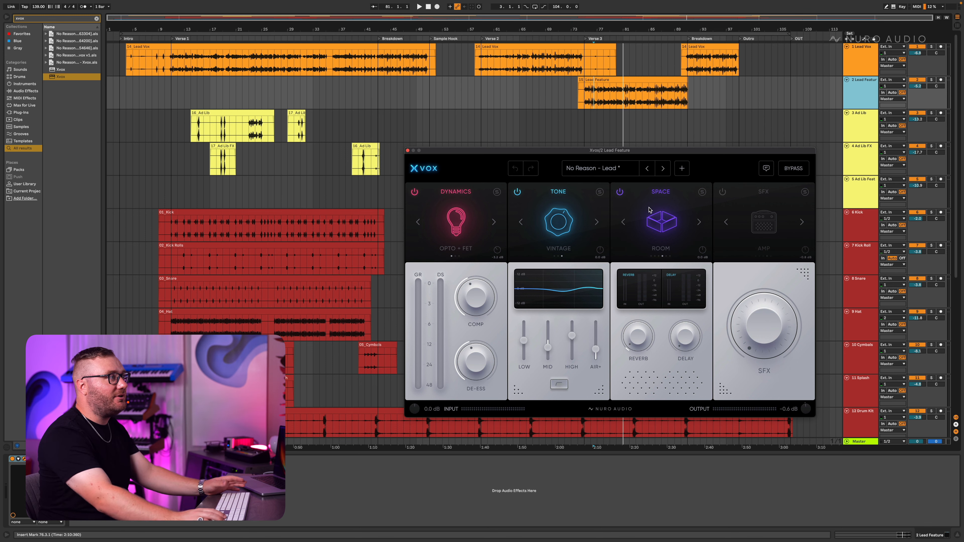
- Play the full mix from the start of Verse 3 and lower the Lead Feature Tone module's Low slightly
{"action": "left_click", "coordinate": [584, 96]}
{"action": "key", "text": "space"}
{"action": "left_click_drag", "start_coordinate": [525, 343], "coordinate": [525, 347]}
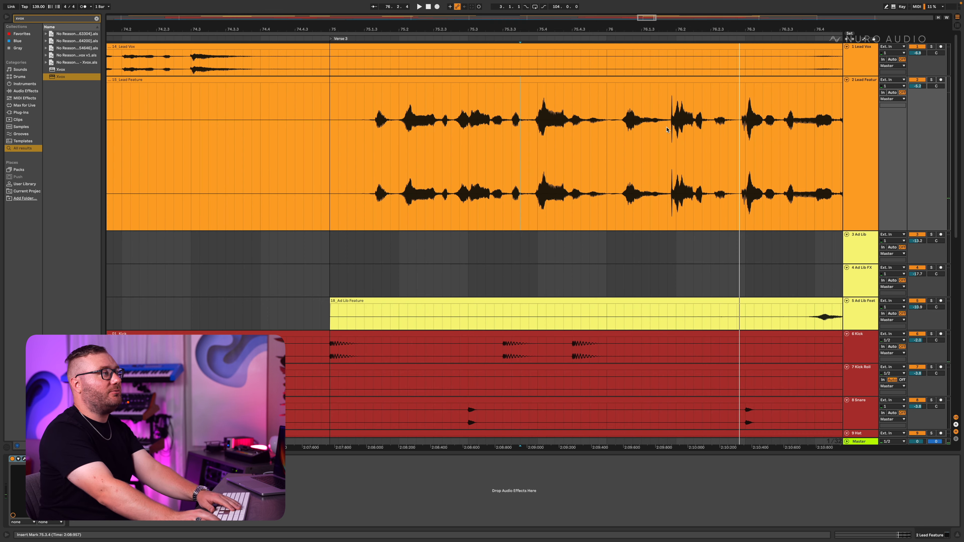
- Split the short spike just before 76.2 in the Lead Feature clip into its own clip and reduce that clip's gain
{"action": "left_click", "coordinate": [668, 129]}
{"action": "key", "text": "plus"}
{"action": "key", "text": "plus"}
{"action": "key", "text": "plus"}
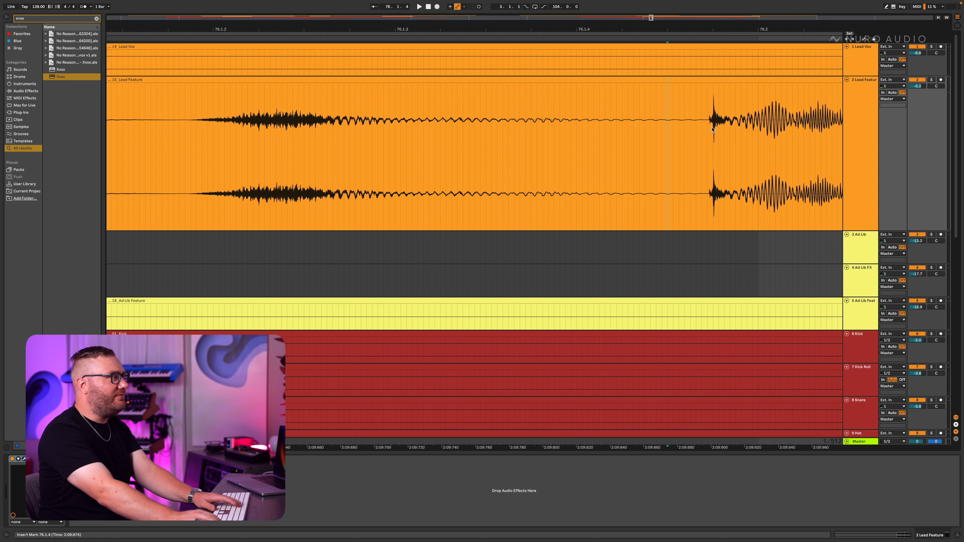
{"action": "left_click_drag", "start_coordinate": [702, 130], "coordinate": [729, 130]}
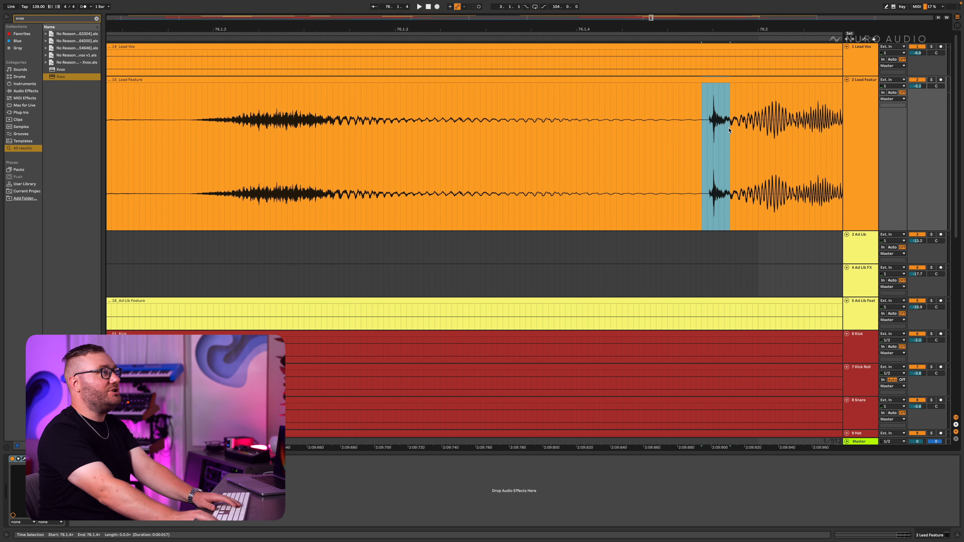
{"action": "key", "text": "super+e"}
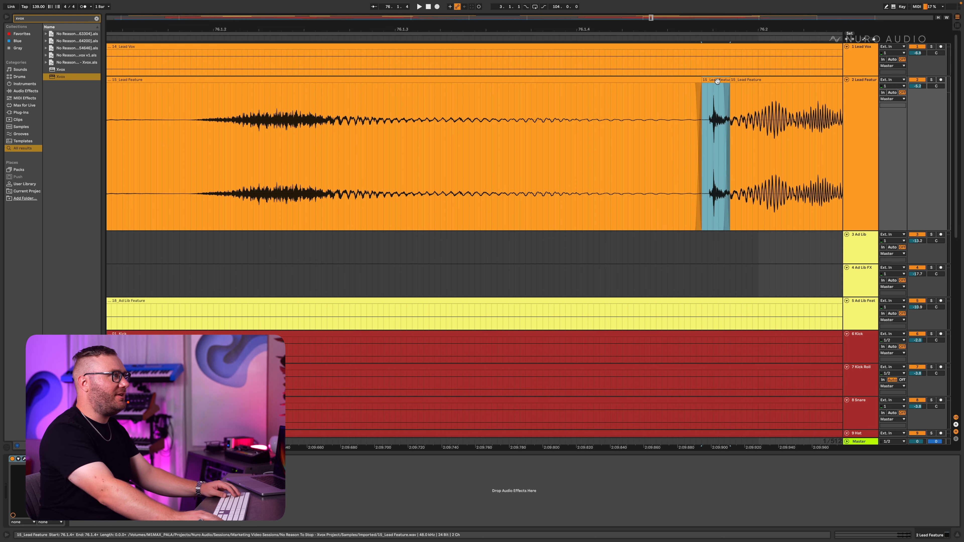
{"action": "double_click", "coordinate": [717, 80]}
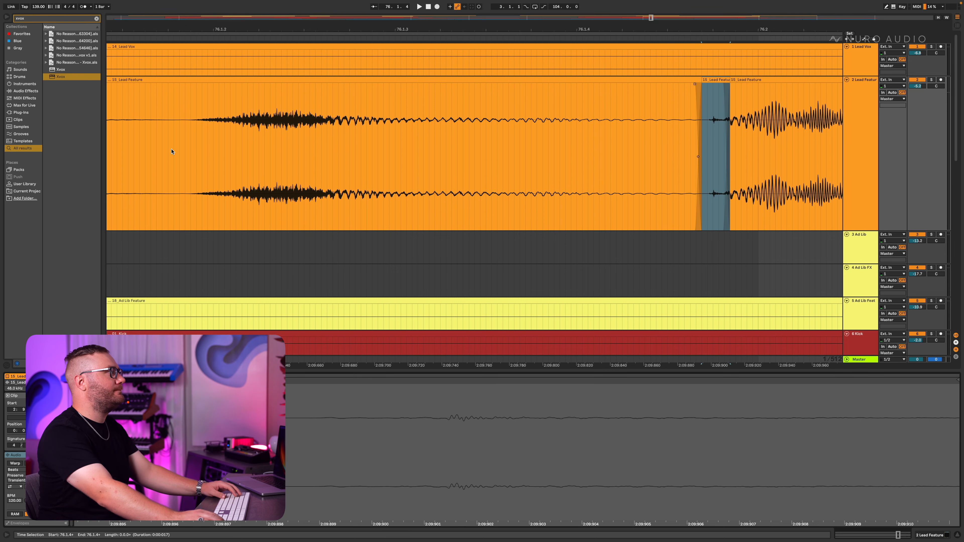
- Replay the start of Verse 3 to check the edited Lead Feature spike, and shrink the track back to normal height
{"action": "left_click", "coordinate": [187, 143]}
{"action": "key", "text": "space"}
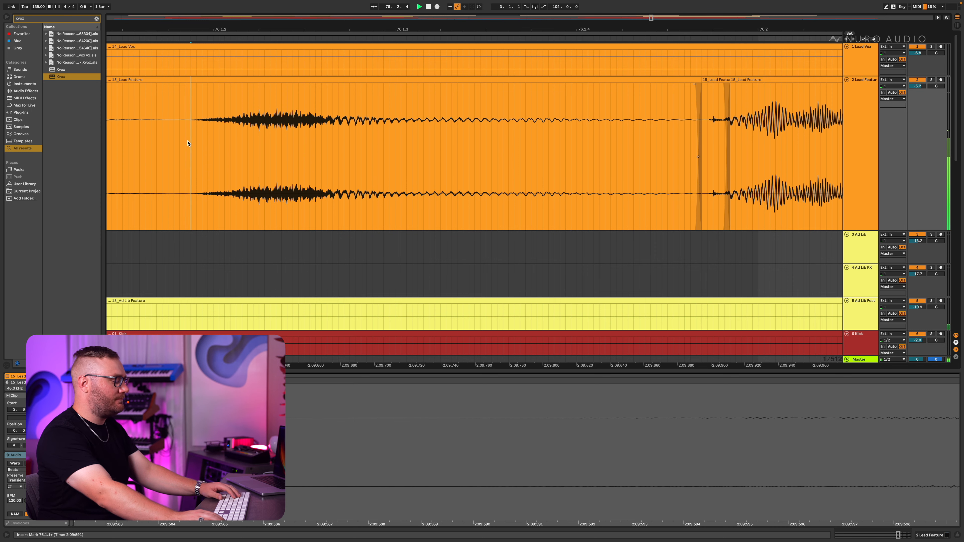
{"action": "scroll", "coordinate": [188, 144], "scroll_direction": "down", "scroll_amount": 15}
{"action": "scroll", "coordinate": [193, 153], "scroll_direction": "left", "scroll_amount": 5}
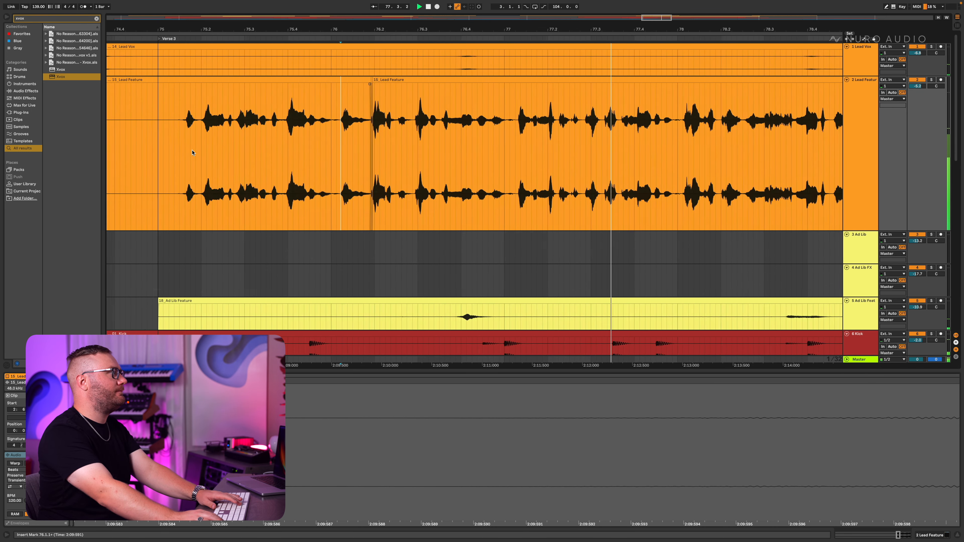
{"action": "left_click", "coordinate": [266, 149]}
{"action": "key", "text": "space"}
{"action": "key", "text": "space"}
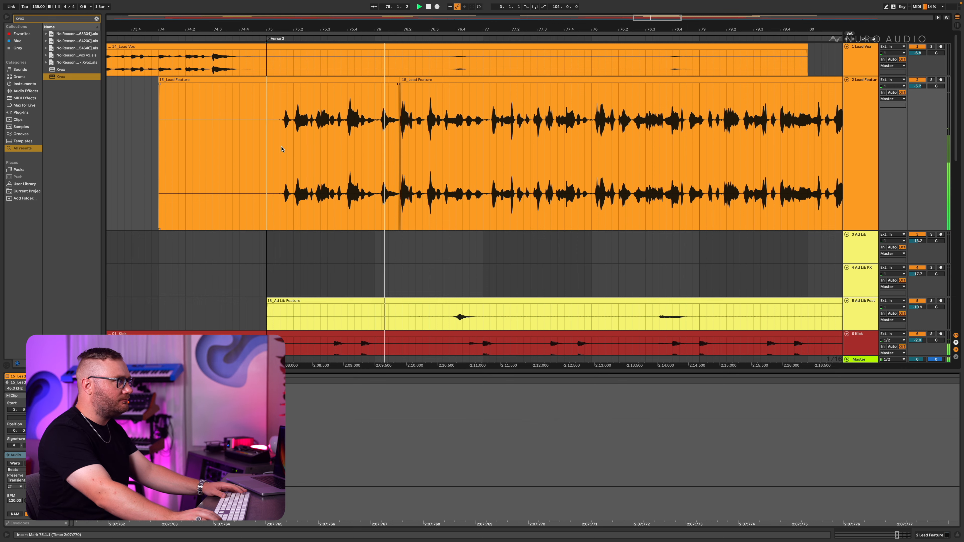
{"action": "scroll", "coordinate": [282, 149], "scroll_direction": "down", "scroll_amount": 6}
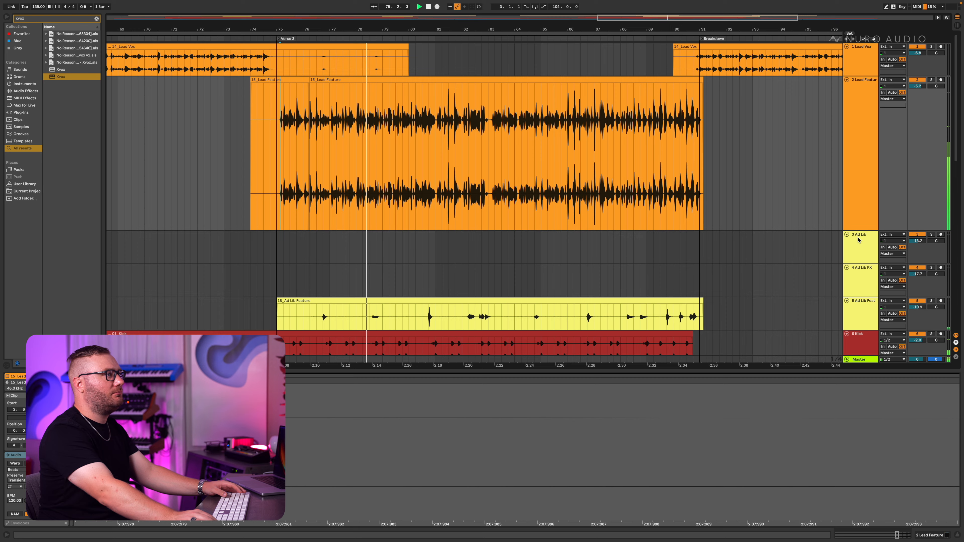
{"action": "left_click_drag", "start_coordinate": [859, 231], "coordinate": [856, 107]}
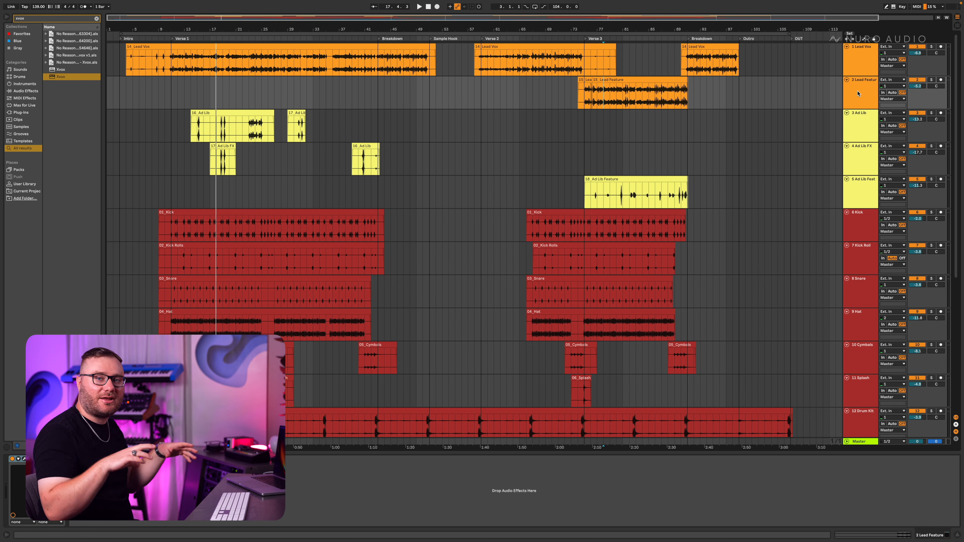
- Compare the Lead Feature vocal in Verse 3 with the Lead Vox in Verse 1 in the full mix
{"action": "key", "text": "space"}
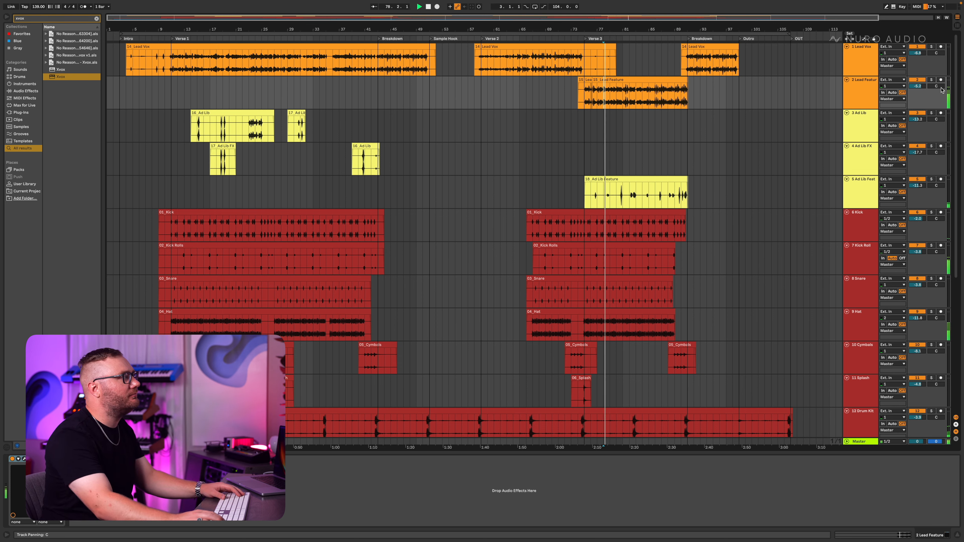
{"action": "left_click", "coordinate": [333, 69]}
{"action": "key", "text": "space"}
{"action": "key", "text": "space"}
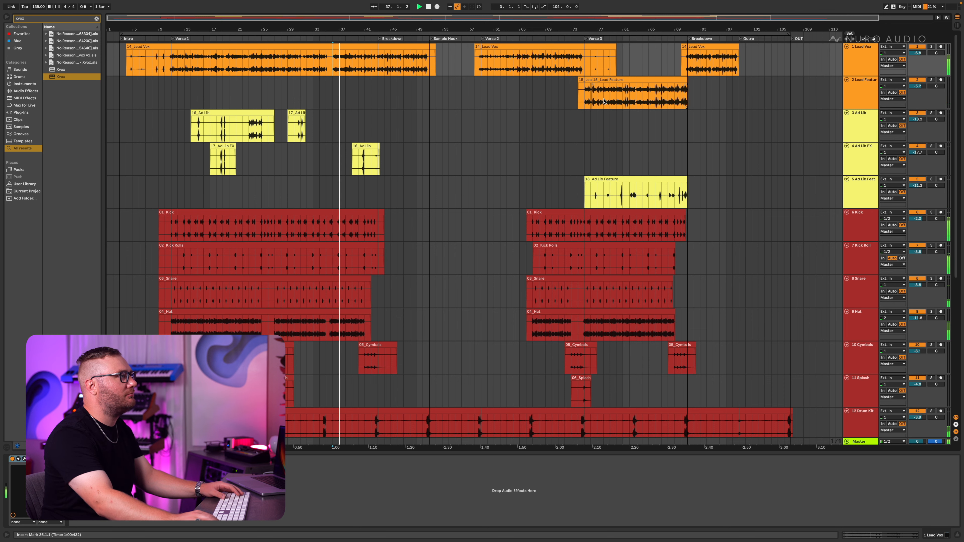
{"action": "left_click", "coordinate": [605, 101]}
{"action": "key", "text": "space"}
{"action": "key", "text": "space"}
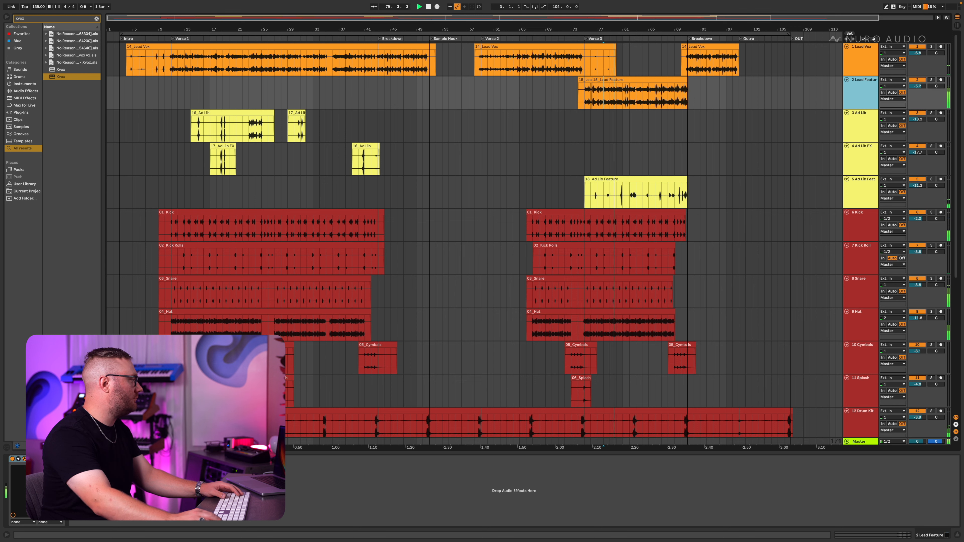
{"action": "left_click", "coordinate": [192, 66]}
{"action": "key", "text": "space"}
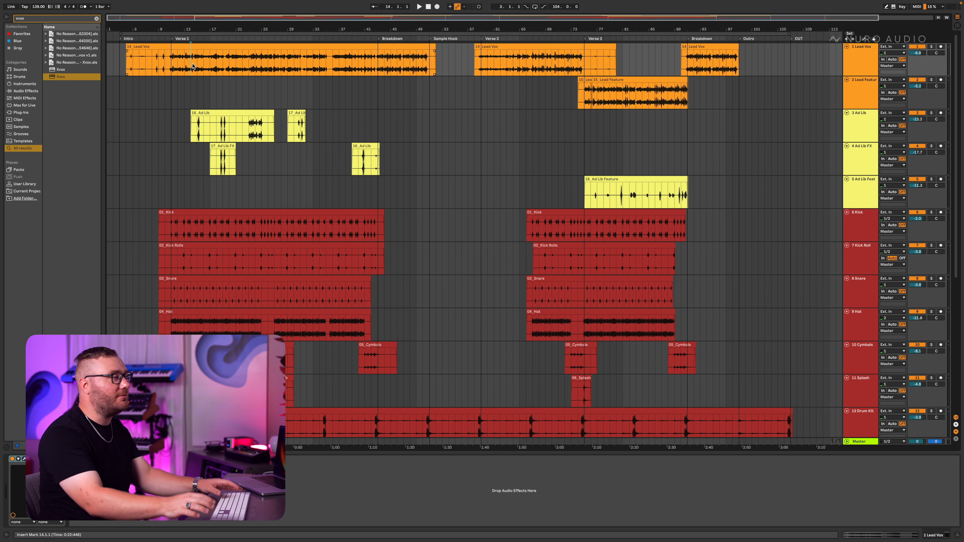
- Duplicate the Lead Vox track and delete everything from the copy except its two breakdown sections
{"action": "left_click", "coordinate": [859, 60]}
{"action": "key", "text": "ctrl+d"}
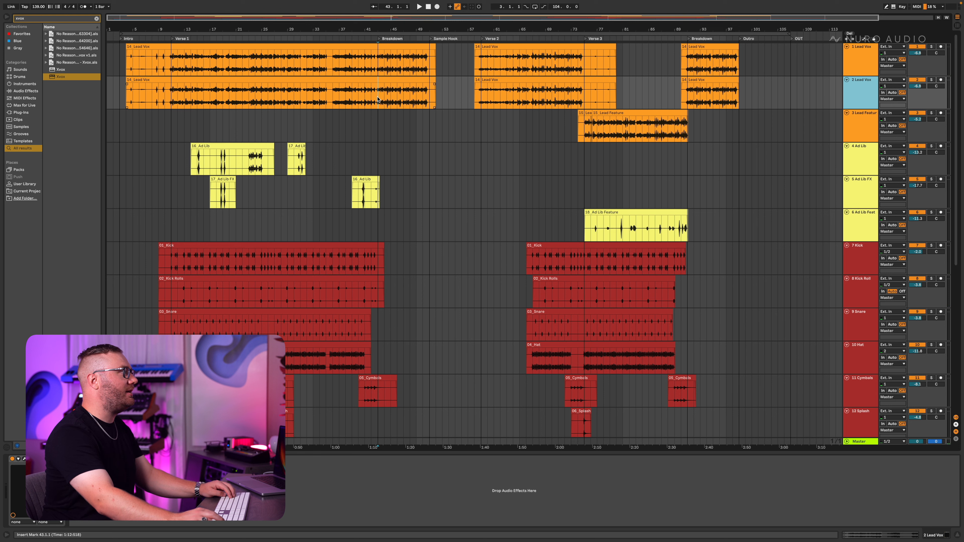
{"action": "left_click_drag", "start_coordinate": [377, 99], "coordinate": [48, 87]}
{"action": "key", "text": "Delete"}
{"action": "left_click_drag", "start_coordinate": [427, 92], "coordinate": [445, 90]}
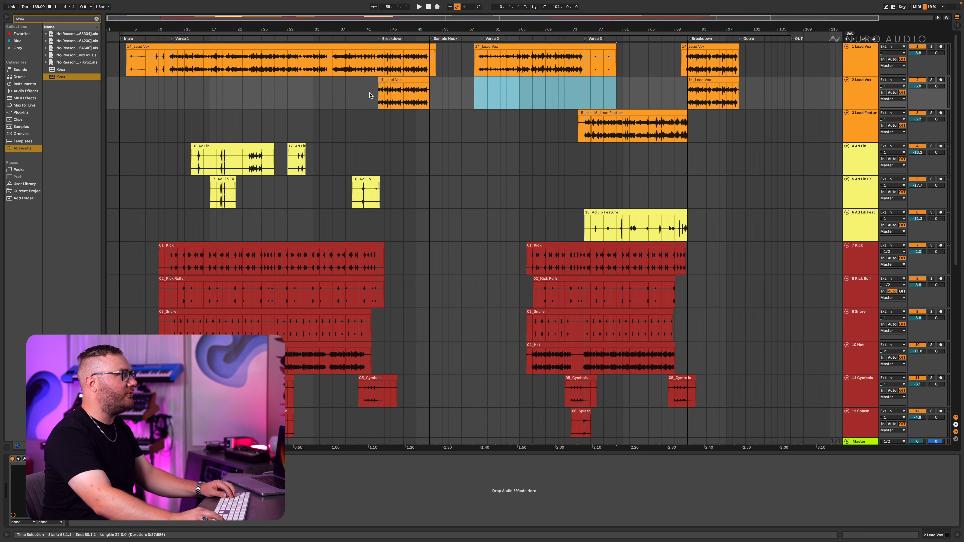
- Move the duplicated vocal track below the Ad Lib Feature track and rename it VOX FX
{"action": "left_click", "coordinate": [370, 95]}
{"action": "left_click", "coordinate": [870, 95]}
{"action": "key", "text": "F2"}
{"action": "key", "text": "space"}
{"action": "left_click_drag", "start_coordinate": [863, 134], "coordinate": [854, 225]}
{"action": "key", "text": "super+r"}
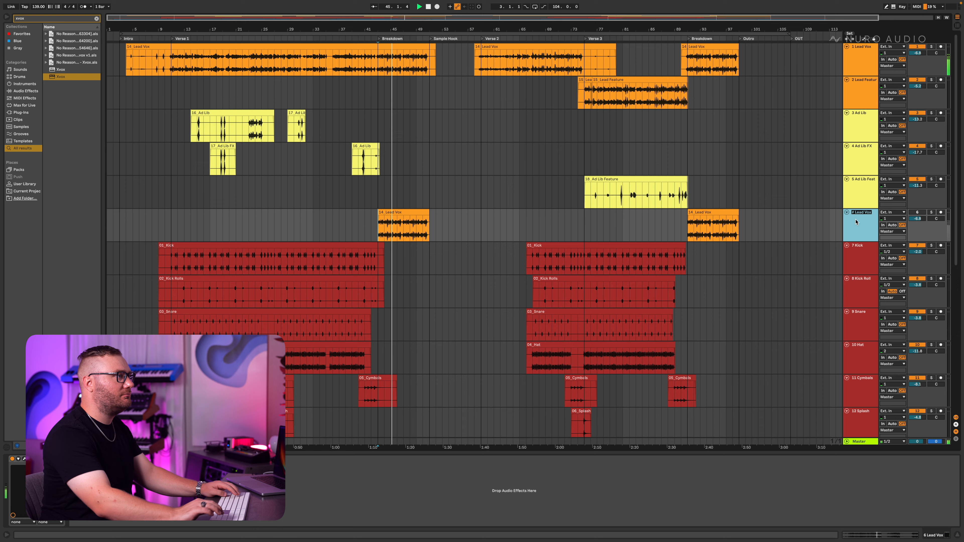
{"action": "key", "text": "Return"}
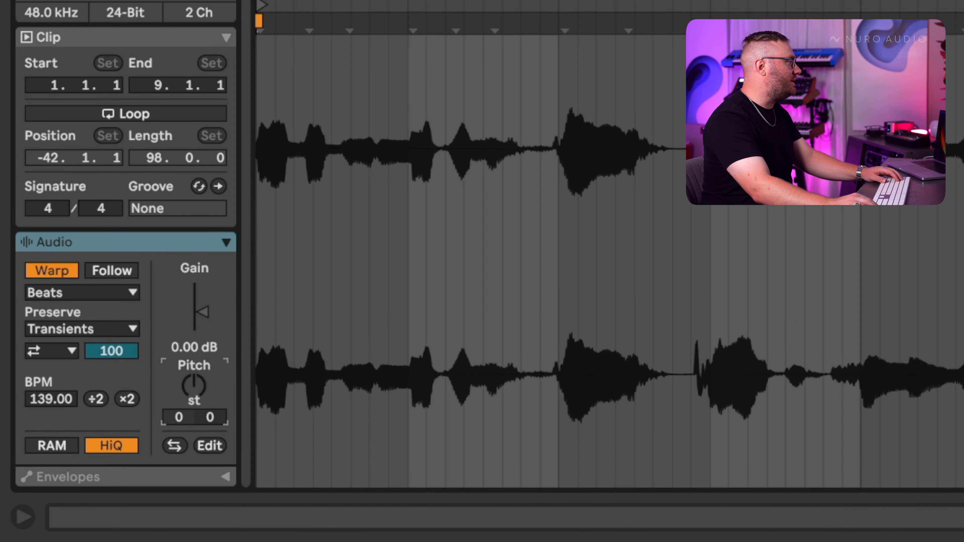
- Transpose the VOX FX clip down 12 semitones, change its Beats transient loop mode and lower the transient envelope
{"action": "left_click_drag", "start_coordinate": [121, 442], "coordinate": [124, 446]}
{"action": "left_click_drag", "start_coordinate": [198, 387], "coordinate": [198, 399]}
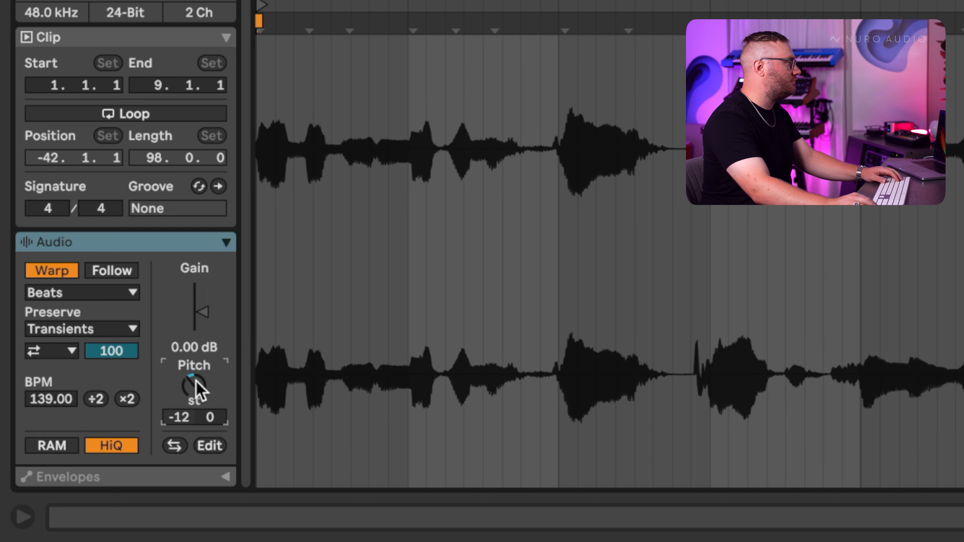
{"action": "left_click", "coordinate": [65, 348]}
{"action": "left_click", "coordinate": [57, 366]}
{"action": "left_click_drag", "start_coordinate": [111, 350], "coordinate": [110, 370]}
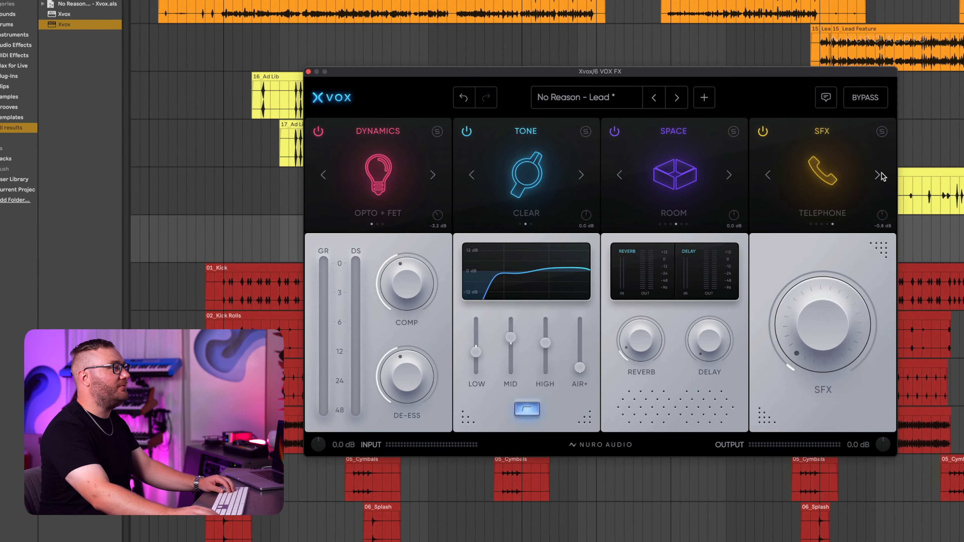
- Change the SFX module model on the VOX FX track's Xvox to Pitch Widener
{"action": "left_click", "coordinate": [878, 175]}
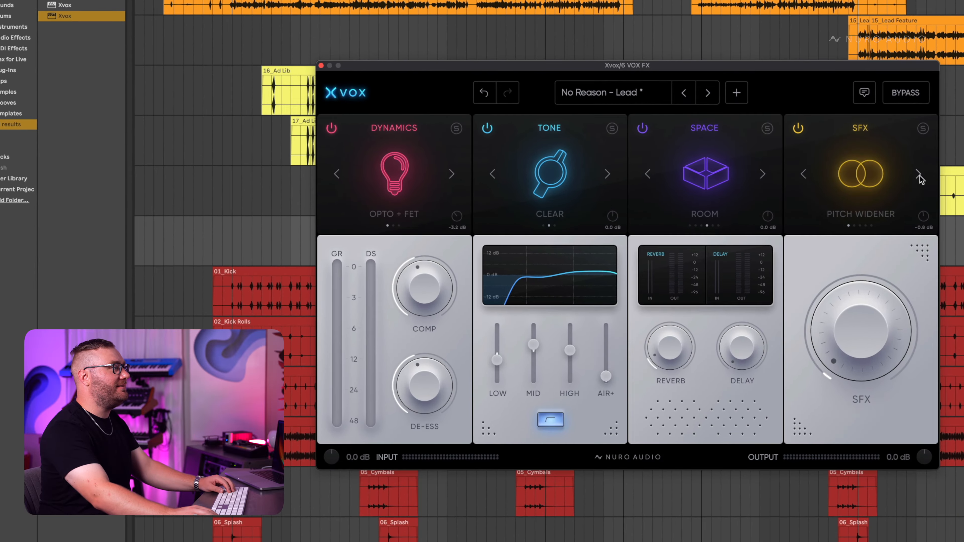
{"action": "left_click", "coordinate": [955, 318]}
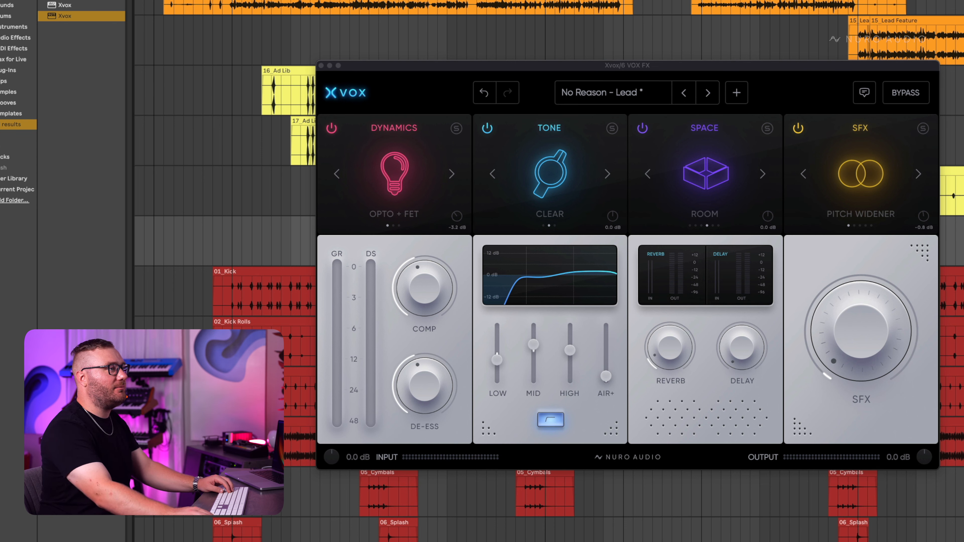
- Raise the SFX amount in the VOX FX track's Xvox, and lower that track's volume to about -18.1 dB while playing the first breakdown
{"action": "key", "text": "space"}
{"action": "left_click_drag", "start_coordinate": [868, 332], "coordinate": [872, 191]}
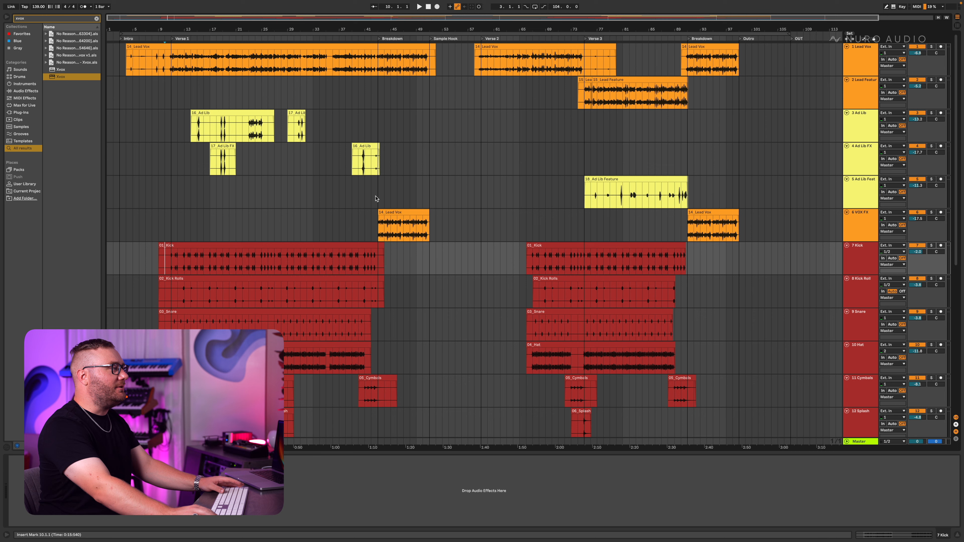
{"action": "left_click", "coordinate": [376, 198]}
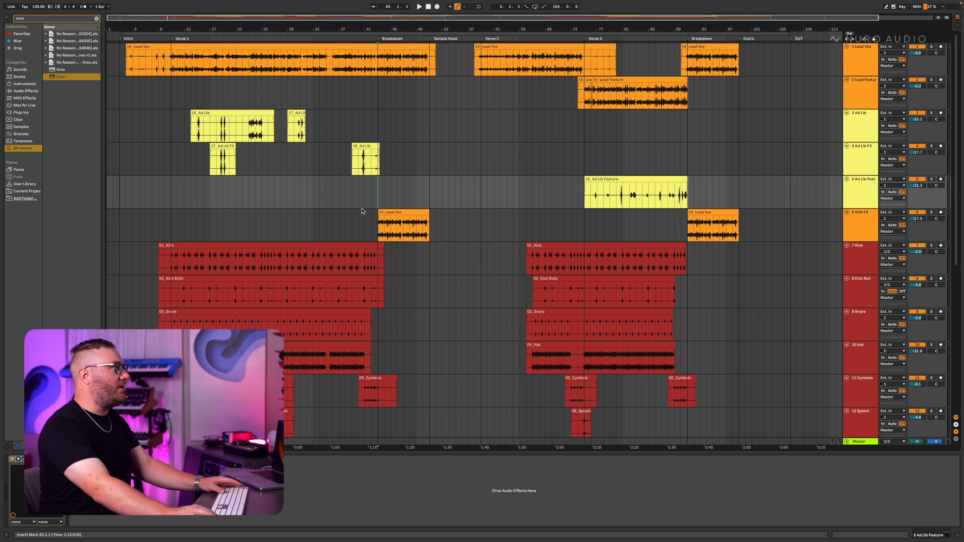
{"action": "key", "text": "space"}
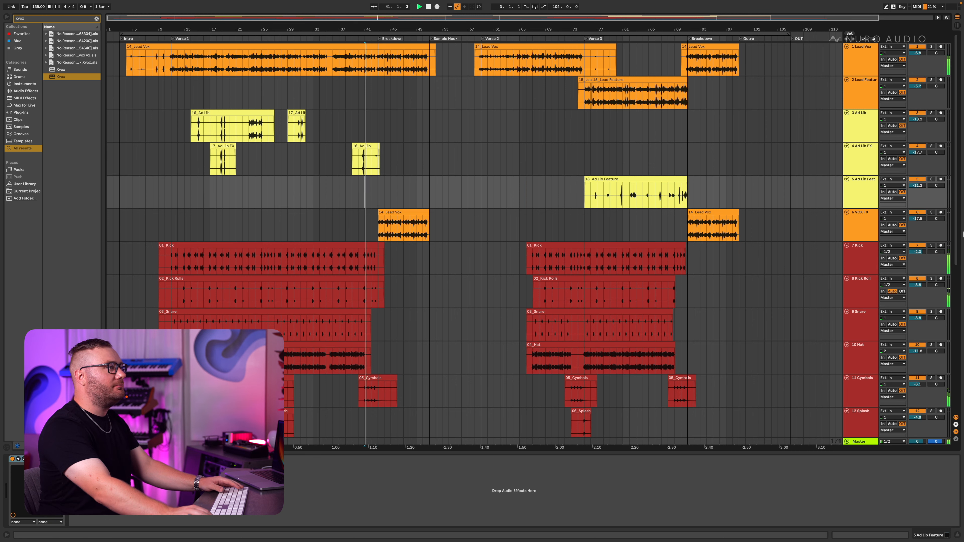
{"action": "left_click_drag", "start_coordinate": [917, 219], "coordinate": [918, 223]}
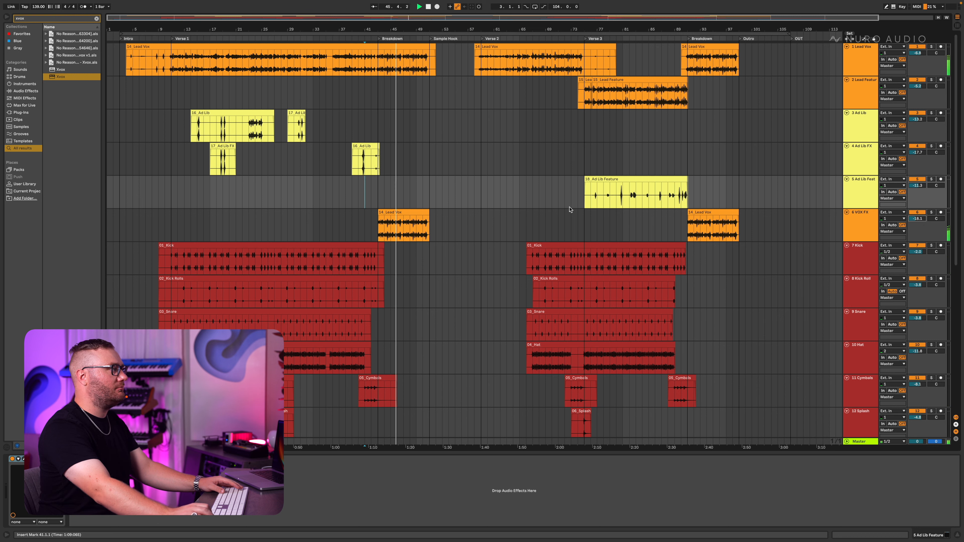
- Group the tracks from Snare through the last Sample Chop, leaving out 808, and name the group Inst Group
{"action": "scroll", "coordinate": [573, 208], "scroll_direction": "down", "scroll_amount": 5}
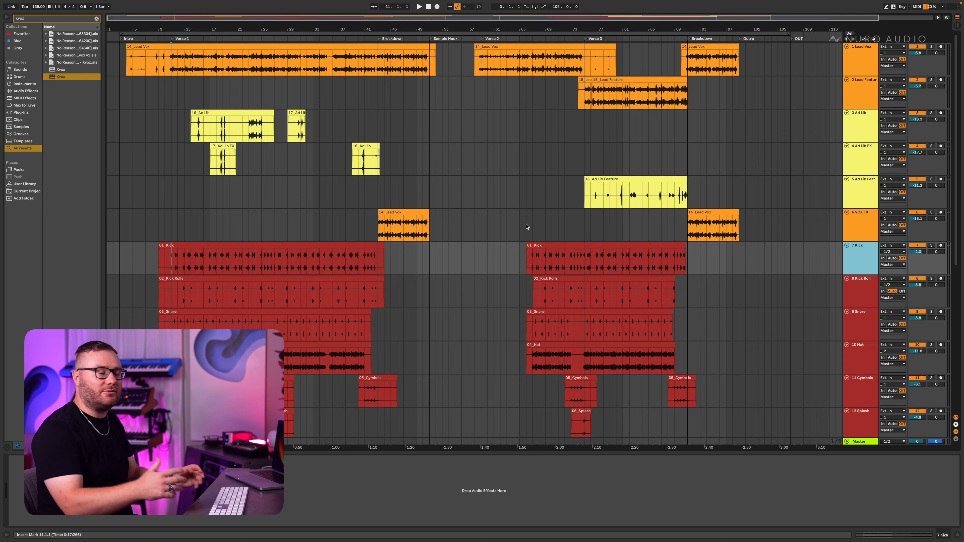
{"action": "scroll", "coordinate": [857, 221], "scroll_direction": "down", "scroll_amount": 4}
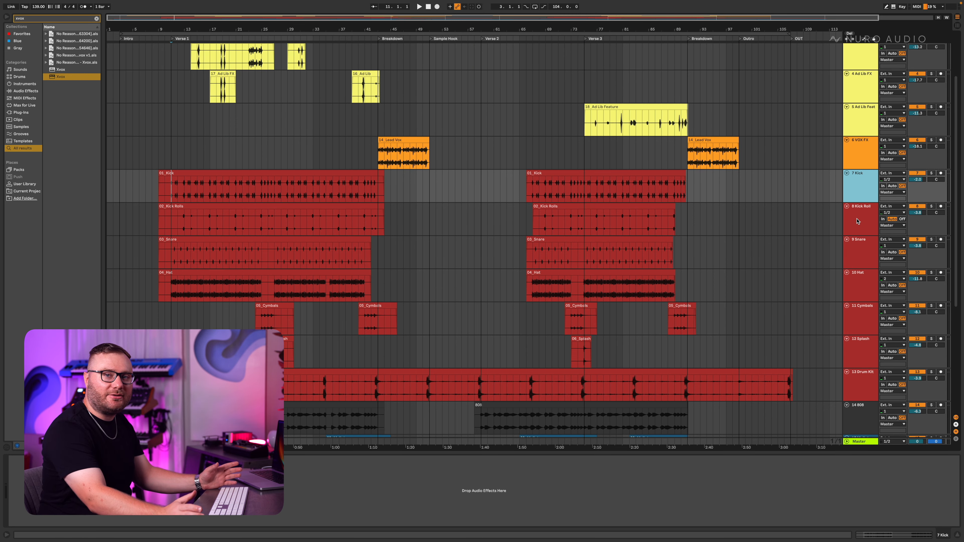
{"action": "left_click", "coordinate": [862, 243]}
{"action": "scroll", "coordinate": [862, 215], "scroll_direction": "down", "scroll_amount": 8}
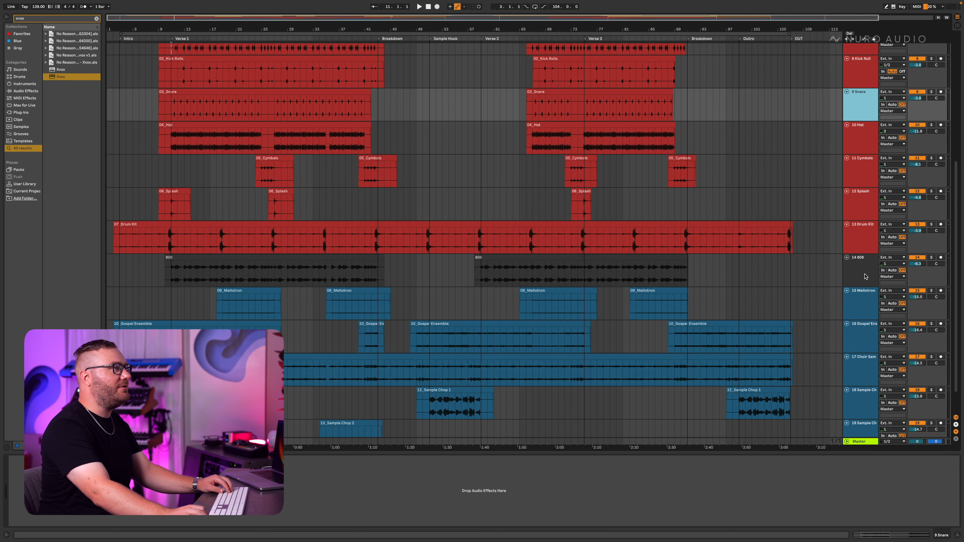
{"action": "scroll", "coordinate": [865, 275], "scroll_direction": "down", "scroll_amount": 2}
{"action": "left_click", "coordinate": [867, 409], "text": "shift"}
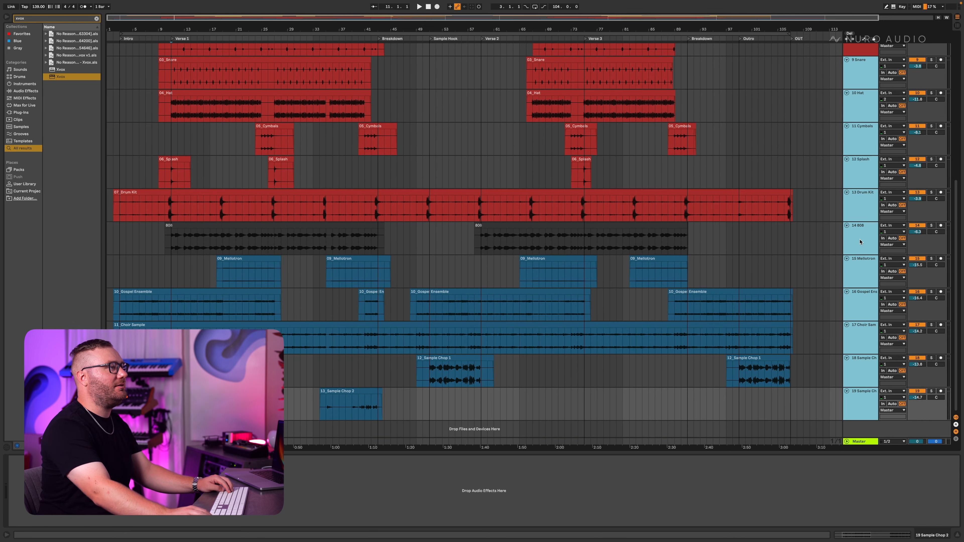
{"action": "key", "text": "super+g"}
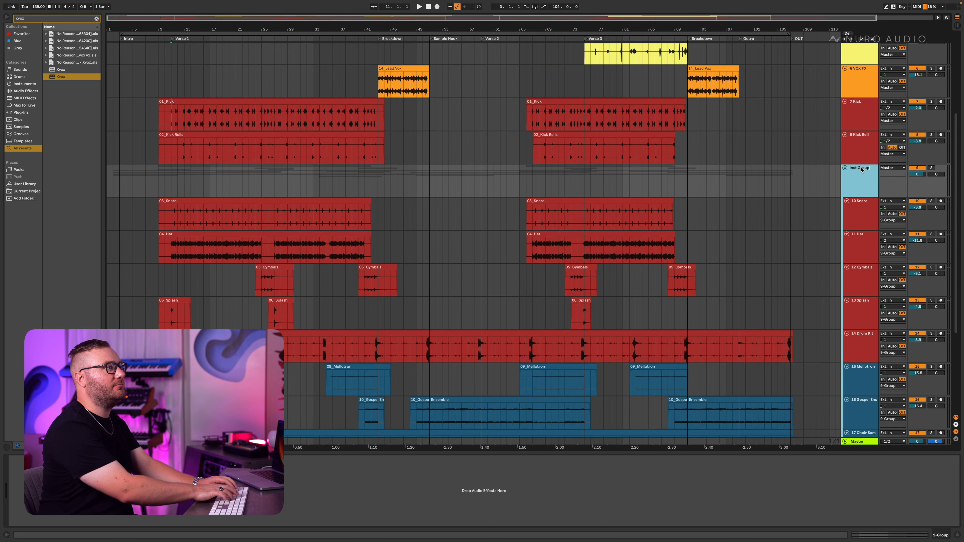
{"action": "key", "text": "Return"}
- Solo the Inst Group during playback and move the 808 track directly above it
{"action": "key", "text": "space"}
{"action": "scroll", "coordinate": [244, 213], "scroll_direction": "down", "scroll_amount": 9}
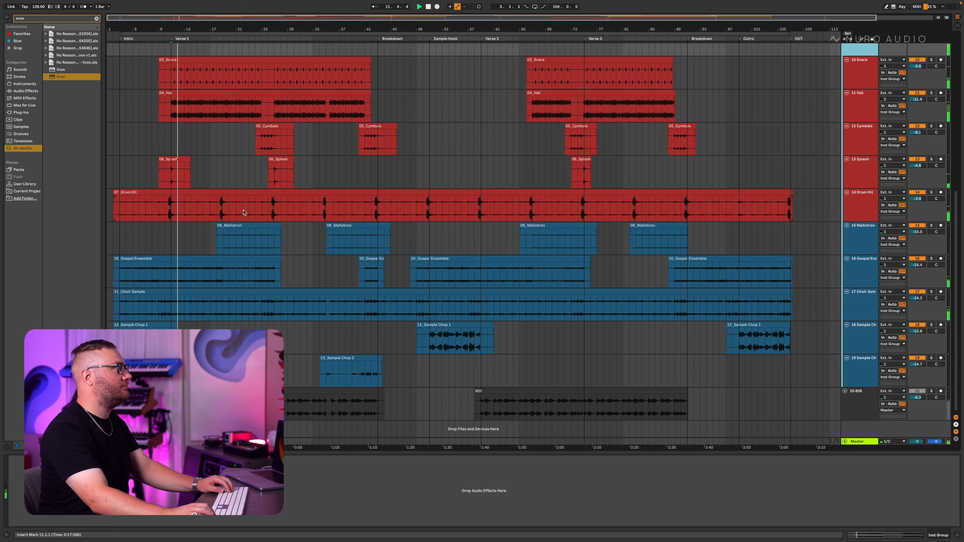
{"action": "left_click", "coordinate": [866, 398]}
{"action": "left_click_drag", "start_coordinate": [861, 401], "coordinate": [857, 83]}
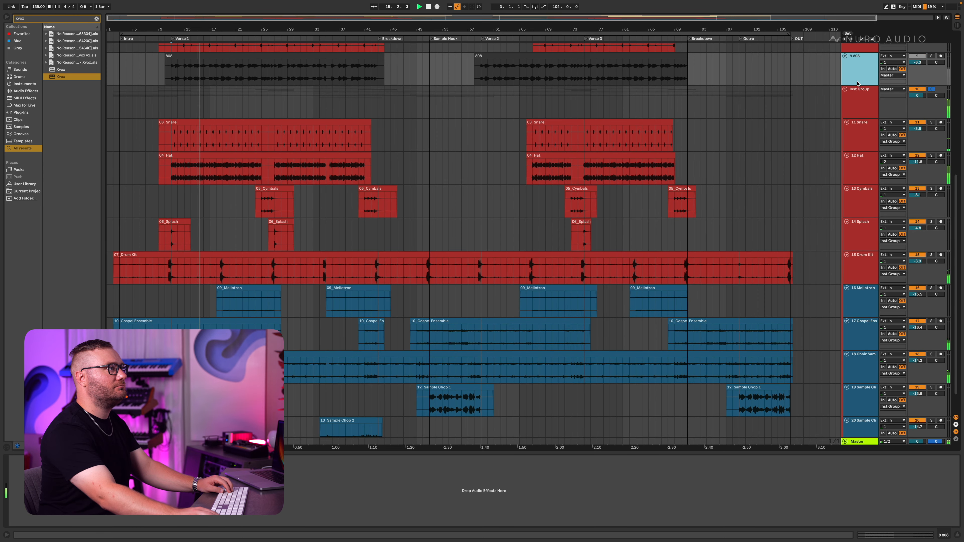
- Set the playback start just before Verse 1 and add an EQ Eight to the Inst Group
{"action": "scroll", "coordinate": [865, 84], "scroll_direction": "up", "scroll_amount": 4}
{"action": "left_click", "coordinate": [872, 83]}
{"action": "left_click", "coordinate": [857, 152], "text": "shift"}
{"action": "left_click", "coordinate": [166, 216]}
{"action": "left_click", "coordinate": [920, 178]}
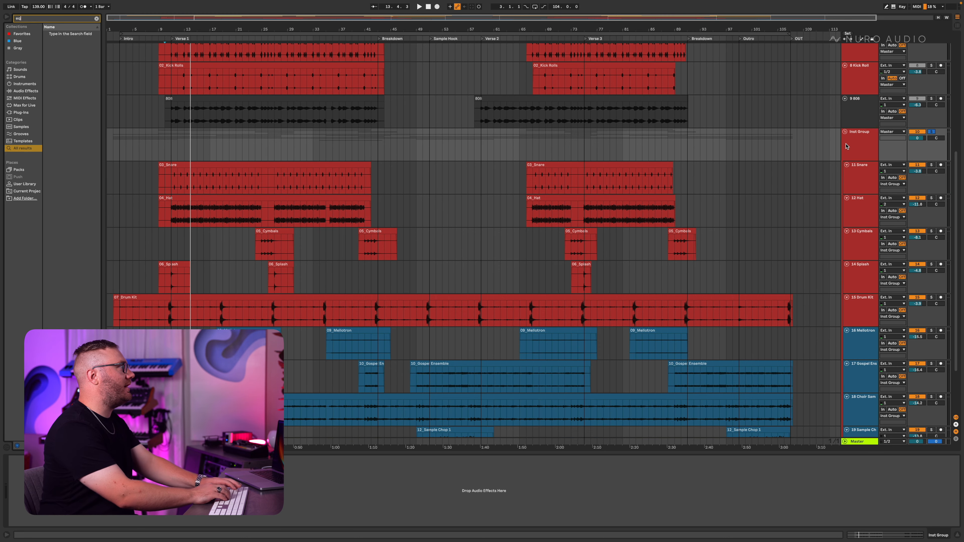
{"action": "key", "text": "Down"}
{"action": "key", "text": "Down"}
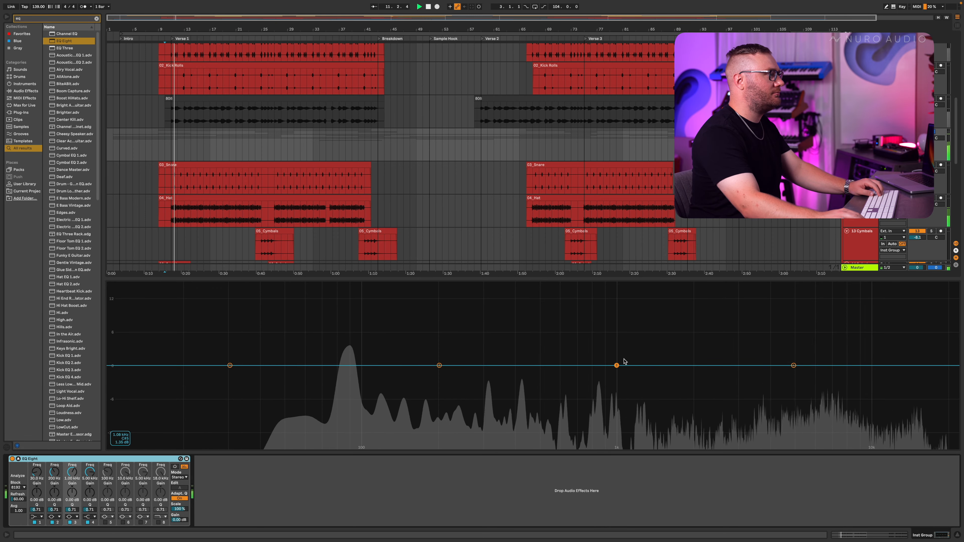
- Boost EQ Eight band 3 by about 1.28 dB at 1.47 kHz and slightly raise the band 4 high shelf
{"action": "left_click_drag", "start_coordinate": [616, 366], "coordinate": [664, 356]}
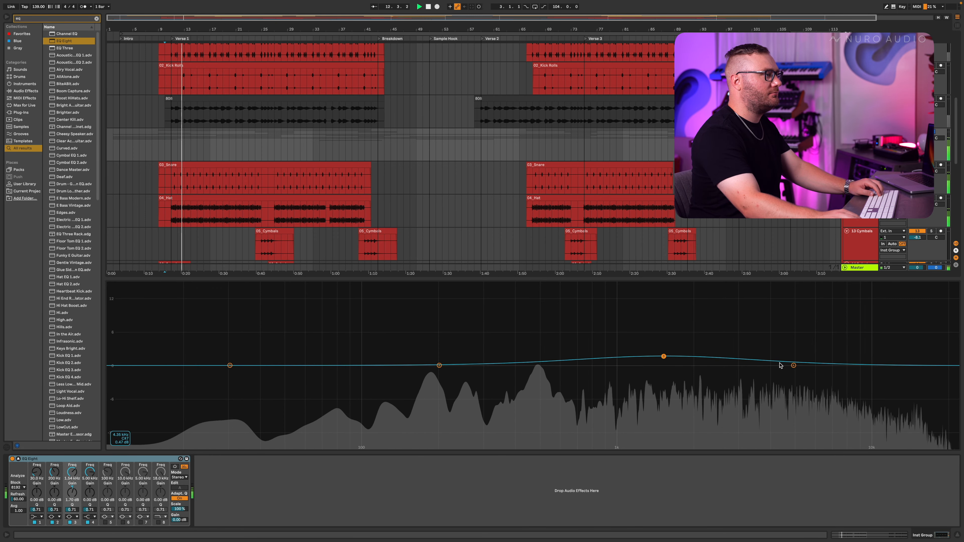
{"action": "left_click_drag", "start_coordinate": [793, 365], "coordinate": [804, 355]}
{"action": "left_click_drag", "start_coordinate": [664, 356], "coordinate": [659, 358]}
{"action": "left_click_drag", "start_coordinate": [807, 356], "coordinate": [810, 358]}
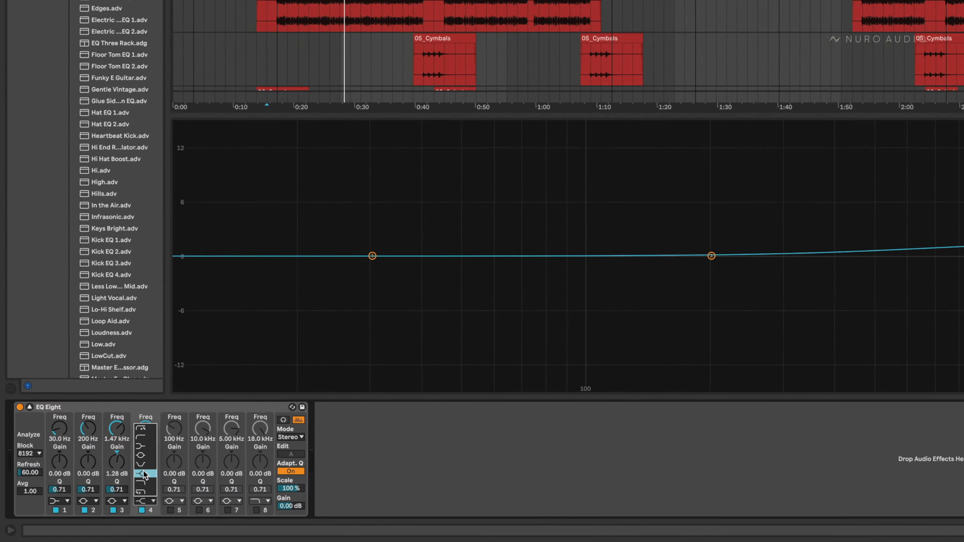
- Switch EQ band 4 to a bell boosting about 2.74 dB at 11.7 kHz, and low-cut at 43 Hz with band 1
{"action": "left_click", "coordinate": [90, 517]}
{"action": "left_click", "coordinate": [251, 393]}
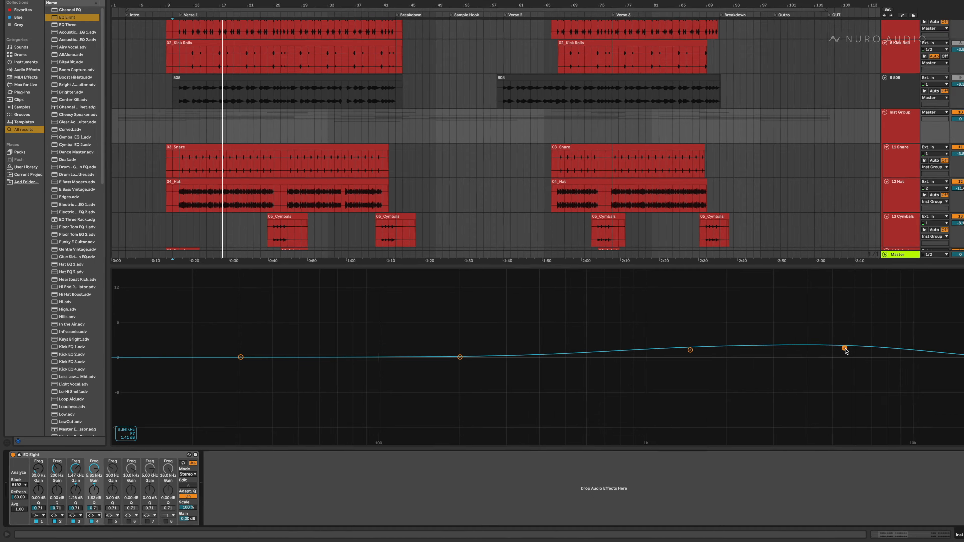
{"action": "left_click_drag", "start_coordinate": [810, 357], "coordinate": [852, 351]}
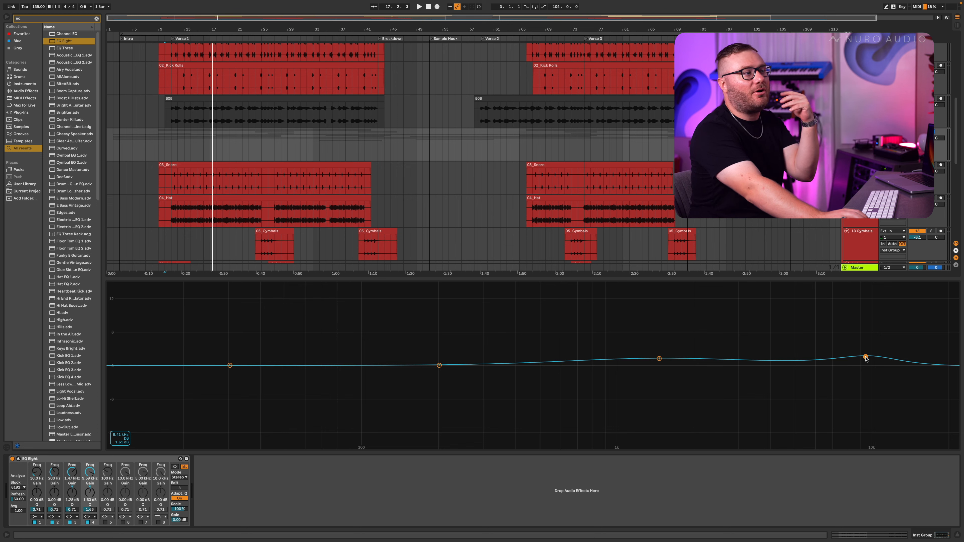
{"action": "key", "text": "space"}
{"action": "left_click_drag", "start_coordinate": [865, 358], "coordinate": [887, 349]}
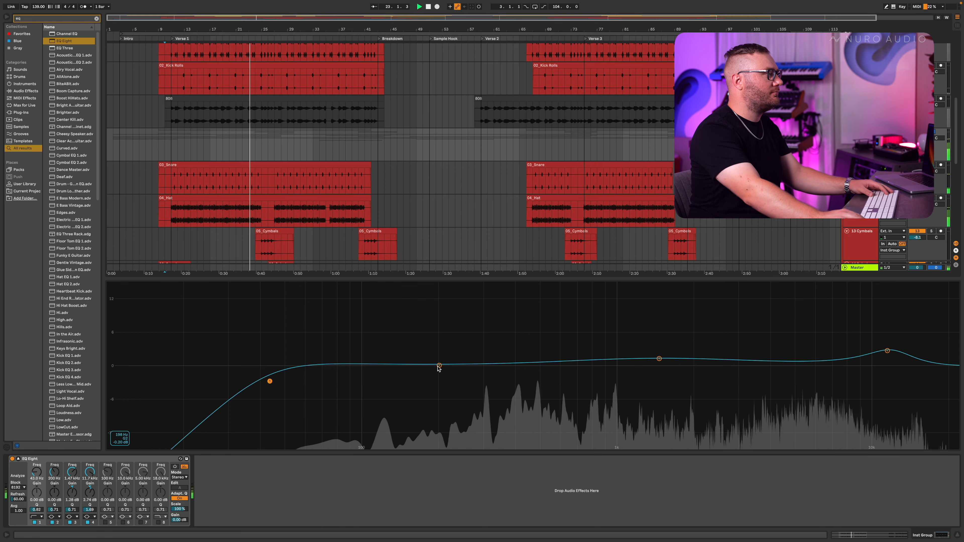
- Boost EQ band 2 by about 1.63 dB at 145 Hz and try a midrange cut with band 5 around 871 Hz
{"action": "left_click_drag", "start_coordinate": [439, 365], "coordinate": [422, 355]}
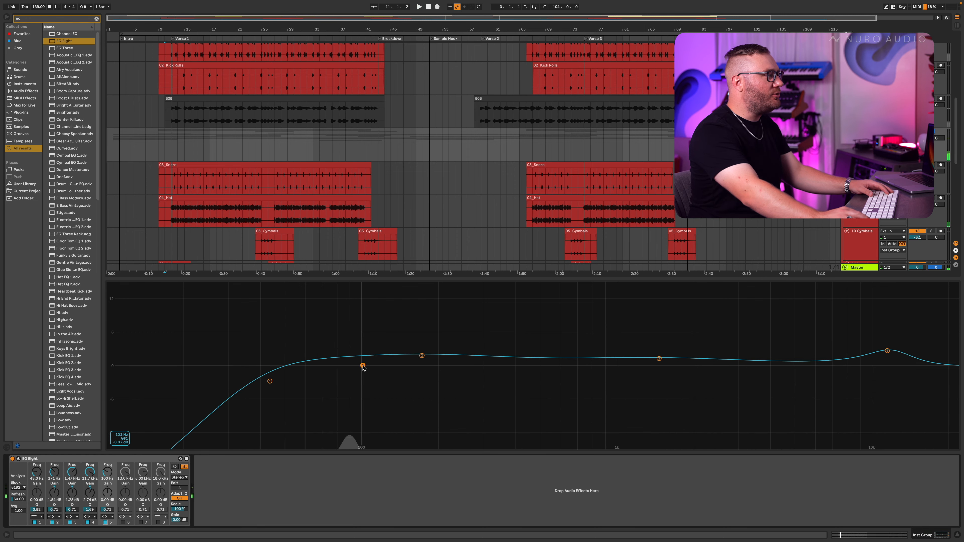
{"action": "left_click_drag", "start_coordinate": [362, 366], "coordinate": [549, 368]}
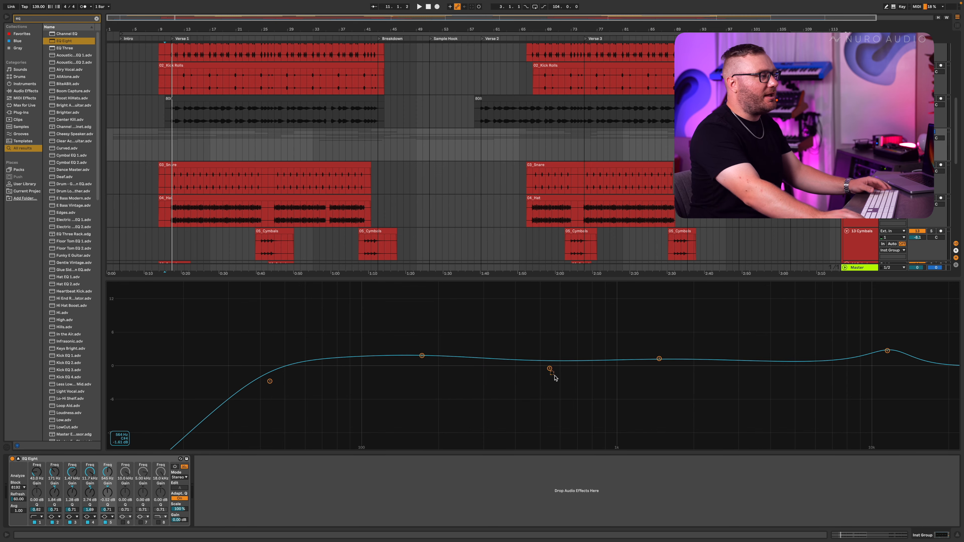
{"action": "left_click_drag", "start_coordinate": [549, 369], "coordinate": [559, 379]}
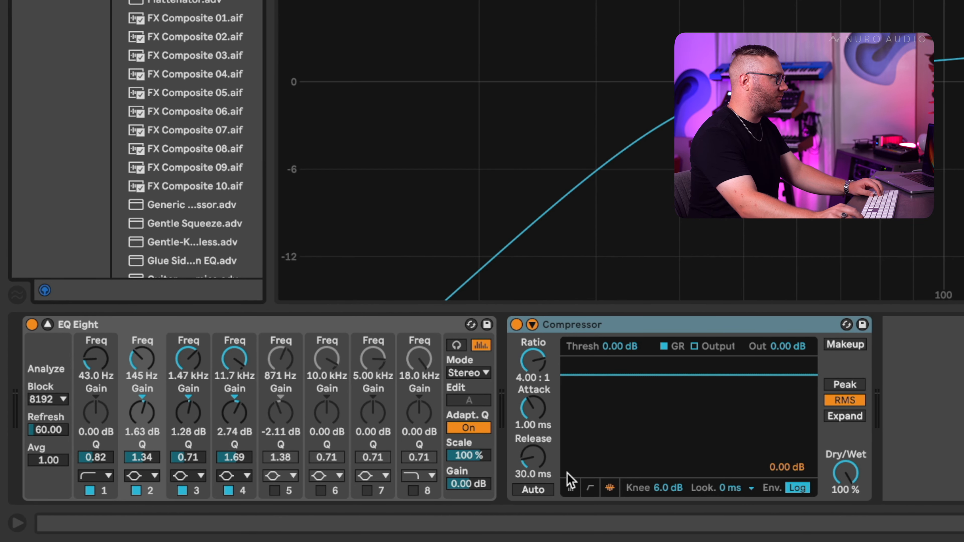
- Show the Compressor's transfer curve and set ratio 2:1, attack 34 ms, release 106 ms and threshold about -22.6 dB
{"action": "left_click", "coordinate": [591, 487]}
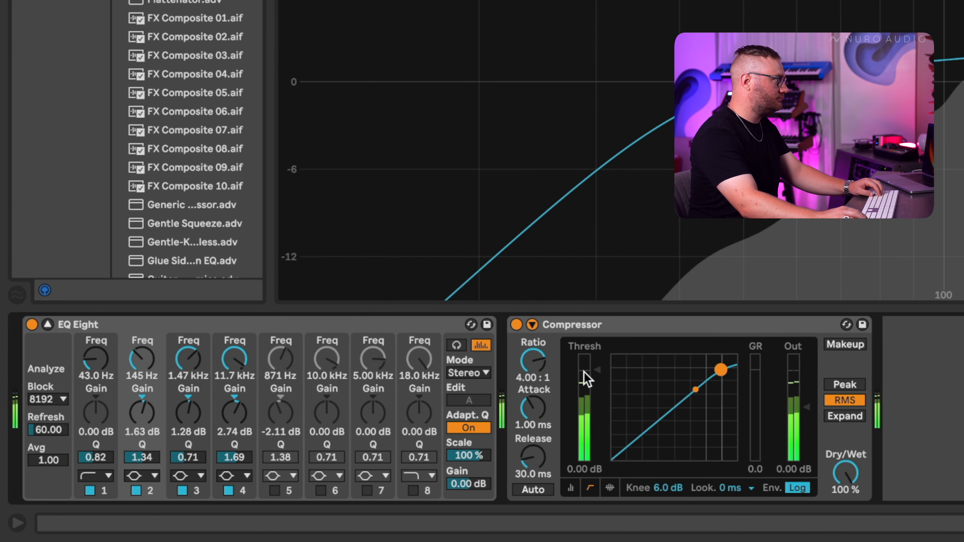
{"action": "left_click_drag", "start_coordinate": [542, 365], "coordinate": [541, 387]}
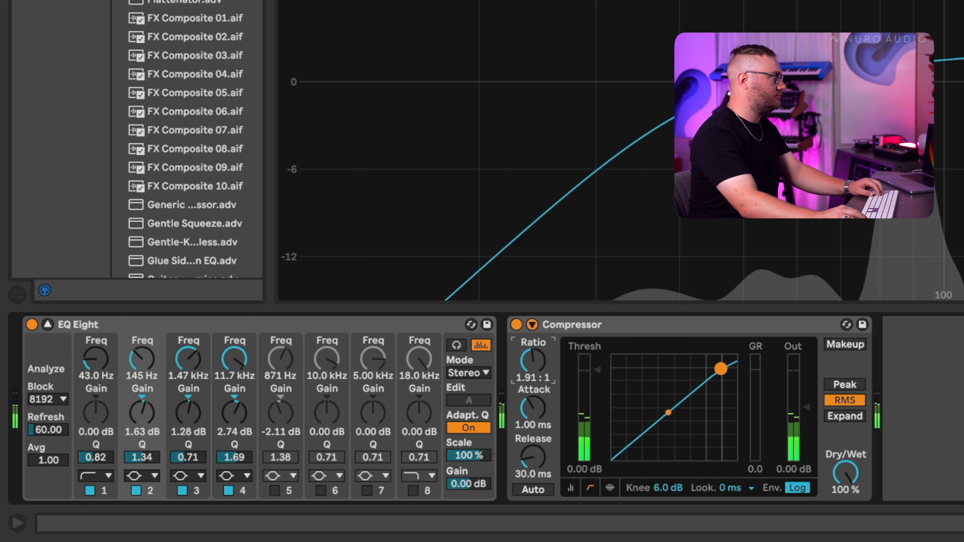
{"action": "type", "text": "2"}
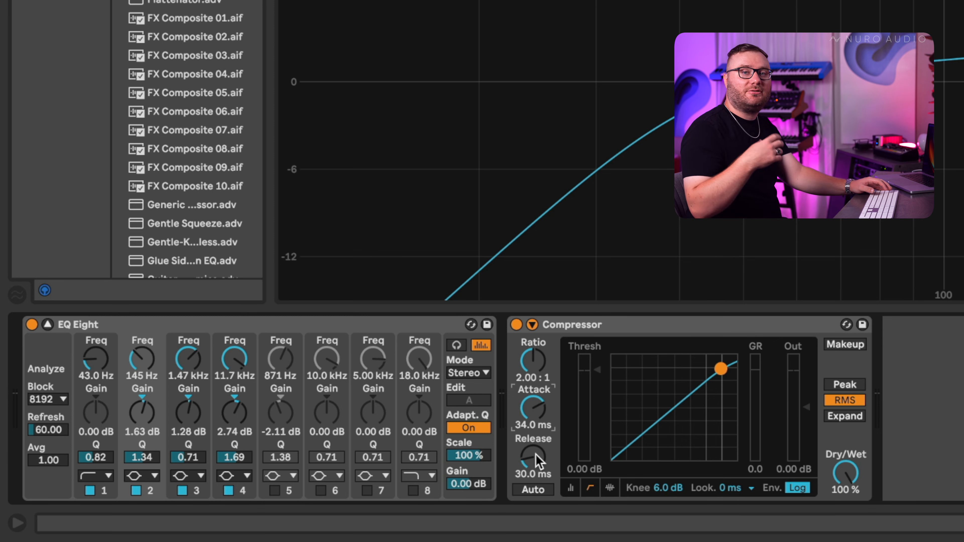
{"action": "left_click_drag", "start_coordinate": [536, 455], "coordinate": [536, 436]}
{"action": "left_click_drag", "start_coordinate": [602, 376], "coordinate": [603, 392]}
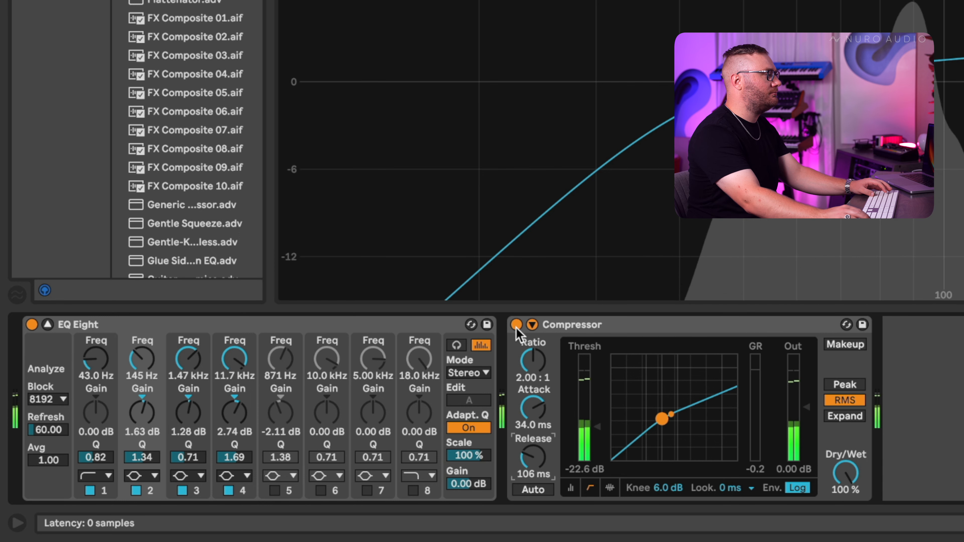
- Compare the instrumental with and without processing by bypassing and re-enabling EQ Eight and Compressor together during playback
{"action": "left_click", "coordinate": [569, 326]}
{"action": "left_click", "coordinate": [137, 334], "text": "shift"}
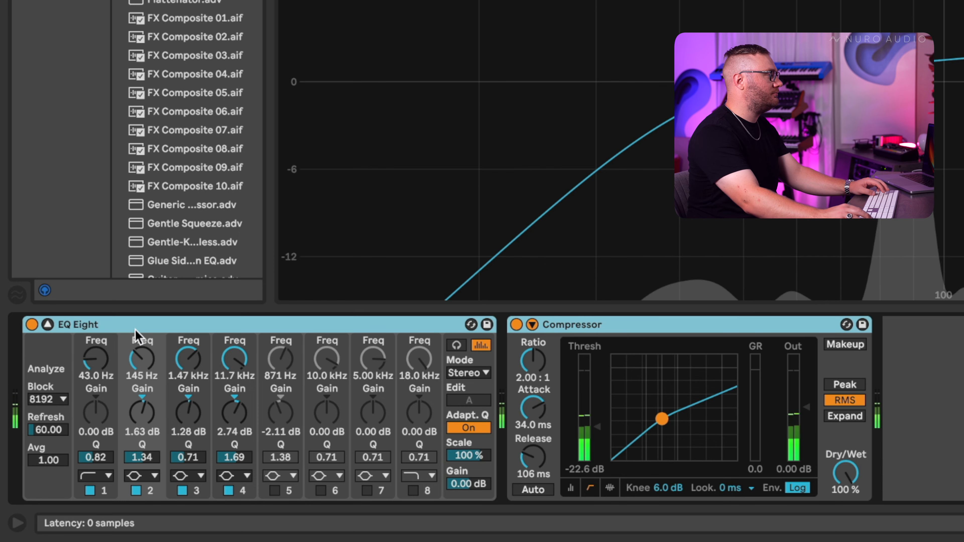
{"action": "left_click", "coordinate": [33, 326]}
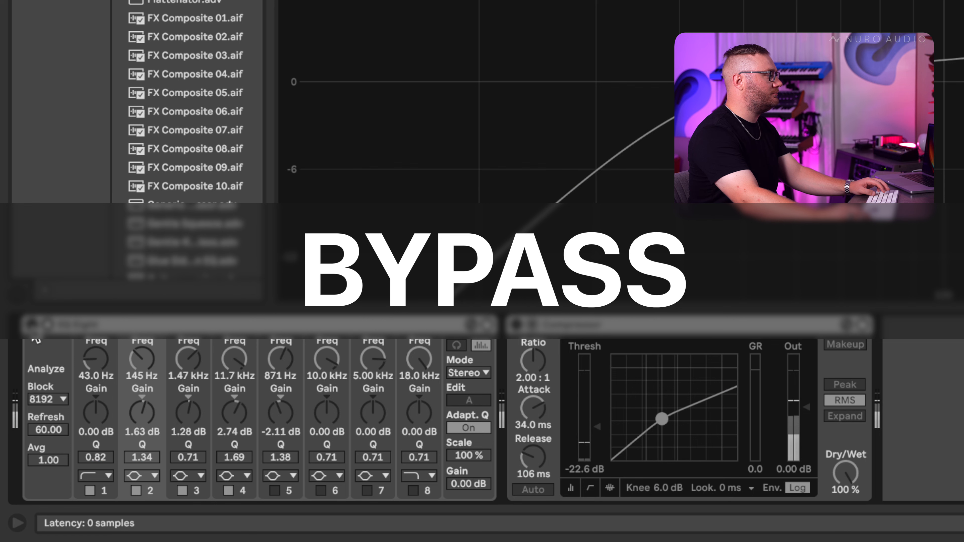
{"action": "left_click", "coordinate": [32, 325]}
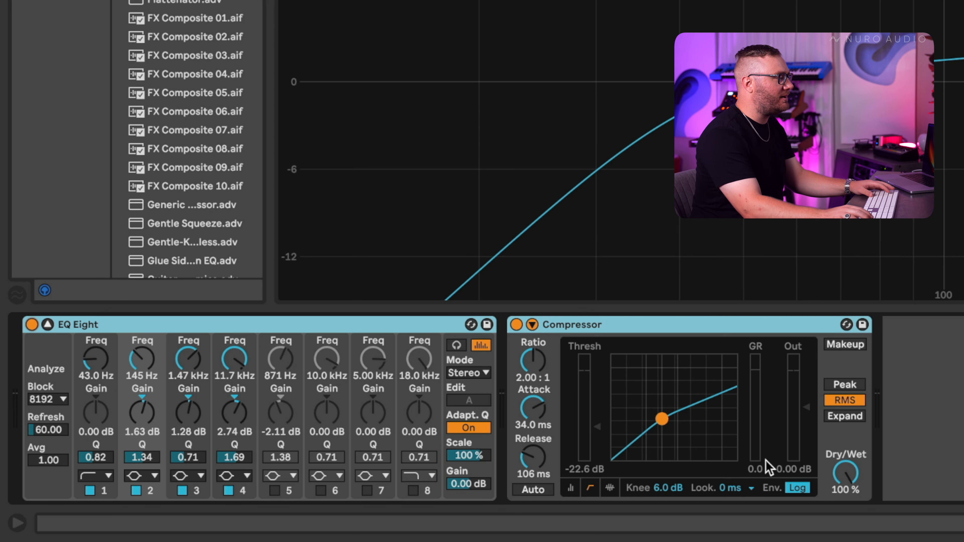
{"action": "key", "text": "space"}
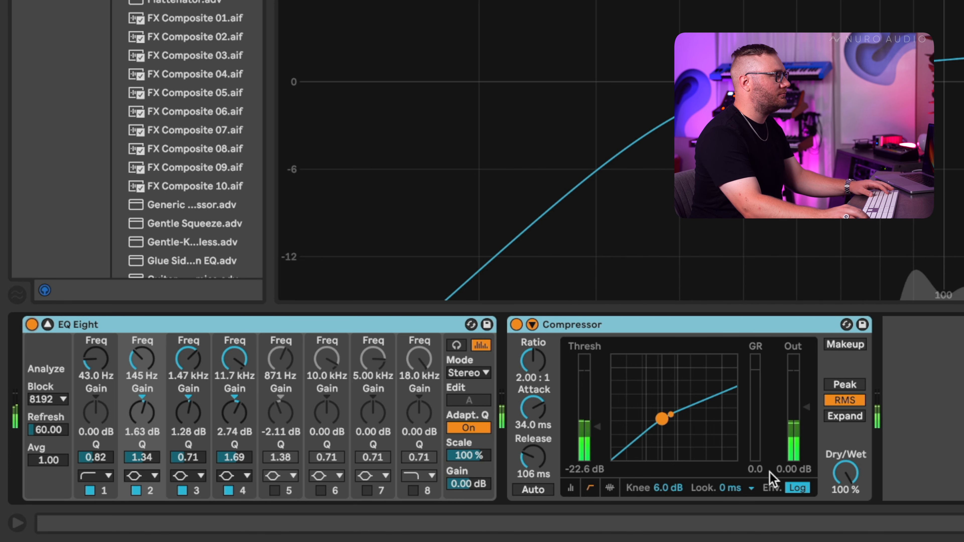
{"action": "left_click", "coordinate": [516, 324]}
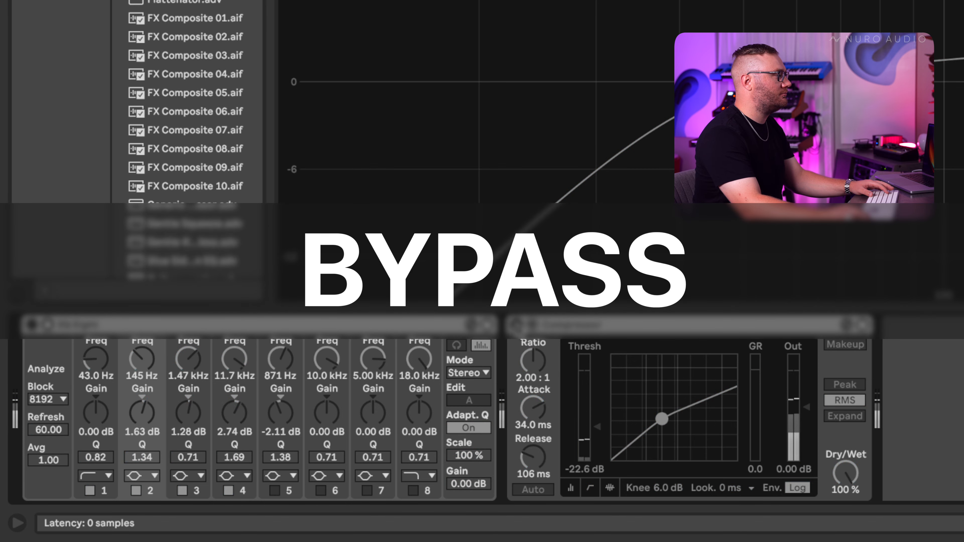
{"action": "left_click", "coordinate": [516, 324]}
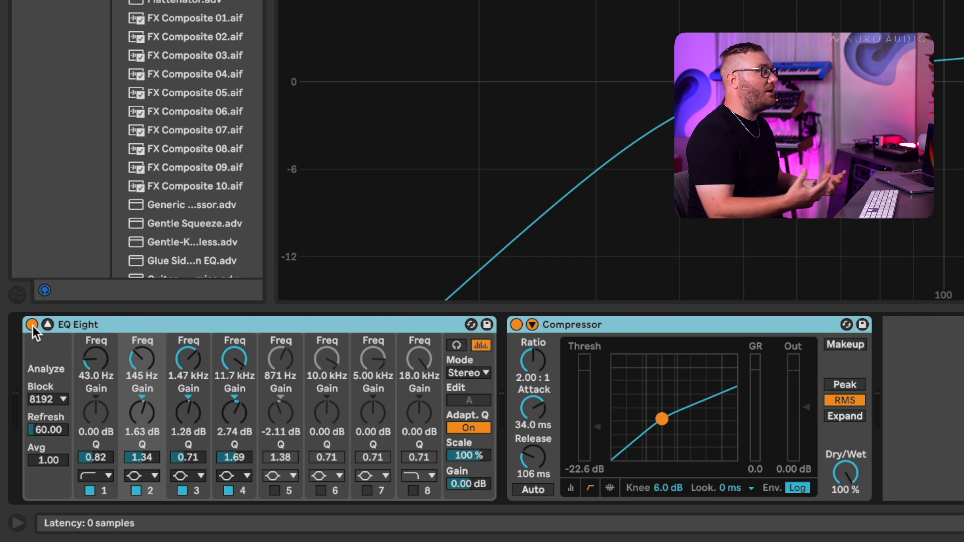
- Add a Saturator after the Compressor with about 1.71 dB drive and the output lowered to -1.71 dB
{"action": "left_click", "coordinate": [623, 326]}
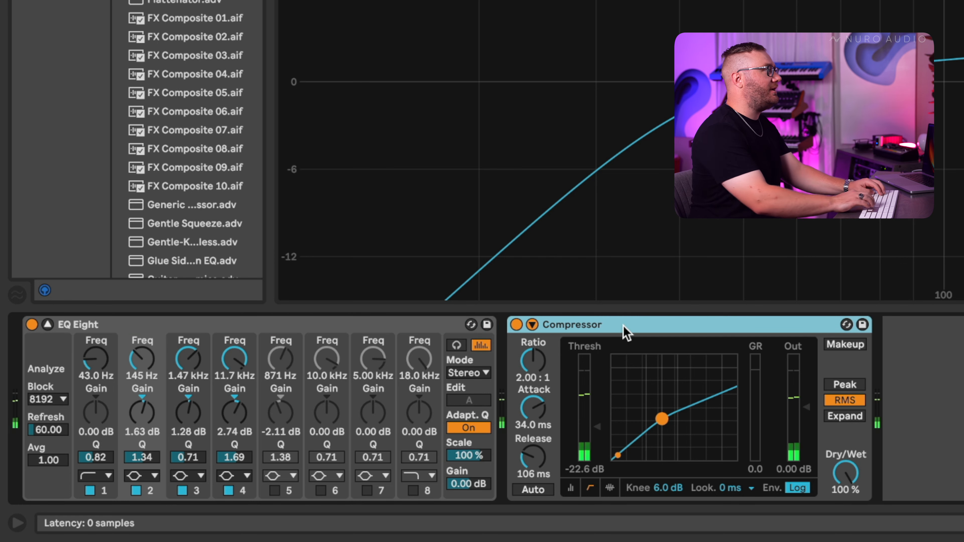
{"action": "key", "text": "Return"}
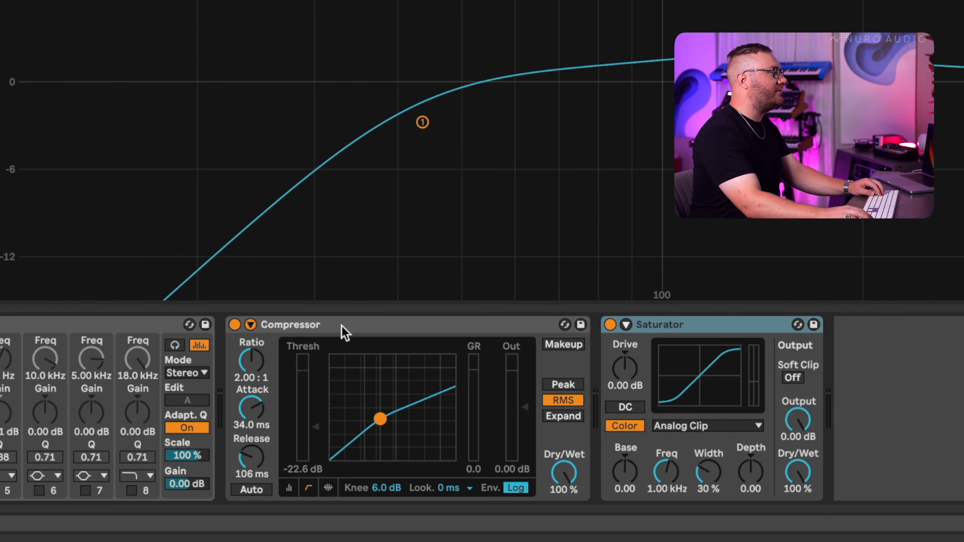
{"action": "key", "text": "space"}
{"action": "left_click_drag", "start_coordinate": [636, 377], "coordinate": [636, 366]}
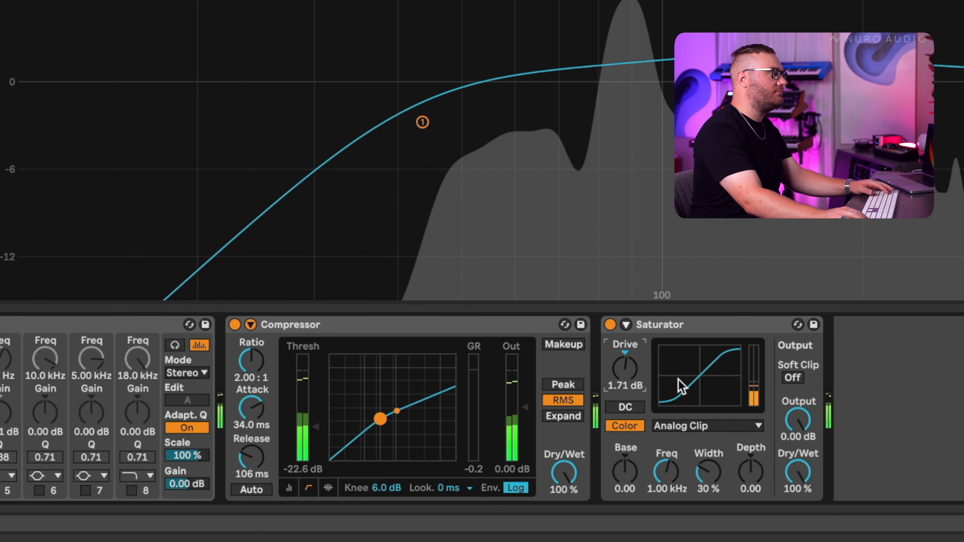
{"action": "left_click_drag", "start_coordinate": [798, 420], "coordinate": [798, 428]}
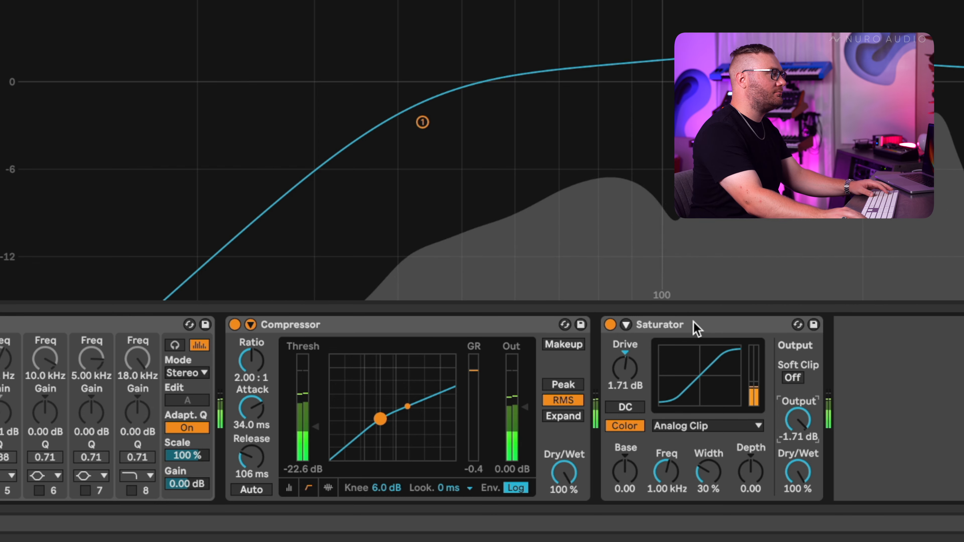
- Compare the instrumental with and without processing by bypassing and re-enabling EQ Eight, Compressor and Saturator together
{"action": "left_click", "coordinate": [679, 326]}
{"action": "left_click", "coordinate": [76, 324], "text": "shift"}
{"action": "left_click", "coordinate": [234, 324]}
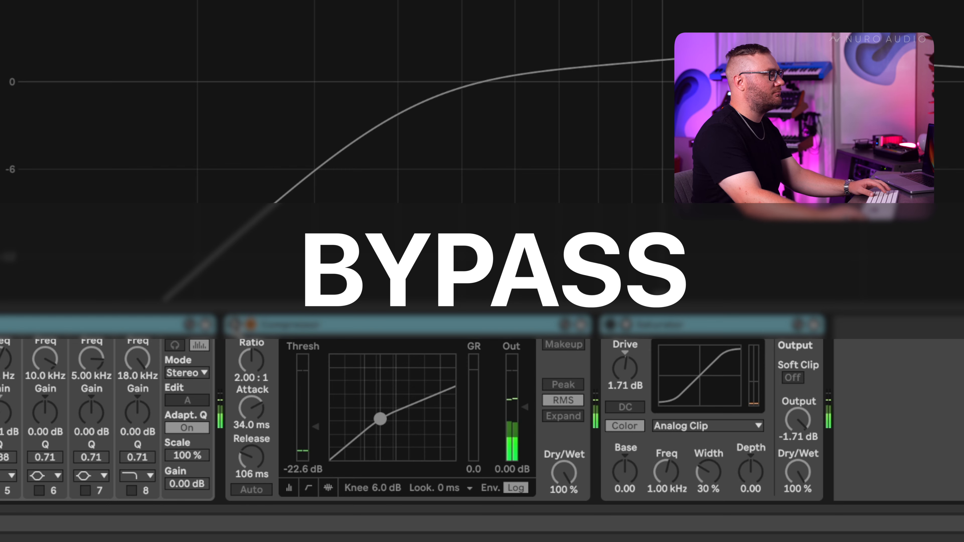
{"action": "left_click", "coordinate": [234, 324]}
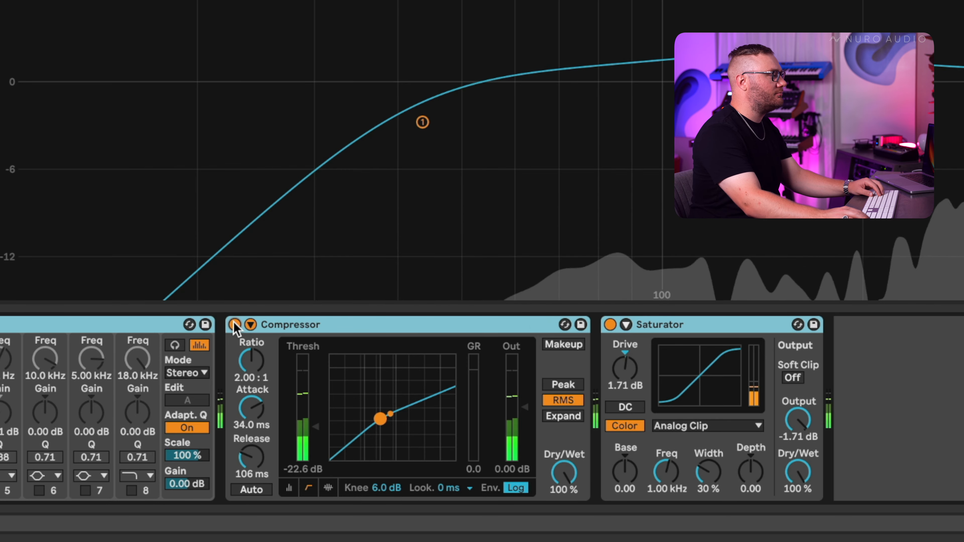
{"action": "left_click", "coordinate": [681, 325]}
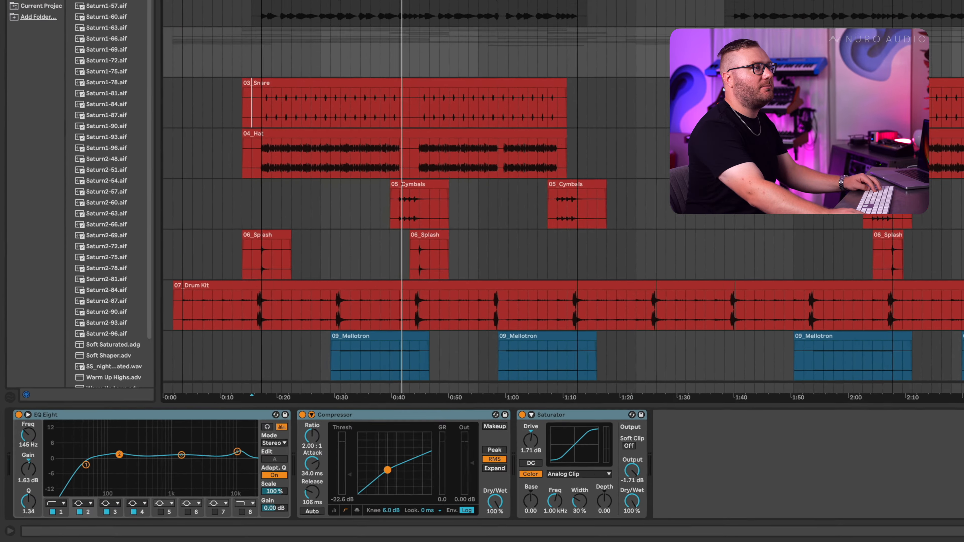
- On the 808's EQ Eight, boost band 1 by about 3.35 dB at 29.7 Hz with a Q of 1.15
{"action": "key", "text": "Down"}
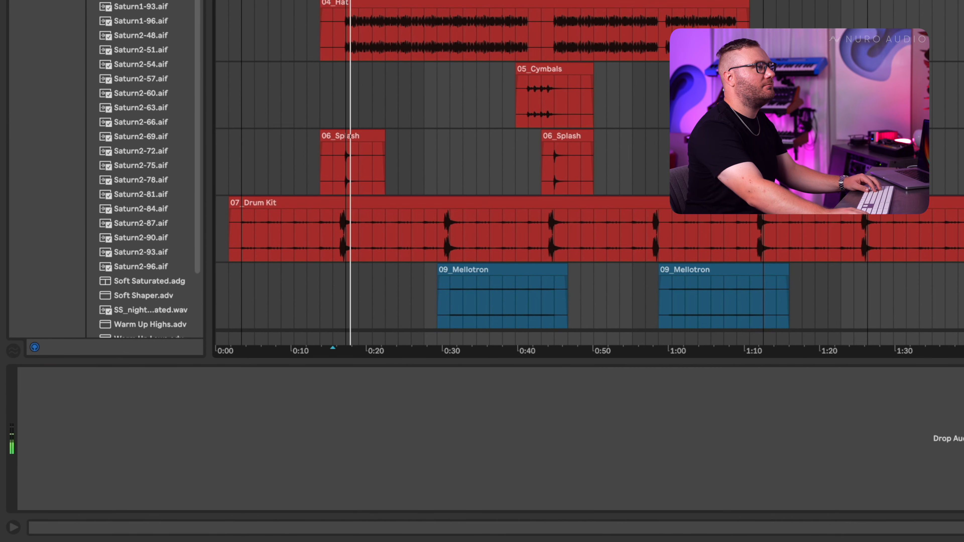
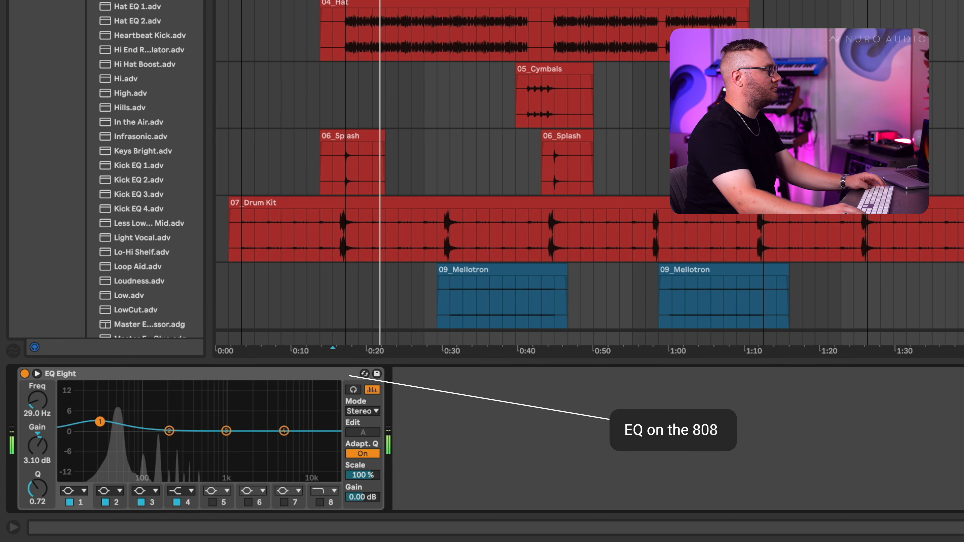
{"action": "mouse_move", "coordinate": [37, 488]}
{"action": "left_mouse_down"}
{"action": "mouse_move", "coordinate": [37, 472]}
{"action": "mouse_move", "coordinate": [37, 482]}
{"action": "left_mouse_up"}
{"action": "left_click_drag", "start_coordinate": [100, 421], "coordinate": [103, 420]}
{"action": "left_click_drag", "start_coordinate": [37, 488], "coordinate": [37, 496]}
{"action": "left_click_drag", "start_coordinate": [104, 420], "coordinate": [101, 421]}
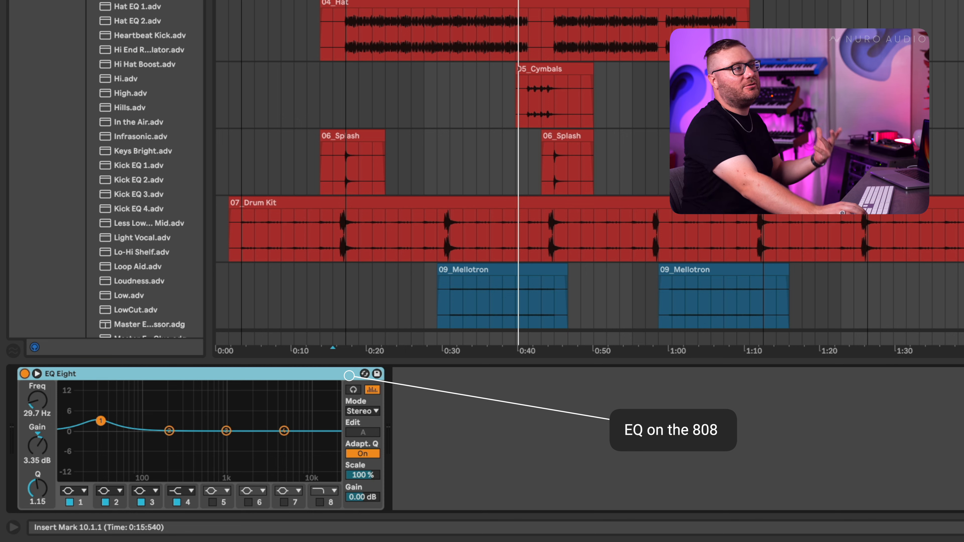
- Change the 808's EQ band 2 to a steep low cut and place it at about 22 Hz during playback
{"action": "left_click", "coordinate": [111, 490]}
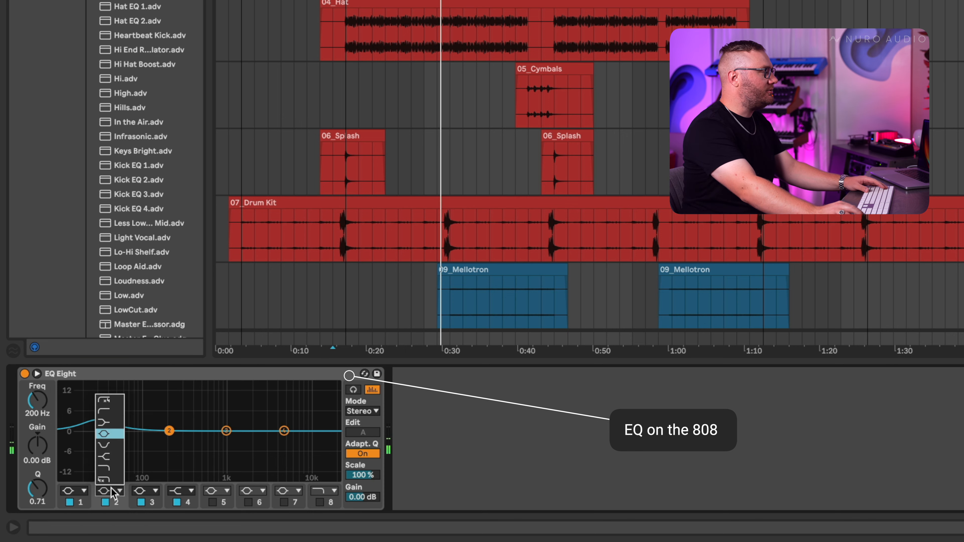
{"action": "left_click", "coordinate": [110, 400]}
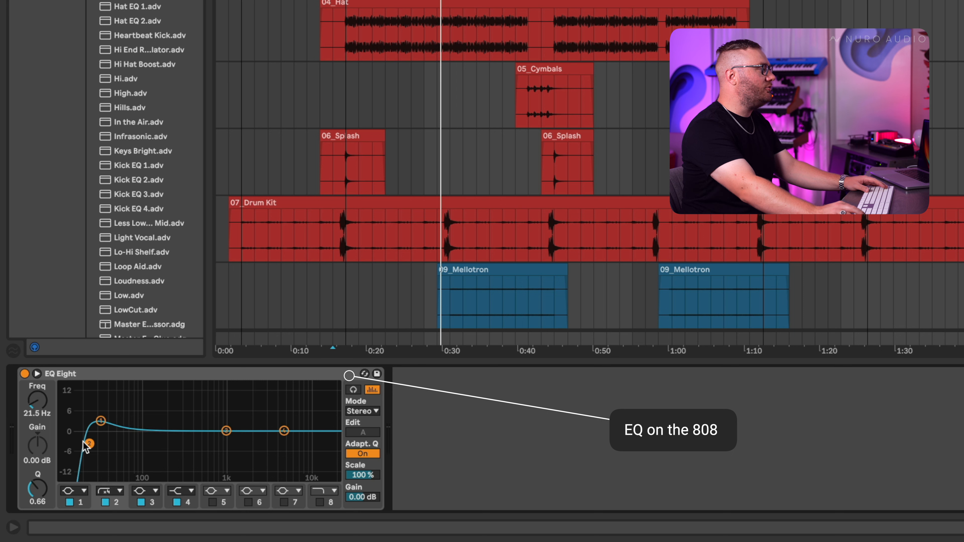
{"action": "key", "text": "space"}
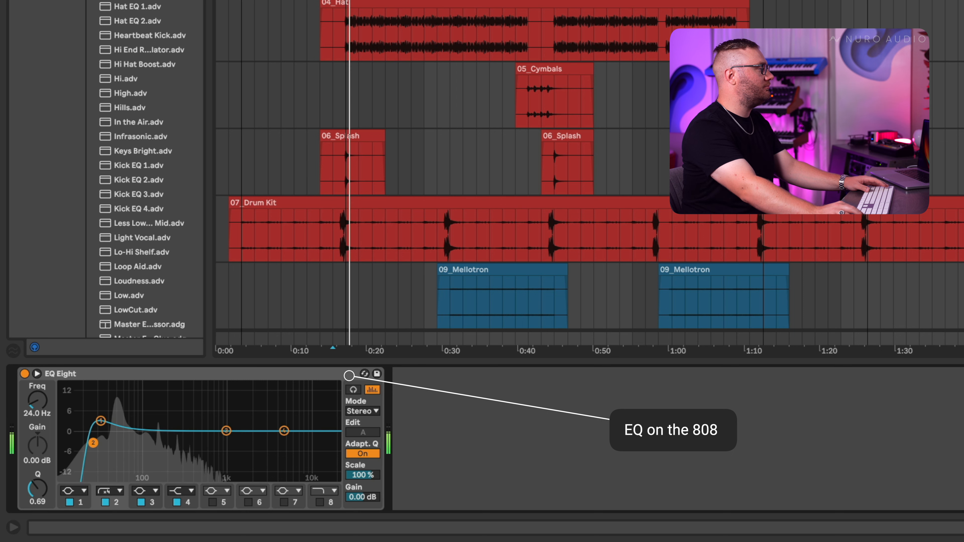
{"action": "left_click_drag", "start_coordinate": [92, 442], "coordinate": [89, 443]}
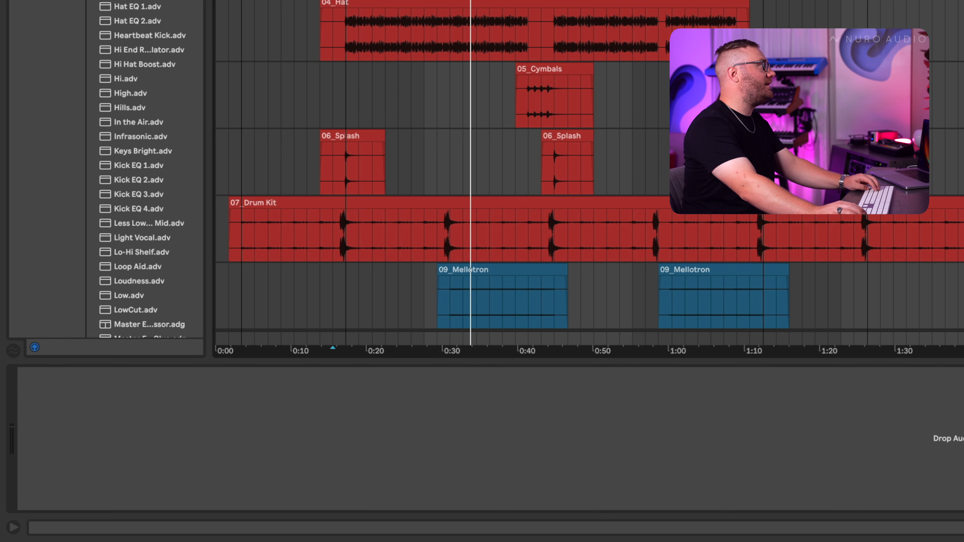
- Add EQ Eight to the Kick with a band 8 high cut at about 5.27 kHz, and compare it bypassed and active
{"action": "key", "text": "Return"}
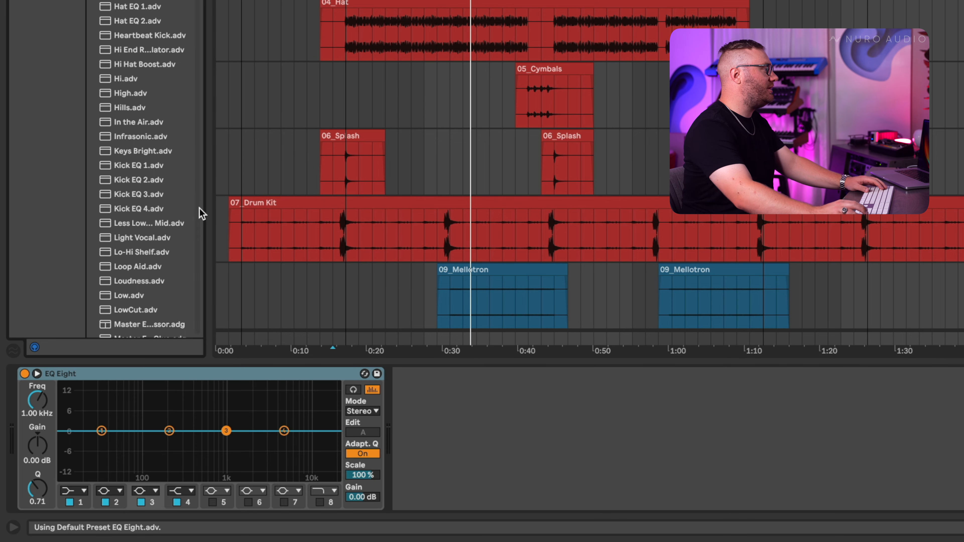
{"action": "left_click", "coordinate": [320, 502]}
{"action": "key", "text": "space"}
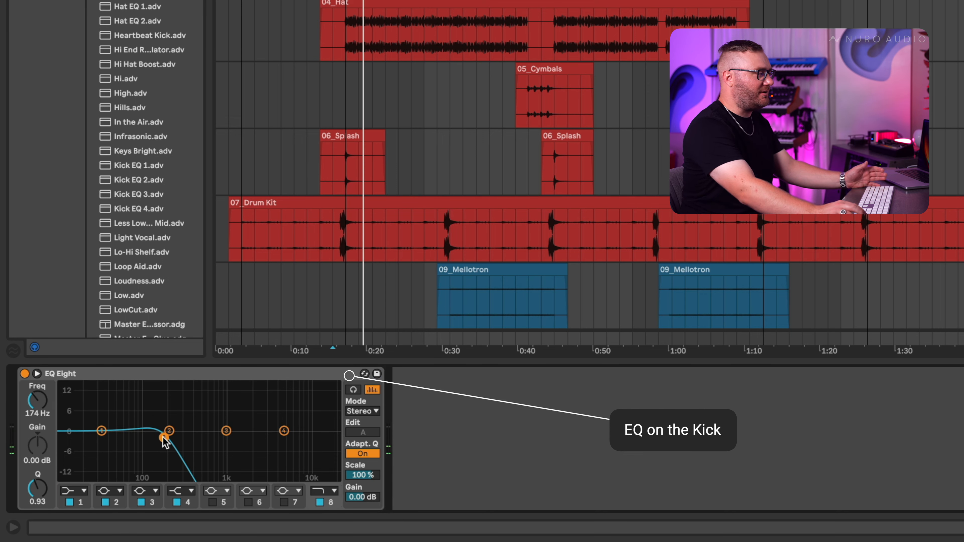
{"action": "left_click_drag", "start_coordinate": [157, 438], "coordinate": [233, 414]}
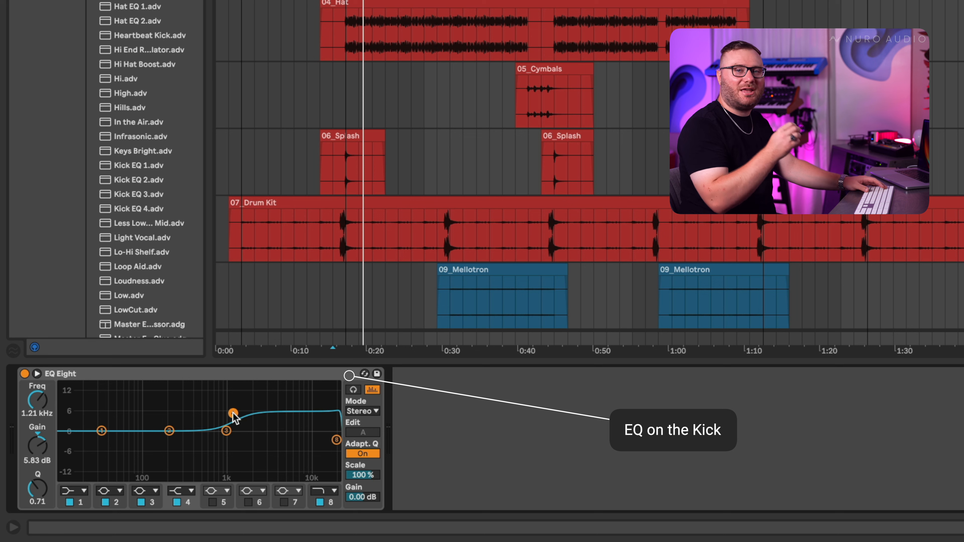
{"action": "mouse_move", "coordinate": [234, 418]}
{"action": "left_mouse_down"}
{"action": "mouse_move", "coordinate": [232, 383]}
{"action": "mouse_move", "coordinate": [223, 431]}
{"action": "left_mouse_up"}
{"action": "left_click_drag", "start_coordinate": [336, 440], "coordinate": [280, 457]}
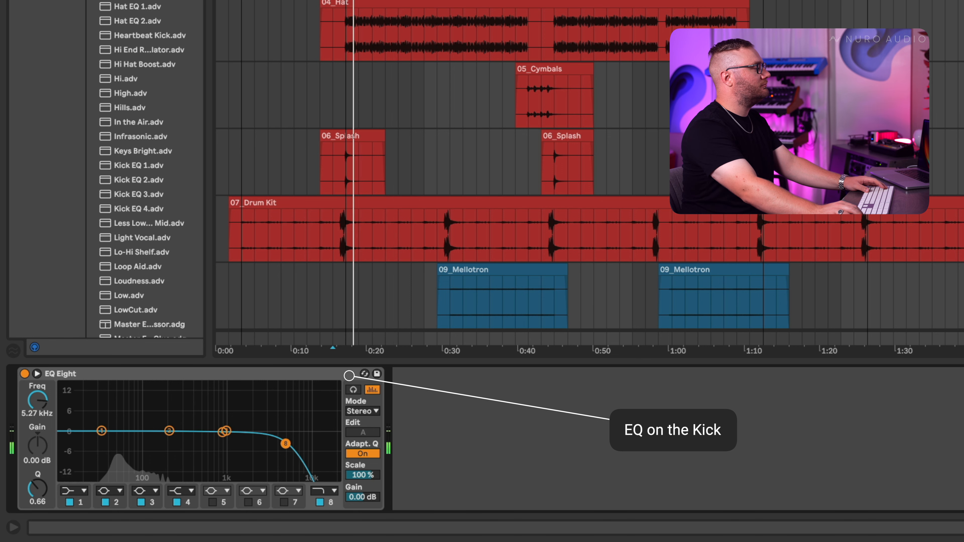
{"action": "left_click", "coordinate": [24, 373]}
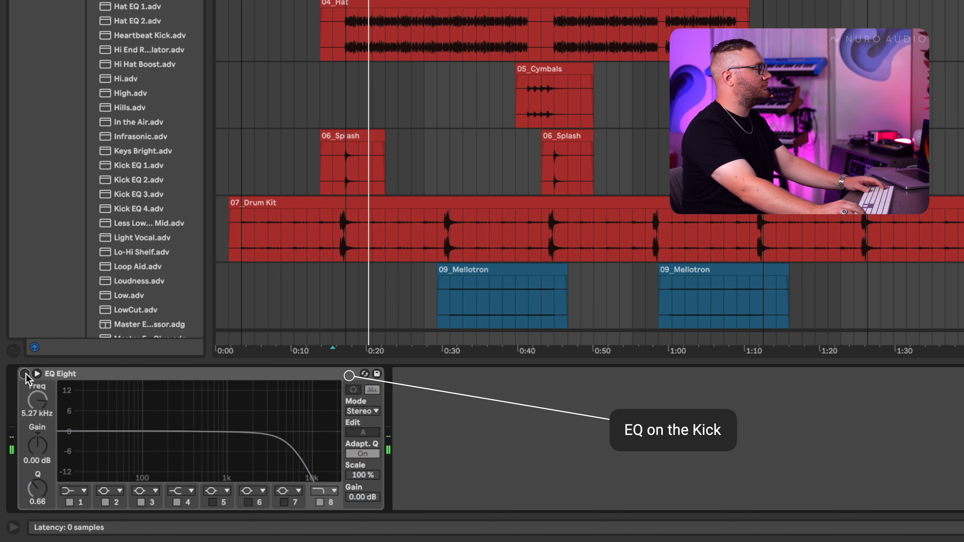
{"action": "left_click", "coordinate": [25, 374]}
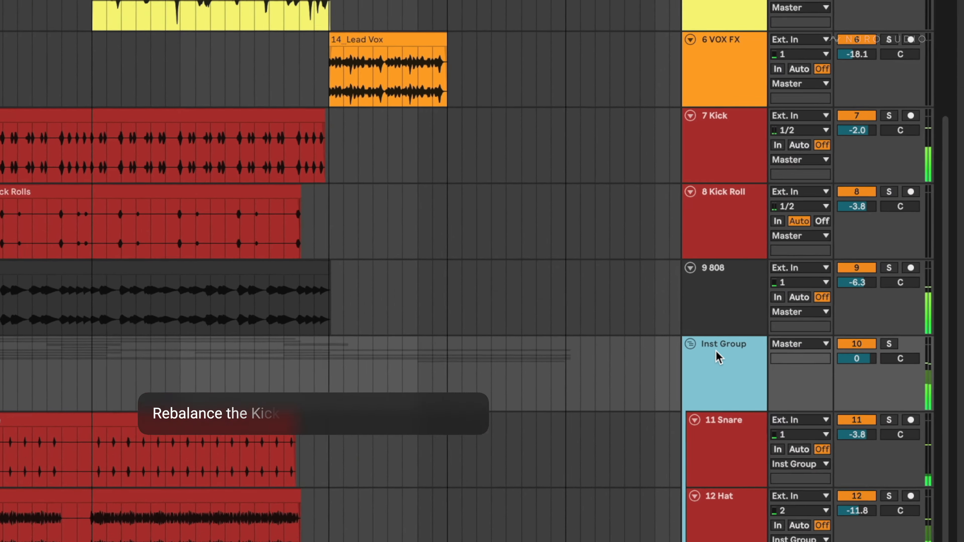
- Lower the Inst Group to about -1.0 dB and raise Kick, Kick Roll and 808 together to -1.6, -3.4 and -5.9 dB
{"action": "left_click_drag", "start_coordinate": [856, 358], "coordinate": [856, 364]}
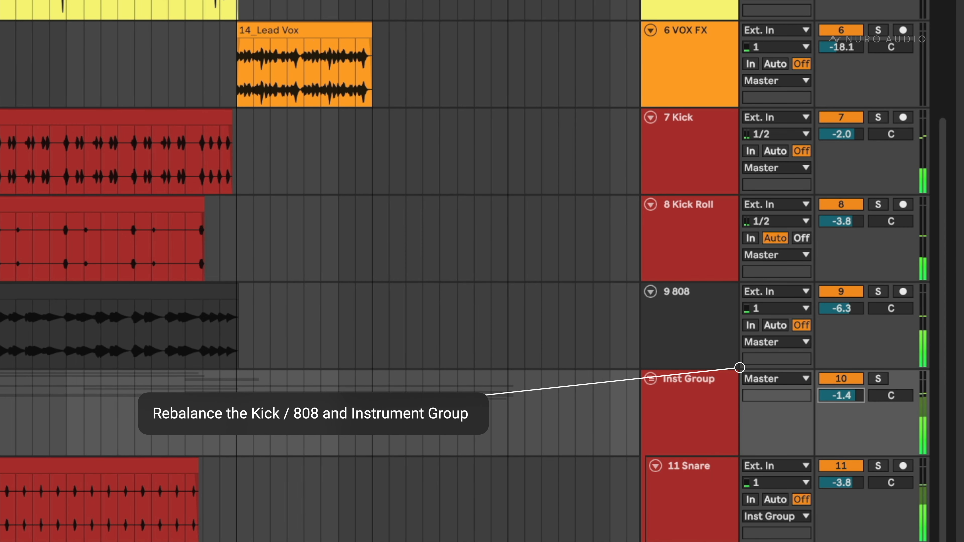
{"action": "left_click", "coordinate": [722, 313]}
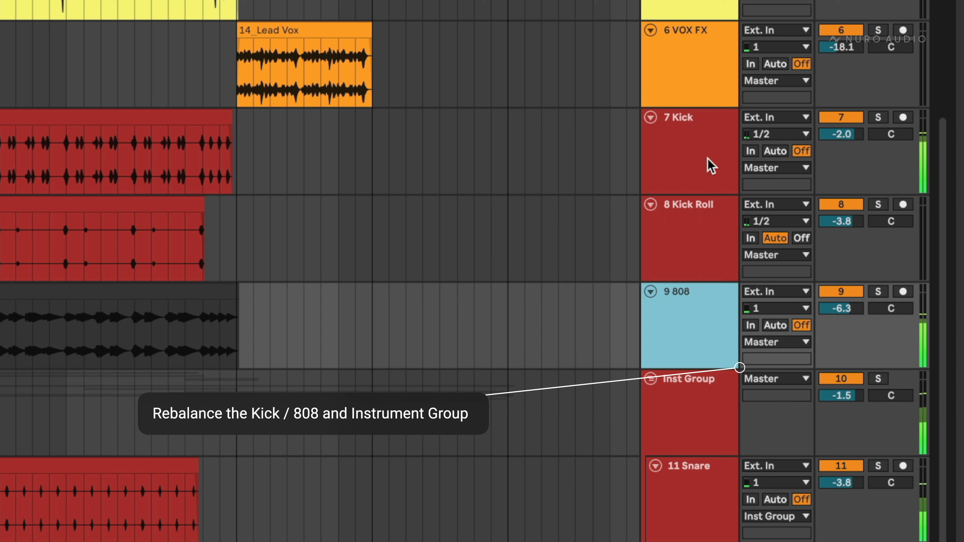
{"action": "left_click", "coordinate": [710, 164], "text": "shift"}
{"action": "left_click", "coordinate": [841, 135]}
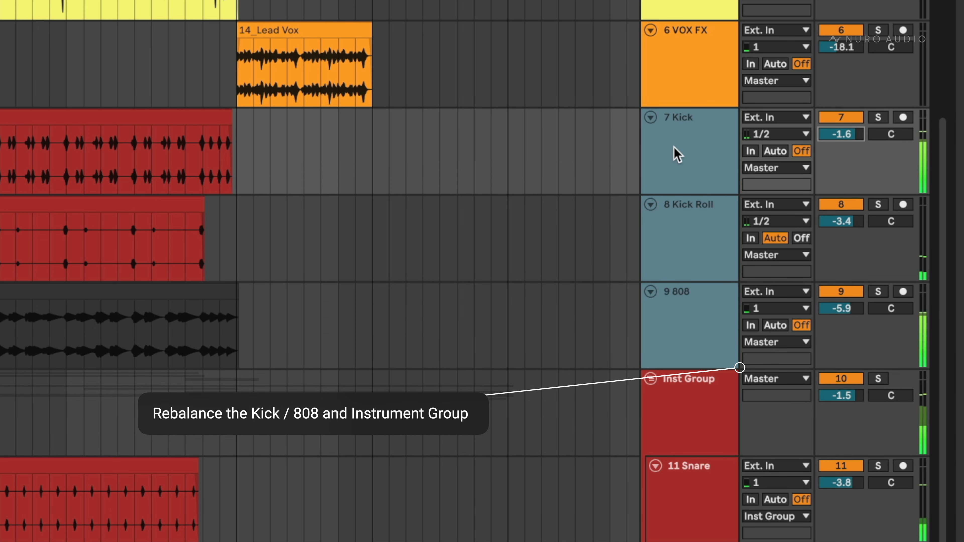
{"action": "left_click", "coordinate": [687, 421]}
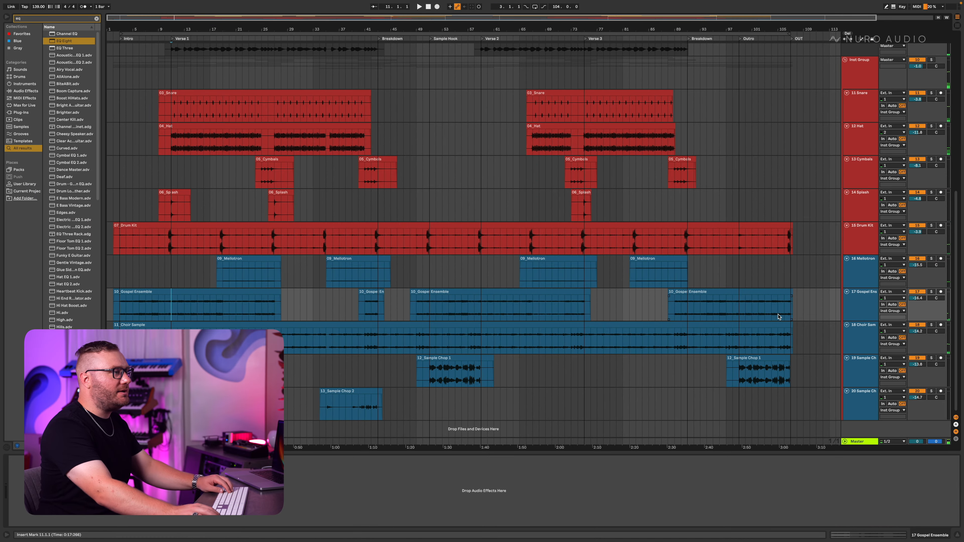
- Add Xvox to the Gospel Ensemble track and switch off its Dynamics, Tone and Space modules
{"action": "left_click", "coordinate": [866, 309]}
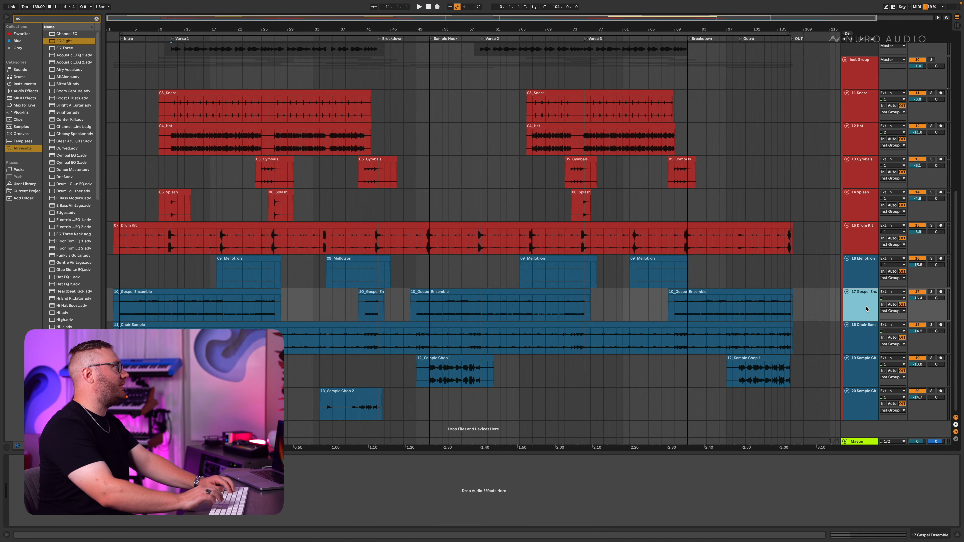
{"action": "key", "text": "super+f"}
{"action": "type", "text": "xvox"}
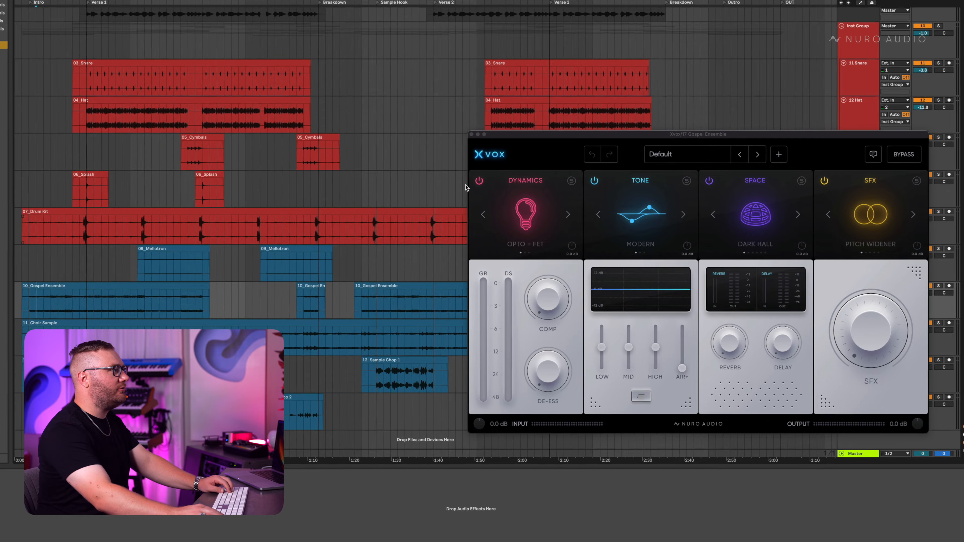
{"action": "left_click", "coordinate": [478, 182]}
{"action": "left_click", "coordinate": [596, 183]}
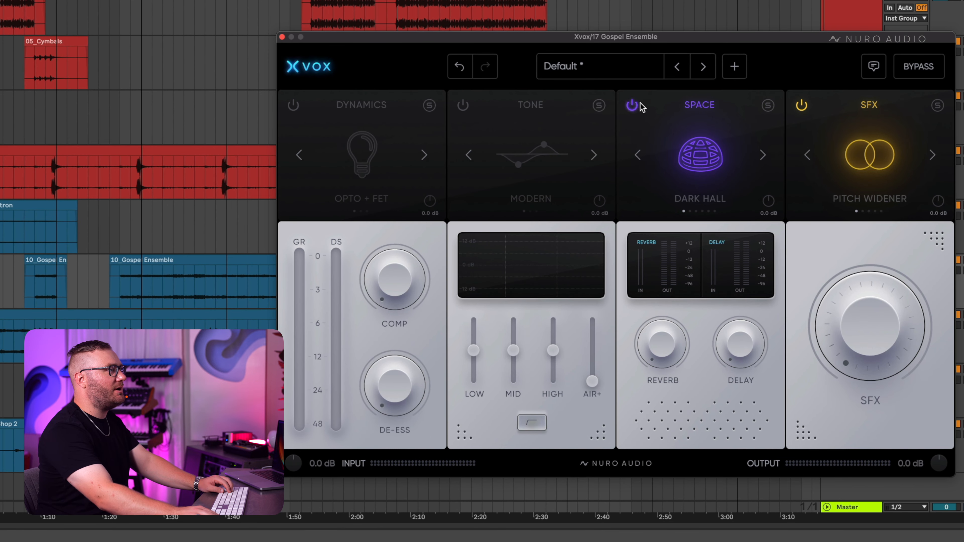
{"action": "left_click", "coordinate": [633, 106]}
- Turn the Gospel Ensemble's Pitch Widener SFX amount fully up and compare the module off and on
{"action": "left_click_drag", "start_coordinate": [829, 339], "coordinate": [854, 176]}
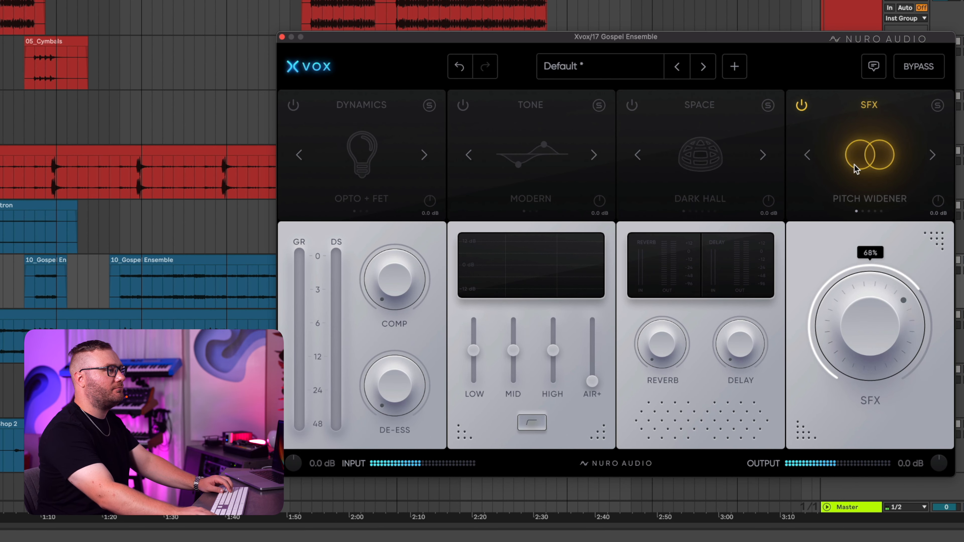
{"action": "left_click", "coordinate": [801, 105]}
{"action": "left_click", "coordinate": [801, 106]}
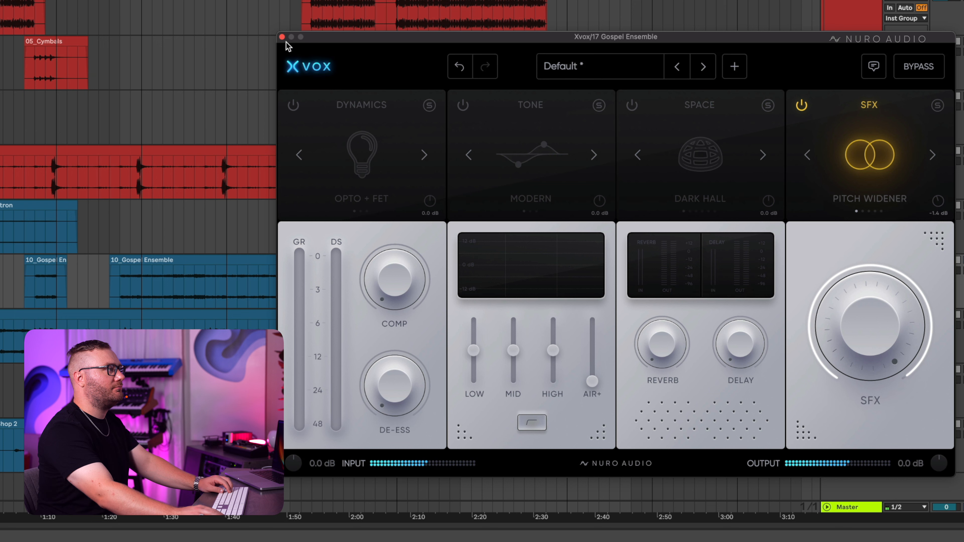
- Enable the Tone module, raise Air+ to about a third, and compare the Gospel Ensemble with Xvox bypassed and active
{"action": "left_click", "coordinate": [463, 105]}
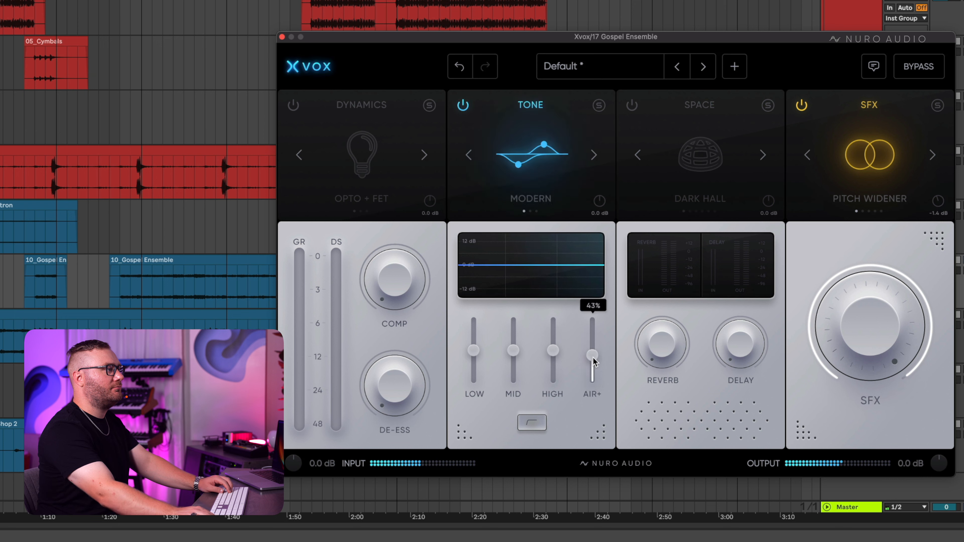
{"action": "left_click_drag", "start_coordinate": [593, 359], "coordinate": [593, 362]}
{"action": "left_click", "coordinate": [908, 71]}
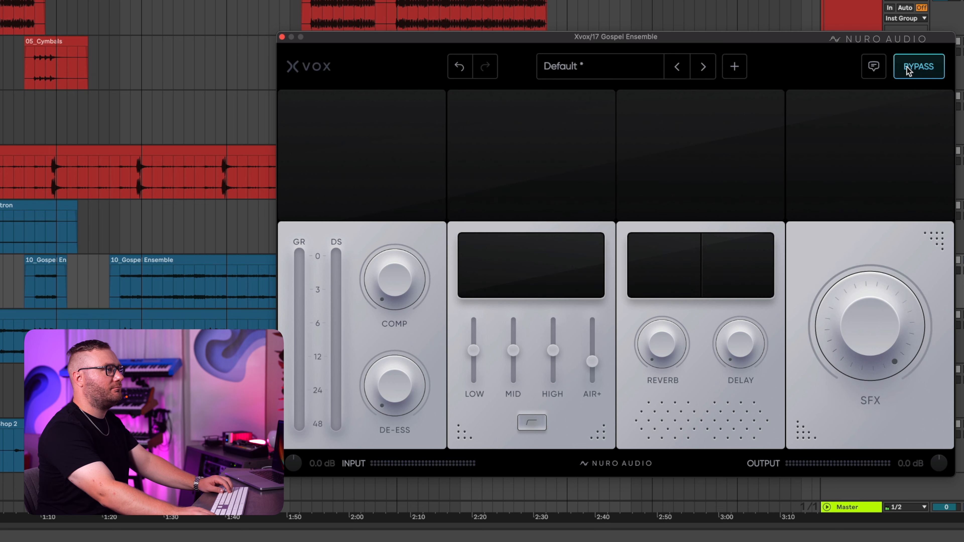
{"action": "left_click", "coordinate": [908, 71]}
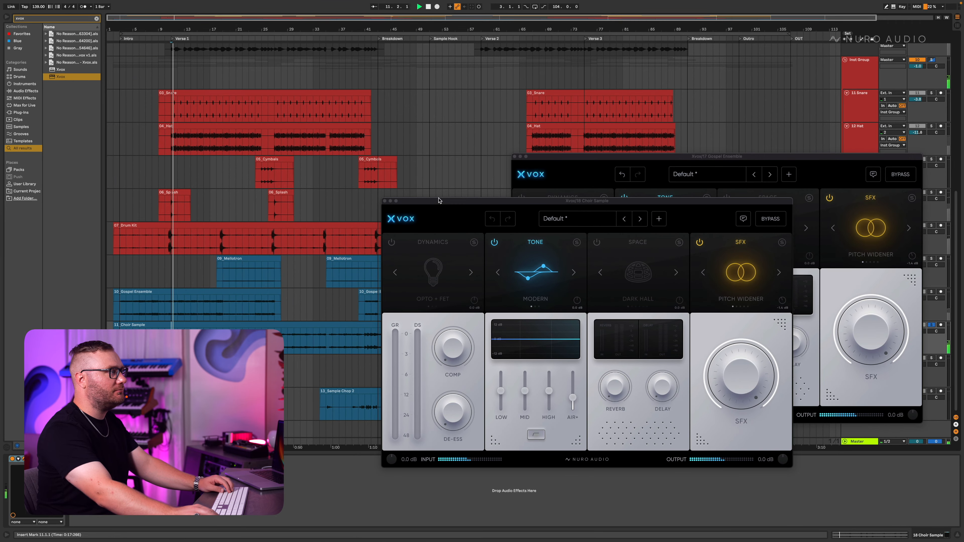
- Compare the Choir Sample with Xvox bypassed and active, and close its plug-in window
{"action": "left_click", "coordinate": [778, 224]}
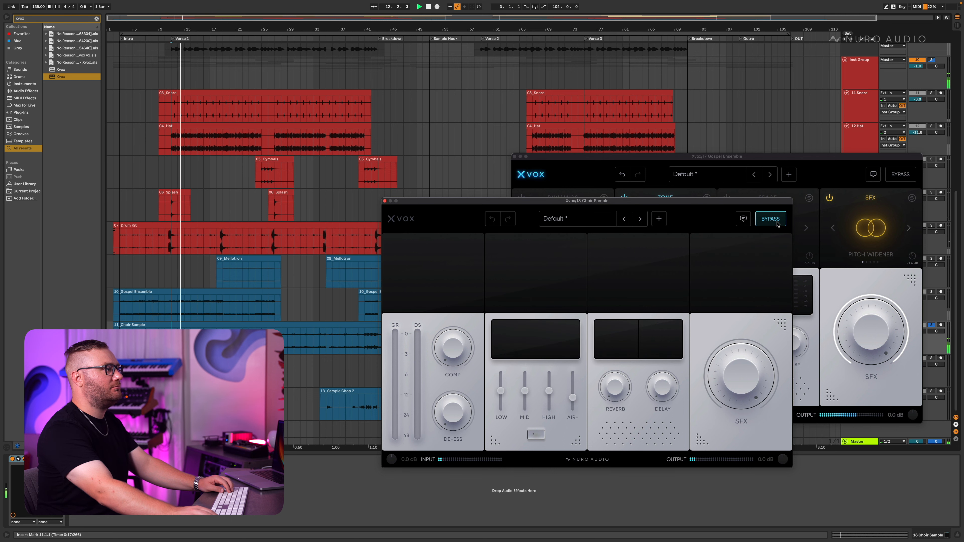
{"action": "left_click", "coordinate": [777, 223]}
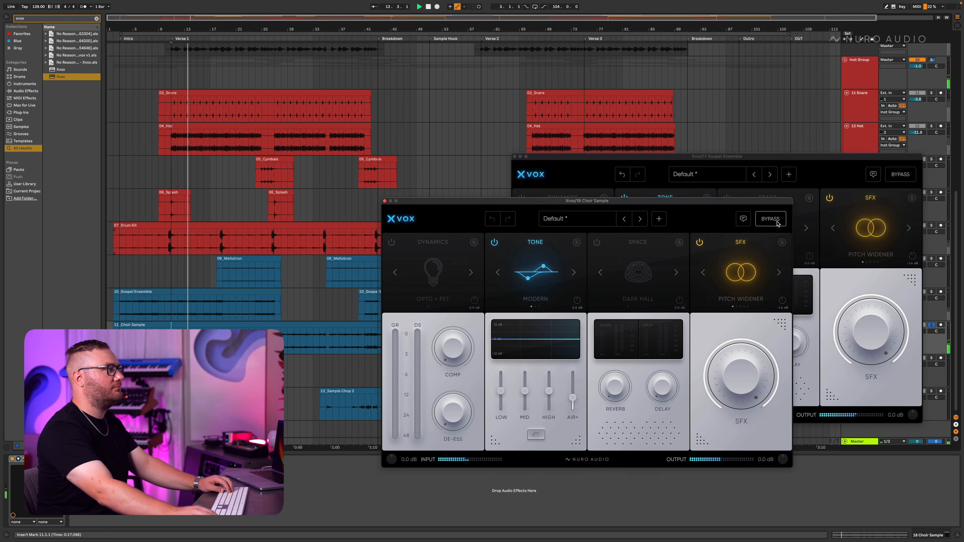
{"action": "left_click", "coordinate": [384, 201]}
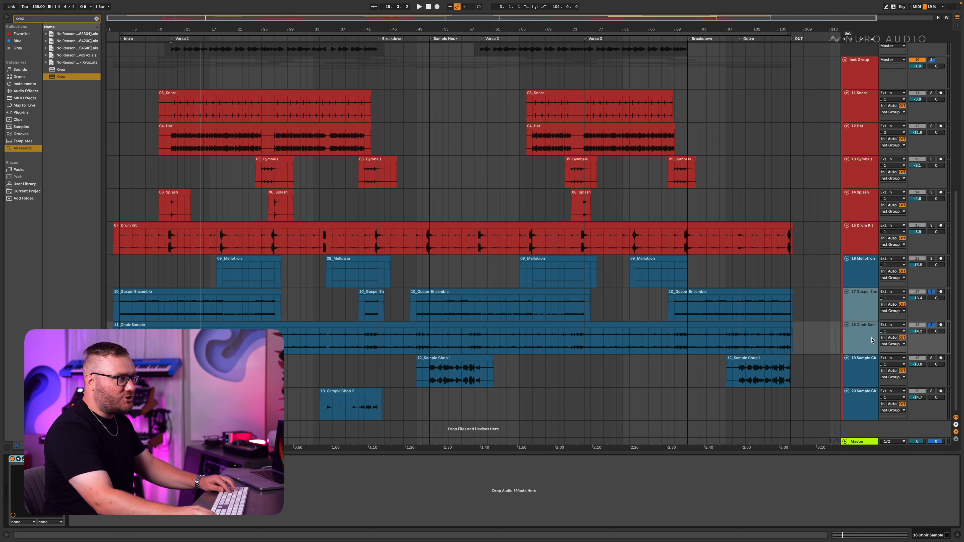
- Add Utility after Xvox on the Choir Sample track and compare mono with stereo during playback
{"action": "key", "text": "super+f"}
{"action": "type", "text": "util"}
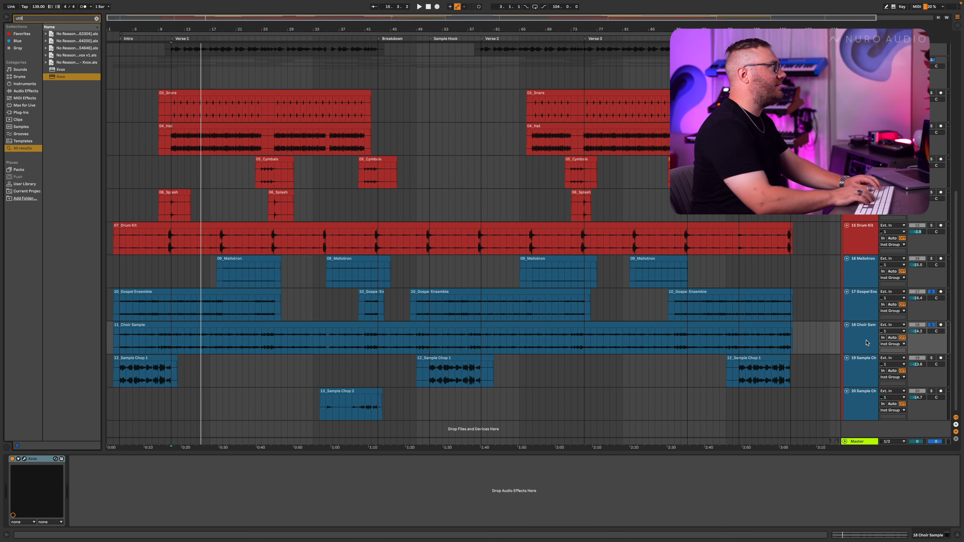
{"action": "double_click", "coordinate": [70, 35]}
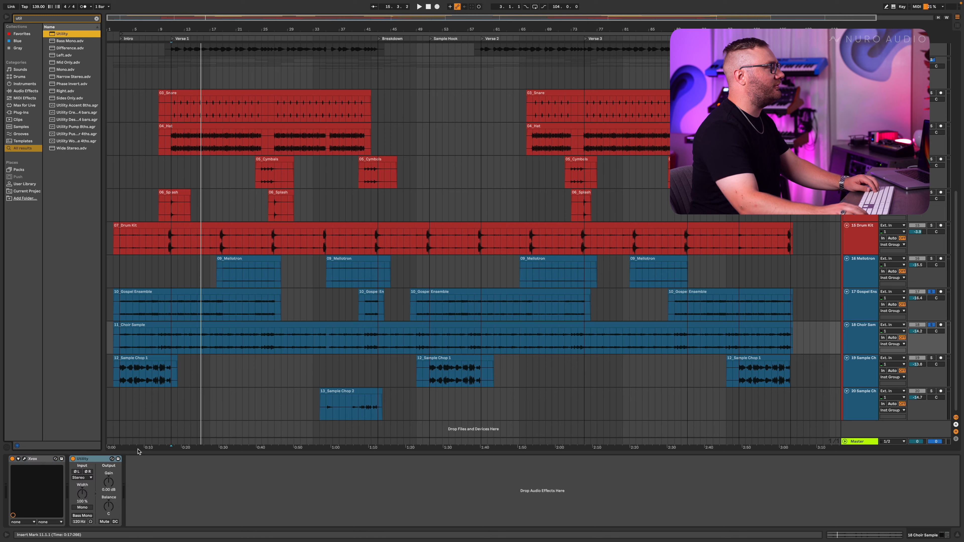
{"action": "left_click", "coordinate": [86, 508]}
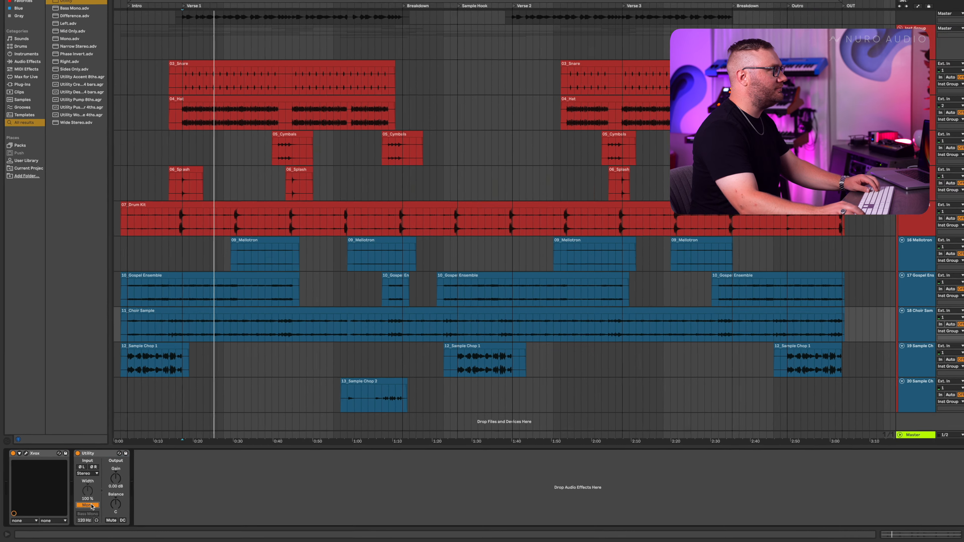
{"action": "key", "text": "space"}
{"action": "left_click", "coordinate": [86, 508]}
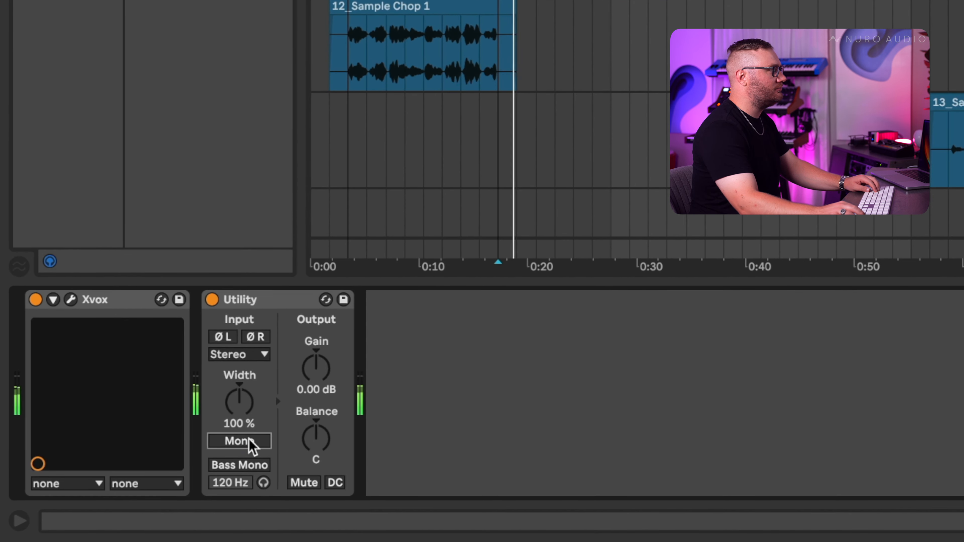
- Toggle Utility between mono and stereo on the Choir Sample to compare the widened sound, ending in mono
{"action": "left_click", "coordinate": [249, 441]}
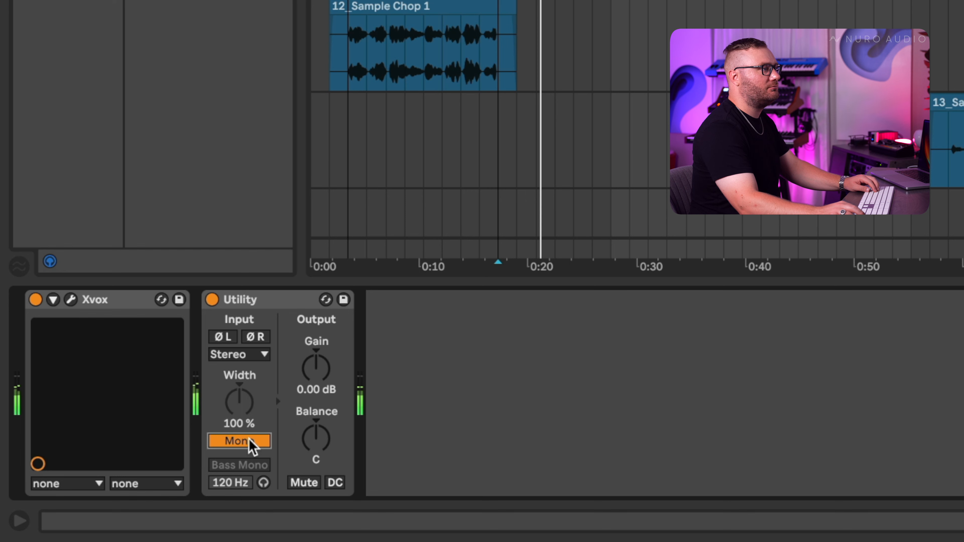
{"action": "left_click", "coordinate": [249, 441]}
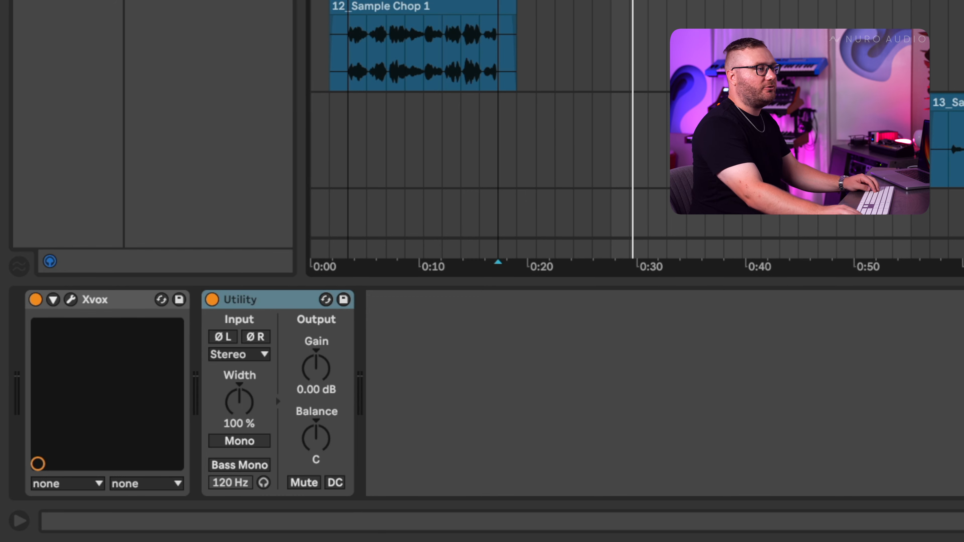
{"action": "left_click", "coordinate": [243, 442]}
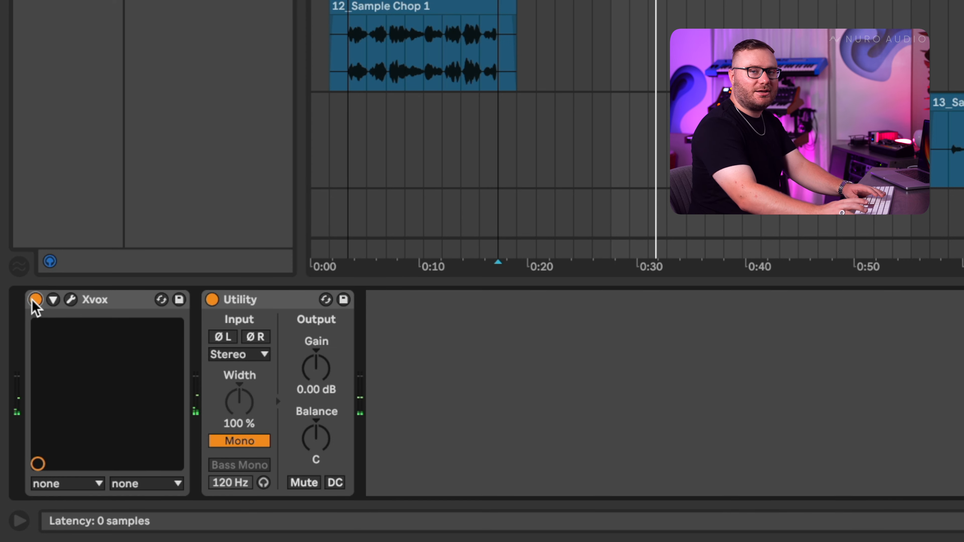
{"action": "left_click", "coordinate": [255, 445]}
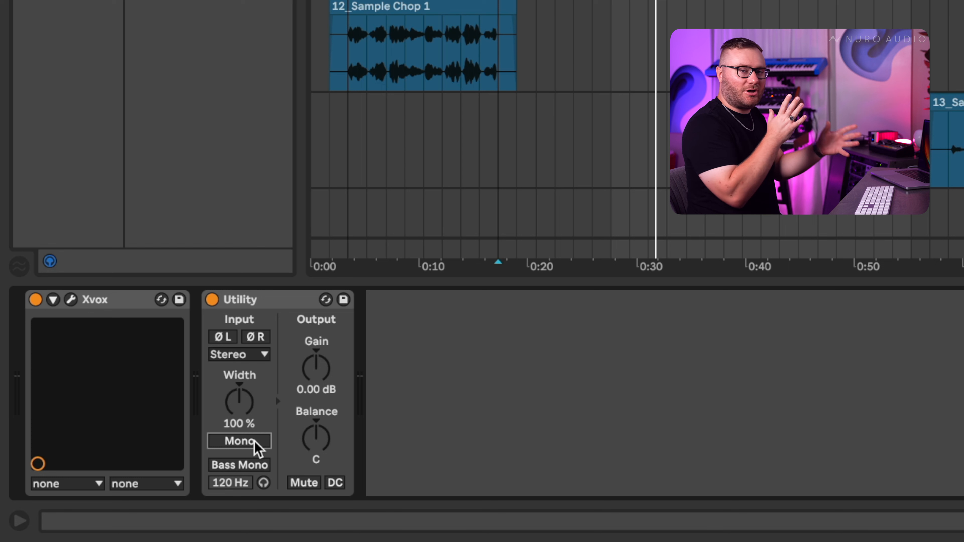
{"action": "left_click", "coordinate": [257, 444]}
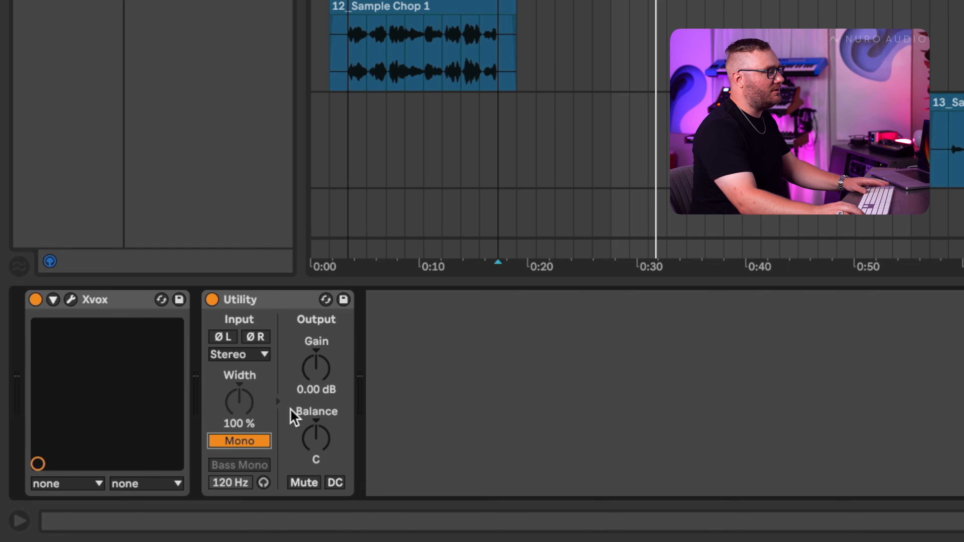
- Compare the Choir Sample in mono with Xvox bypassed and active during playback
{"action": "left_click", "coordinate": [112, 301]}
{"action": "left_click", "coordinate": [34, 301]}
{"action": "left_click", "coordinate": [32, 301]}
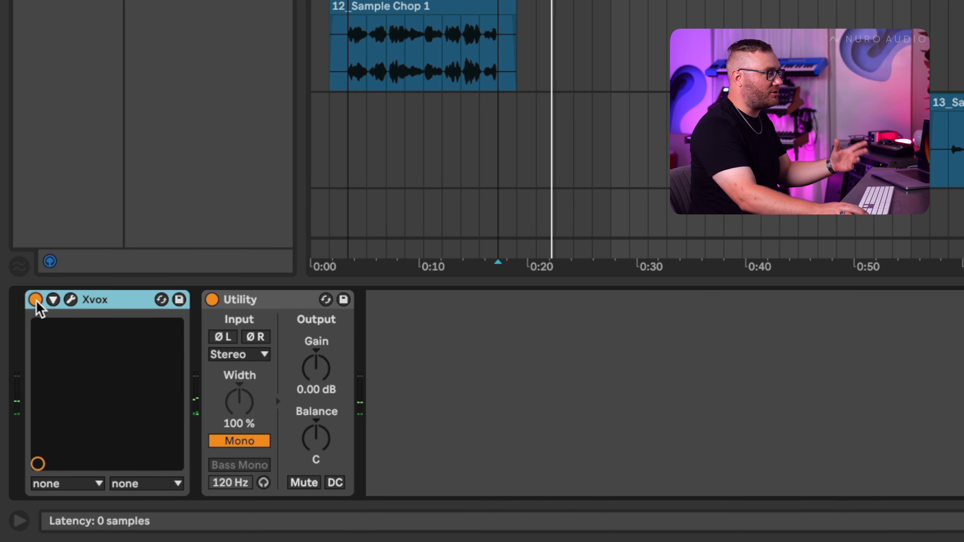
{"action": "left_click", "coordinate": [35, 301]}
{"action": "left_click", "coordinate": [36, 300]}
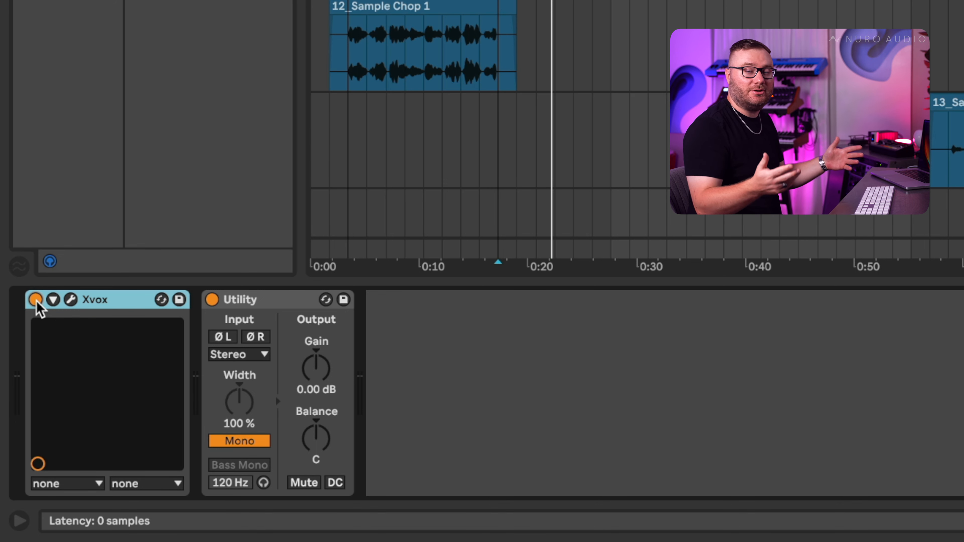
{"action": "key", "text": "space"}
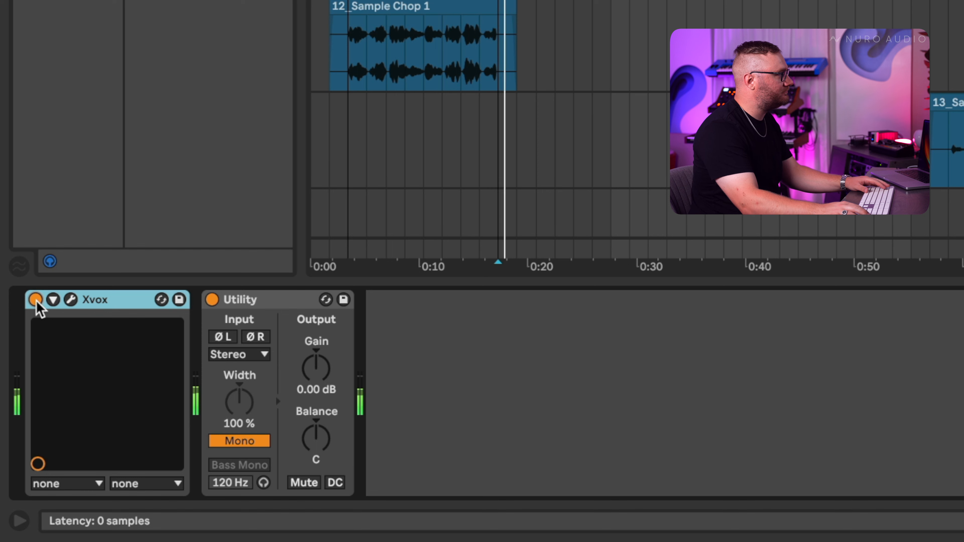
{"action": "left_click", "coordinate": [36, 300]}
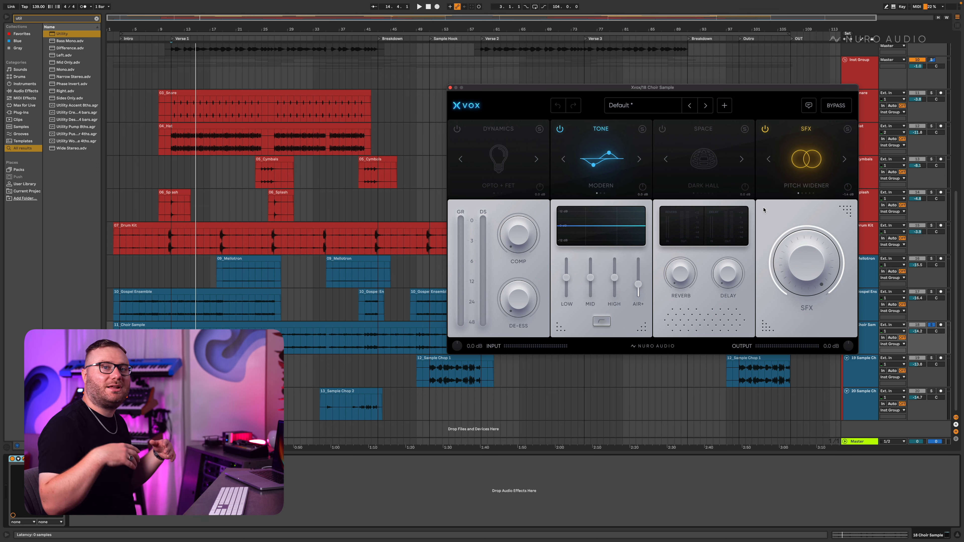
- Close the Choir Sample's Xvox window, play the full mix, and audition the Mellotron from its first clip
{"action": "left_click", "coordinate": [451, 88]}
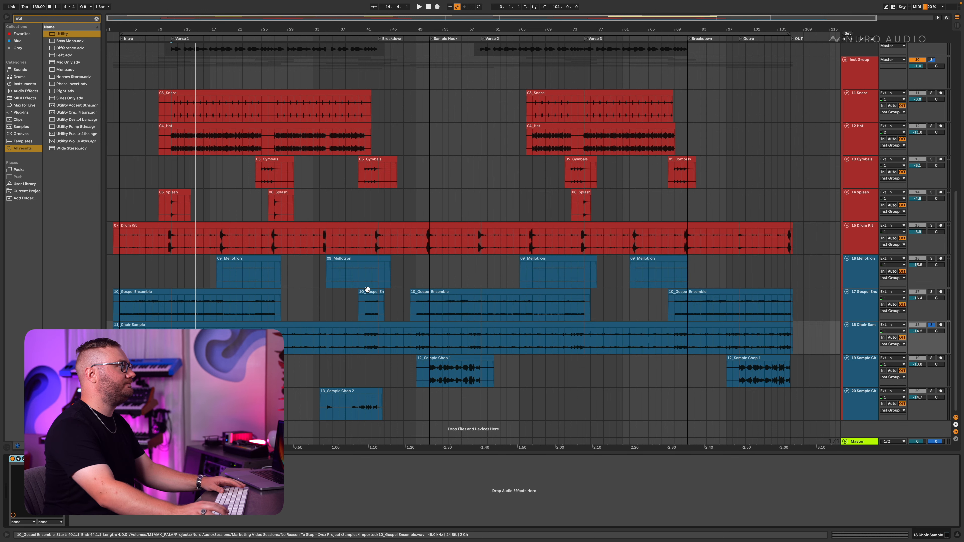
{"action": "key", "text": "space"}
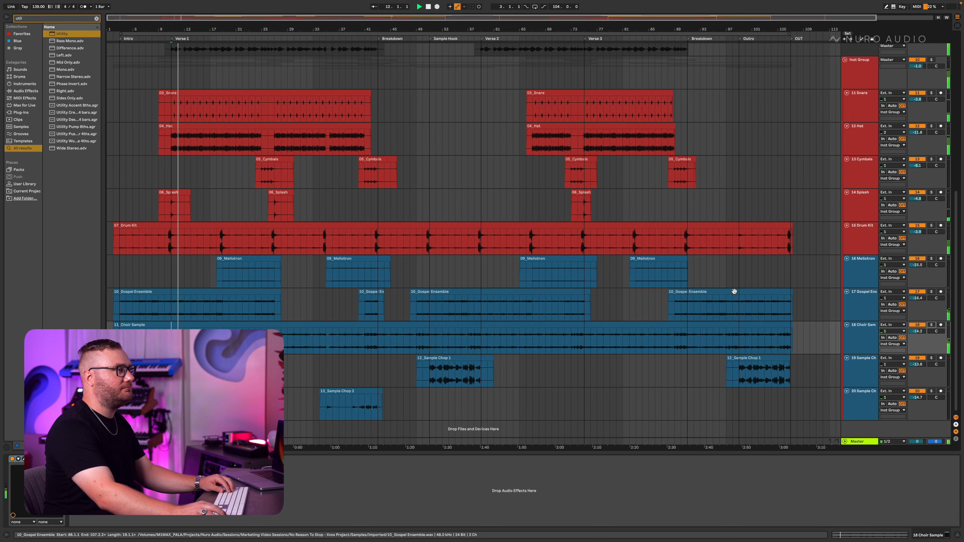
{"action": "scroll", "coordinate": [734, 293], "scroll_direction": "up", "scroll_amount": 5}
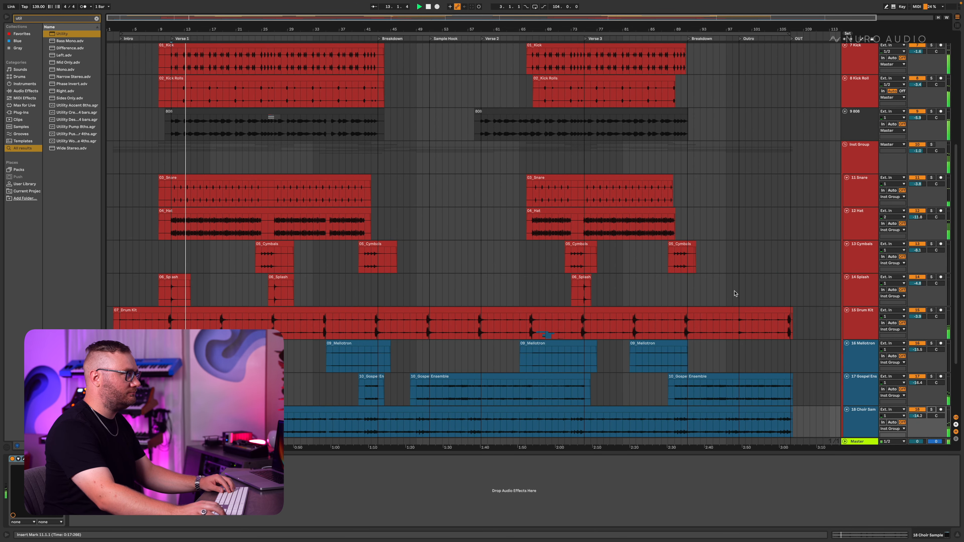
{"action": "scroll", "coordinate": [735, 293], "scroll_direction": "down", "scroll_amount": 3}
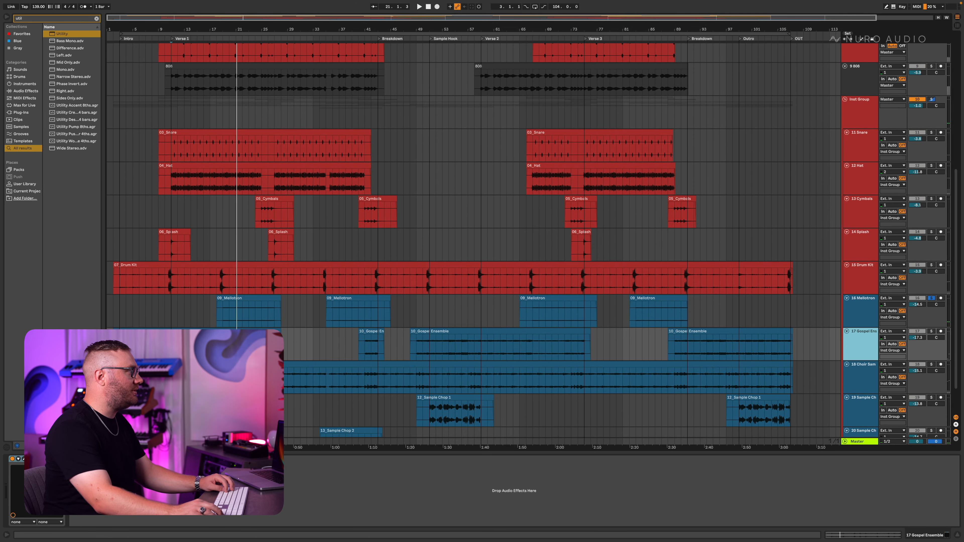
{"action": "left_click", "coordinate": [222, 320]}
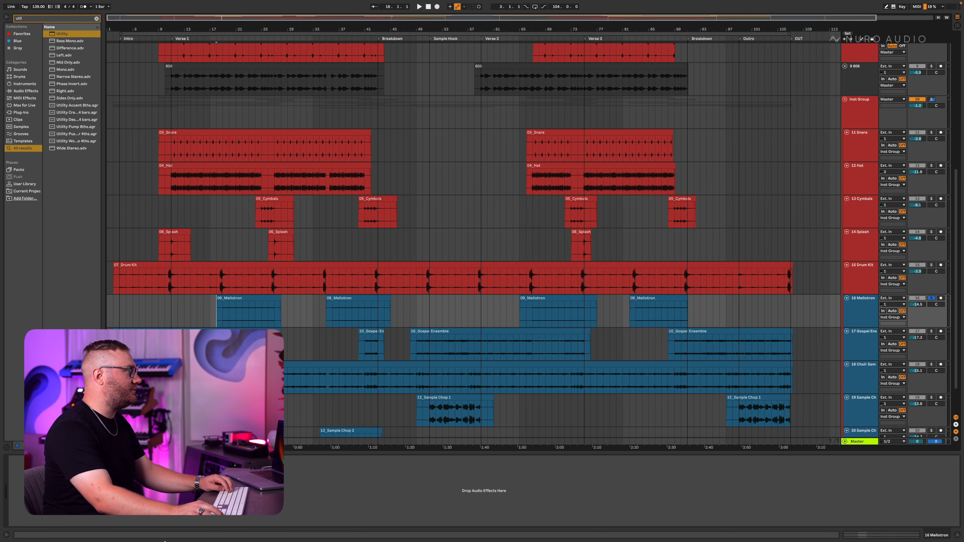
{"action": "key", "text": "space"}
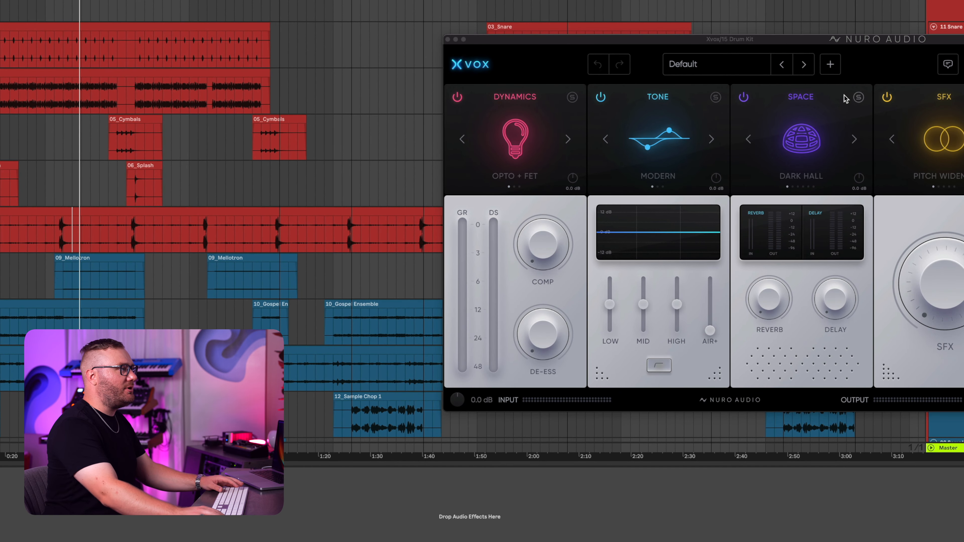
- Turn off the Space, Tone and Dynamics modules in the Drum Kit's Xvox, leaving only SFX active for playback
{"action": "left_click", "coordinate": [744, 97]}
{"action": "left_click", "coordinate": [601, 97]}
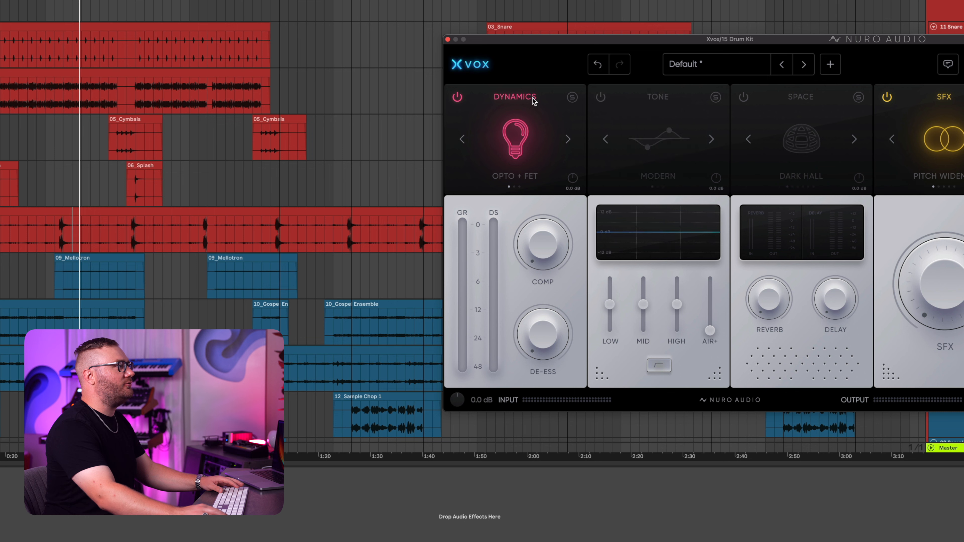
{"action": "left_click", "coordinate": [457, 98]}
{"action": "left_click_drag", "start_coordinate": [940, 41], "coordinate": [870, 35]}
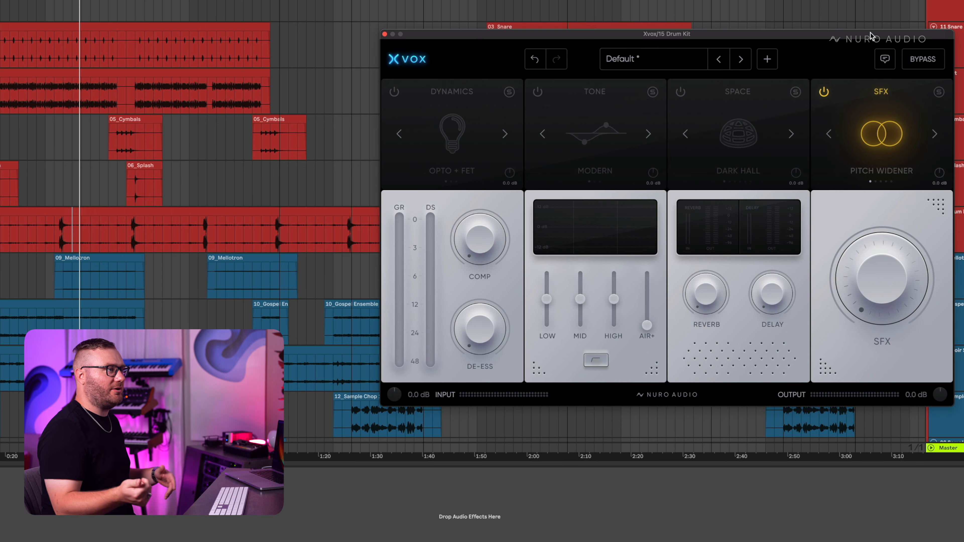
{"action": "key", "text": "space"}
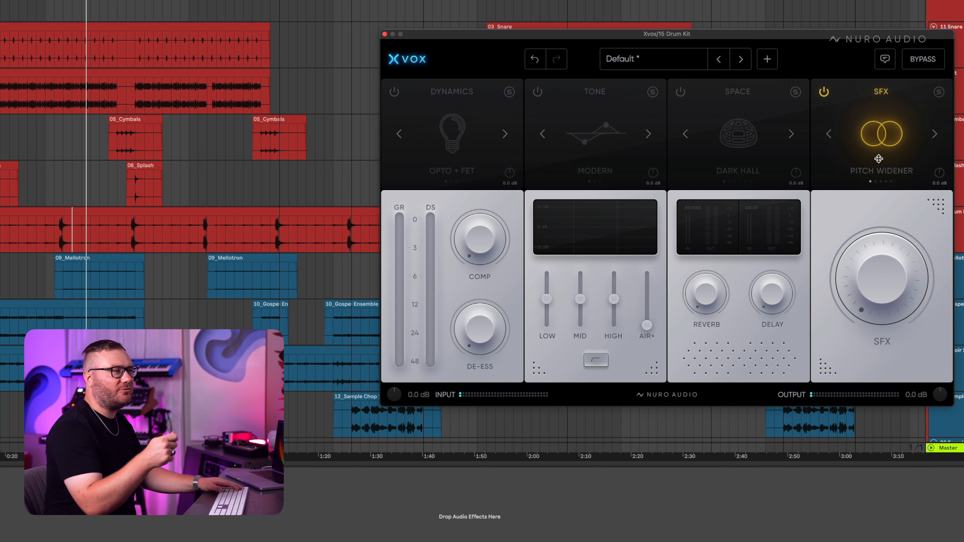
- Audition the Drum Kit with the Phaser effect at 64%, switch the SFX module to Chorus and adjust its amount
{"action": "left_click", "coordinate": [829, 133]}
{"action": "left_click", "coordinate": [828, 133]}
{"action": "left_click", "coordinate": [828, 134]}
{"action": "left_click", "coordinate": [828, 134]}
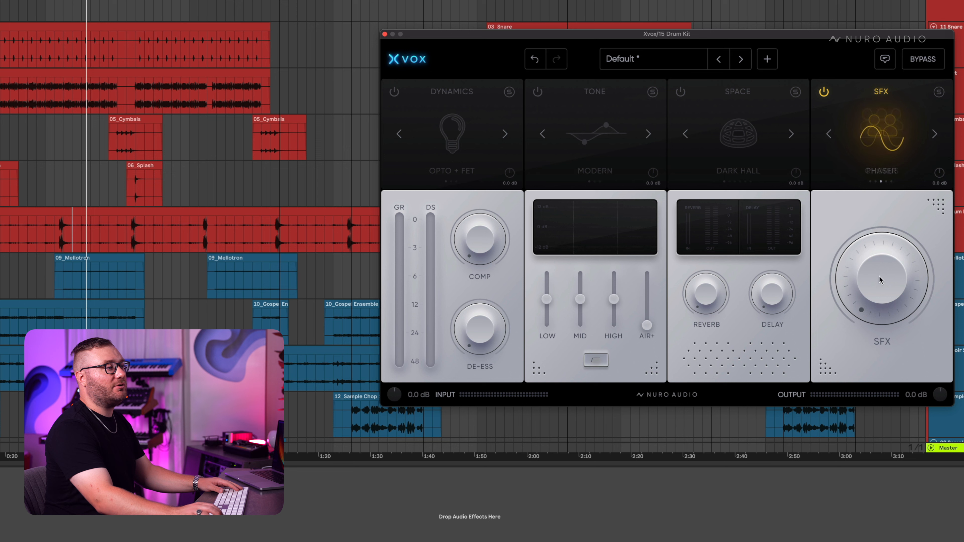
{"action": "key", "text": "space"}
{"action": "left_click_drag", "start_coordinate": [875, 178], "coordinate": [878, 155]}
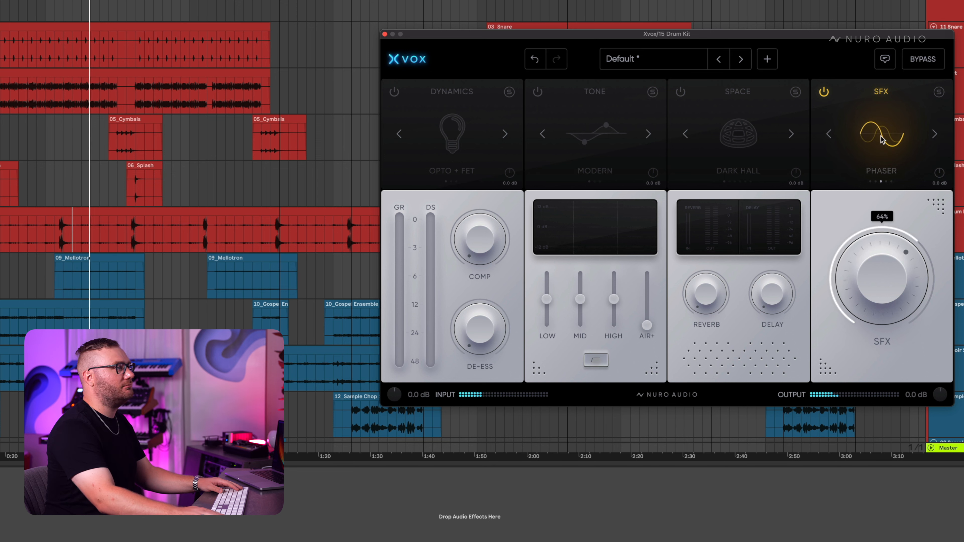
{"action": "left_click", "coordinate": [829, 135]}
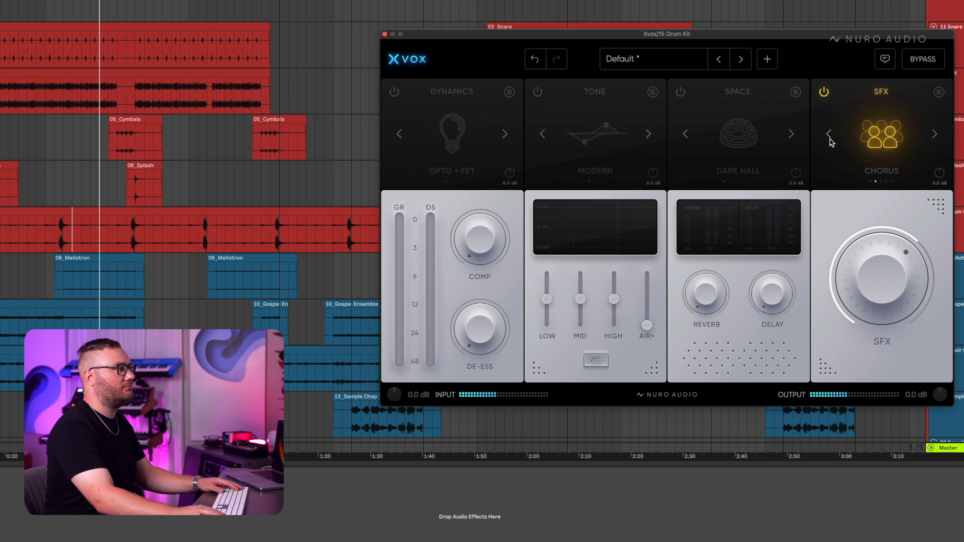
{"action": "left_click_drag", "start_coordinate": [865, 235], "coordinate": [870, 260]}
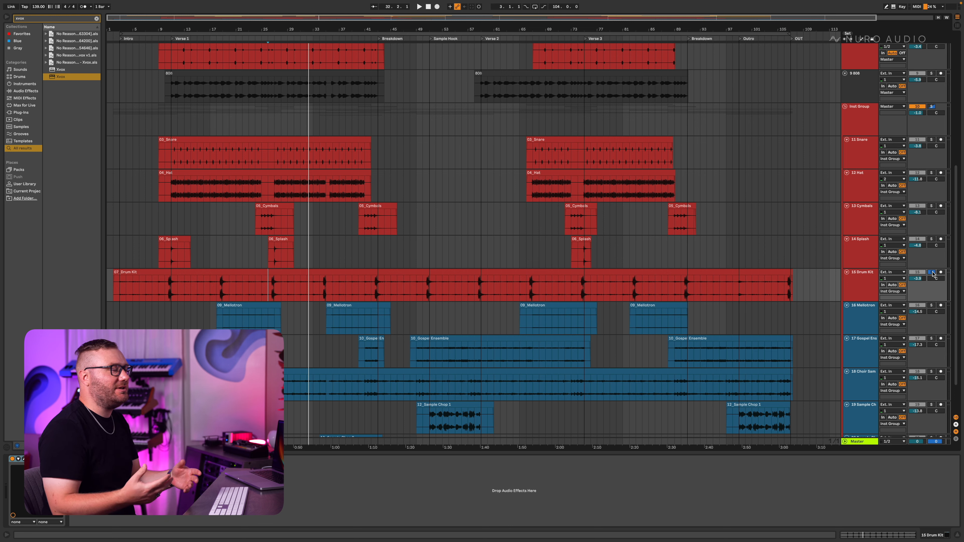
- Unsolo the Drum Kit track and play it within the full mix
{"action": "left_click", "coordinate": [932, 272]}
{"action": "key", "text": "space"}
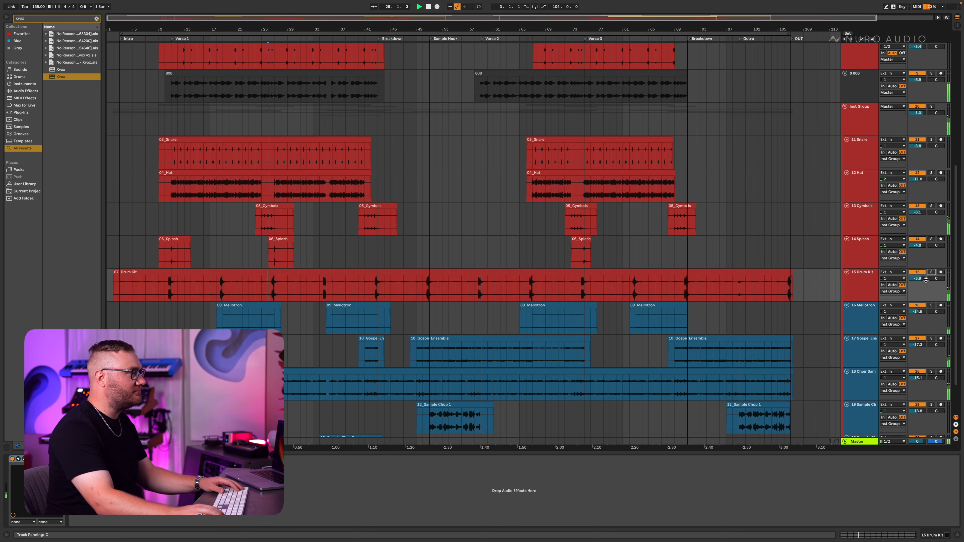
{"action": "left_click", "coordinate": [859, 286]}
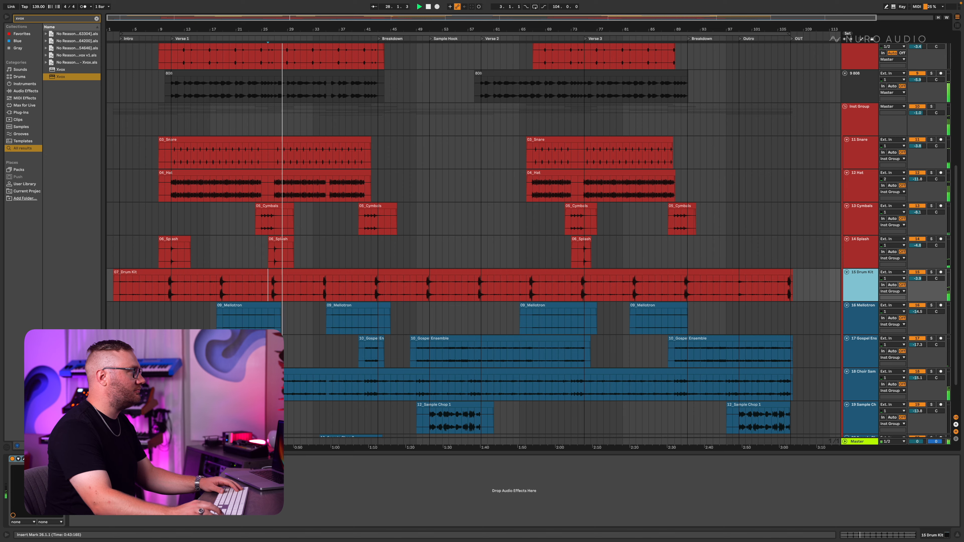
{"action": "scroll", "coordinate": [475, 243], "scroll_direction": "up", "scroll_amount": 1}
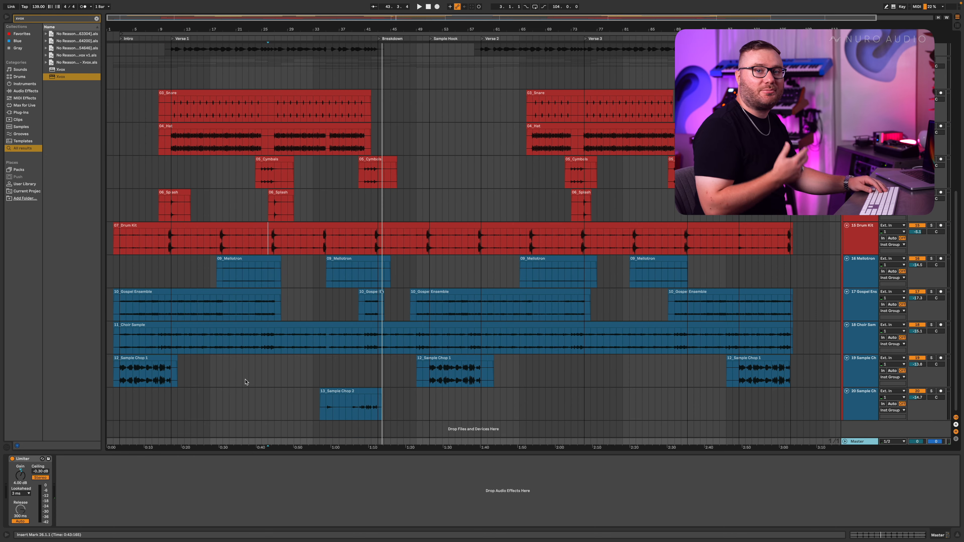
- Add EQ Eight to the Master track and place it before the Limiter
{"action": "key", "text": "ctrl+f"}
{"action": "type", "text": "eq"}
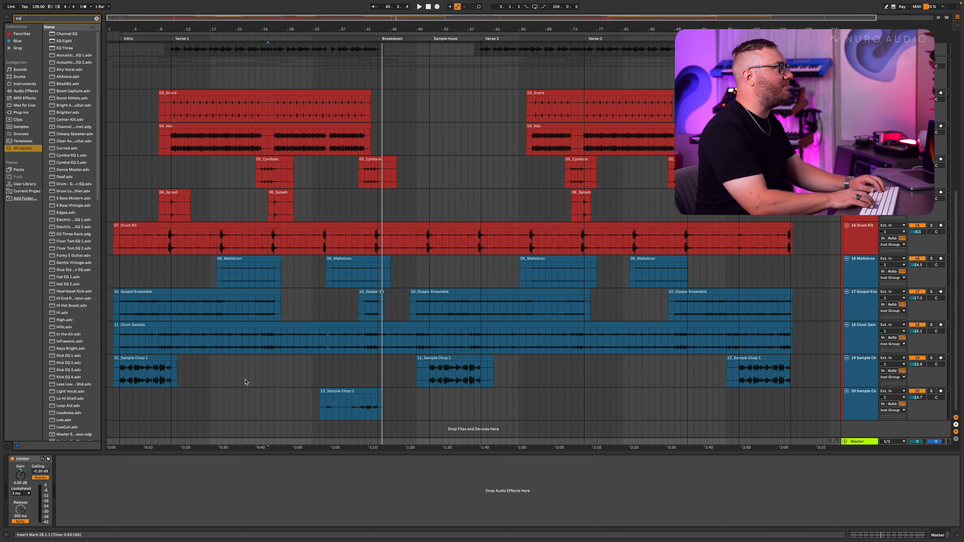
{"action": "key", "text": "Down"}
{"action": "key", "text": "Down"}
{"action": "key", "text": "Return"}
{"action": "left_click_drag", "start_coordinate": [103, 461], "coordinate": [18, 453]}
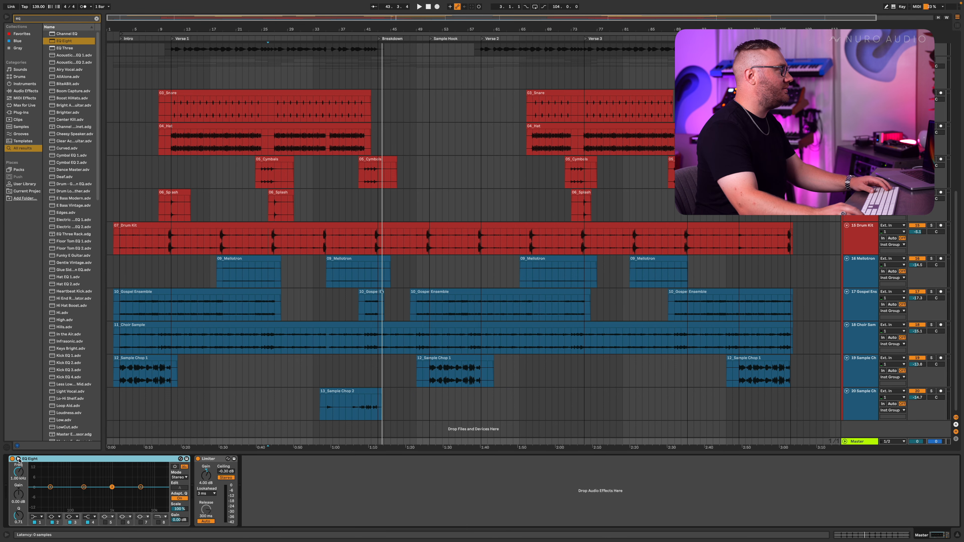
- Expand the Master EQ Eight display and set band 1 to a steep low cut at about 20 Hz
{"action": "left_click", "coordinate": [18, 460]}
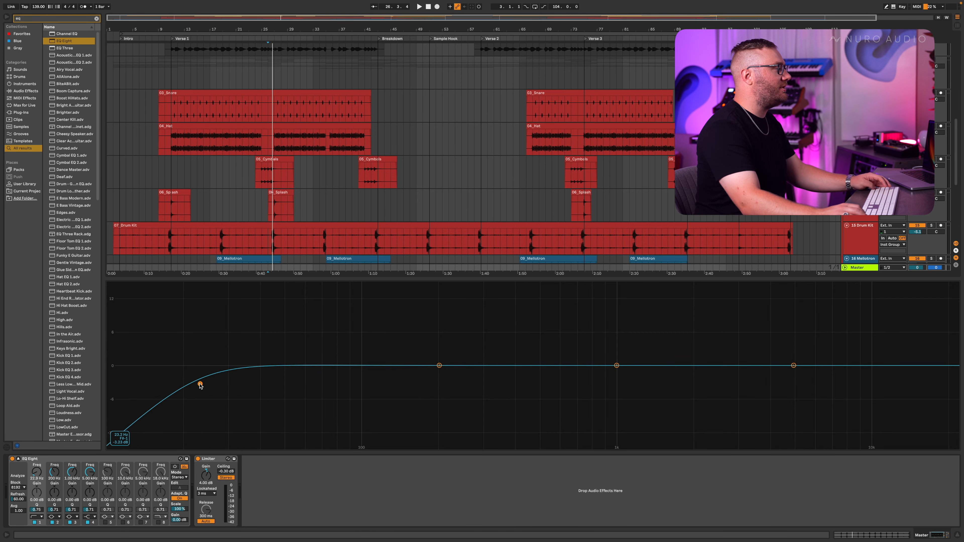
{"action": "left_click", "coordinate": [36, 516]}
{"action": "key", "text": "space"}
{"action": "left_click_drag", "start_coordinate": [179, 386], "coordinate": [185, 386]}
{"action": "left_click", "coordinate": [37, 471]}
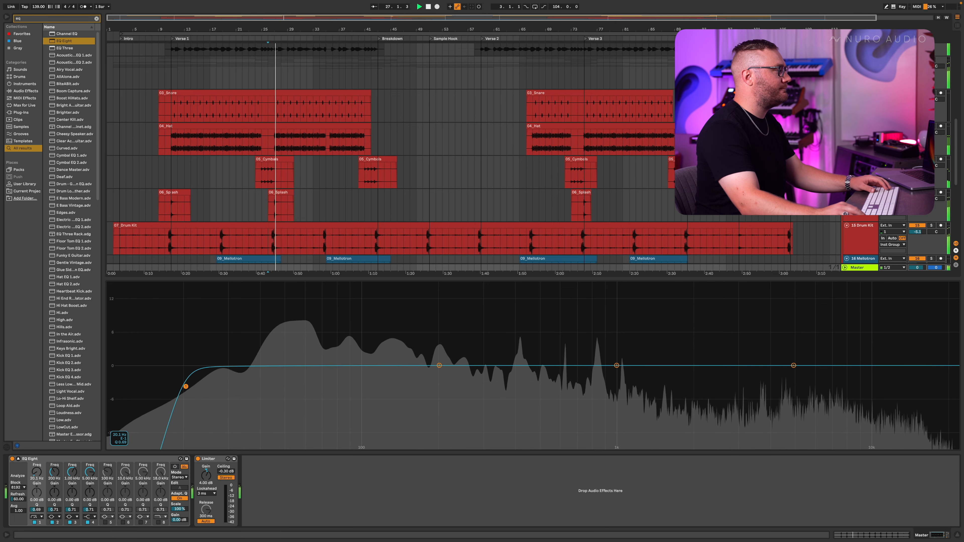
{"action": "key", "text": "space"}
- Boost Master EQ band 2 about 1.7 dB at 37 Hz and band 3 about 1.14 dB at 2.22 kHz
{"action": "left_click_drag", "start_coordinate": [443, 364], "coordinate": [255, 358]}
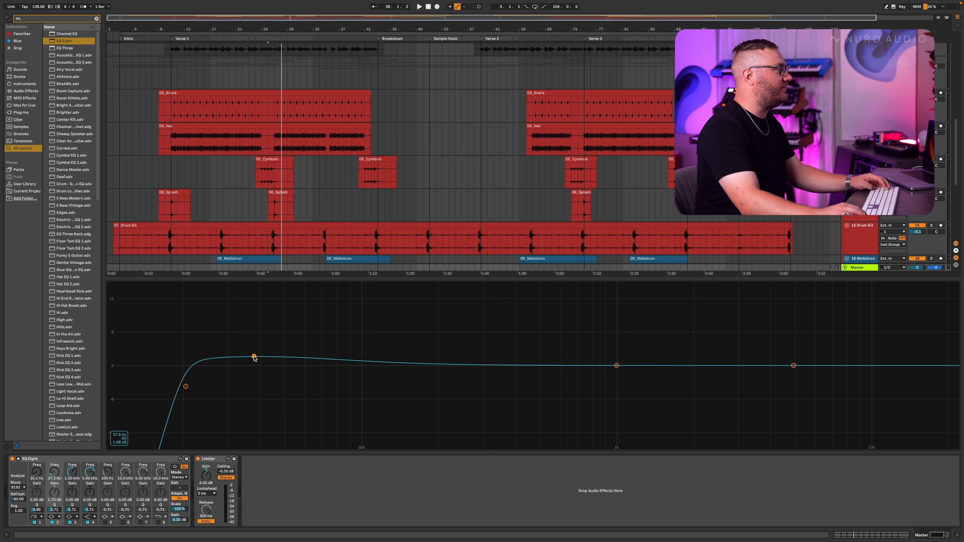
{"action": "left_click_drag", "start_coordinate": [617, 365], "coordinate": [684, 360]}
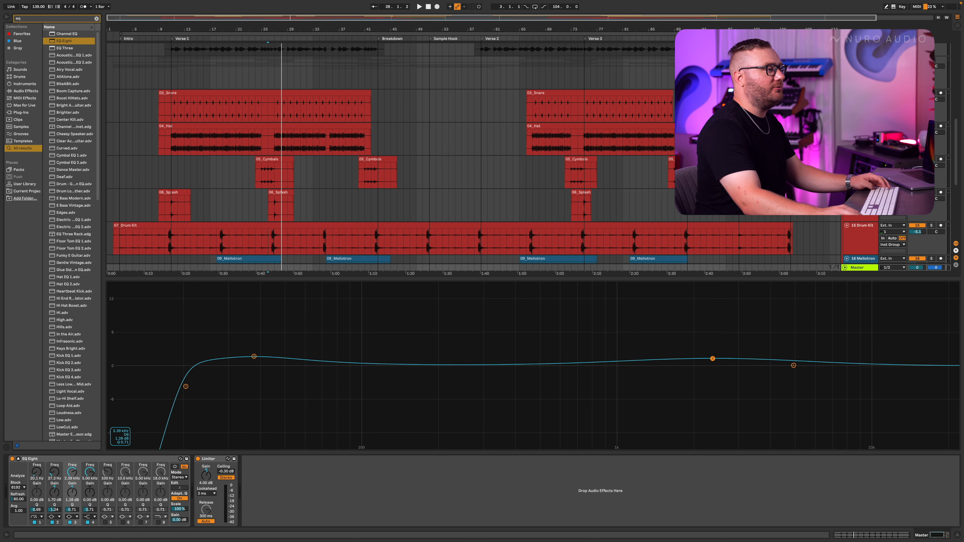
{"action": "key", "text": "space"}
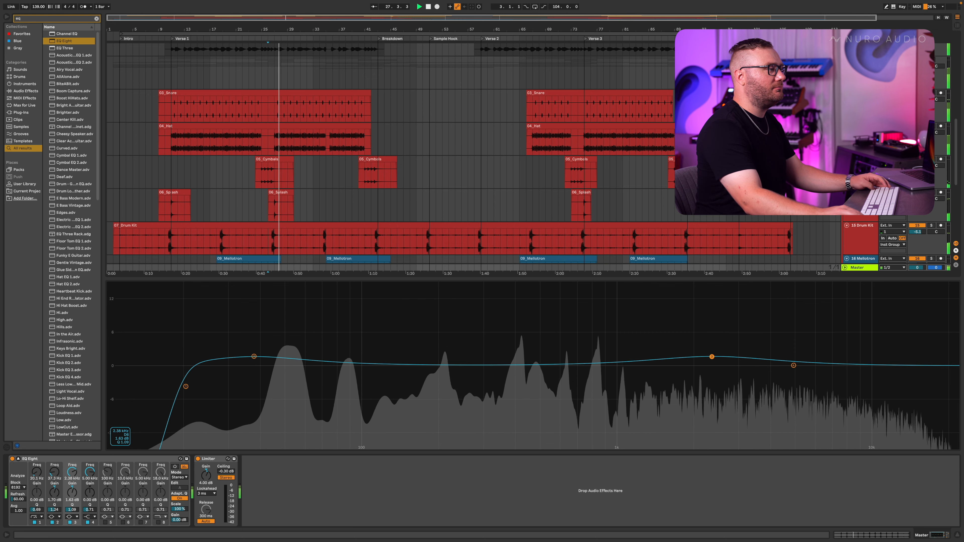
{"action": "left_click_drag", "start_coordinate": [675, 362], "coordinate": [700, 374]}
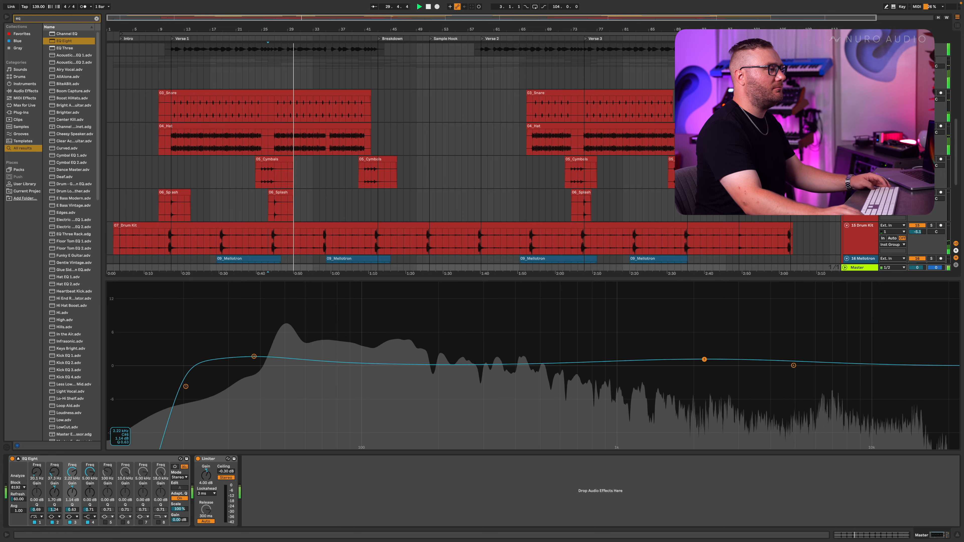
- Switch Master EQ band 4 to a bell, shape a gentle boost just below 10 kHz, and collapse the enlarged EQ display
{"action": "left_click_drag", "start_coordinate": [794, 366], "coordinate": [822, 351]}
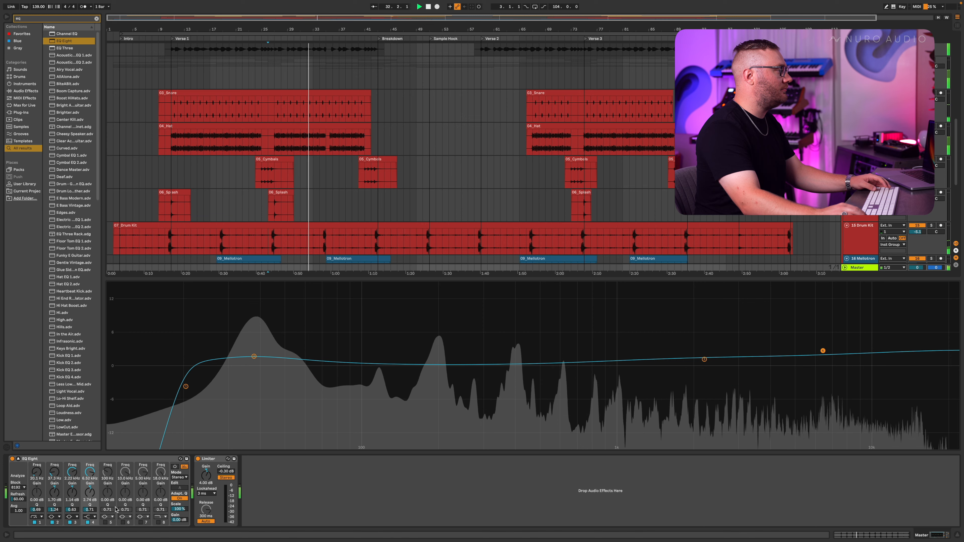
{"action": "left_click", "coordinate": [93, 517]}
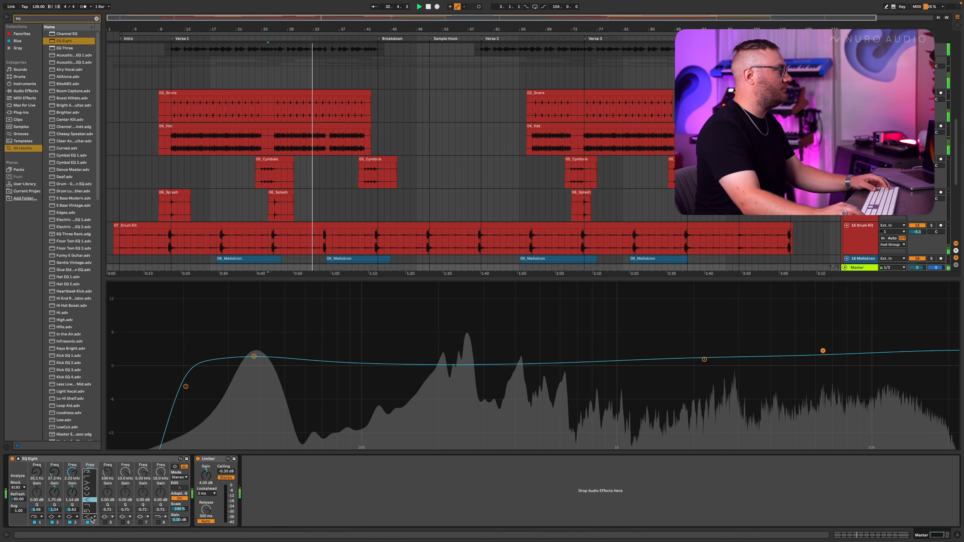
{"action": "left_click", "coordinate": [91, 489]}
{"action": "left_click_drag", "start_coordinate": [822, 351], "coordinate": [880, 350]}
{"action": "left_click", "coordinate": [175, 467]}
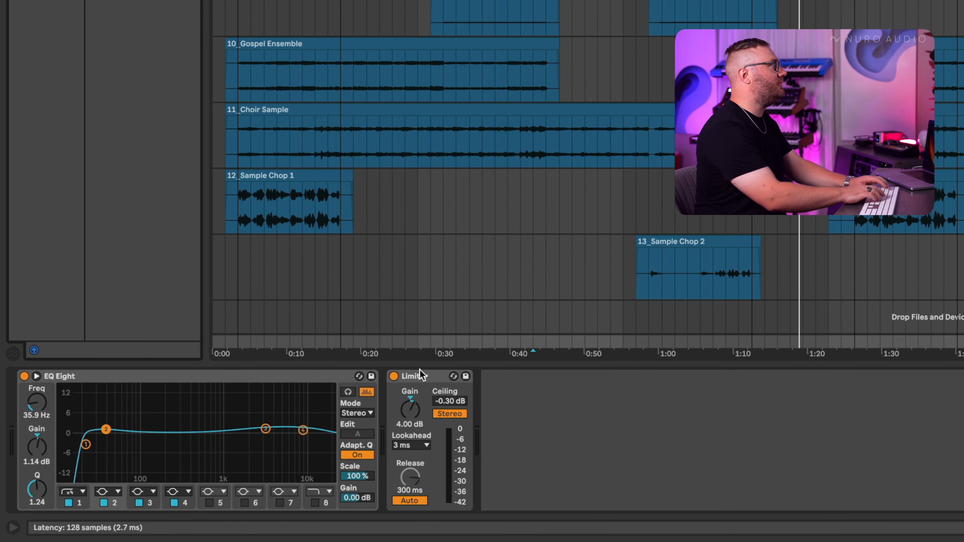
- Insert Glue Compressor between EQ Eight and the Limiter on the Master and lower its threshold to -11.4 dB during playback
{"action": "key", "text": "Return"}
{"action": "left_click_drag", "start_coordinate": [546, 376], "coordinate": [416, 384]}
{"action": "key", "text": "space"}
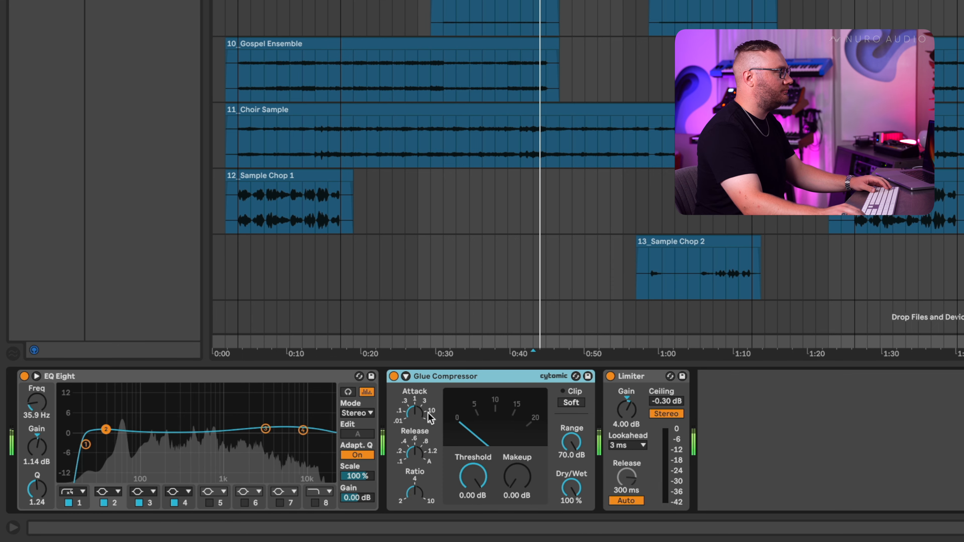
{"action": "left_click_drag", "start_coordinate": [472, 475], "coordinate": [472, 497]}
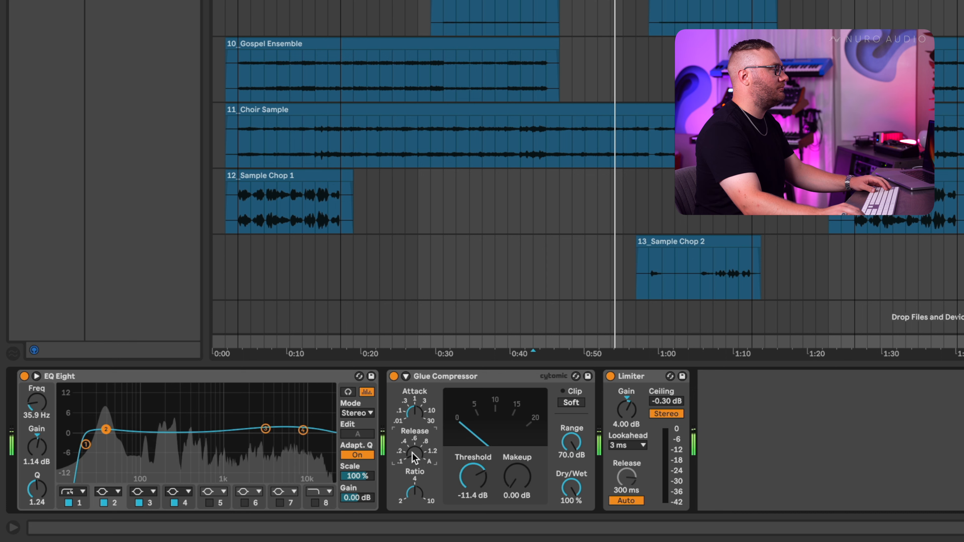
- Replay the section and set the Glue Compressor's release to its fastest setting, .1
{"action": "key", "text": "space"}
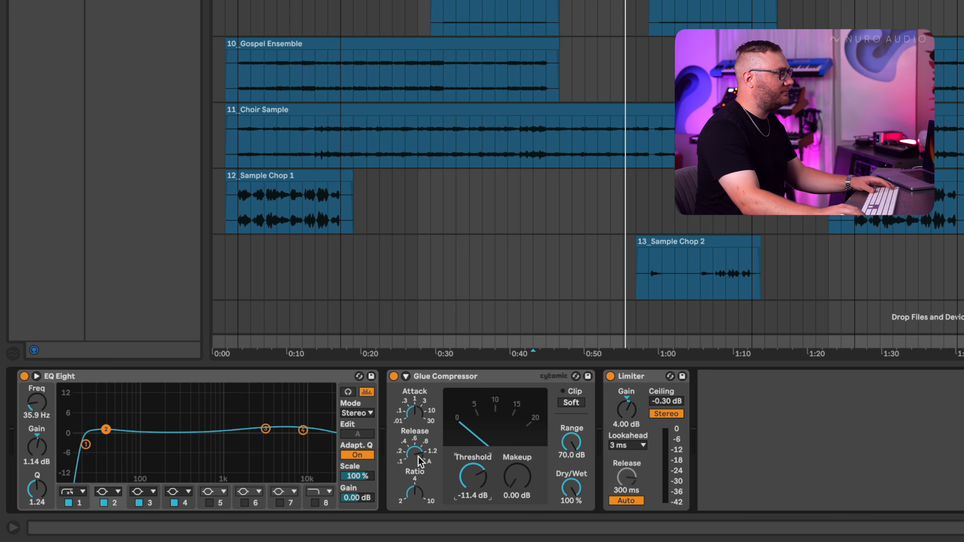
{"action": "key", "text": "space"}
{"action": "mouse_move", "coordinate": [417, 457]}
{"action": "left_mouse_down"}
{"action": "mouse_move", "coordinate": [418, 469]}
{"action": "mouse_move", "coordinate": [418, 456]}
{"action": "left_mouse_up"}
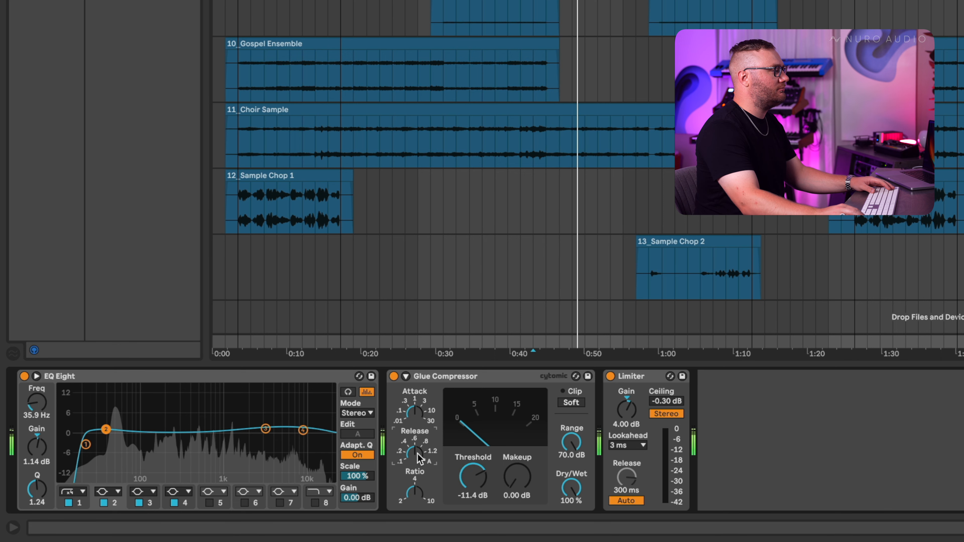
{"action": "left_click_drag", "start_coordinate": [418, 457], "coordinate": [418, 479]}
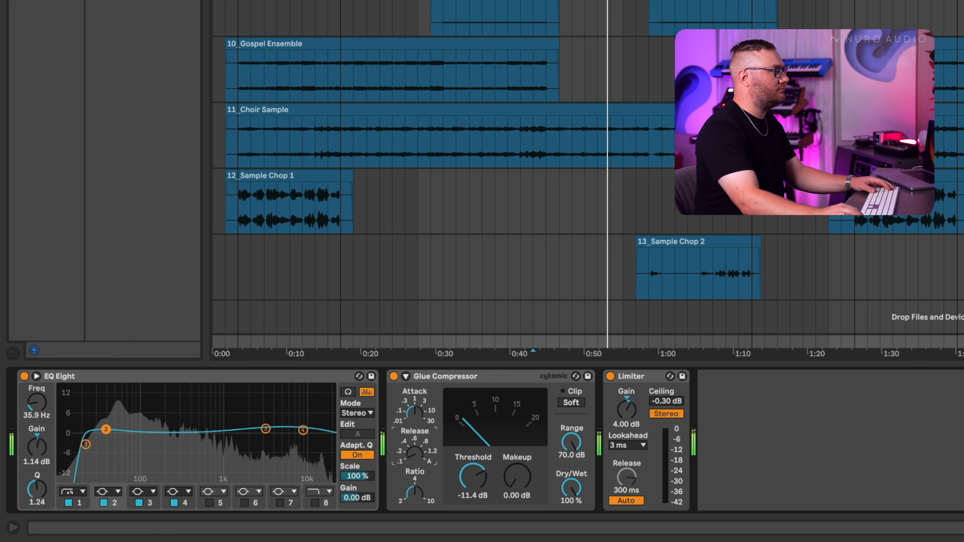
- Try heavier Glue Compressor settings by lowering the threshold to -19.4 dB and further to -24.8 dB
{"action": "key", "text": "space"}
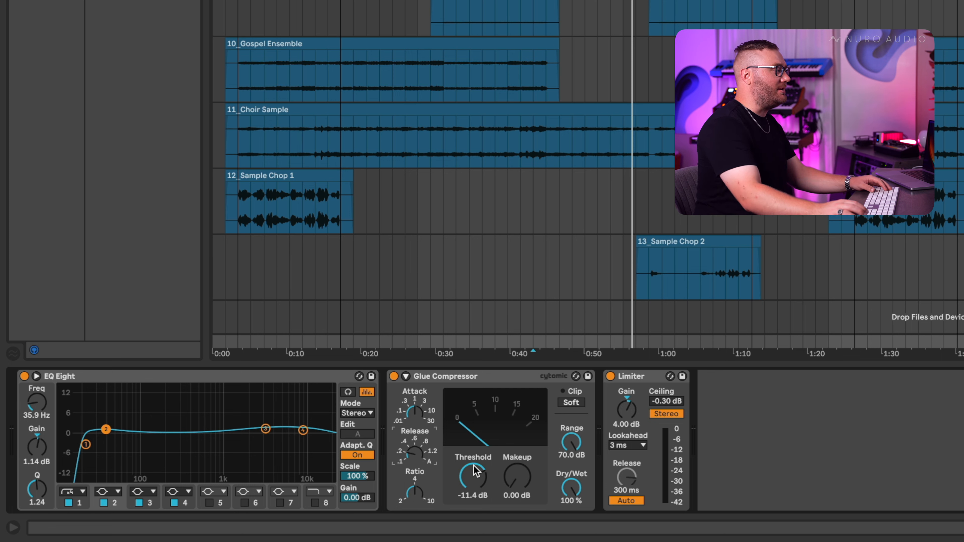
{"action": "key", "text": "space"}
{"action": "left_click_drag", "start_coordinate": [476, 474], "coordinate": [476, 501]}
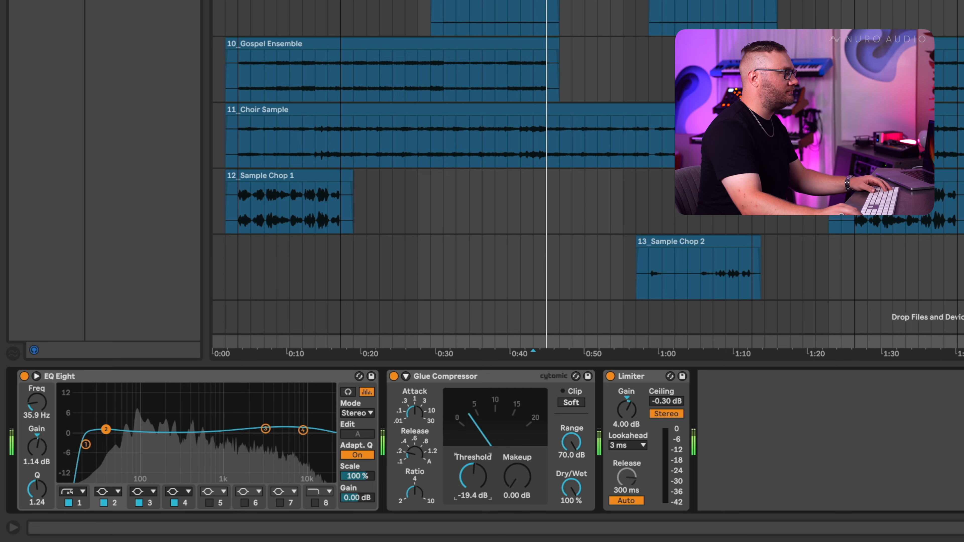
{"action": "left_click", "coordinate": [413, 456]}
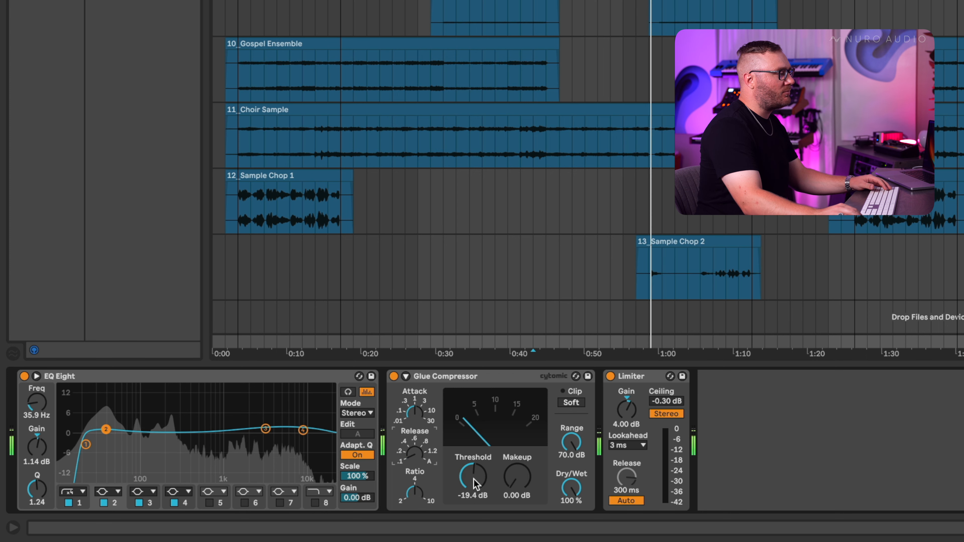
{"action": "key", "text": "space"}
{"action": "left_click_drag", "start_coordinate": [473, 477], "coordinate": [474, 494]}
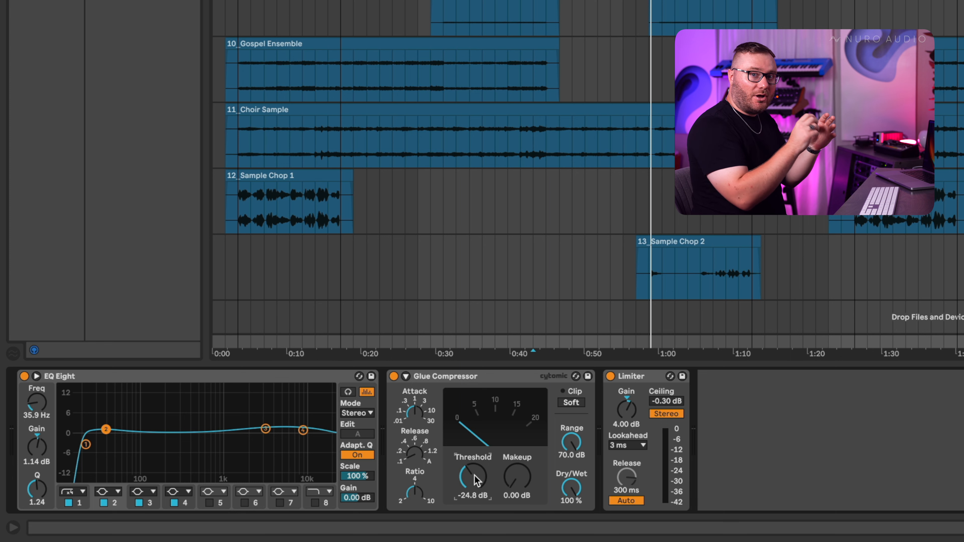
- Audition slower and fastest release times on the Glue Compressor with the threshold eased to -23.5 dB
{"action": "left_click", "coordinate": [413, 452]}
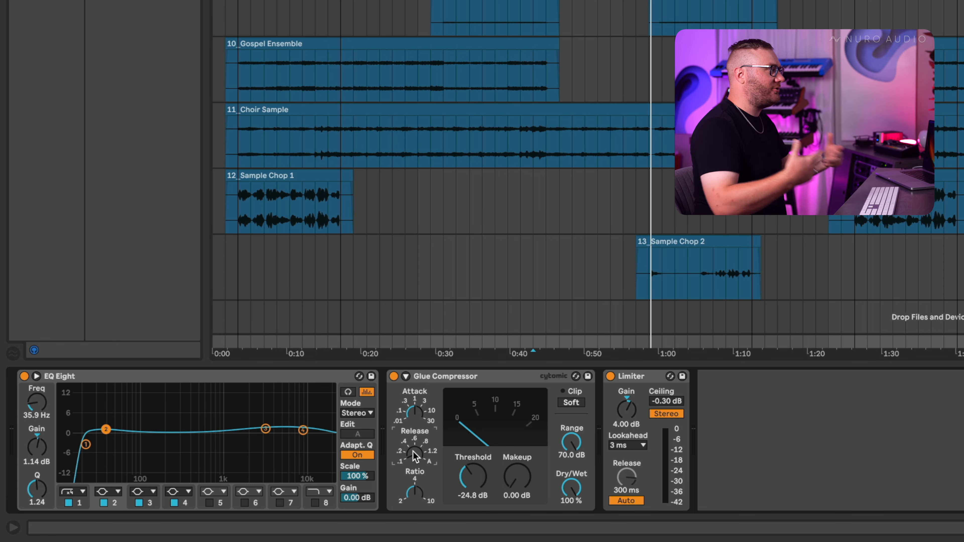
{"action": "key", "text": "space"}
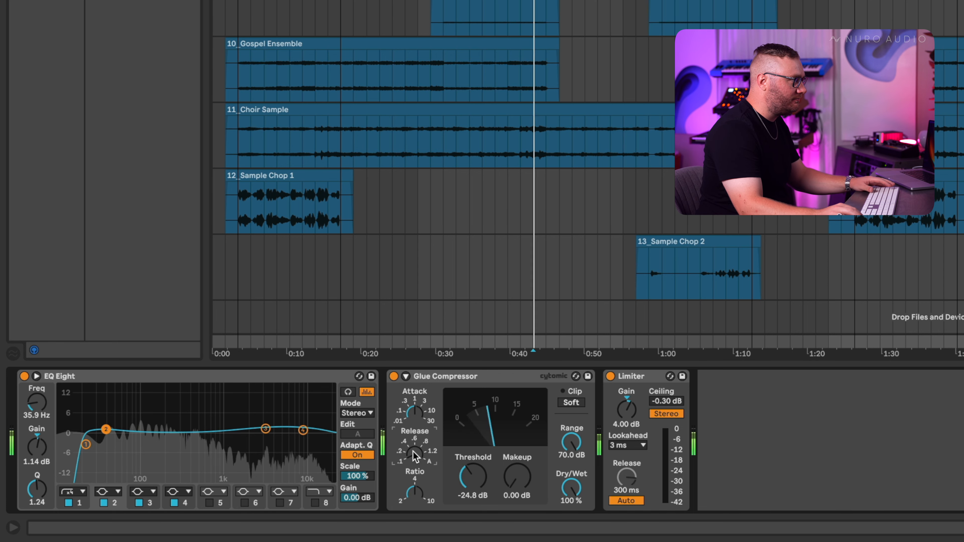
{"action": "left_click_drag", "start_coordinate": [485, 471], "coordinate": [486, 468]}
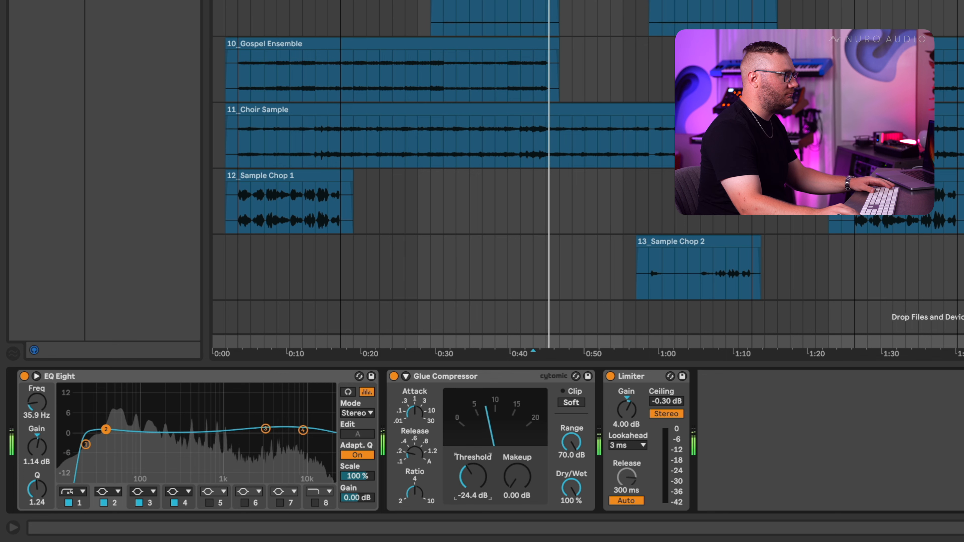
{"action": "left_click", "coordinate": [414, 458]}
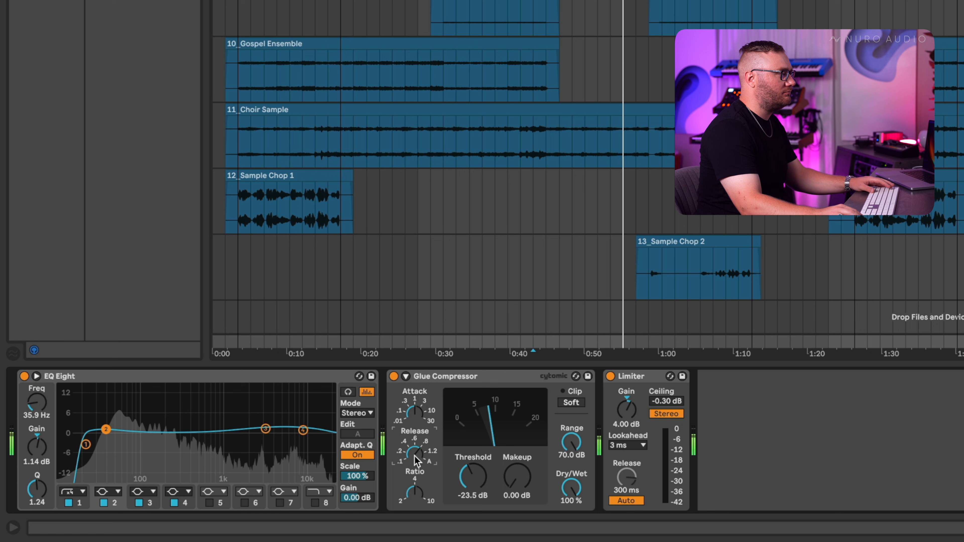
{"action": "left_click_drag", "start_coordinate": [414, 455], "coordinate": [414, 479]}
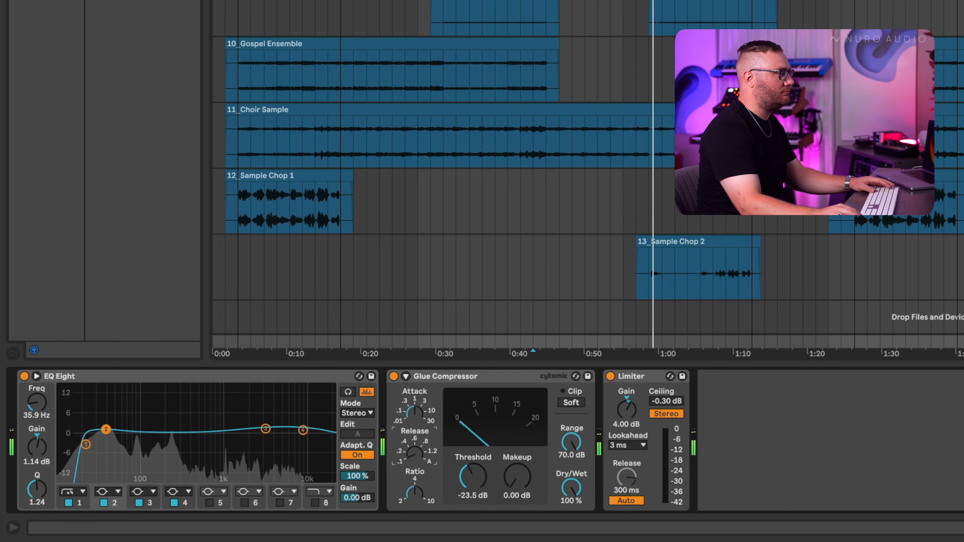
- Raise the Glue Compressor threshold to about -11.1 dB for light compression, and increase the Limiter's gain
{"action": "left_click_drag", "start_coordinate": [462, 487], "coordinate": [462, 474]}
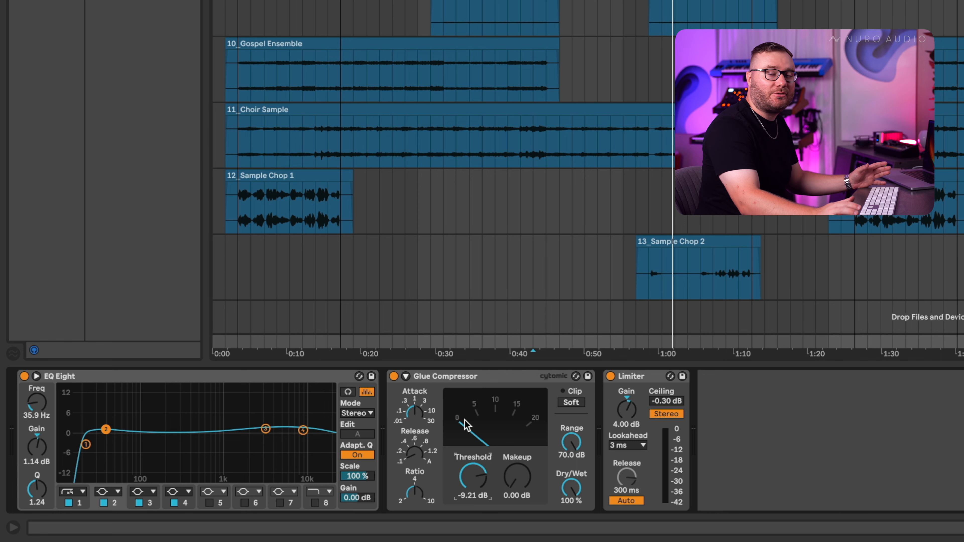
{"action": "key", "text": "space"}
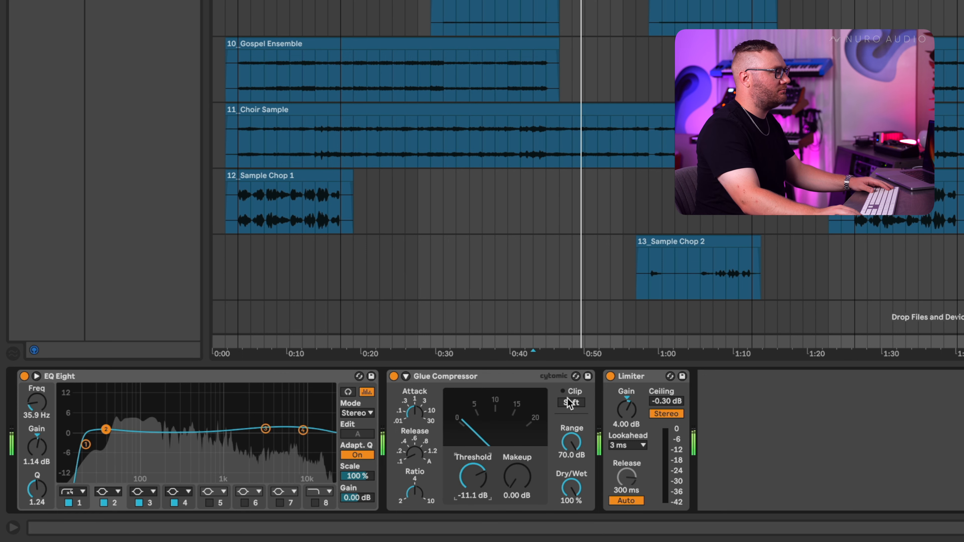
{"action": "left_click_drag", "start_coordinate": [625, 415], "coordinate": [624, 404]}
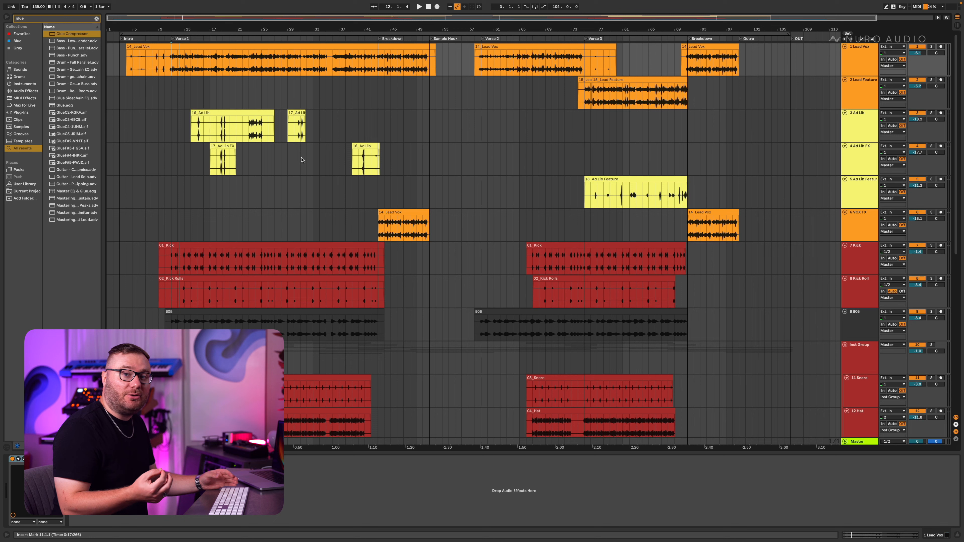
- Set the playback position near the start of Verse 1 and raise the Hat track's volume slightly
{"action": "left_click", "coordinate": [172, 268]}
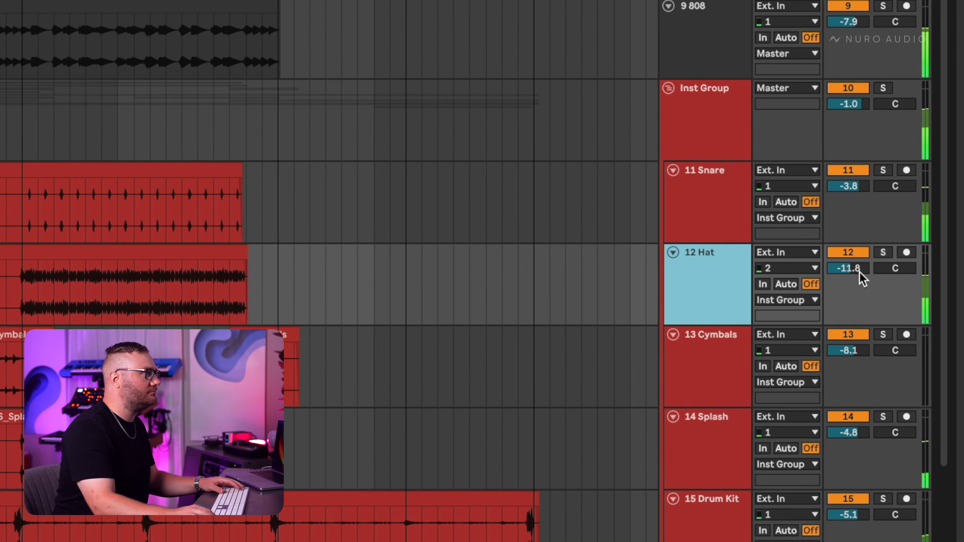
{"action": "left_click_drag", "start_coordinate": [860, 274], "coordinate": [860, 270]}
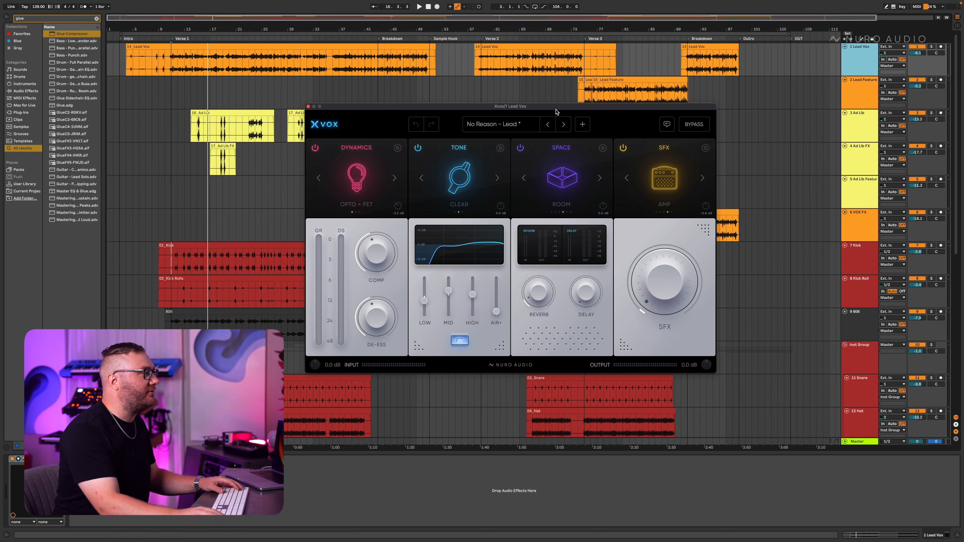
- Raise the Xvox tone Mid on Lead Vox to +53% and slightly increase the Mid on Lead Feature's Xvox
{"action": "key", "text": "space"}
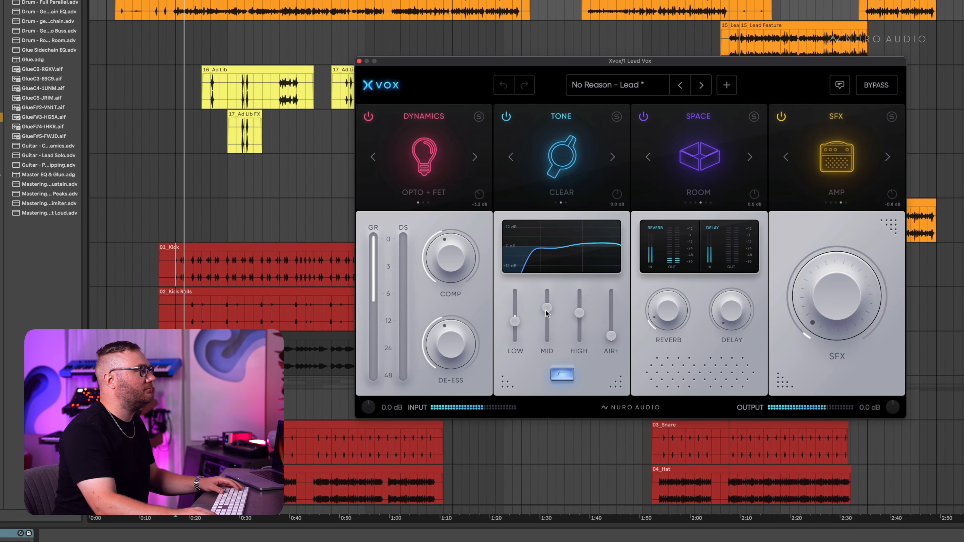
{"action": "left_click_drag", "start_coordinate": [504, 300], "coordinate": [503, 300]}
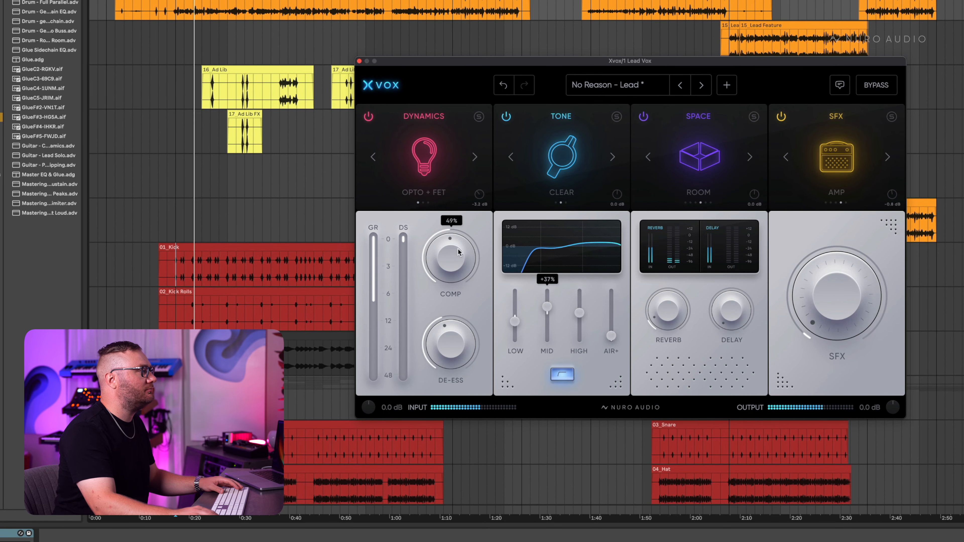
{"action": "left_click_drag", "start_coordinate": [548, 311], "coordinate": [552, 306]}
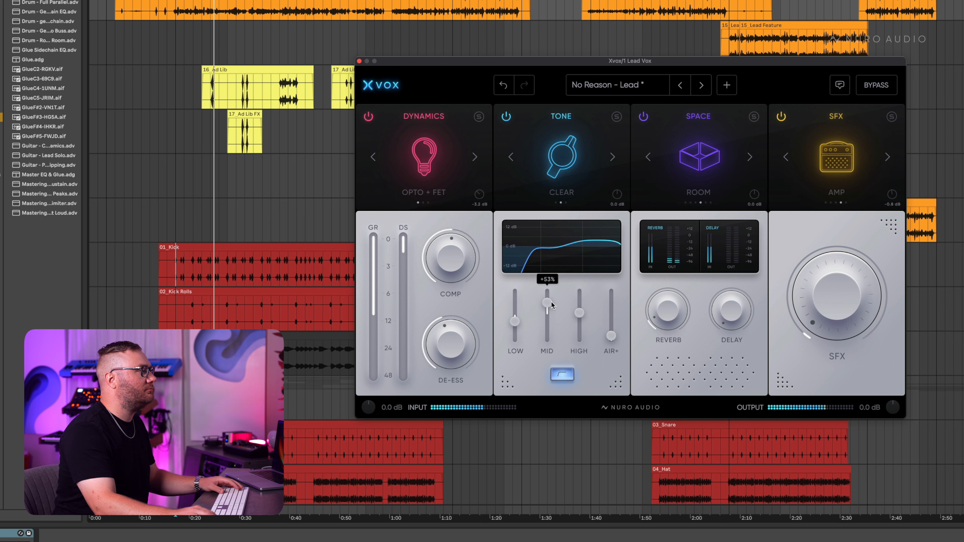
{"action": "mouse_move", "coordinate": [467, 268]}
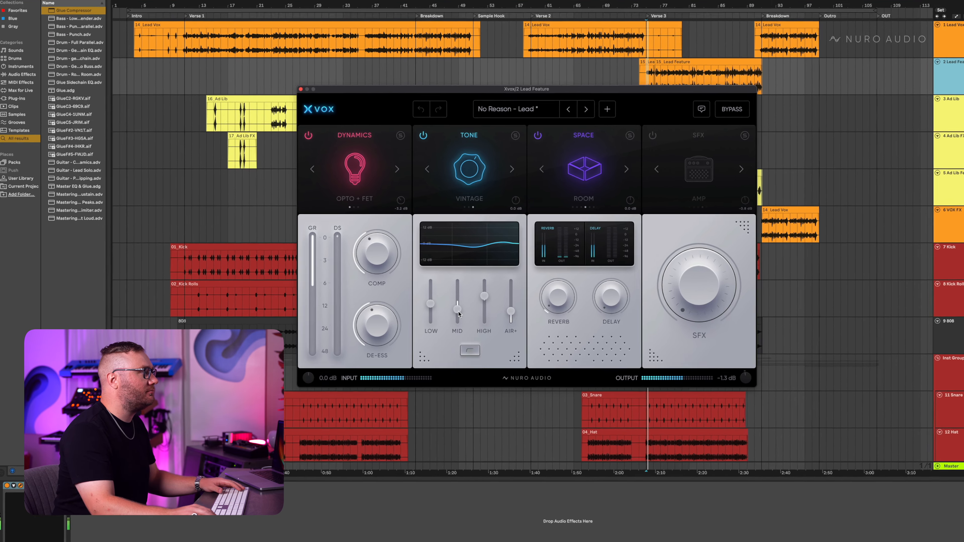
{"action": "left_click_drag", "start_coordinate": [417, 306], "coordinate": [418, 300]}
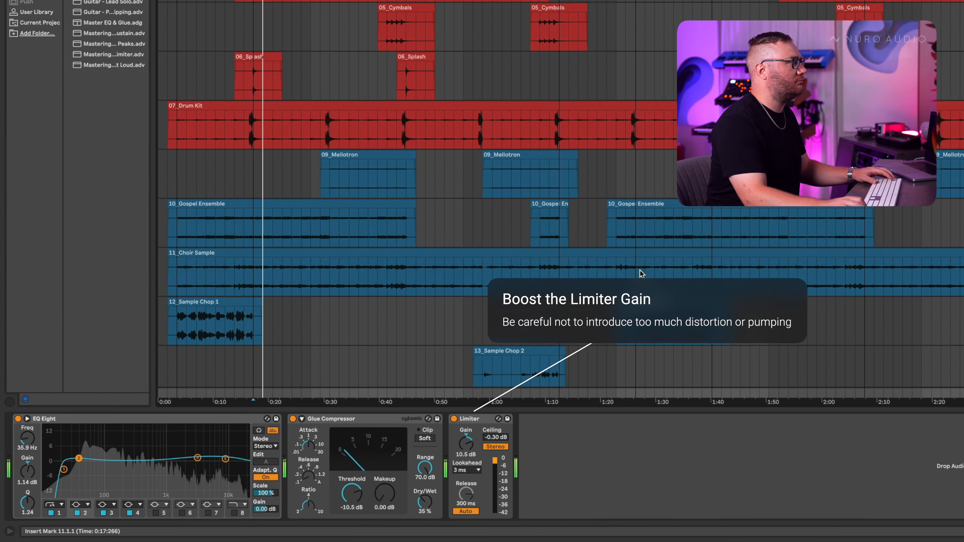
- Search the browser for "eq" and add EQ Eight to the Snare track
{"action": "scroll", "coordinate": [640, 270], "scroll_direction": "up", "scroll_amount": 3}
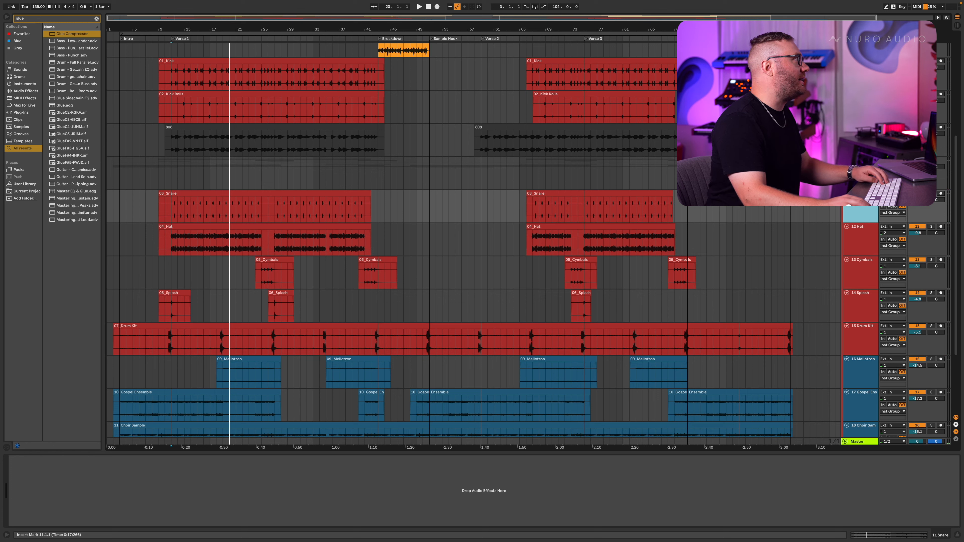
{"action": "key", "text": "super+f"}
{"action": "type", "text": "eq"}
{"action": "key", "text": "Down"}
{"action": "key", "text": "Return"}
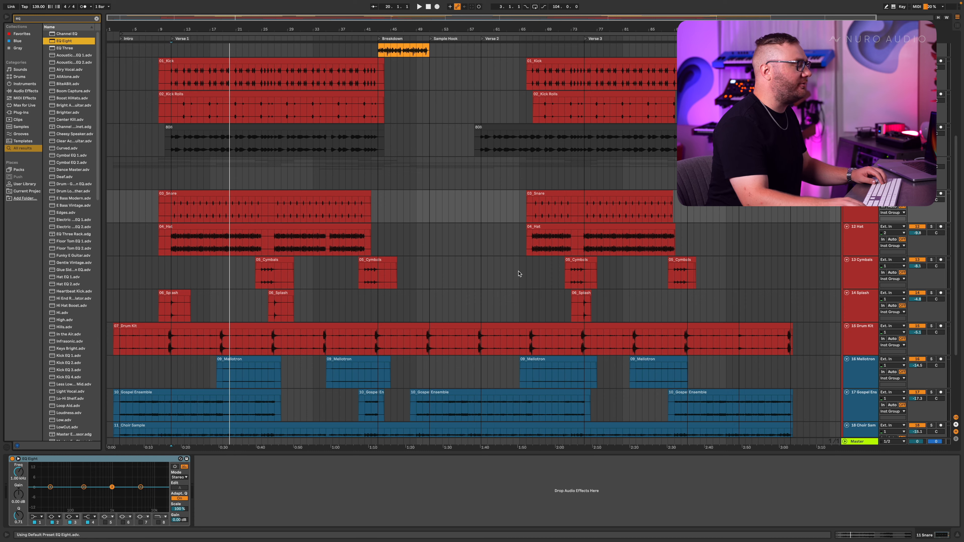
{"action": "left_click", "coordinate": [859, 214]}
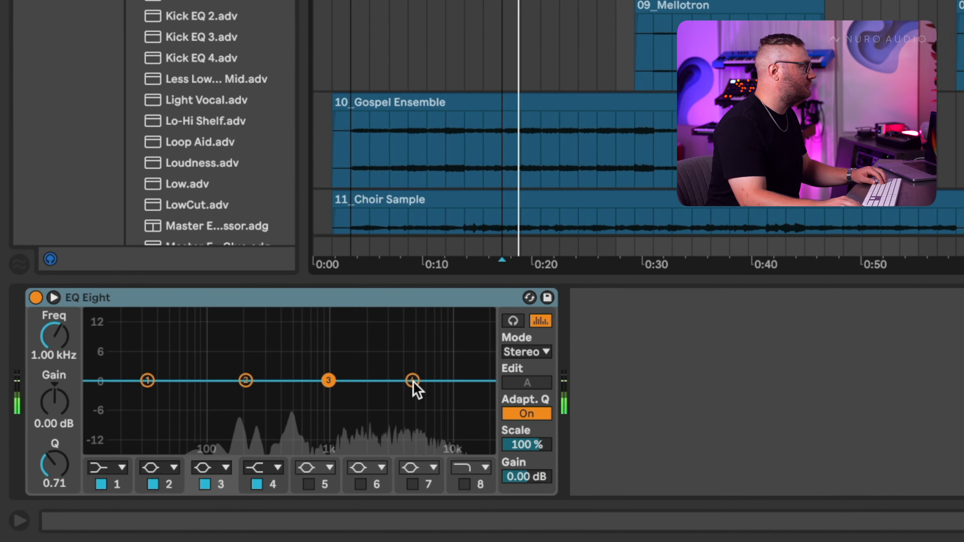
- Cut the highs with the Snare EQ's band 4 shelf and boost band 3 about 3.1 dB at 1.21 kHz
{"action": "left_click_drag", "start_coordinate": [140, 487], "coordinate": [142, 488]}
{"action": "left_click_drag", "start_coordinate": [416, 383], "coordinate": [424, 407]}
{"action": "left_click_drag", "start_coordinate": [331, 379], "coordinate": [322, 362]}
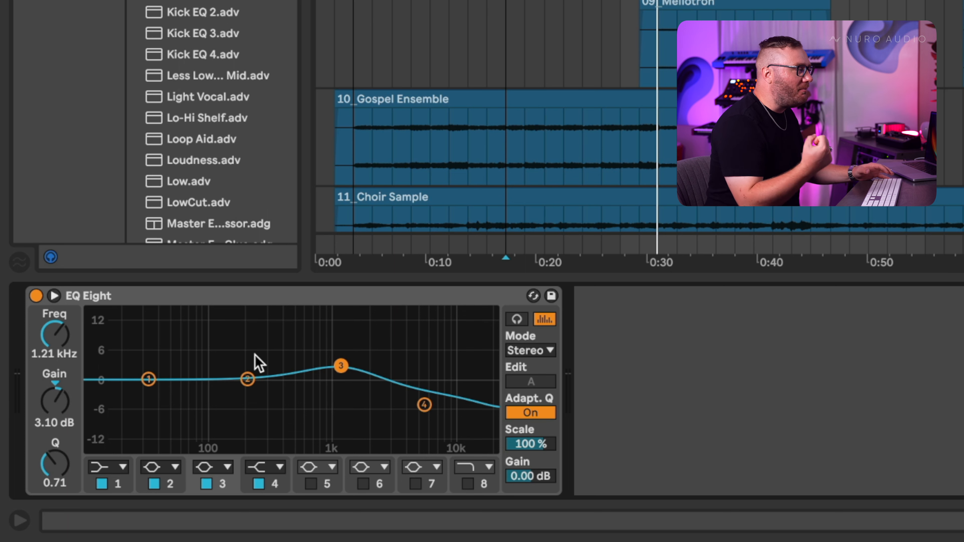
- Boost the Snare EQ's band 2 about 1.36 dB at 202 Hz, and bypass and re-enable the EQ to compare
{"action": "key", "text": "space"}
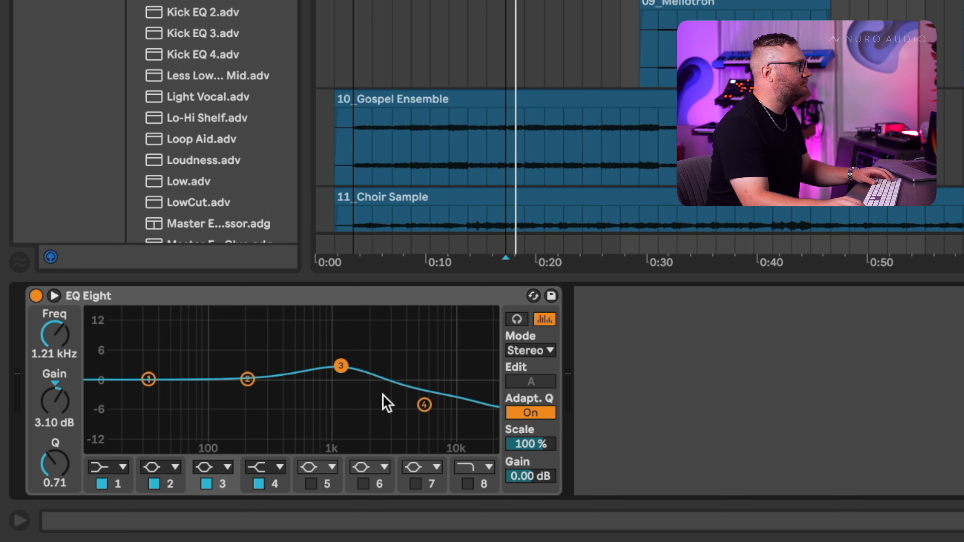
{"action": "mouse_move", "coordinate": [242, 380]}
{"action": "left_mouse_down"}
{"action": "mouse_move", "coordinate": [242, 362]}
{"action": "mouse_move", "coordinate": [247, 373]}
{"action": "left_mouse_up"}
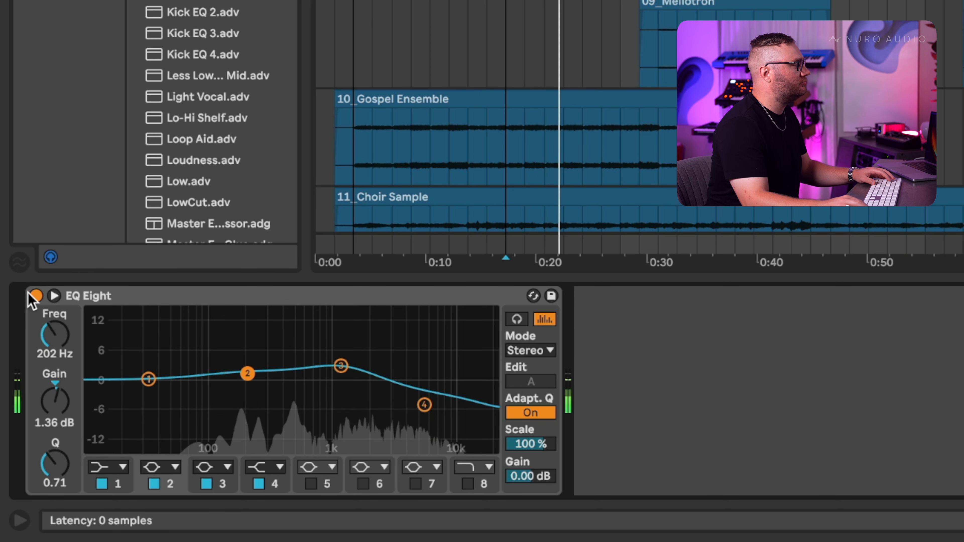
{"action": "left_click", "coordinate": [36, 296]}
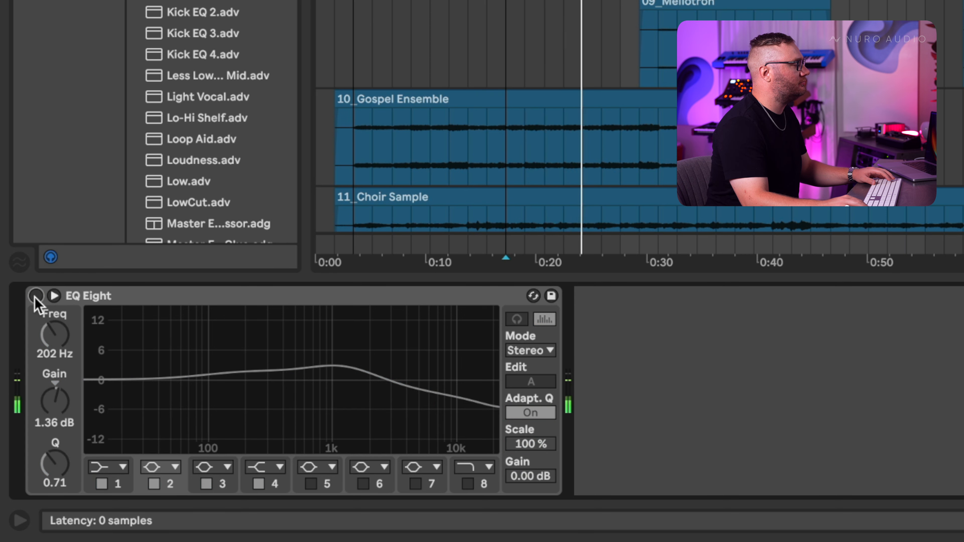
{"action": "left_click", "coordinate": [36, 296]}
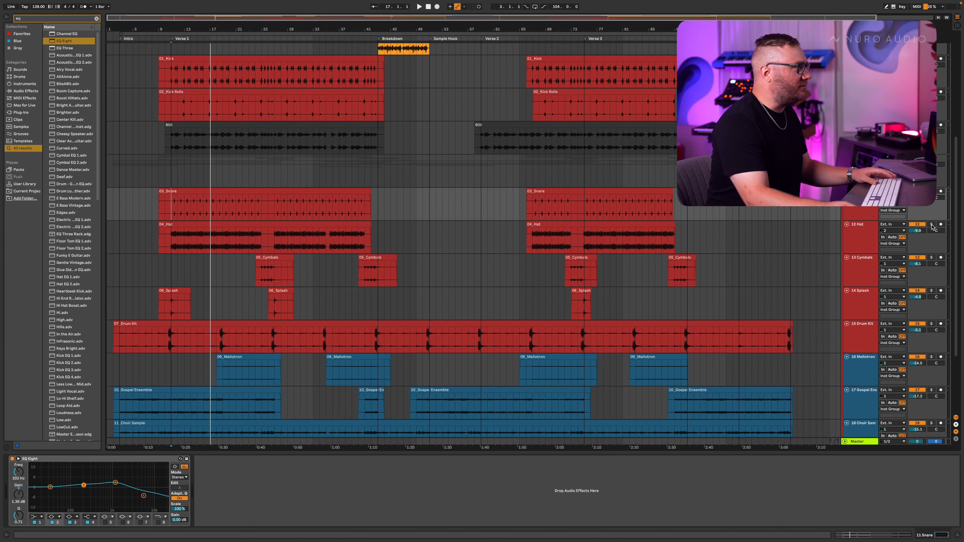
- Add EQ Eight to the Hat track, cutting band 4 by 4.59 dB at 10.0 kHz and boosting band 3 near 4 kHz
{"action": "left_click", "coordinate": [871, 237]}
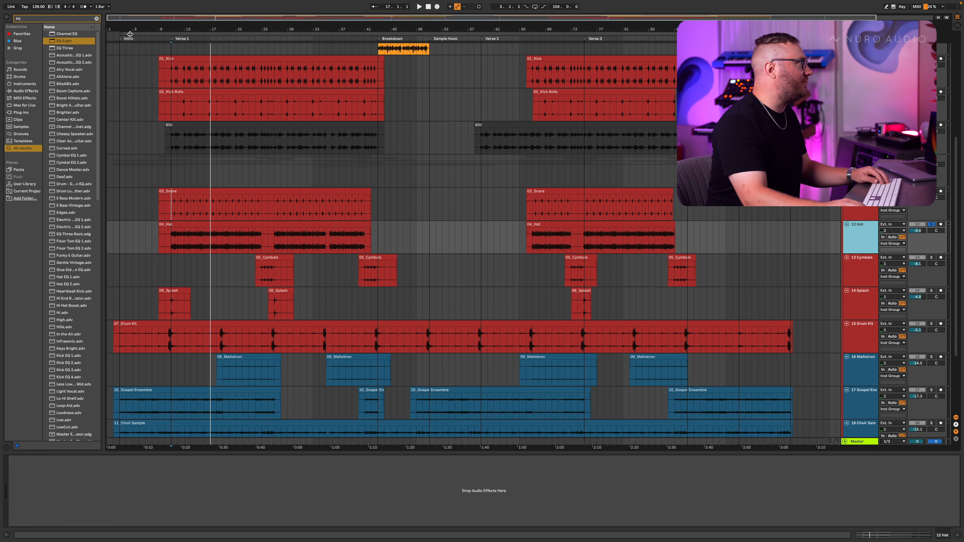
{"action": "double_click", "coordinate": [64, 41]}
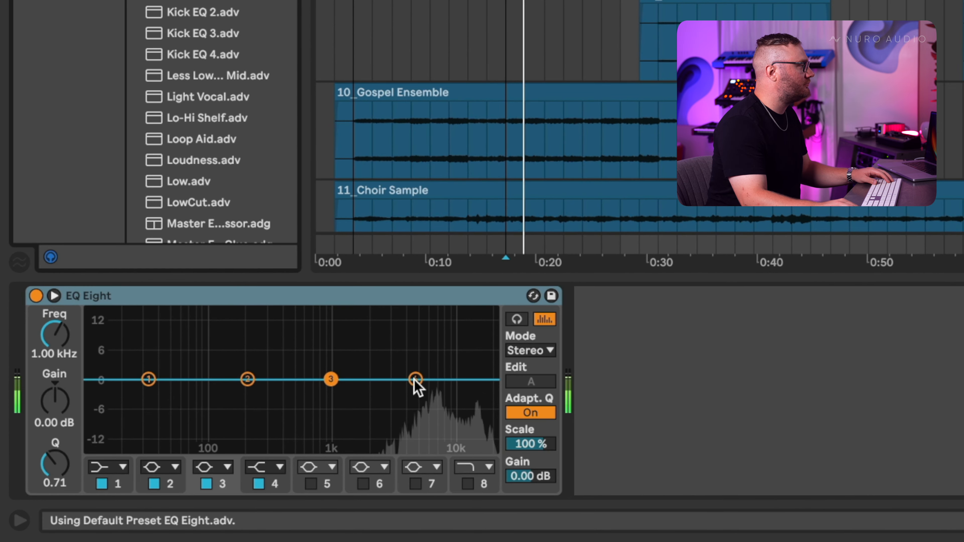
{"action": "left_click_drag", "start_coordinate": [415, 379], "coordinate": [451, 396]}
{"action": "left_click_drag", "start_coordinate": [330, 379], "coordinate": [405, 366]}
{"action": "left_click_drag", "start_coordinate": [451, 397], "coordinate": [451, 400]}
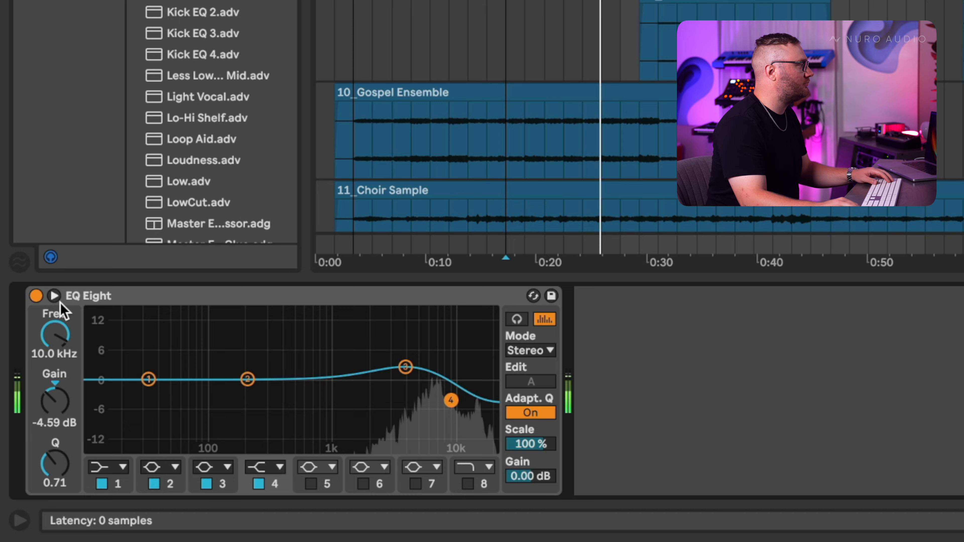
- Bypass and re-enable the Hat track's EQ Eight to compare the hats with and without it
{"action": "left_click", "coordinate": [35, 296]}
{"action": "left_click", "coordinate": [35, 297]}
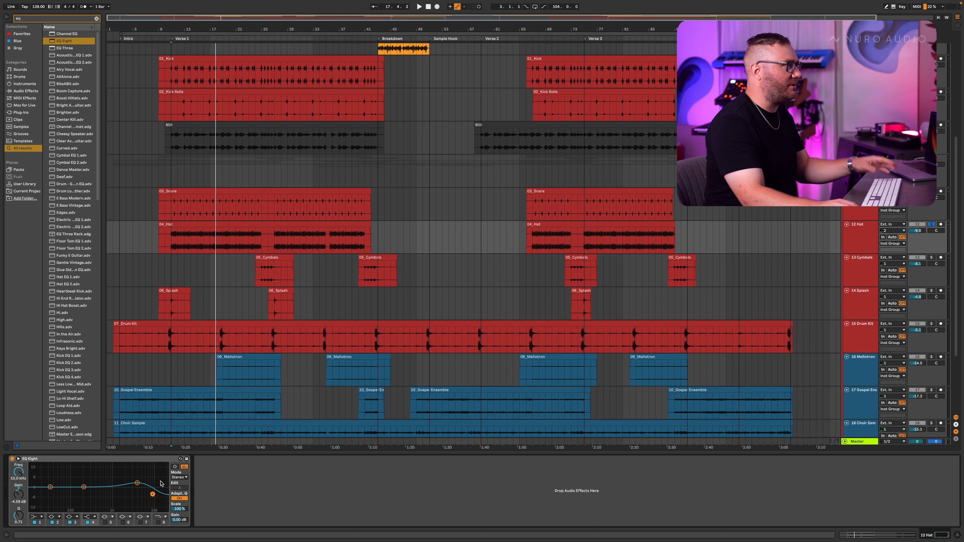
{"action": "key", "text": "space"}
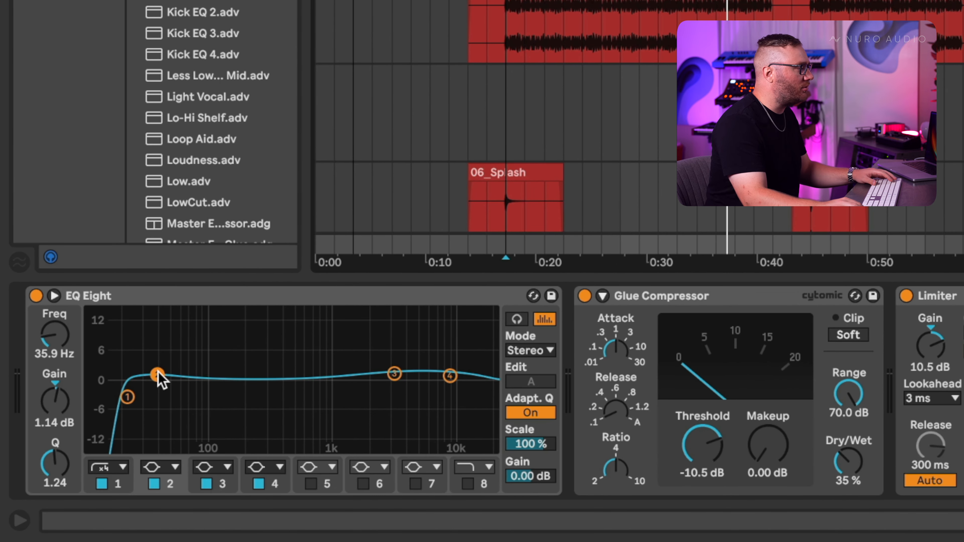
- On the master EQ Eight, shift band 2 slightly higher in frequency and raise band 3's gain a little during playback
{"action": "key", "text": "space"}
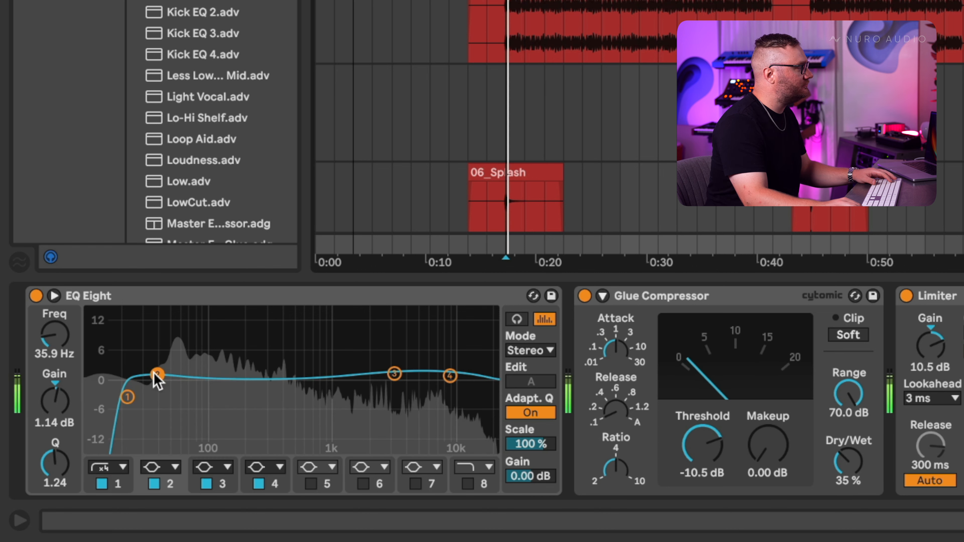
{"action": "mouse_move", "coordinate": [157, 375]}
{"action": "left_mouse_down"}
{"action": "mouse_move", "coordinate": [157, 364]}
{"action": "mouse_move", "coordinate": [165, 376]}
{"action": "left_mouse_up"}
{"action": "left_click", "coordinate": [395, 373]}
{"action": "left_click_drag", "start_coordinate": [395, 373], "coordinate": [398, 371]}
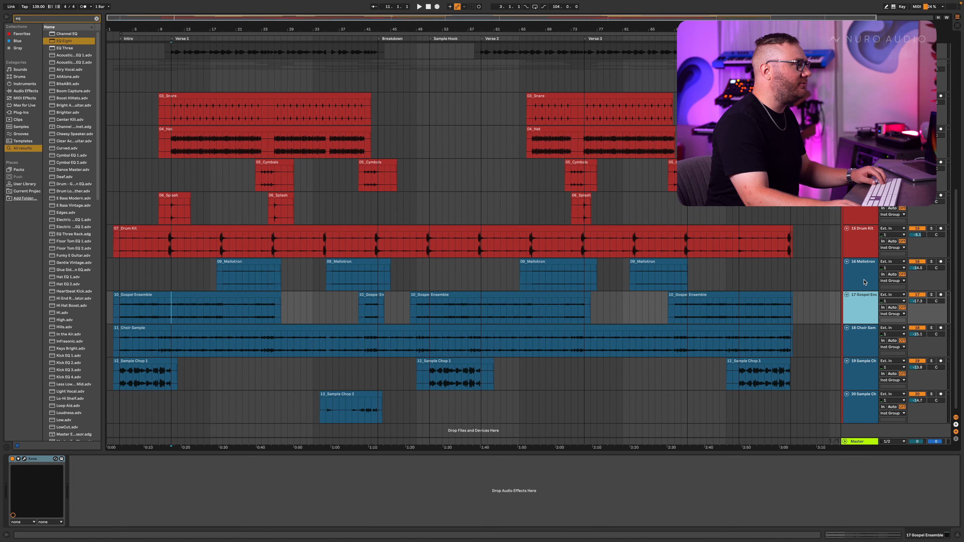
- Select the Mellotron, Gospel Ensemble and Choir Sample tracks together and start playback
{"action": "left_click", "coordinate": [864, 283]}
{"action": "left_click", "coordinate": [865, 340]}
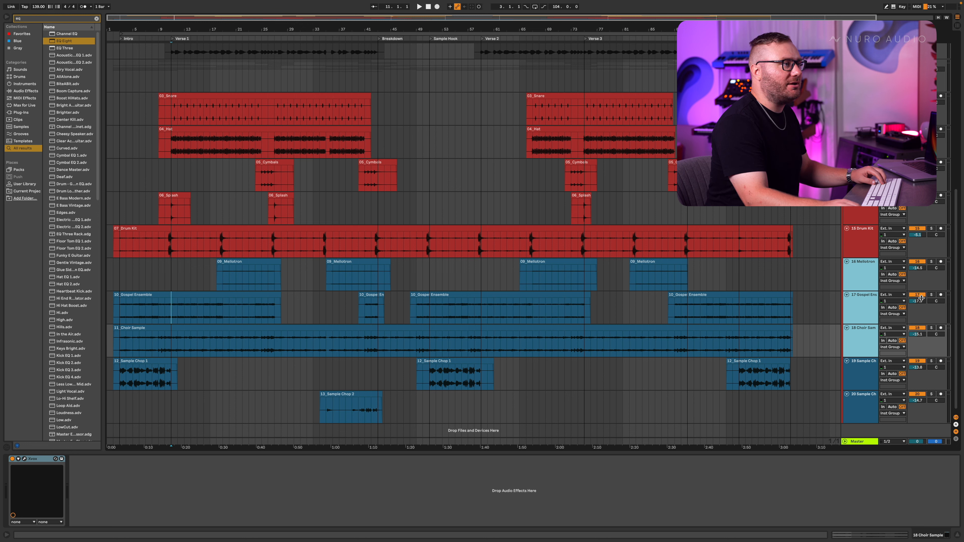
{"action": "key", "text": "space"}
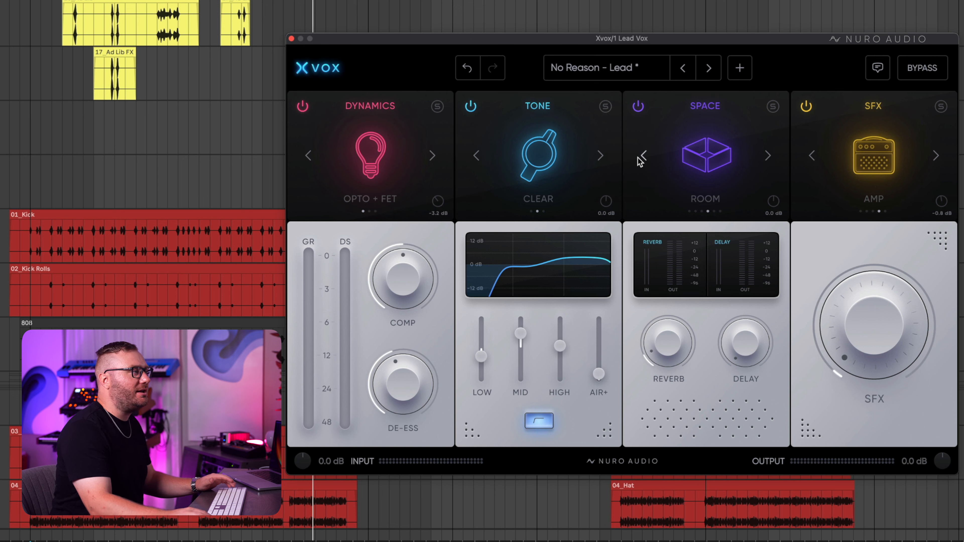
- Change the Space mode of Lead Vox's Xvox from Room to Digital and check the reverb amount at 9% during playback
{"action": "left_click", "coordinate": [642, 156]}
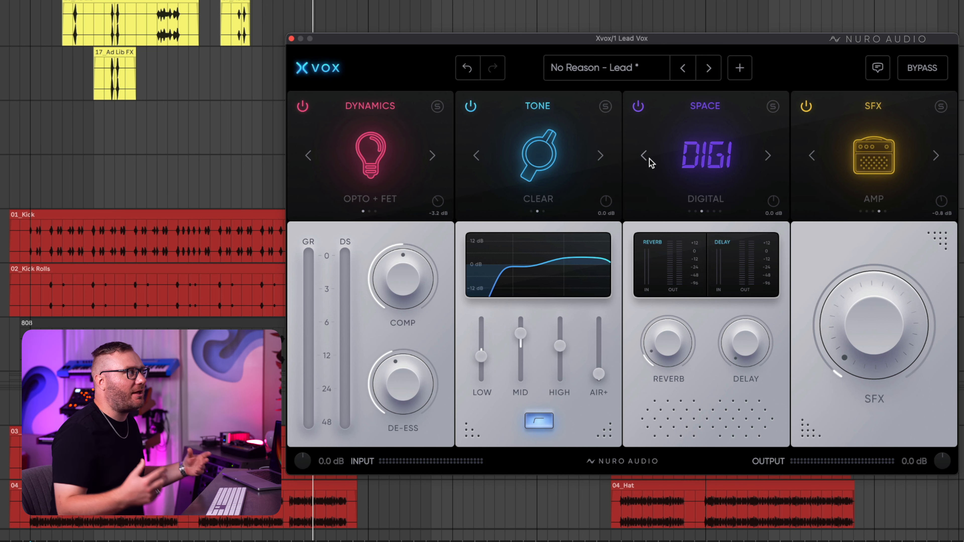
{"action": "key", "text": "space"}
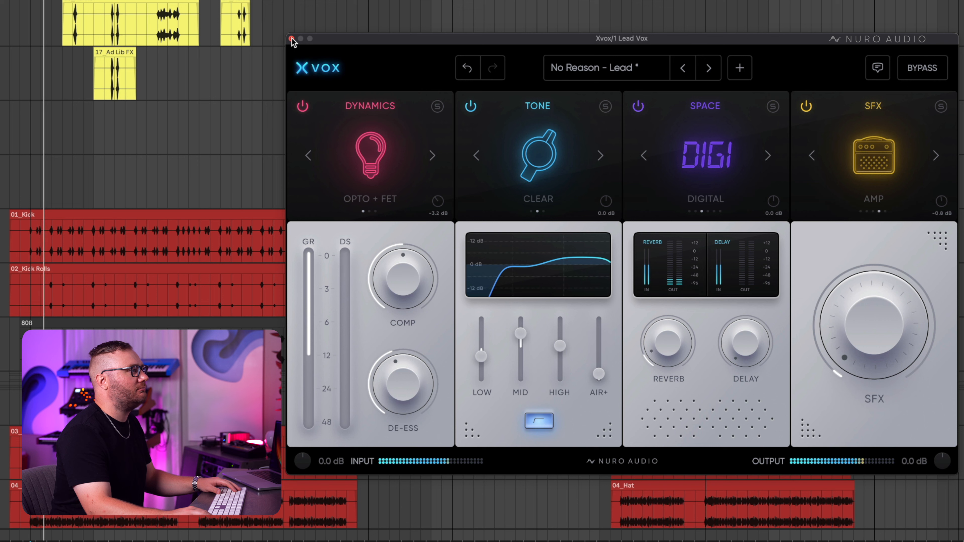
{"action": "mouse_move", "coordinate": [658, 360]}
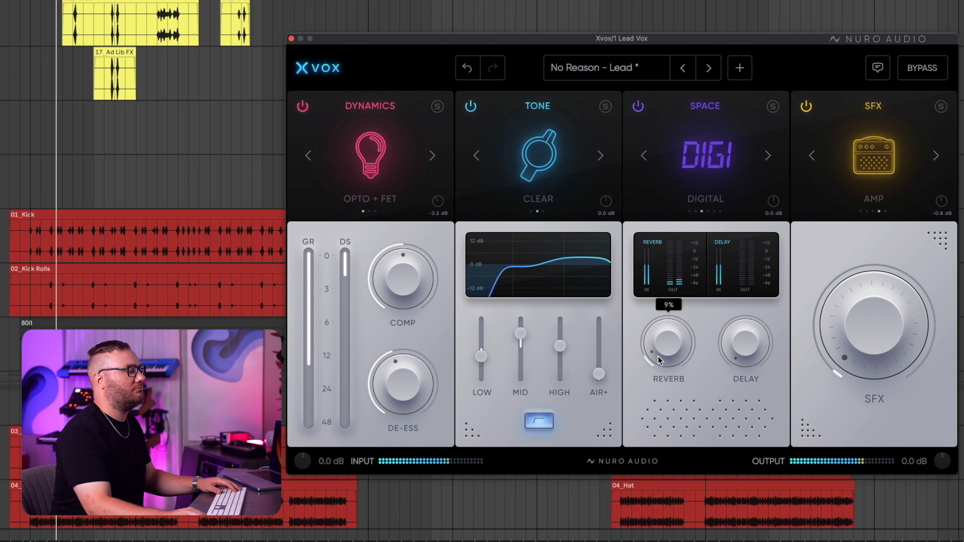
{"action": "left_click_drag", "start_coordinate": [658, 360], "coordinate": [656, 345]}
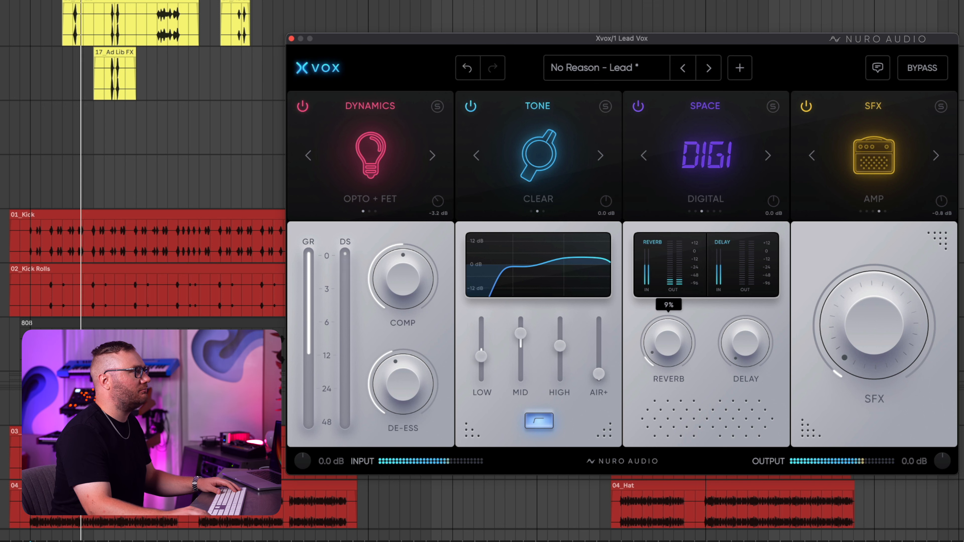
{"action": "left_click", "coordinate": [705, 536]}
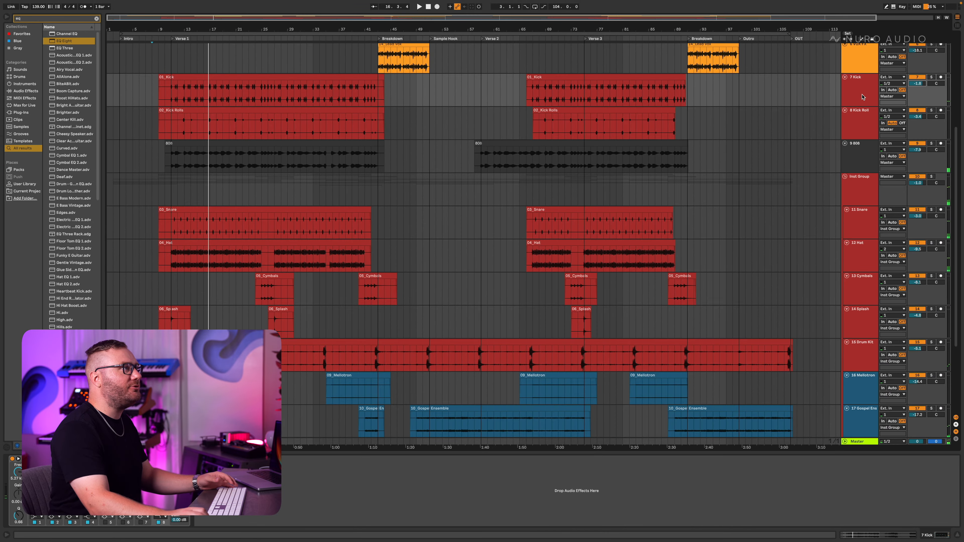
- Play the song and raise the Drum Kit track's volume to about -4.7 dB
{"action": "scroll", "coordinate": [862, 97], "scroll_direction": "up", "scroll_amount": 5}
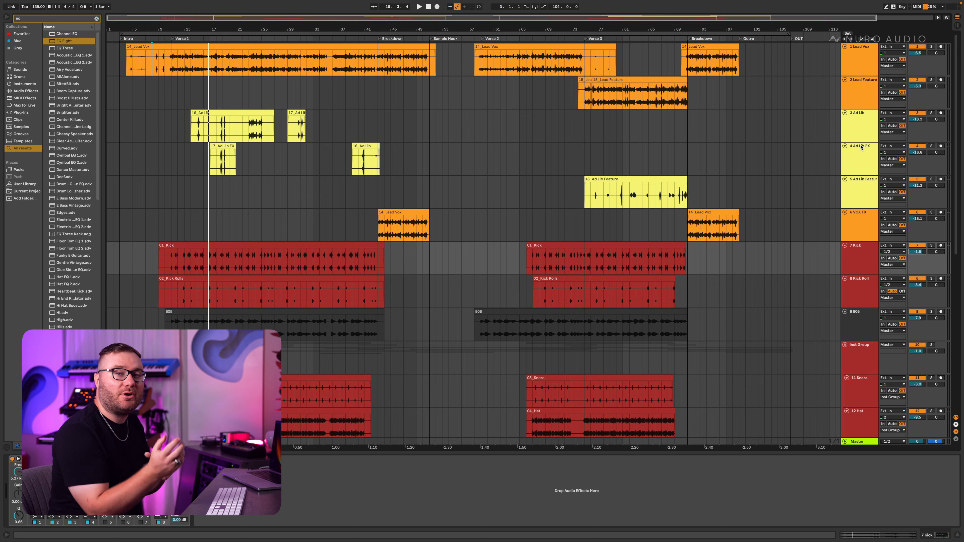
{"action": "scroll", "coordinate": [877, 245], "scroll_direction": "down", "scroll_amount": 5}
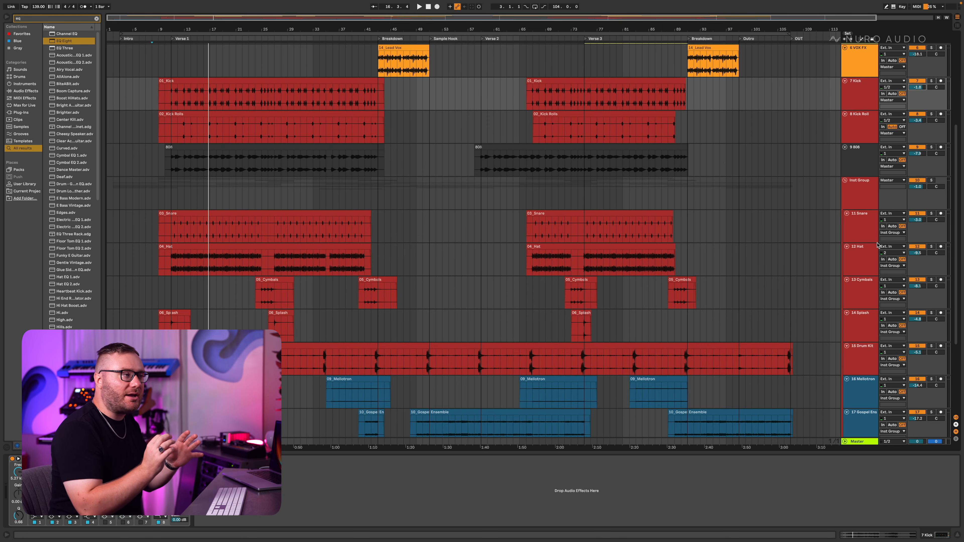
{"action": "key", "text": "space"}
{"action": "scroll", "coordinate": [877, 247], "scroll_direction": "down", "scroll_amount": 3}
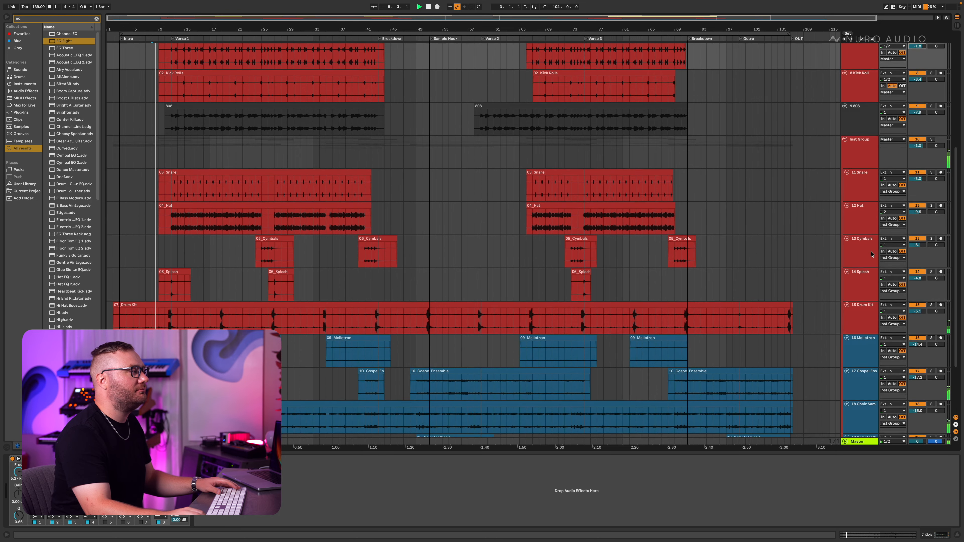
{"action": "left_click", "coordinate": [866, 302]}
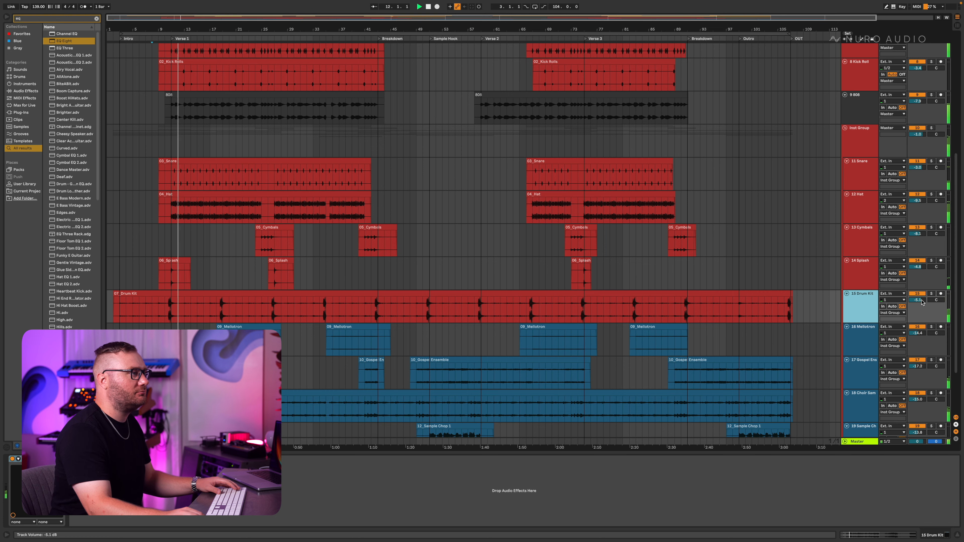
{"action": "left_click_drag", "start_coordinate": [922, 300], "coordinate": [921, 298]}
- Lower the Gospel Ensemble volume to about -20 dB and raise the Choir Sample volume to -13.7 dB
{"action": "scroll", "coordinate": [878, 303], "scroll_direction": "down", "scroll_amount": 3}
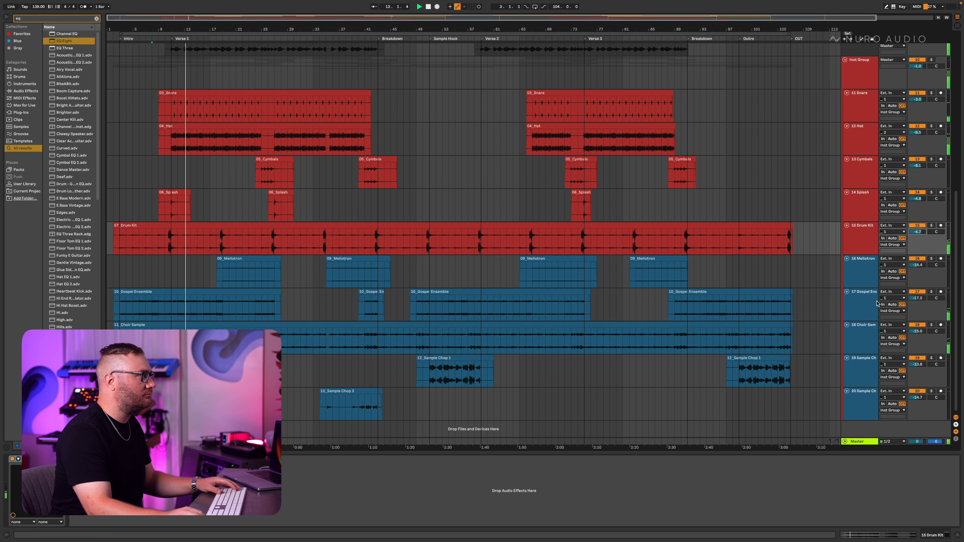
{"action": "left_click", "coordinate": [874, 305]}
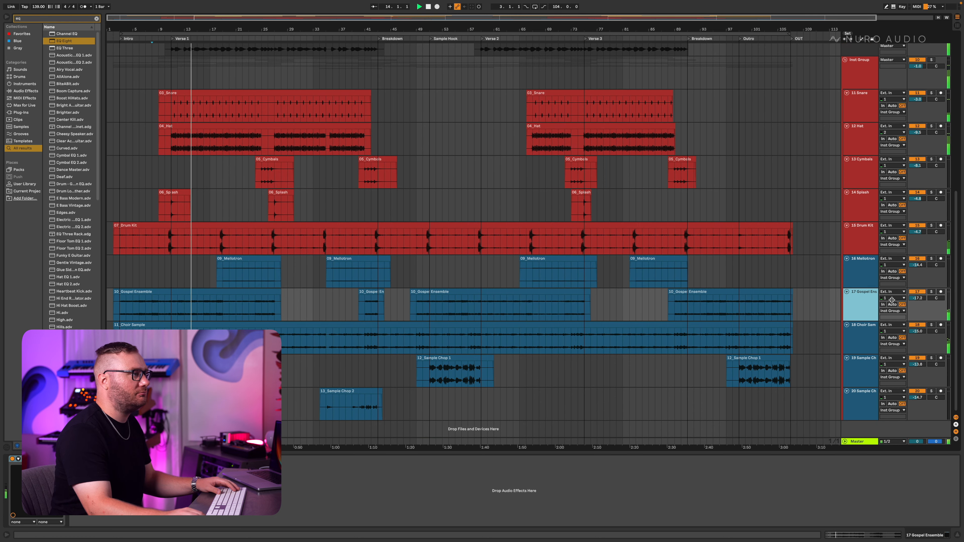
{"action": "left_click", "coordinate": [917, 292]}
{"action": "left_click", "coordinate": [917, 293]}
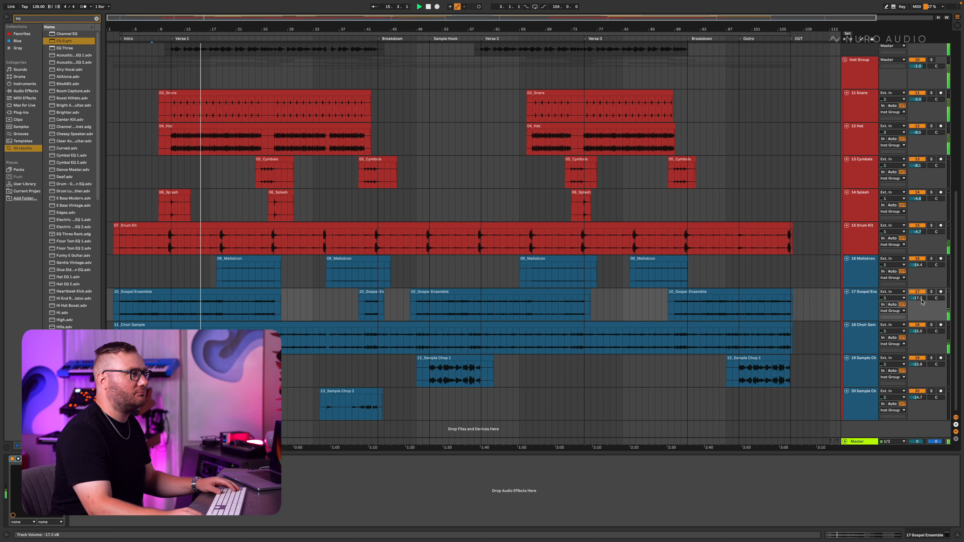
{"action": "left_click_drag", "start_coordinate": [917, 298], "coordinate": [917, 302]}
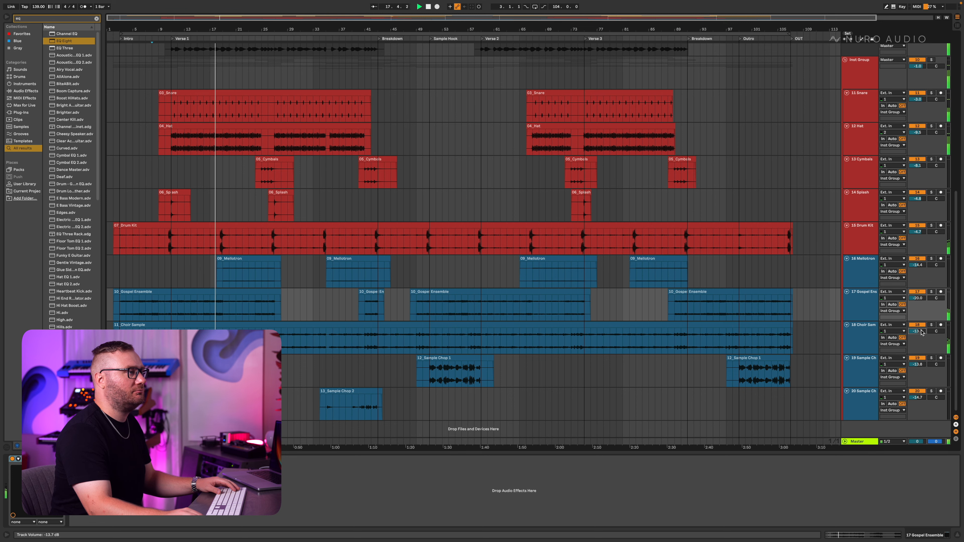
{"action": "left_click", "coordinate": [854, 310]}
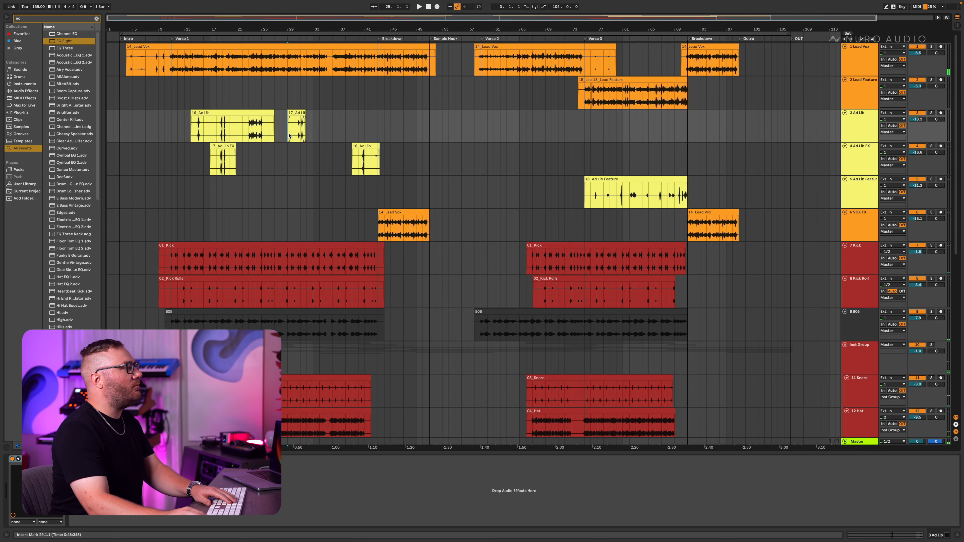
- Show automation and raise the Ad Lib track's volume between breakpoints over the hits in the 17_Ad Lib FX clip
{"action": "left_click", "coordinate": [290, 131]}
{"action": "key", "text": "plus"}
{"action": "key", "text": "plus"}
{"action": "key", "text": "plus"}
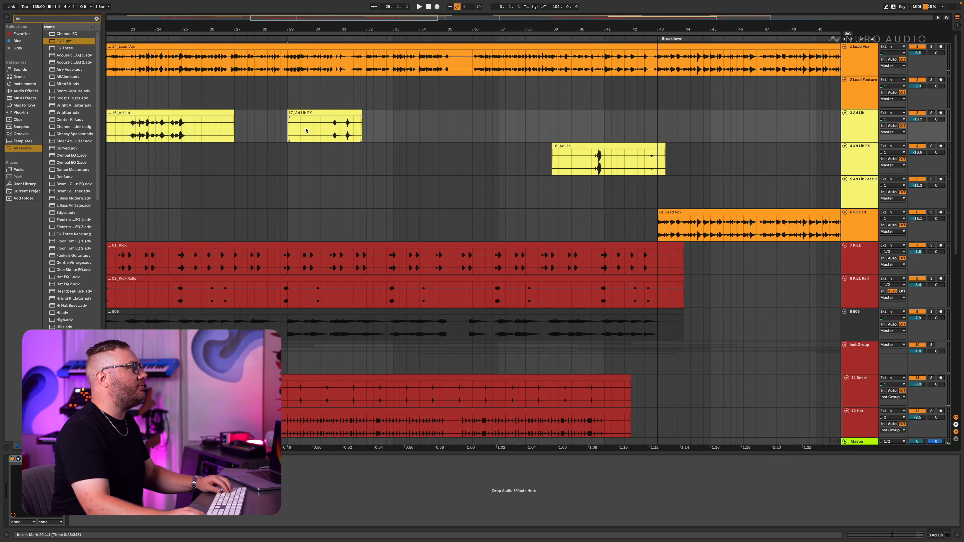
{"action": "key", "text": "a"}
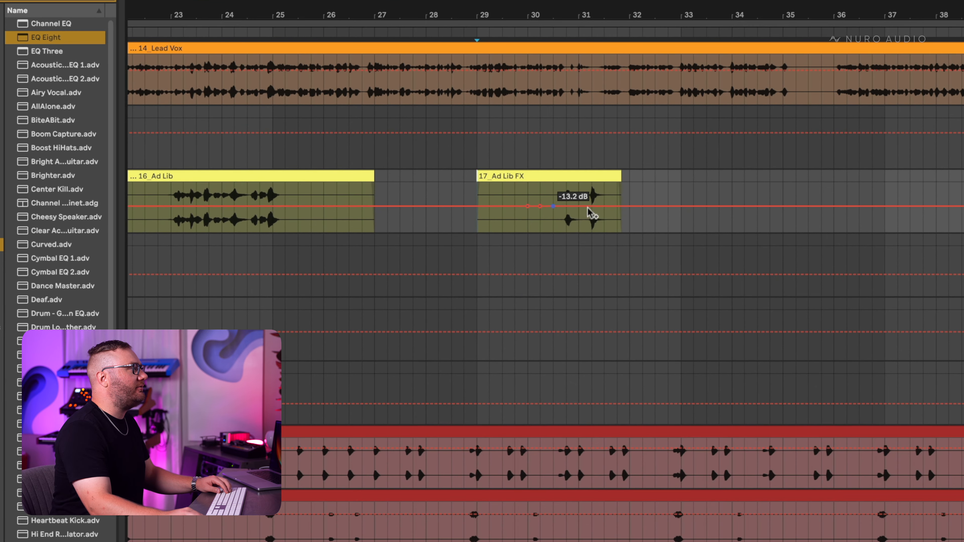
{"action": "left_click", "coordinate": [629, 206]}
{"action": "left_click_drag", "start_coordinate": [581, 206], "coordinate": [581, 200]}
- Play the passage and raise the volume automation over the 16_Ad Lib clip on the Ad Lib FX track
{"action": "key", "text": "space"}
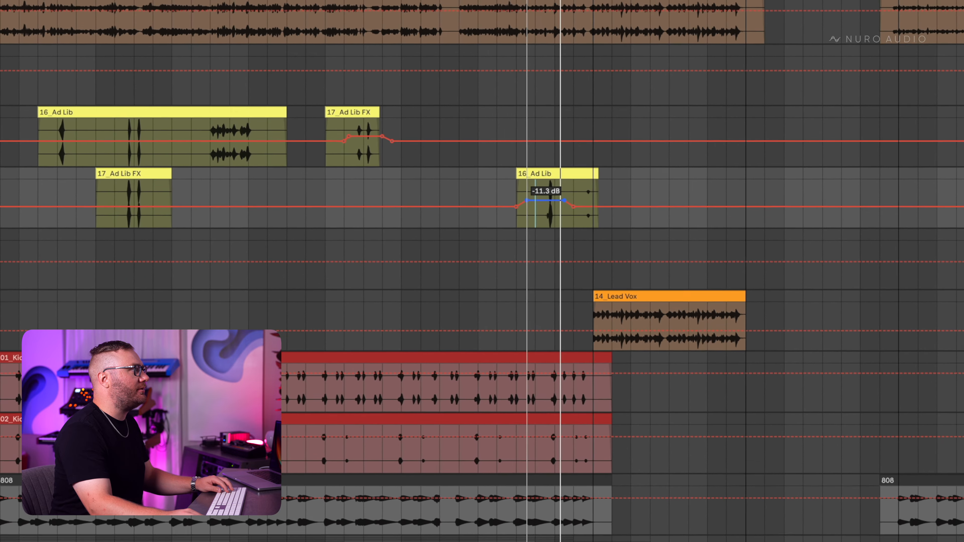
{"action": "key", "text": "space"}
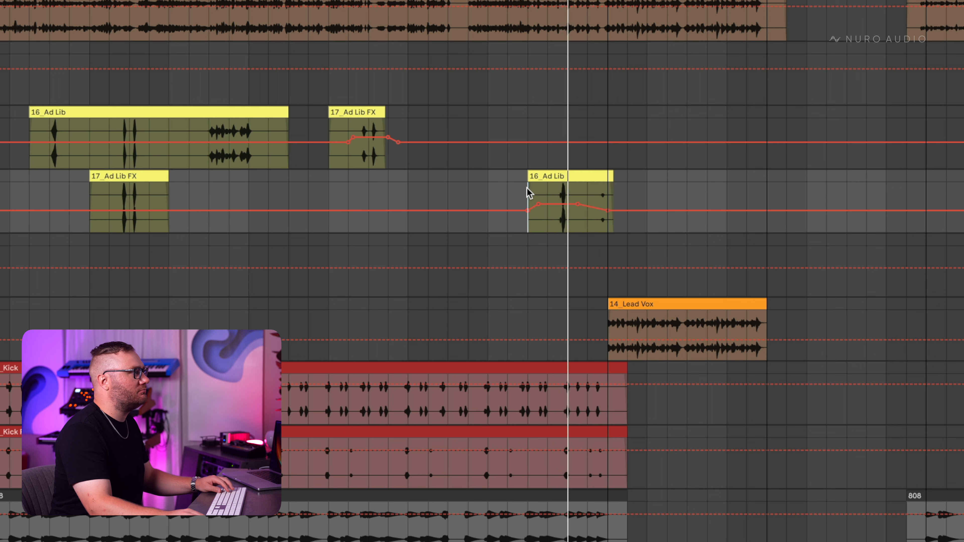
{"action": "left_click_drag", "start_coordinate": [560, 204], "coordinate": [559, 199]}
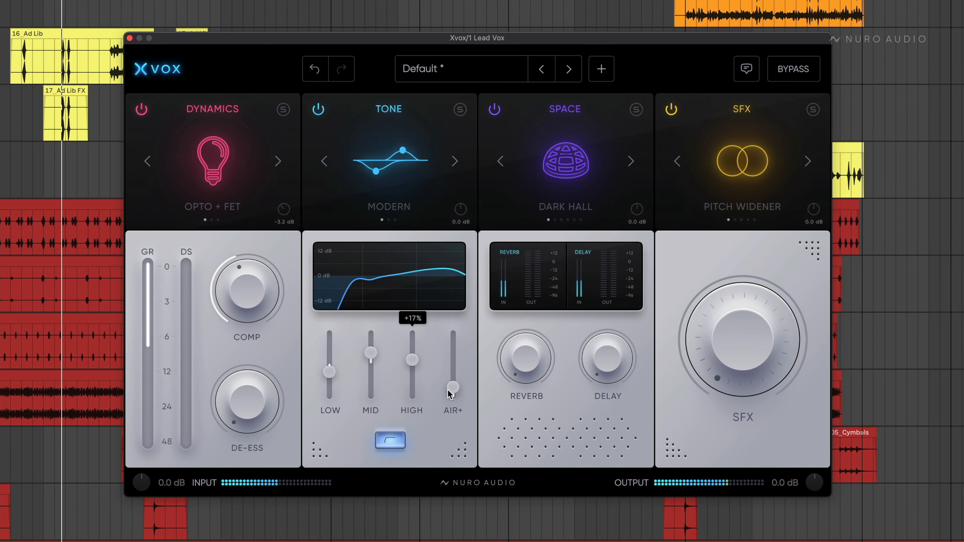
- Turn up the Digital reverb in Lead Vox's Xvox and lower the volume fader of track 12 in the mixer
{"action": "left_click", "coordinate": [453, 387]}
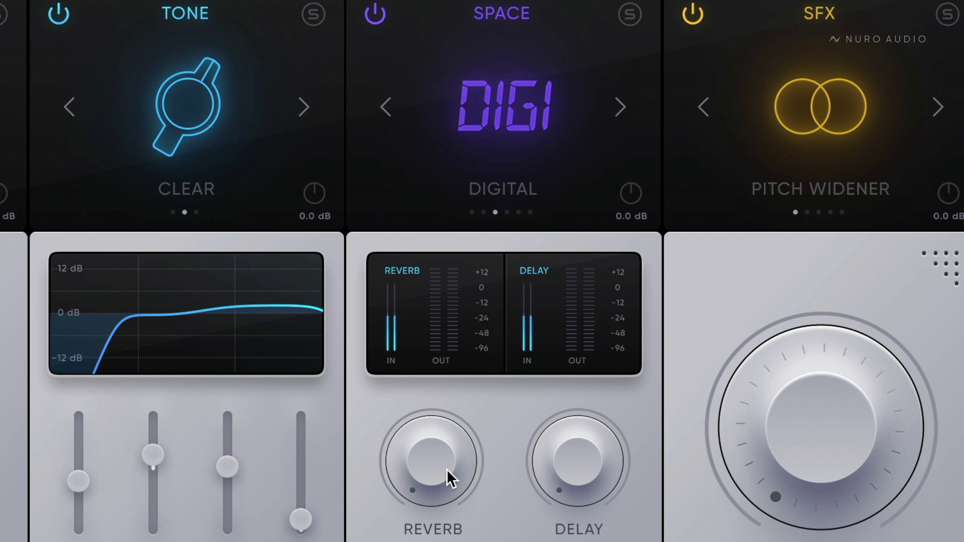
{"action": "left_click_drag", "start_coordinate": [447, 477], "coordinate": [441, 410]}
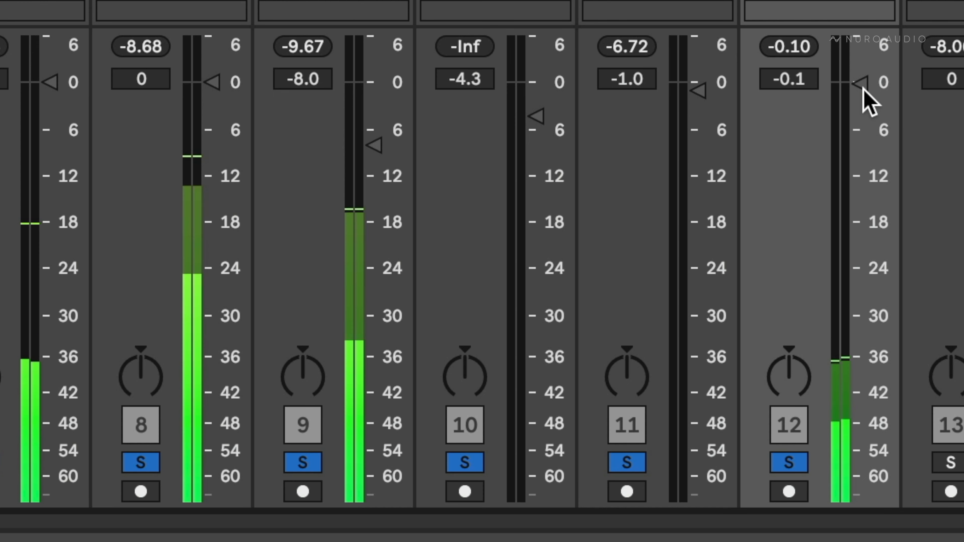
{"action": "mouse_move", "coordinate": [862, 88]}
{"action": "left_mouse_down"}
{"action": "mouse_move", "coordinate": [862, 129]}
{"action": "mouse_move", "coordinate": [863, 99]}
{"action": "left_mouse_up"}
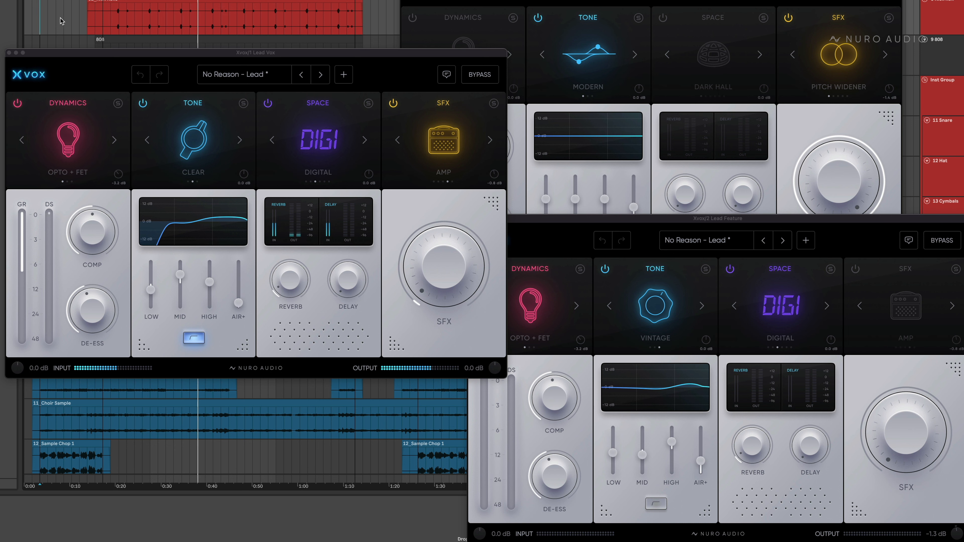
- Review the arrangement and the mixer levels during playback, moving the Lead Vox Xvox window out of the way
{"action": "scroll", "coordinate": [57, 21], "scroll_direction": "up", "scroll_amount": 3}
{"action": "scroll", "coordinate": [63, 21], "scroll_direction": "up", "scroll_amount": 10}
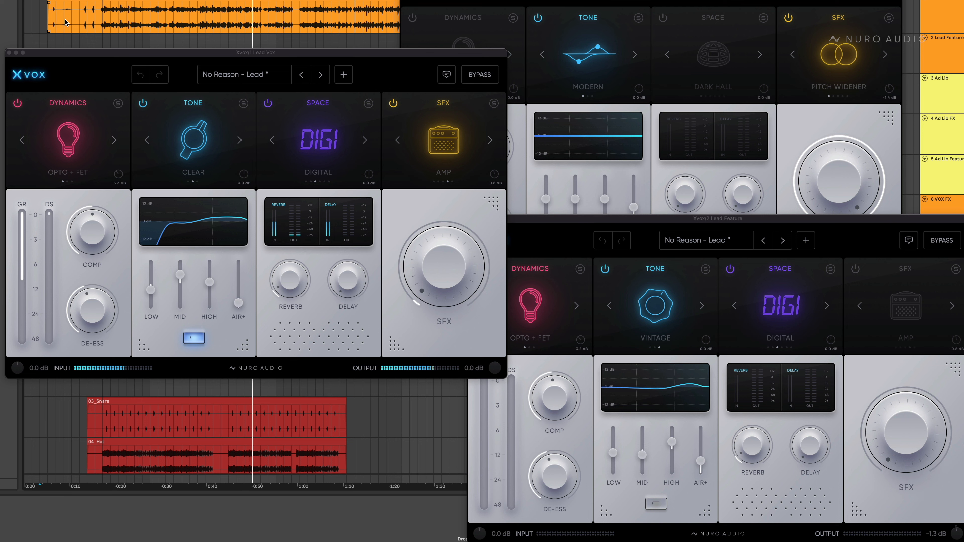
{"action": "key", "text": "Tab"}
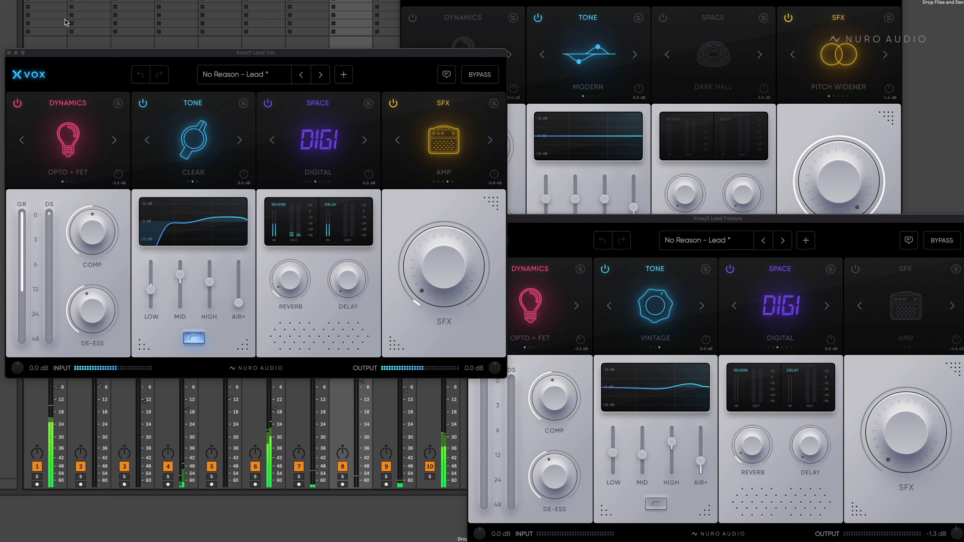
{"action": "key", "text": "Tab"}
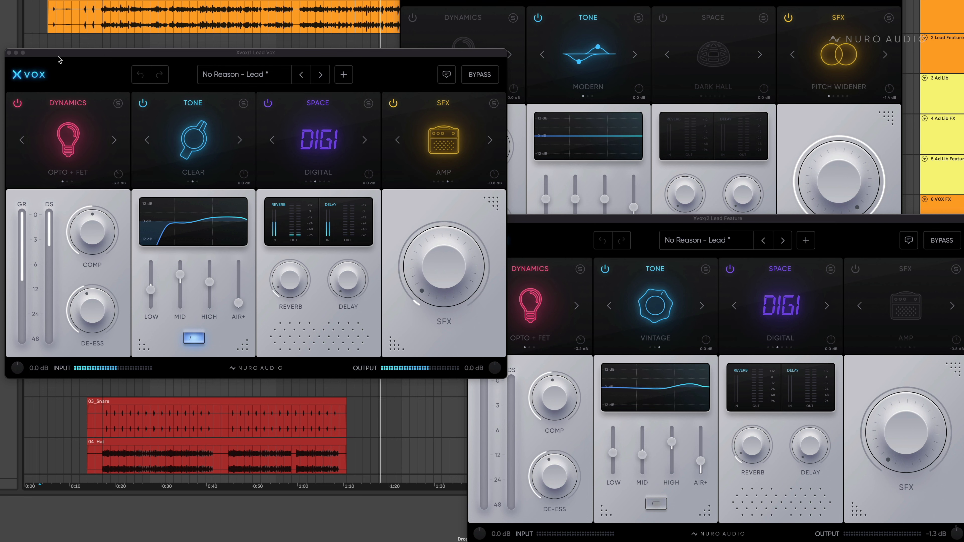
{"action": "left_click_drag", "start_coordinate": [59, 58], "coordinate": [221, 78]}
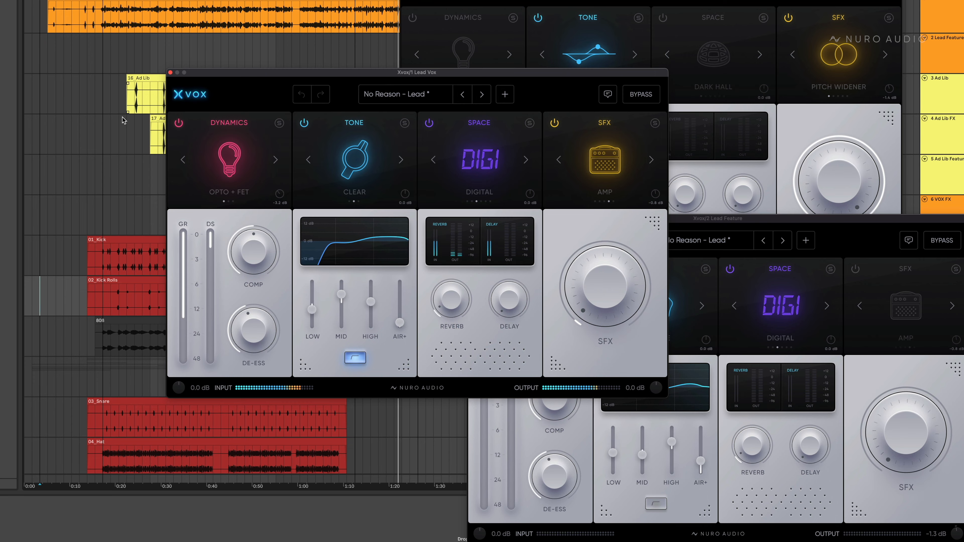
{"action": "scroll", "coordinate": [123, 120], "scroll_direction": "down", "scroll_amount": 10}
{"action": "scroll", "coordinate": [122, 120], "scroll_direction": "down", "scroll_amount": 2}
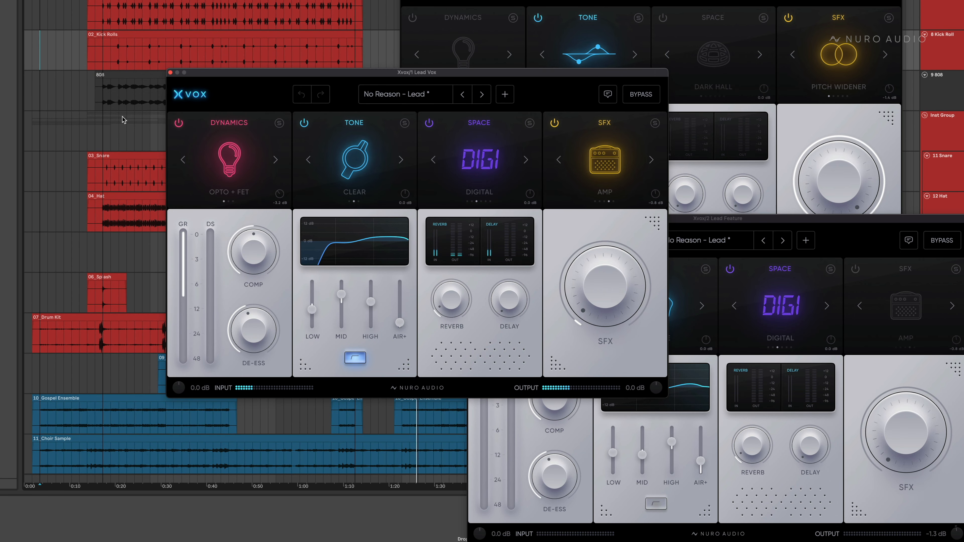
{"action": "scroll", "coordinate": [122, 120], "scroll_direction": "down", "scroll_amount": 2}
{"action": "scroll", "coordinate": [122, 120], "scroll_direction": "down", "scroll_amount": 3}
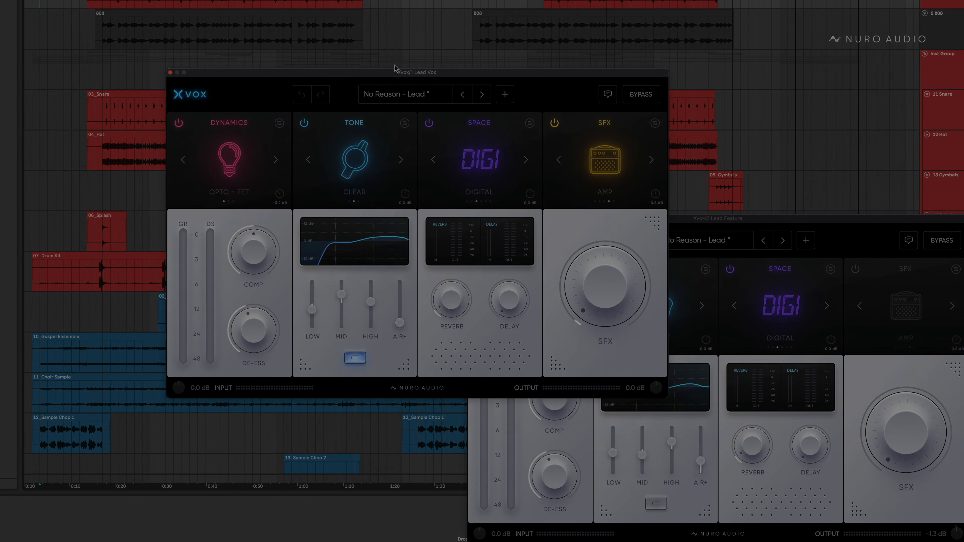
{"action": "left_click_drag", "start_coordinate": [399, 76], "coordinate": [547, 160]}
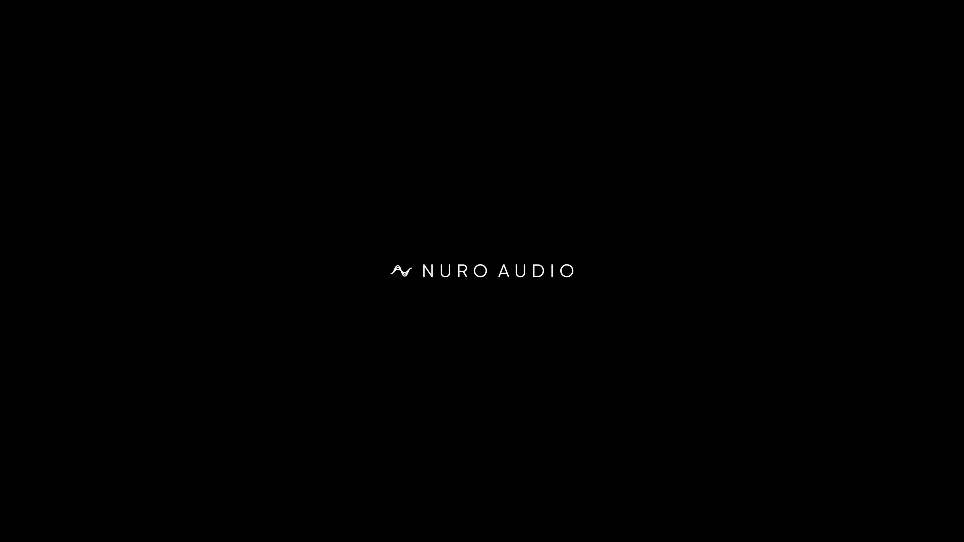